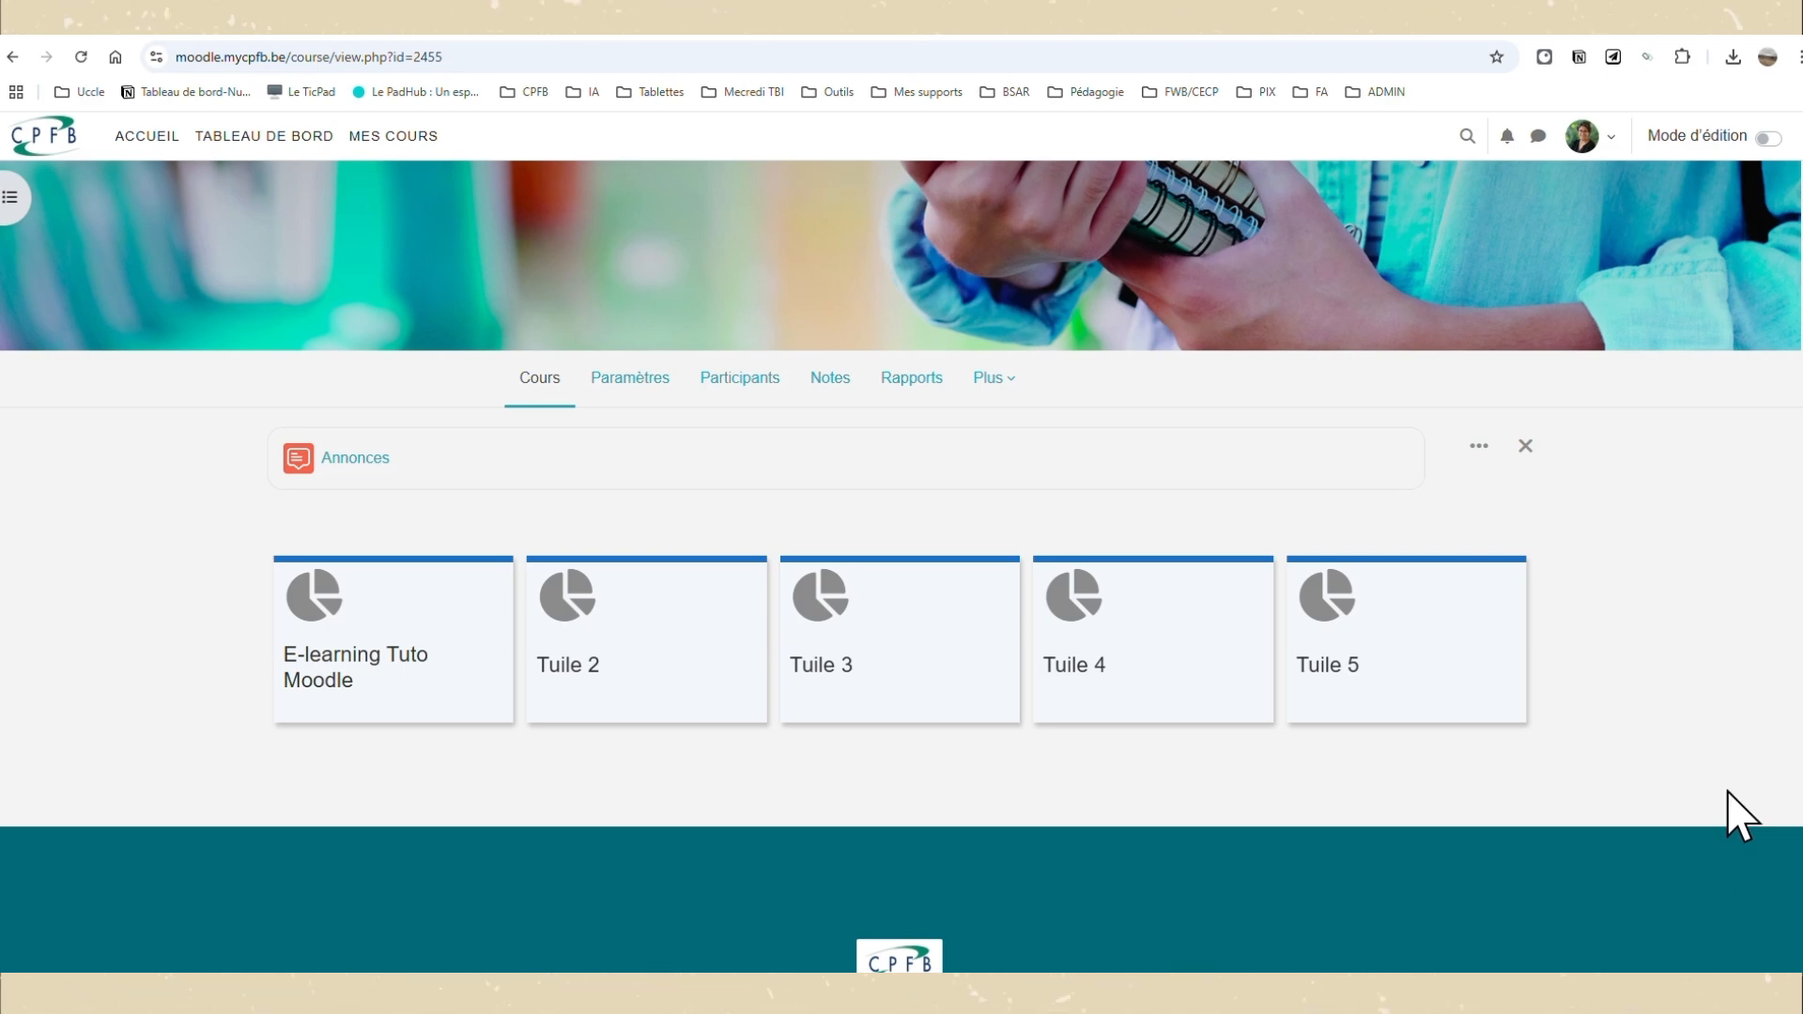
# Open the E-learning Tuto Moodle tile for editing and add a Test activity to it.
pyautogui.click(395, 662)
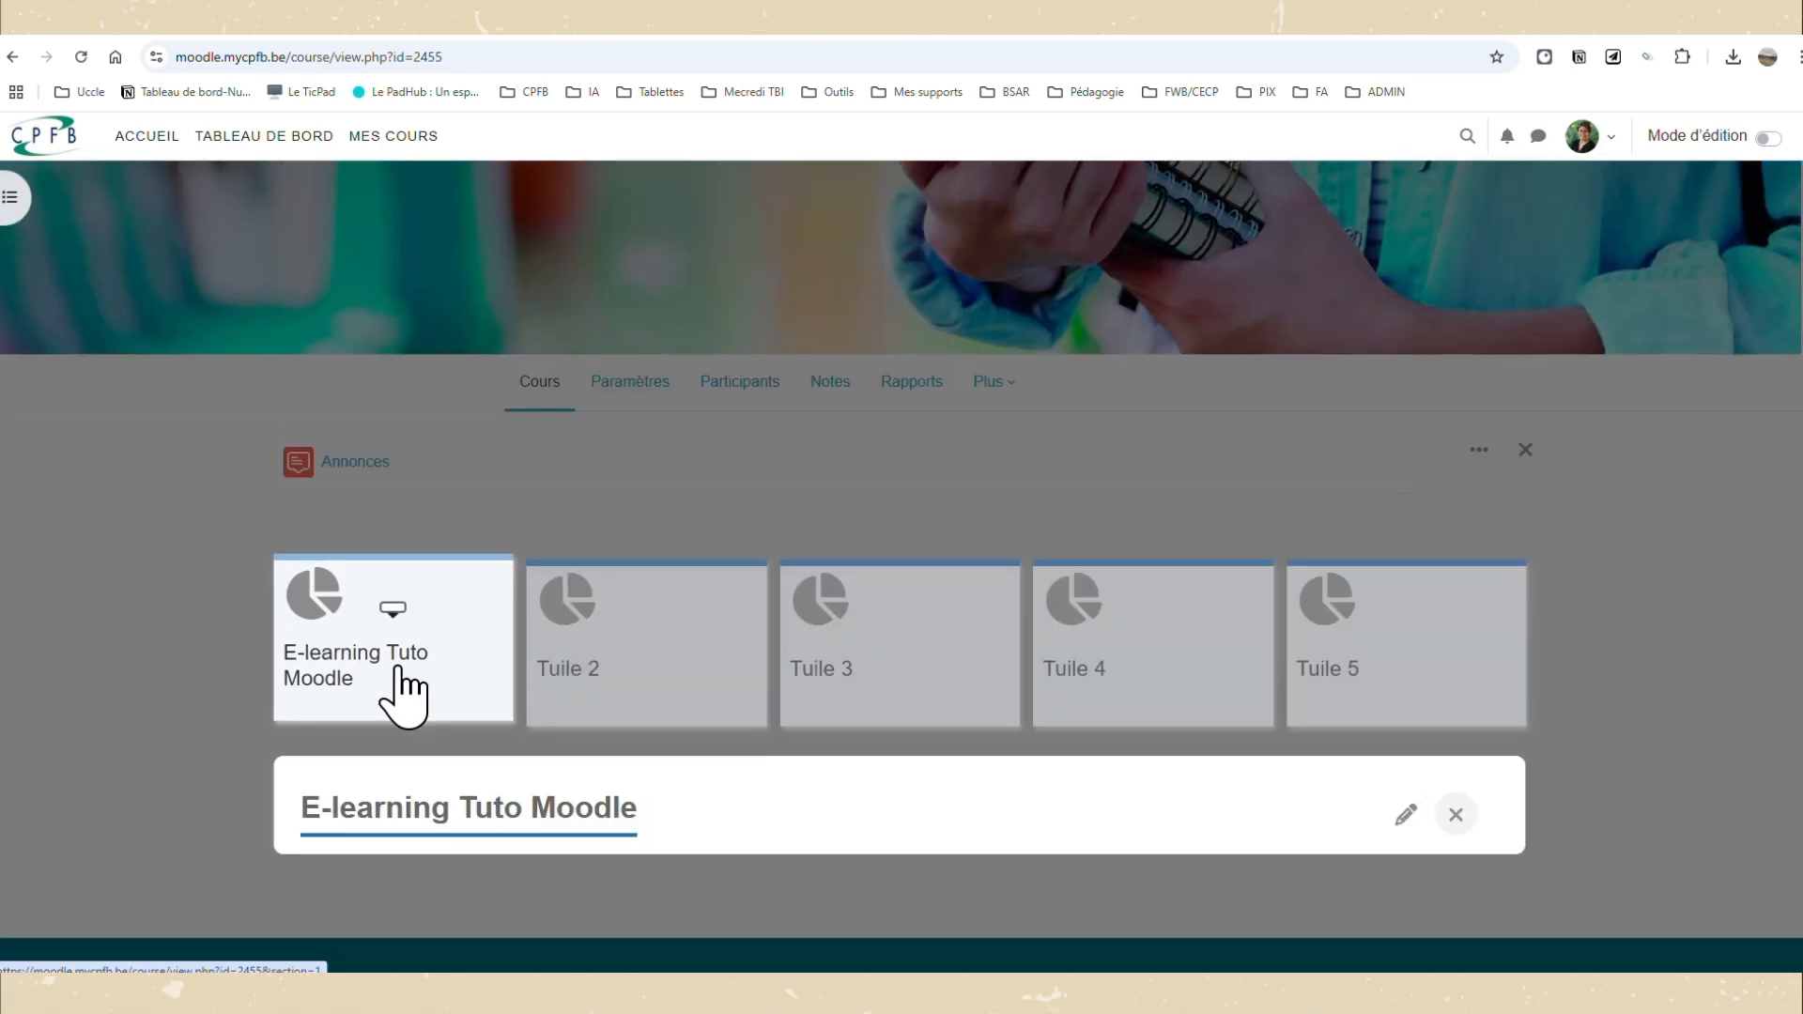
pyautogui.click(1405, 815)
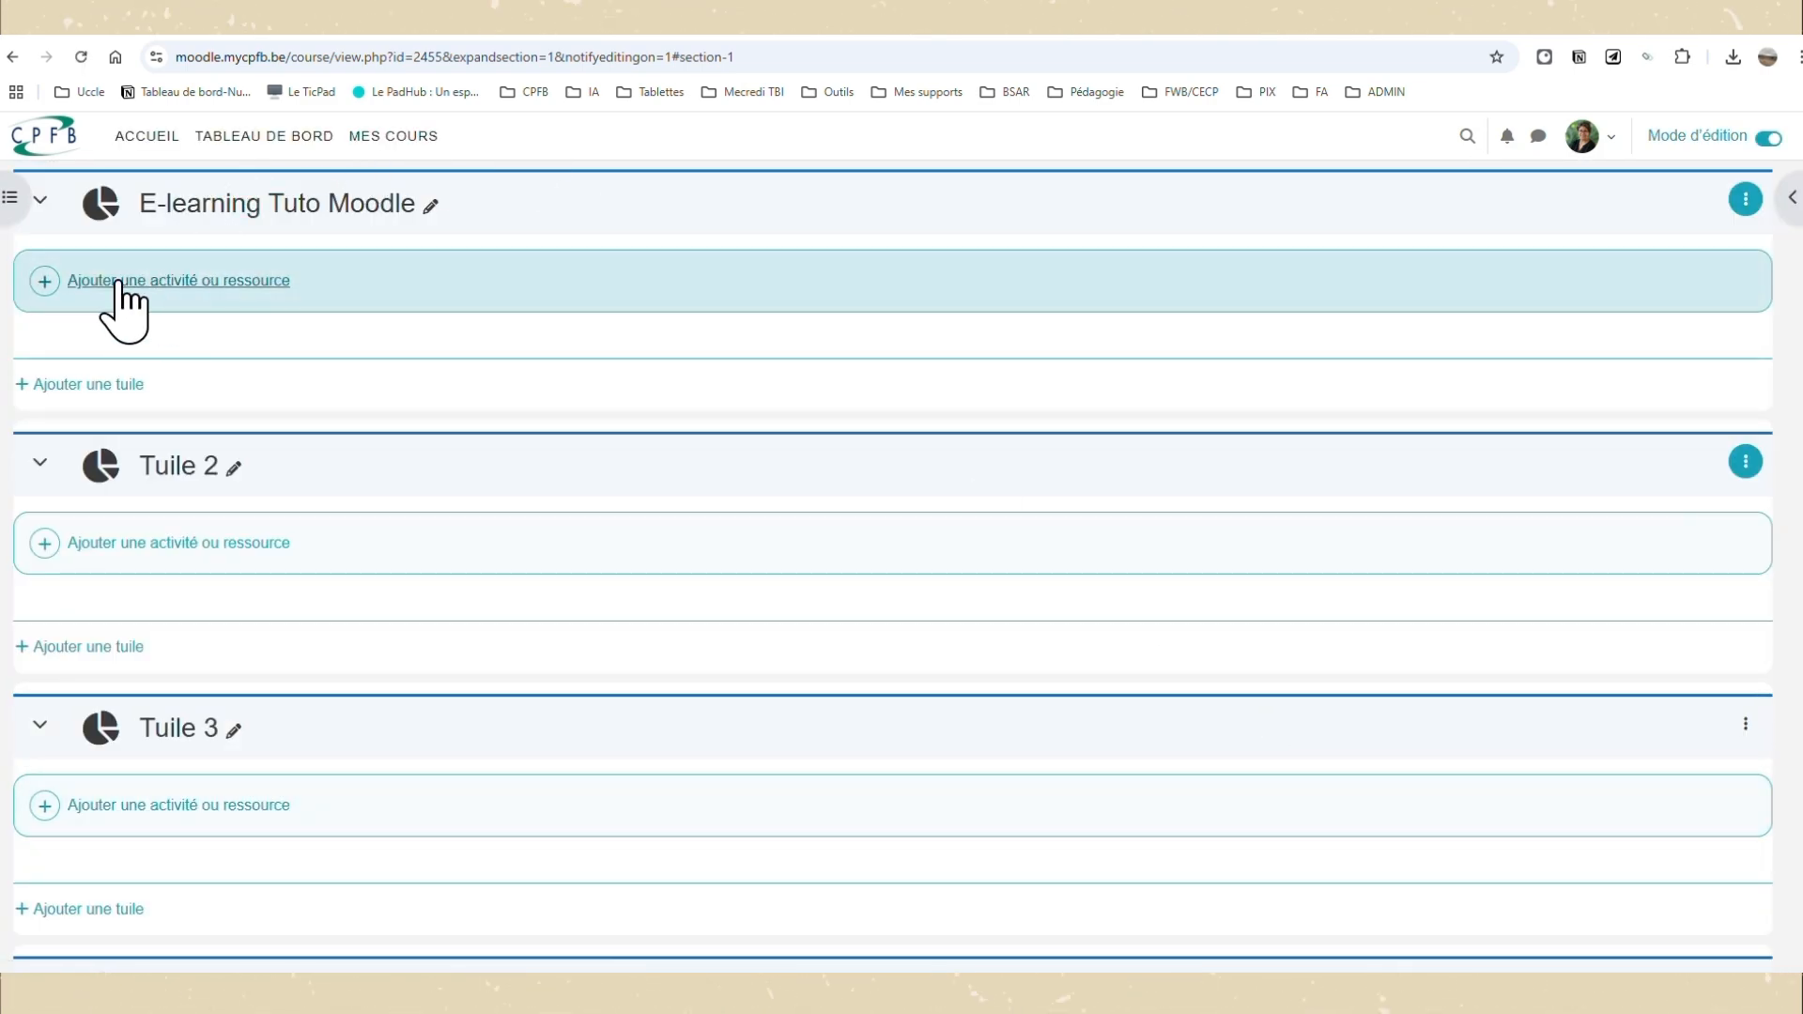
pyautogui.click(132, 281)
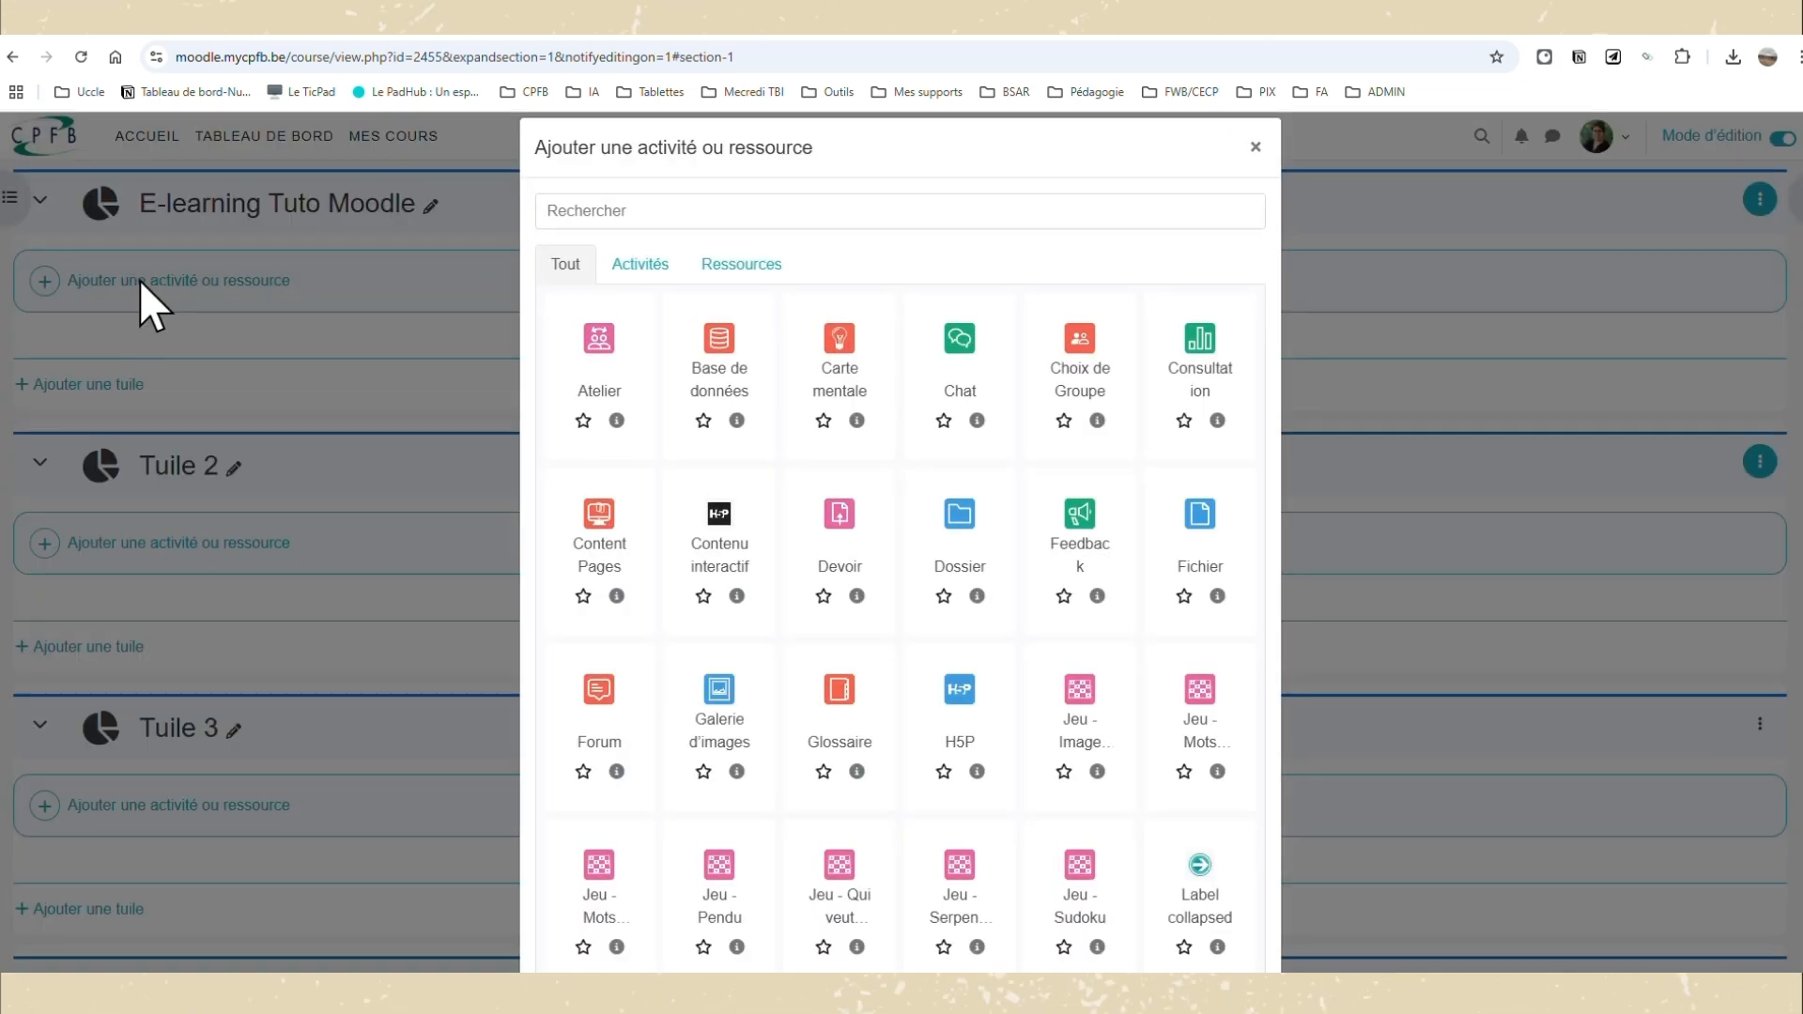
pyautogui.click(736, 201)
pyautogui.write('Test')
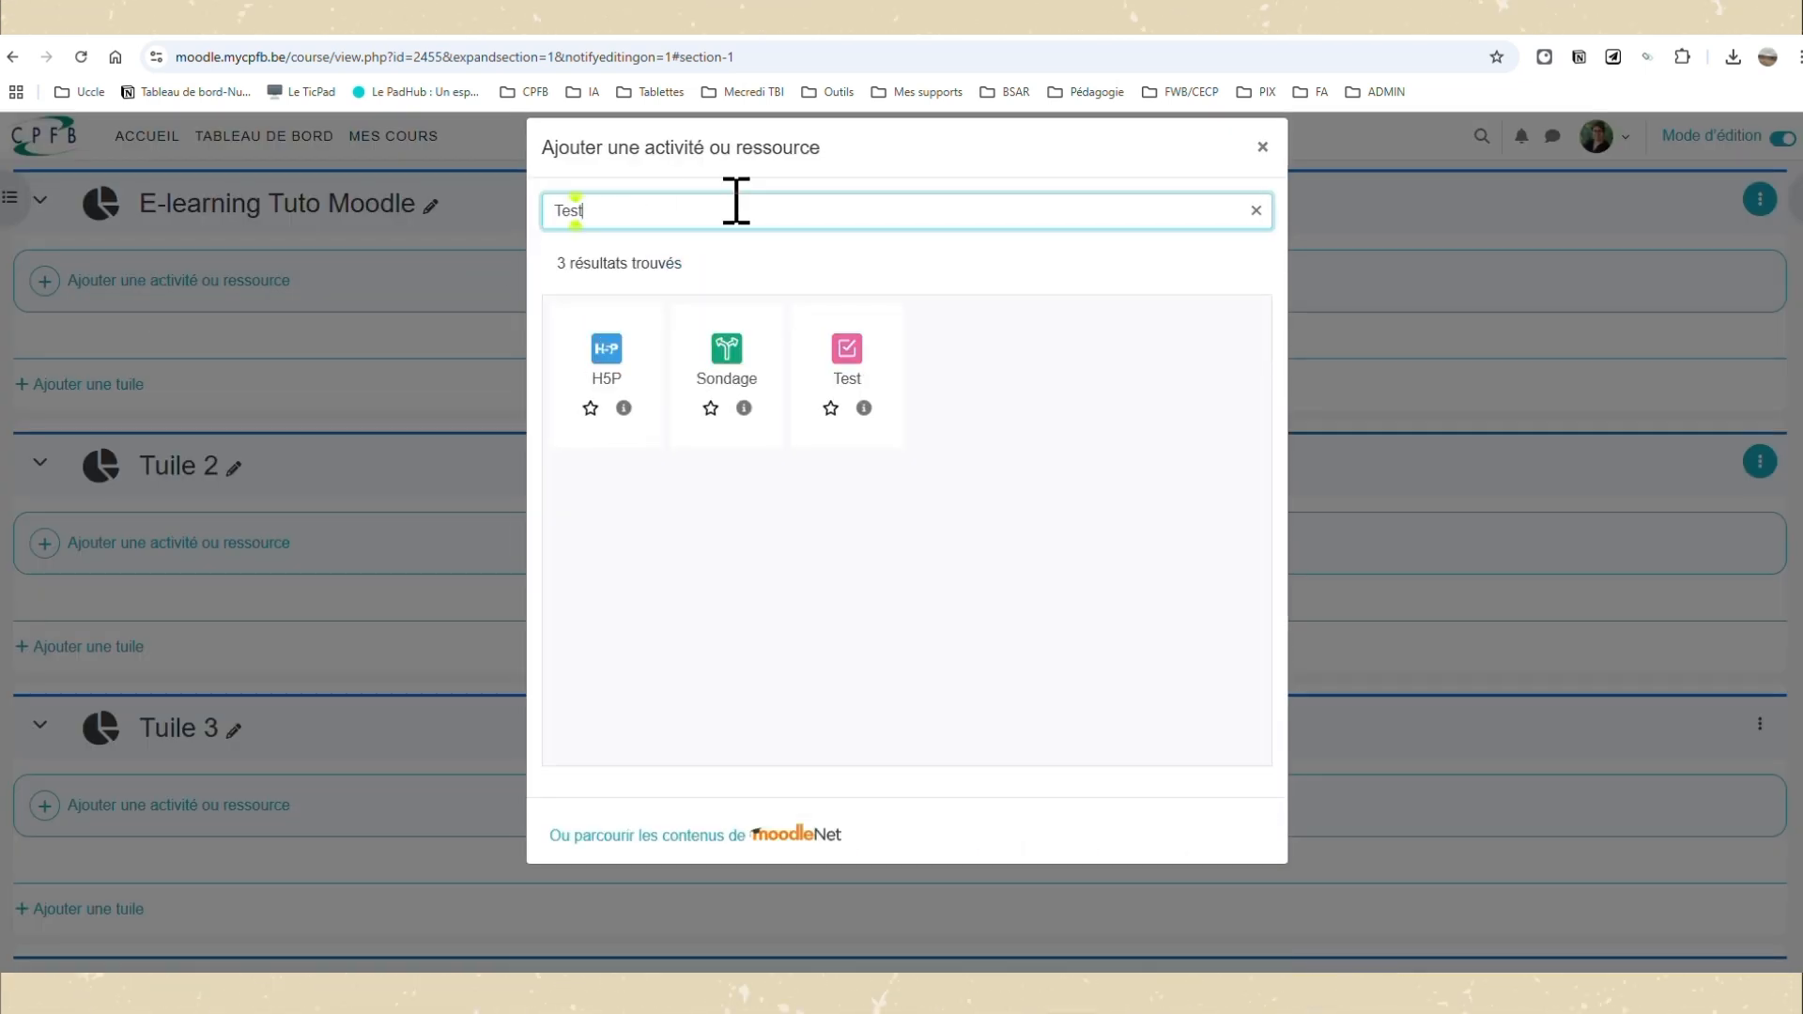
pyautogui.click(849, 356)
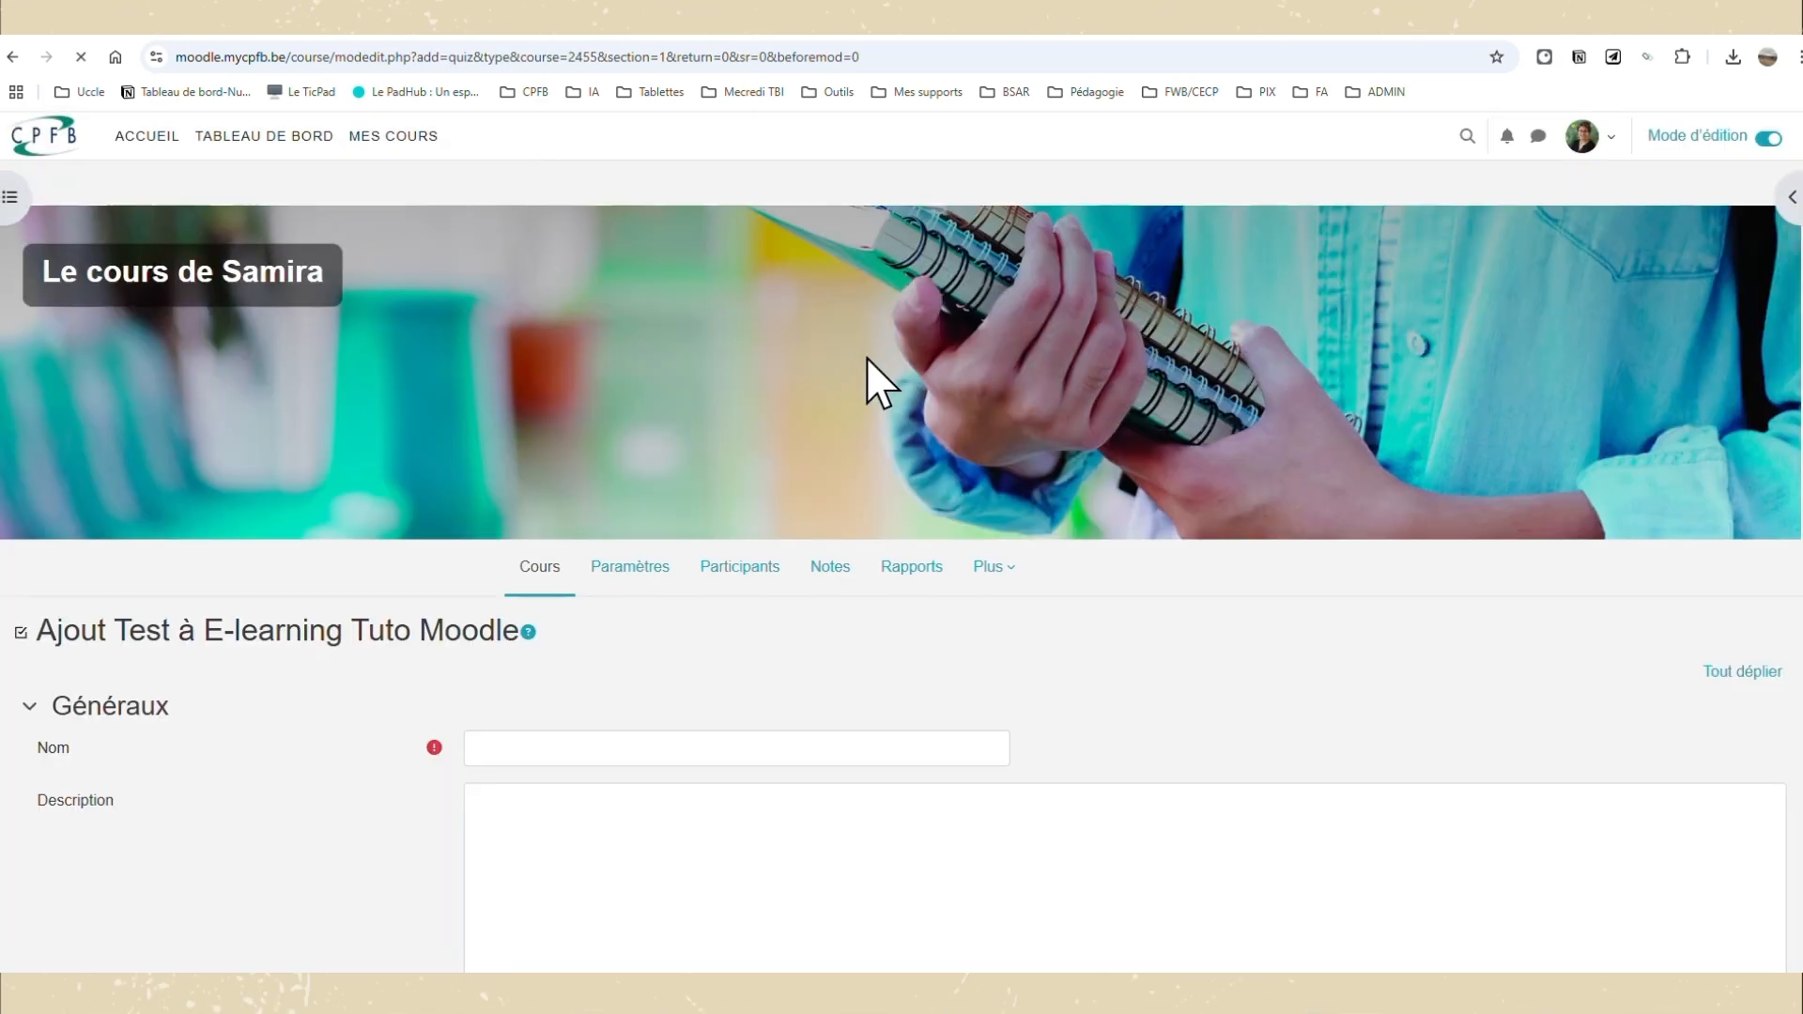
# Collapse the Généraux section and look through the list of settings sections for the new test.
pyautogui.scroll(-1, 1004, 657)
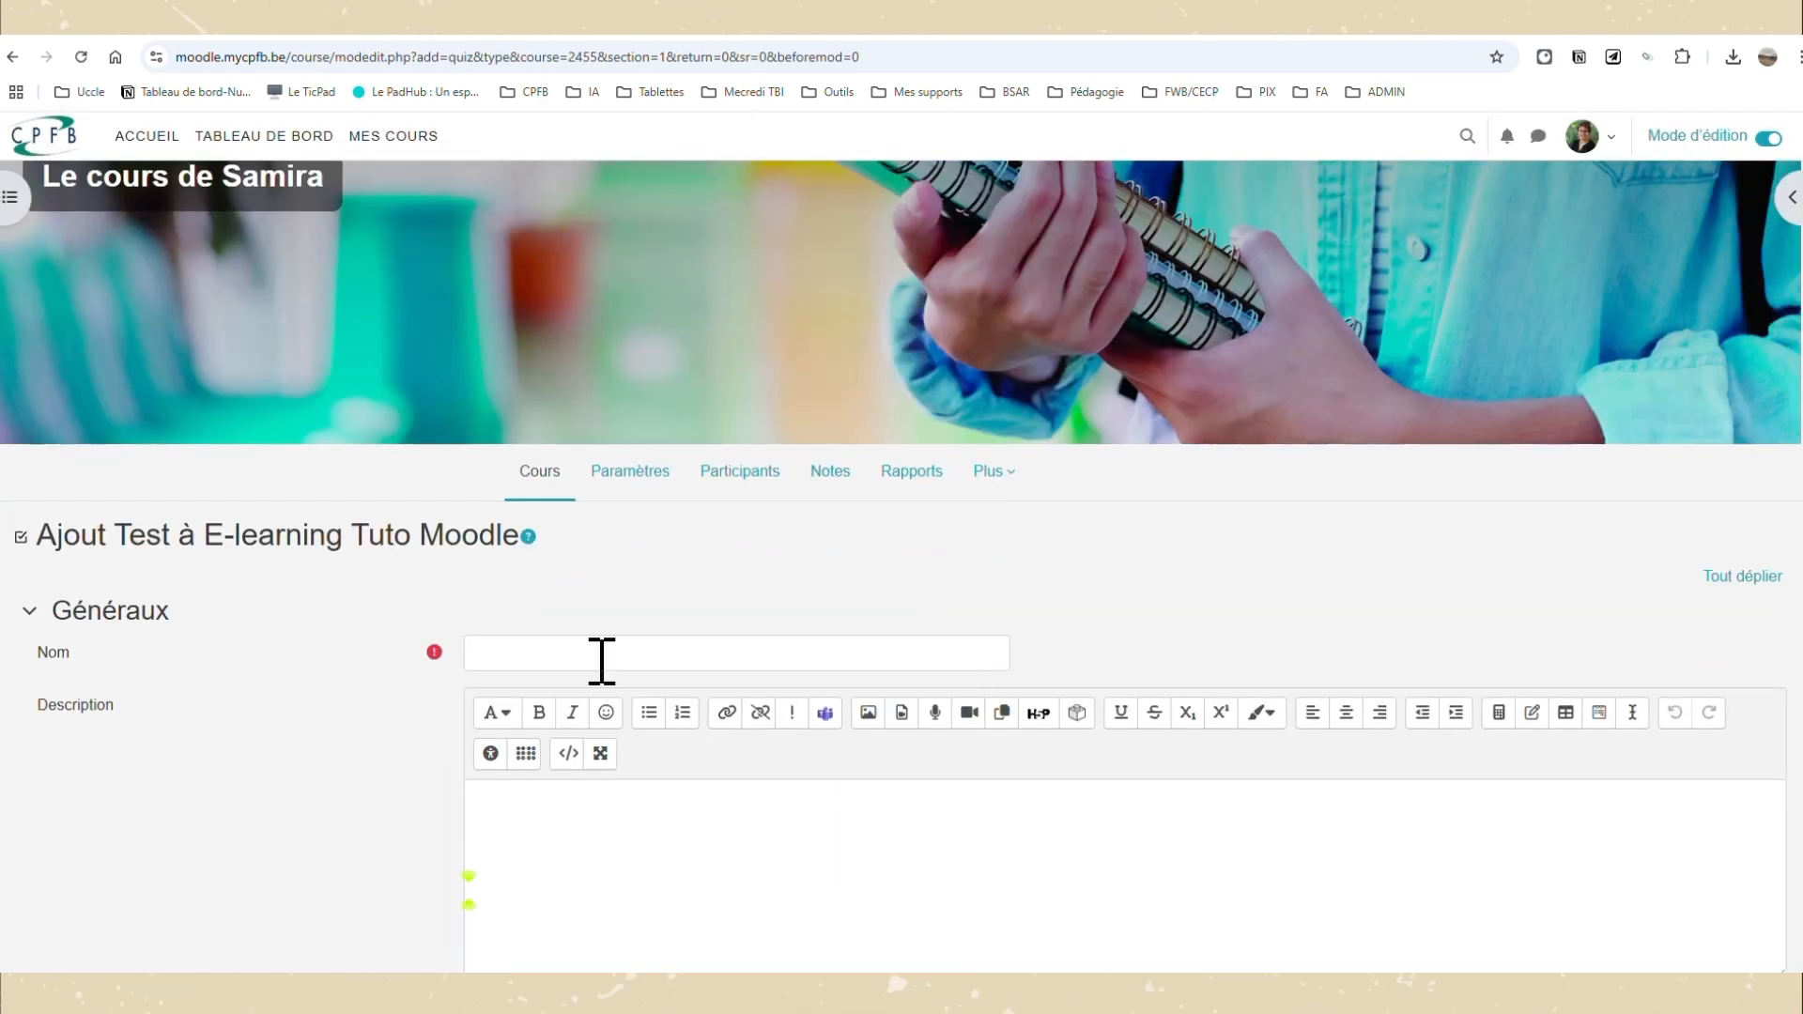
pyautogui.click(30, 610)
pyautogui.scroll(-6, 234, 695)
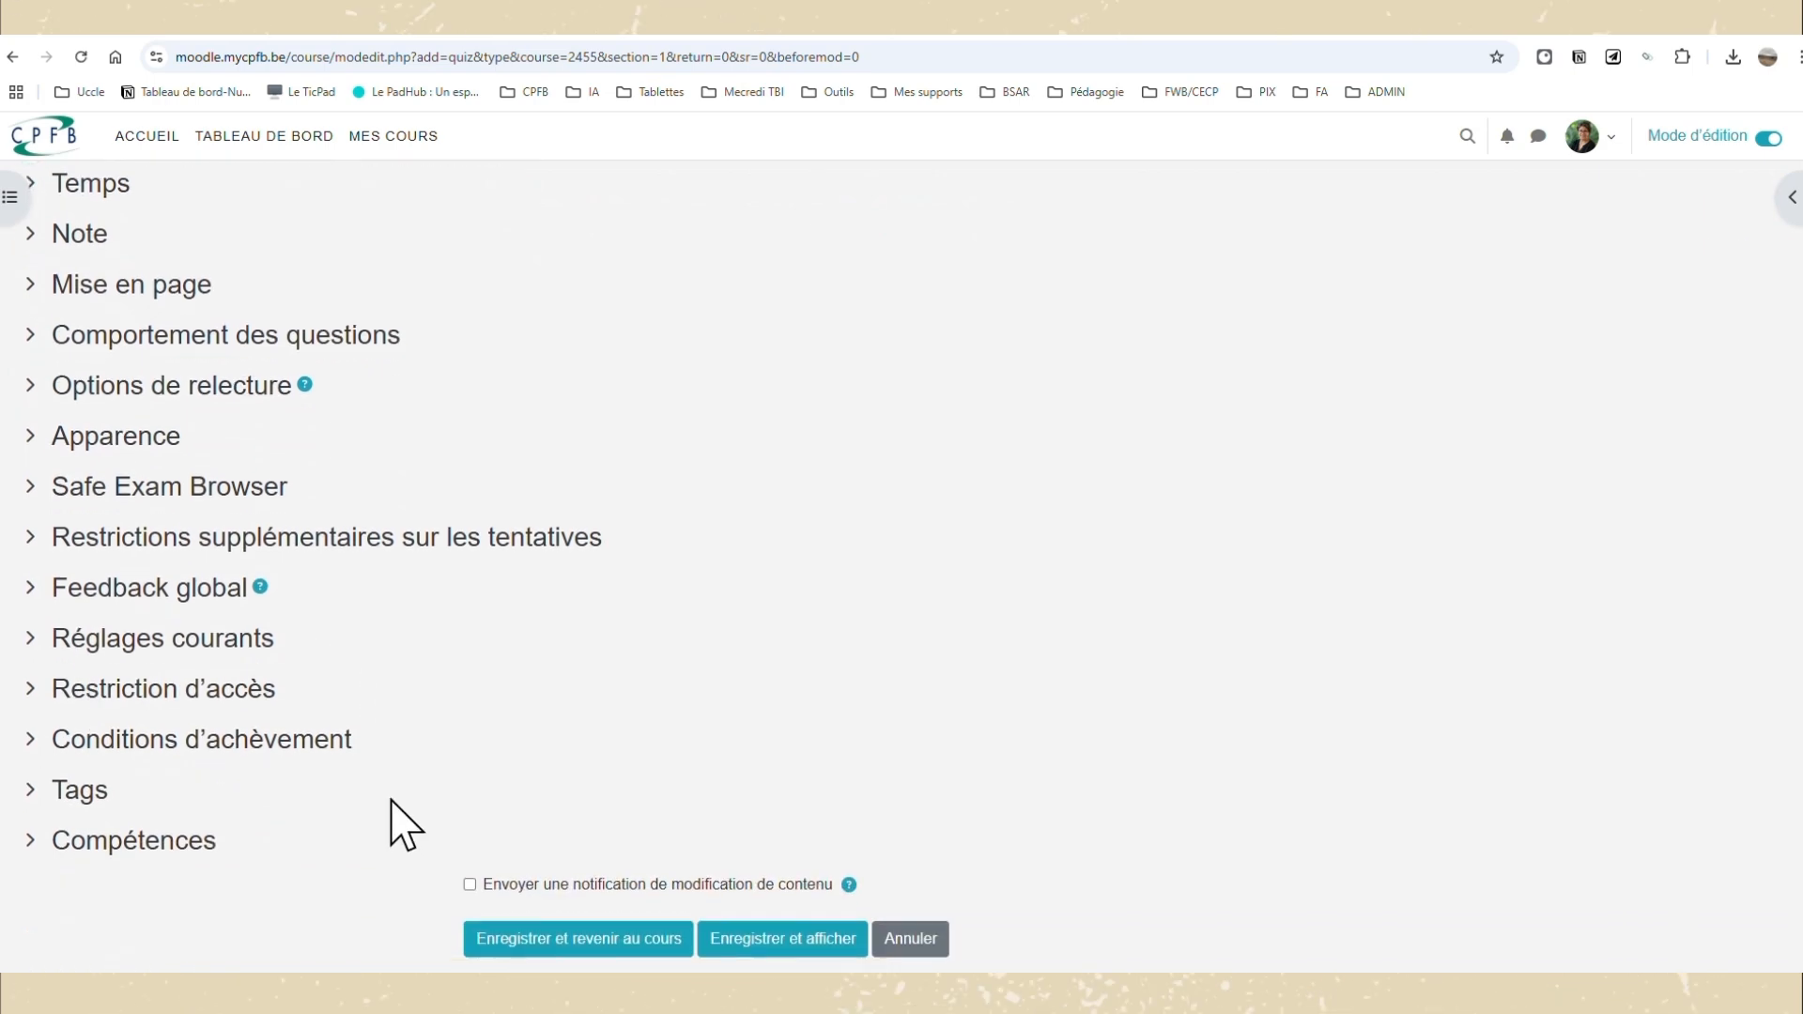
pyautogui.scroll(6, 404, 827)
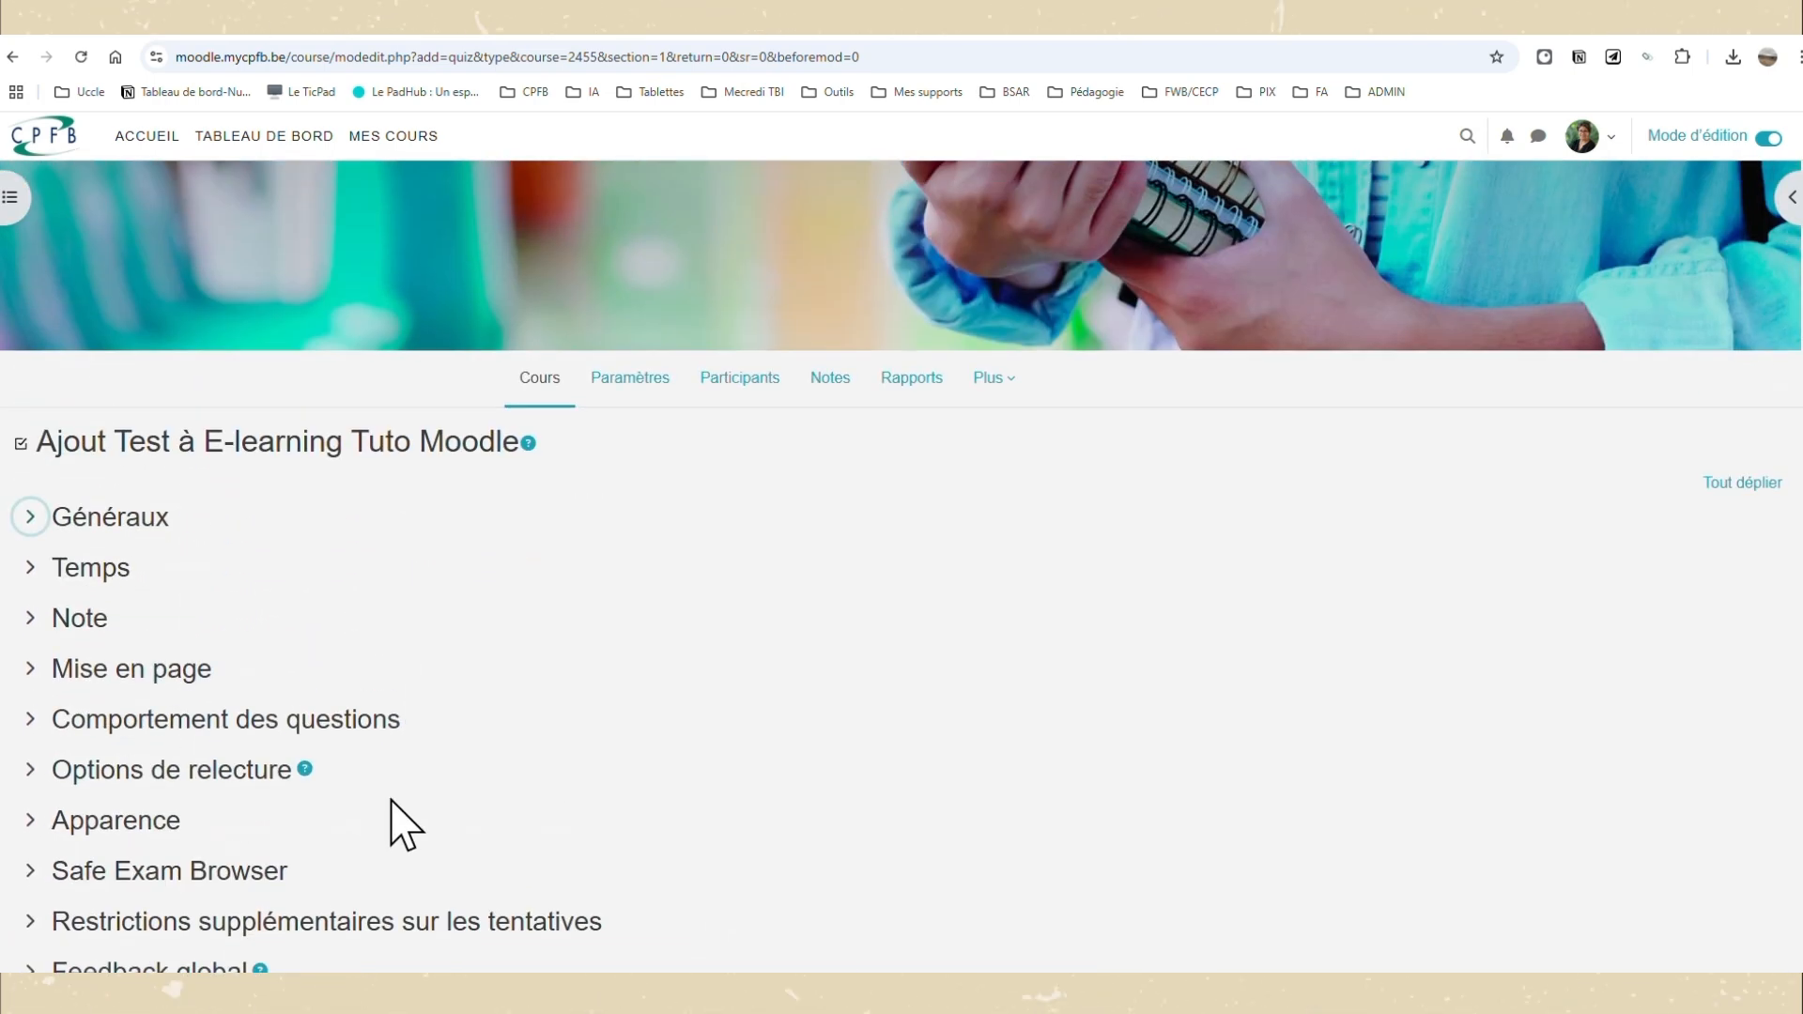
pyautogui.scroll(-5, 395, 807)
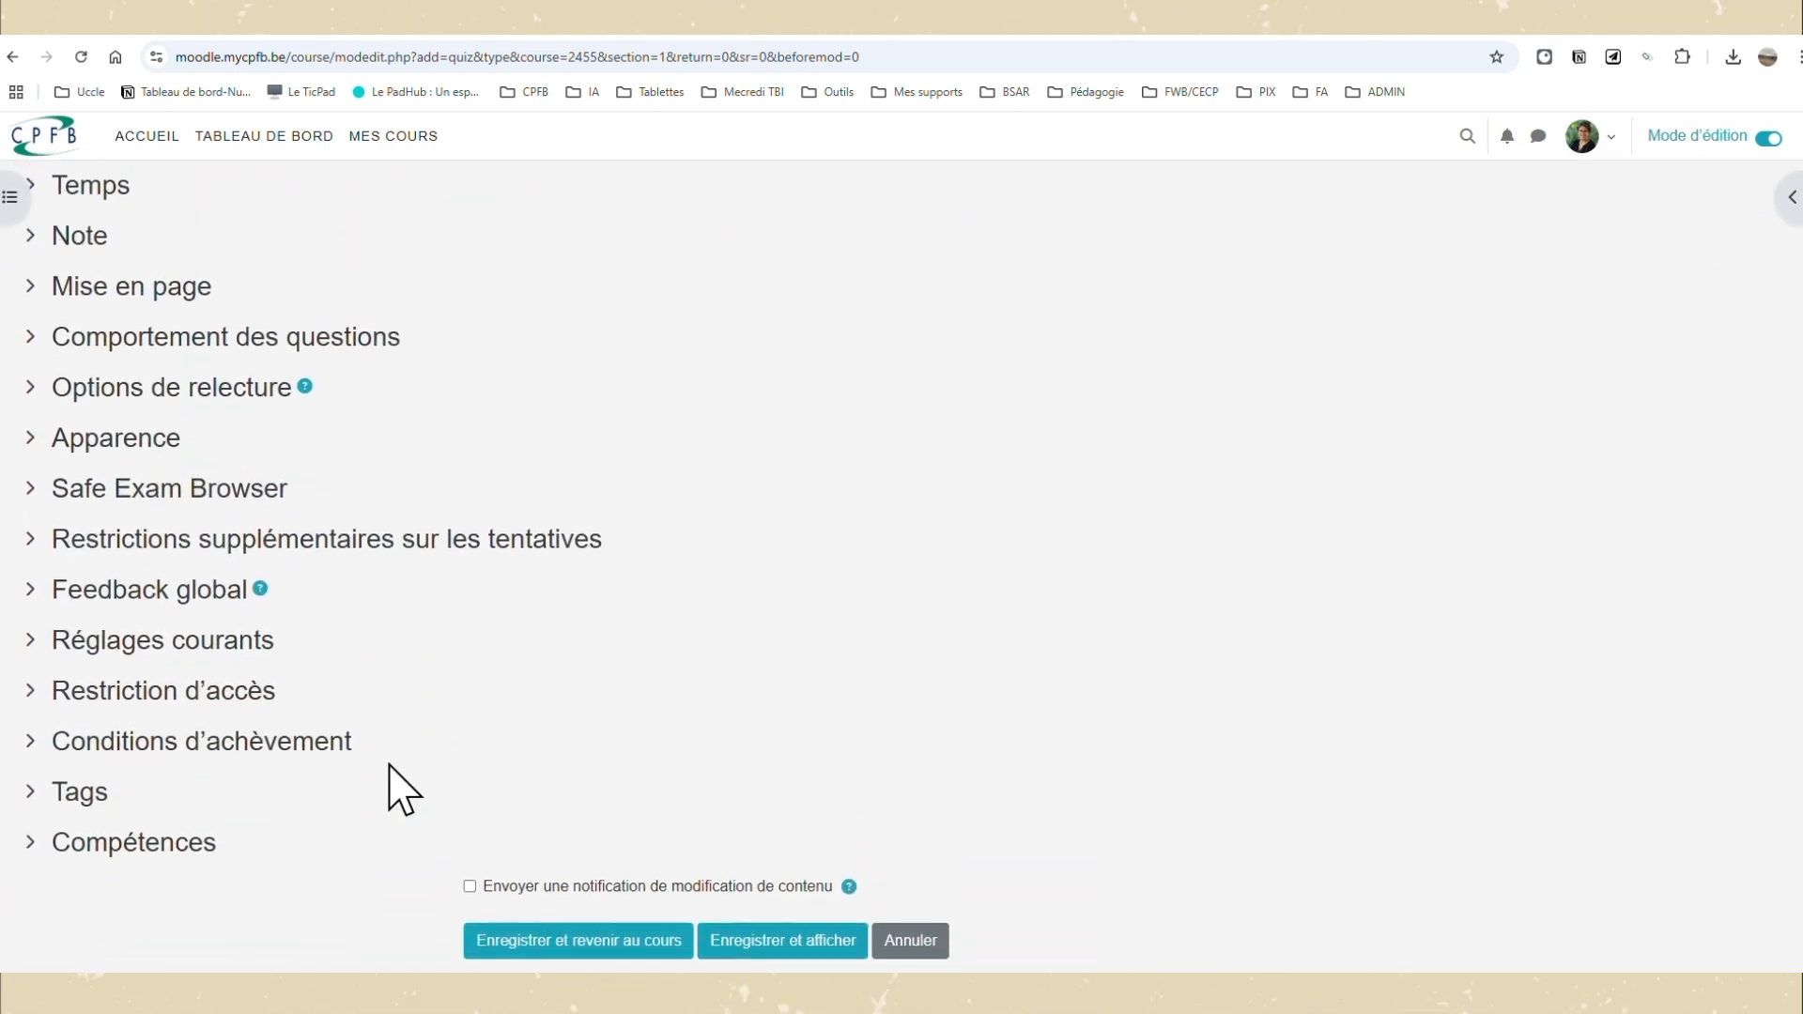
pyautogui.scroll(2, 346, 651)
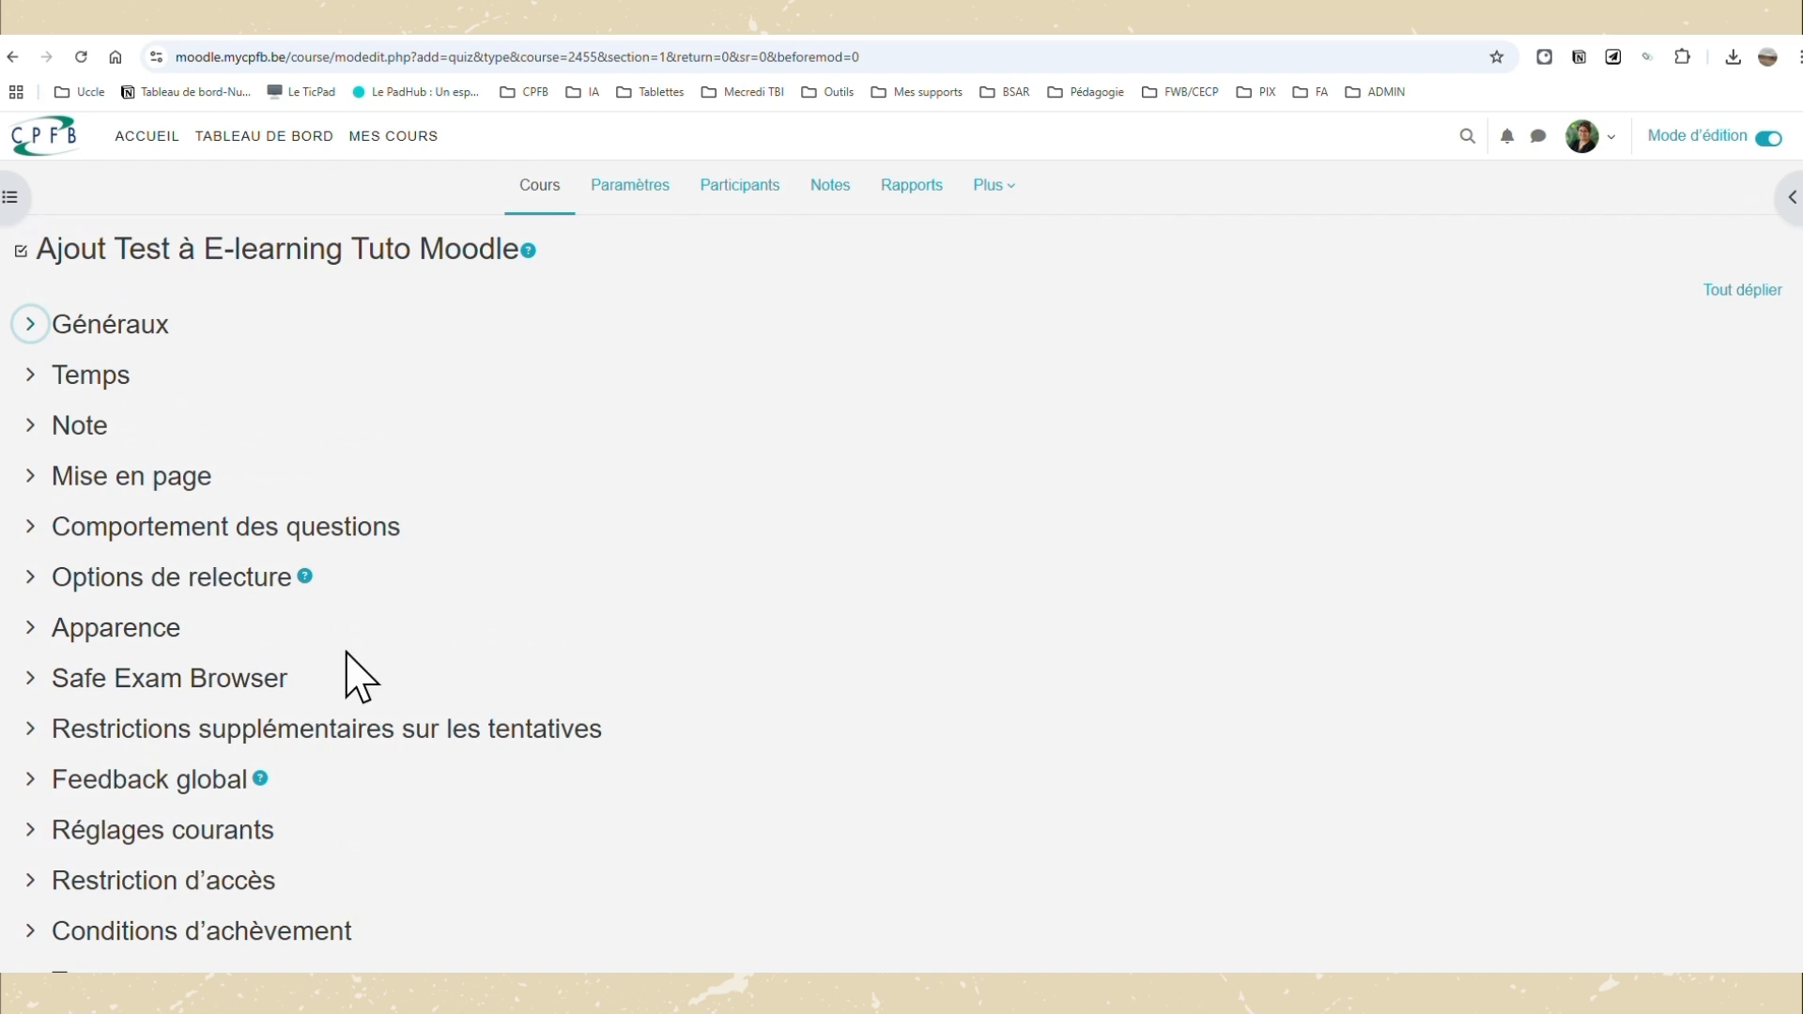
# Name the test "Les cadres DigComp" in its general settings.
pyautogui.click(35, 324)
pyautogui.click(684, 366)
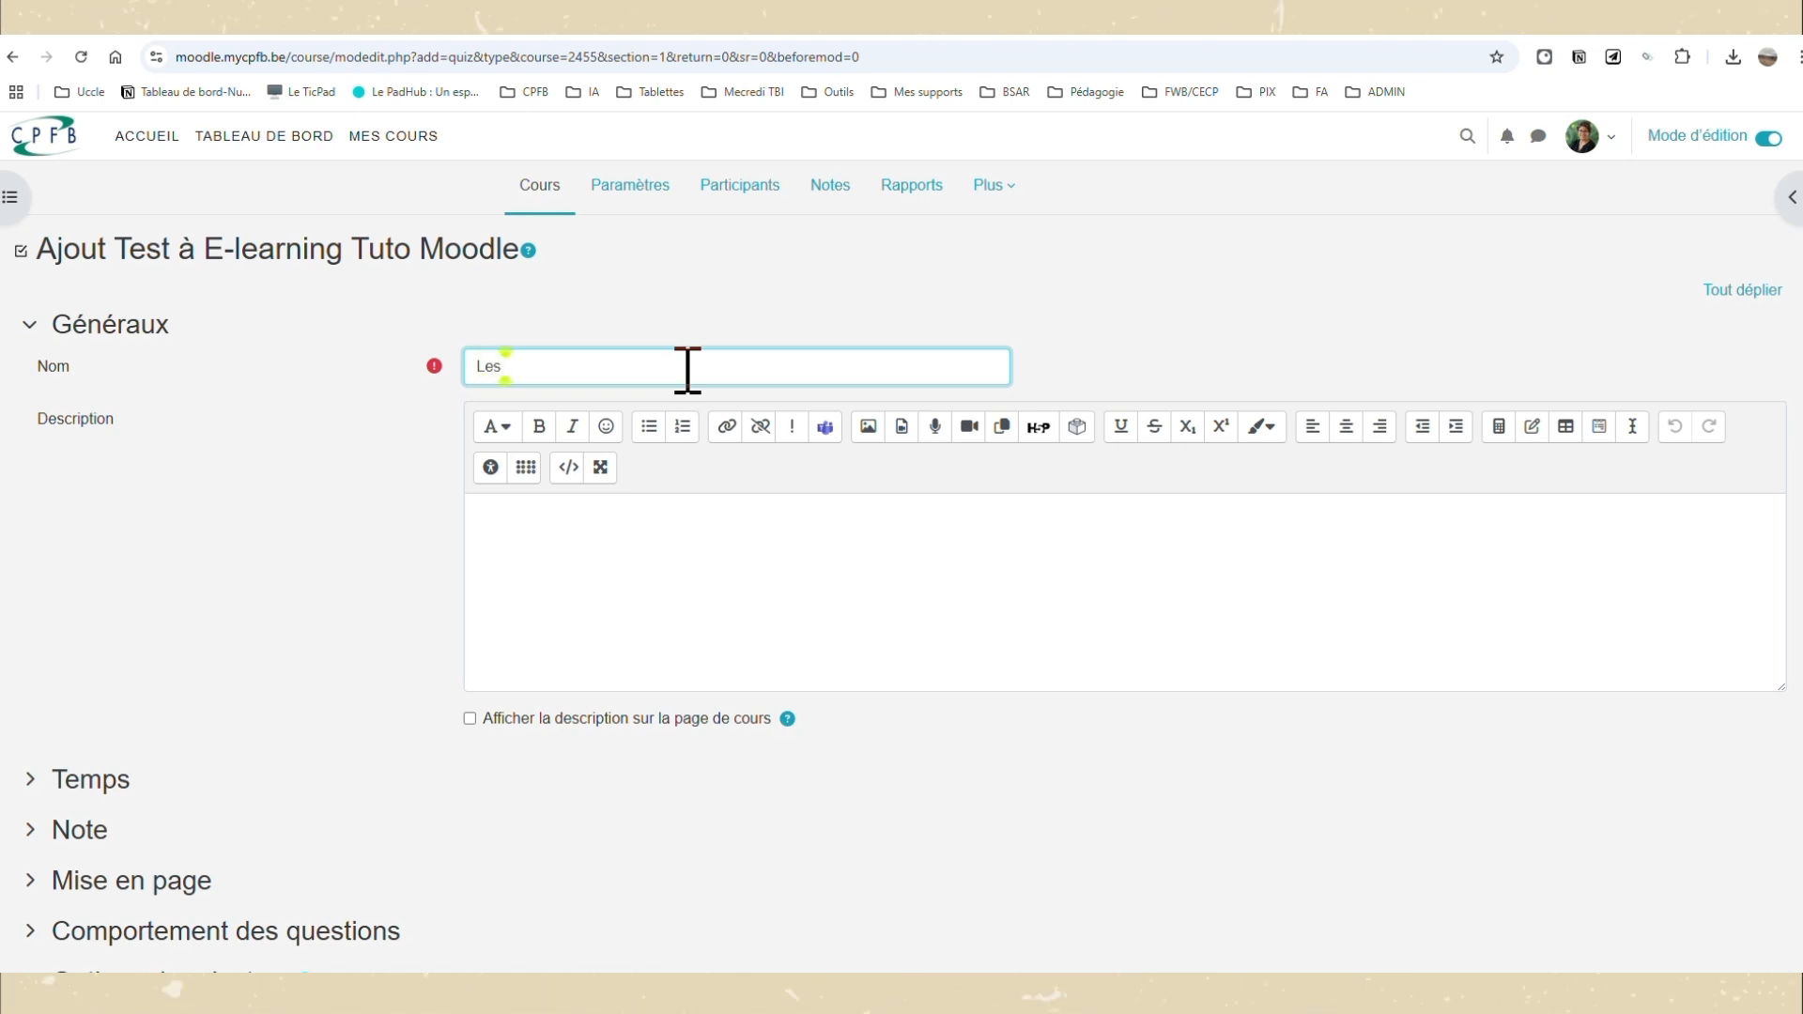
pyautogui.write('Les cadres')
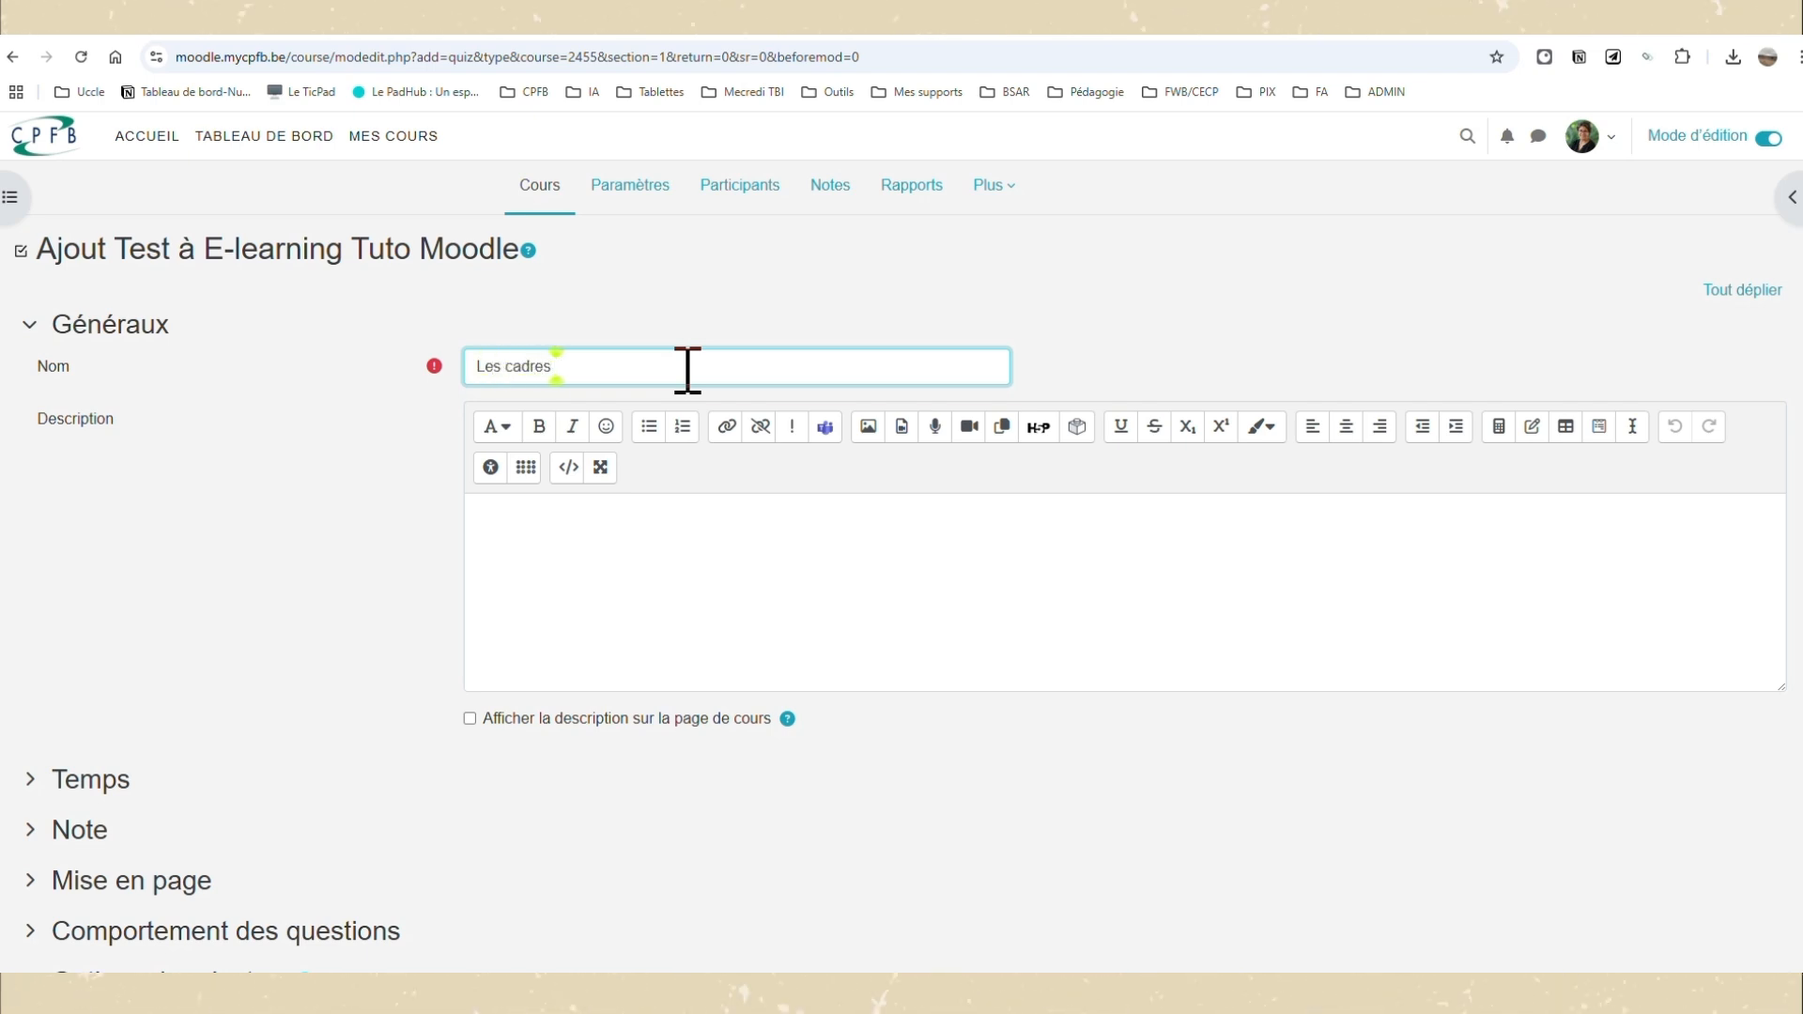
pyautogui.write(' DigComp')
# Enter the description "Connais-tu les principaux cadres du DigComp ?" and have it displayed on the course page.
pyautogui.click(650, 563)
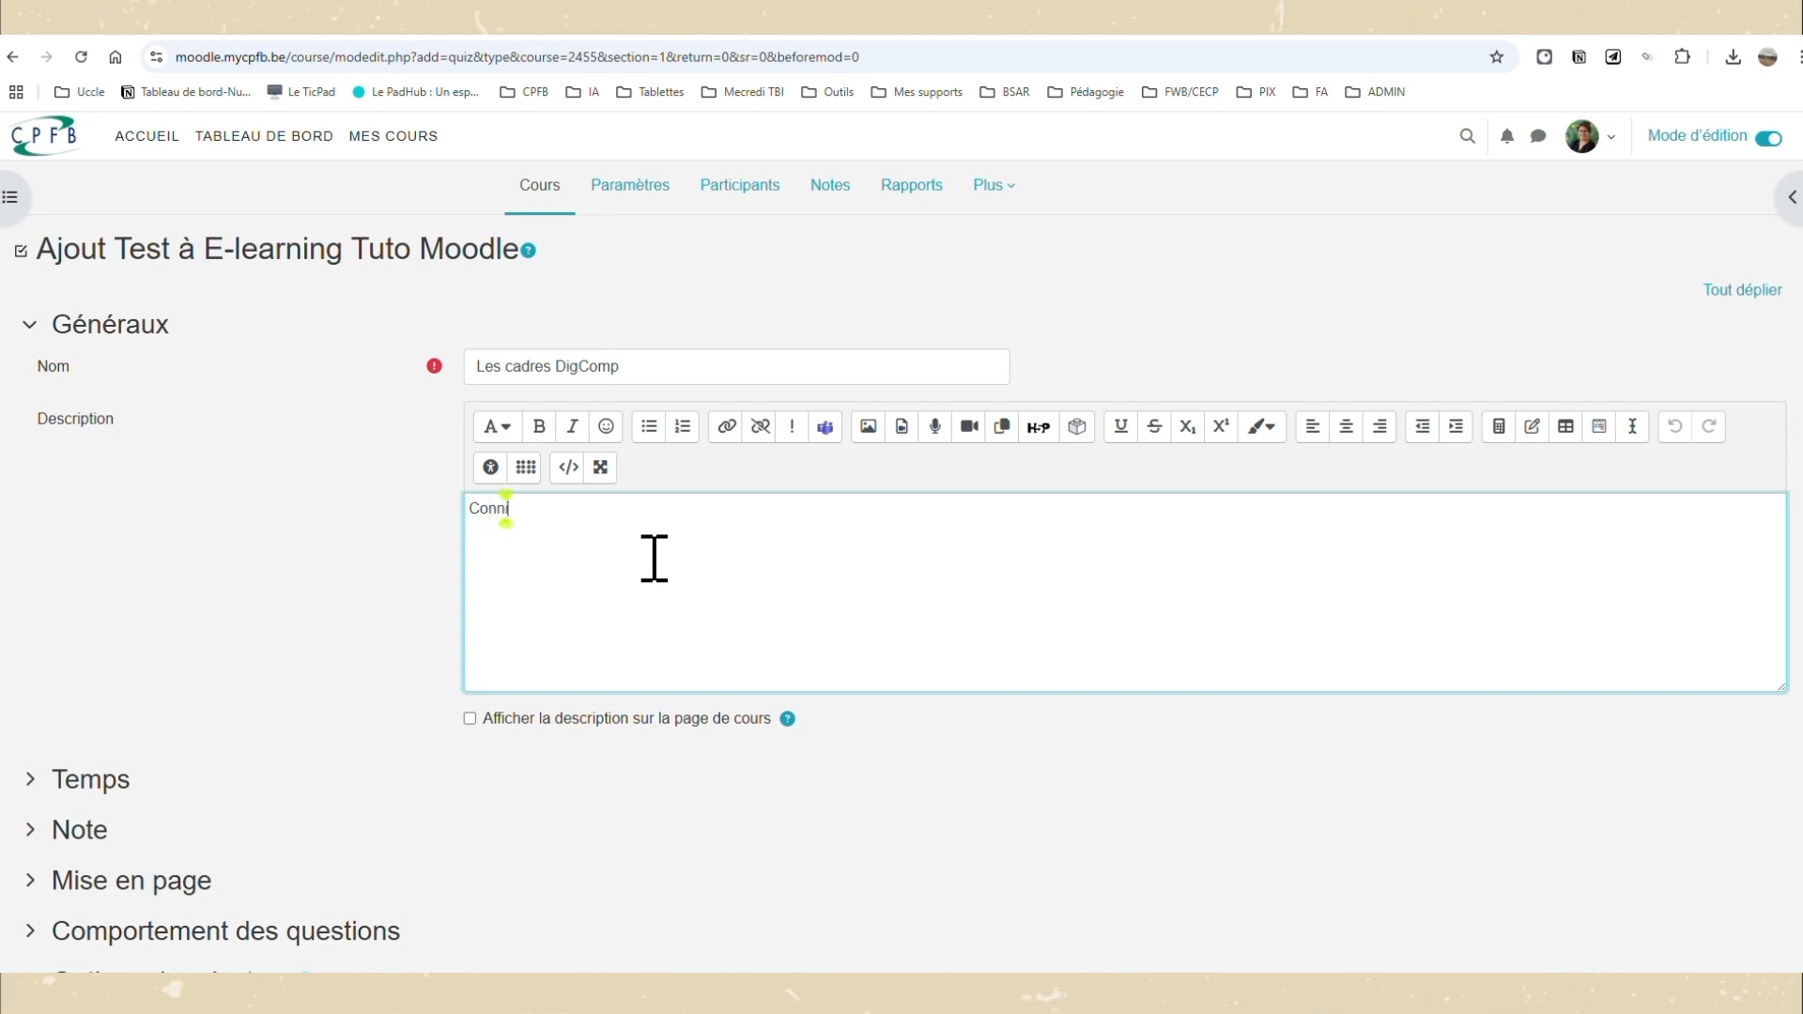
pyautogui.write('Connaios')
pyautogui.press('BackSpace')
pyautogui.press('BackSpace')
pyautogui.write('s-tu les')
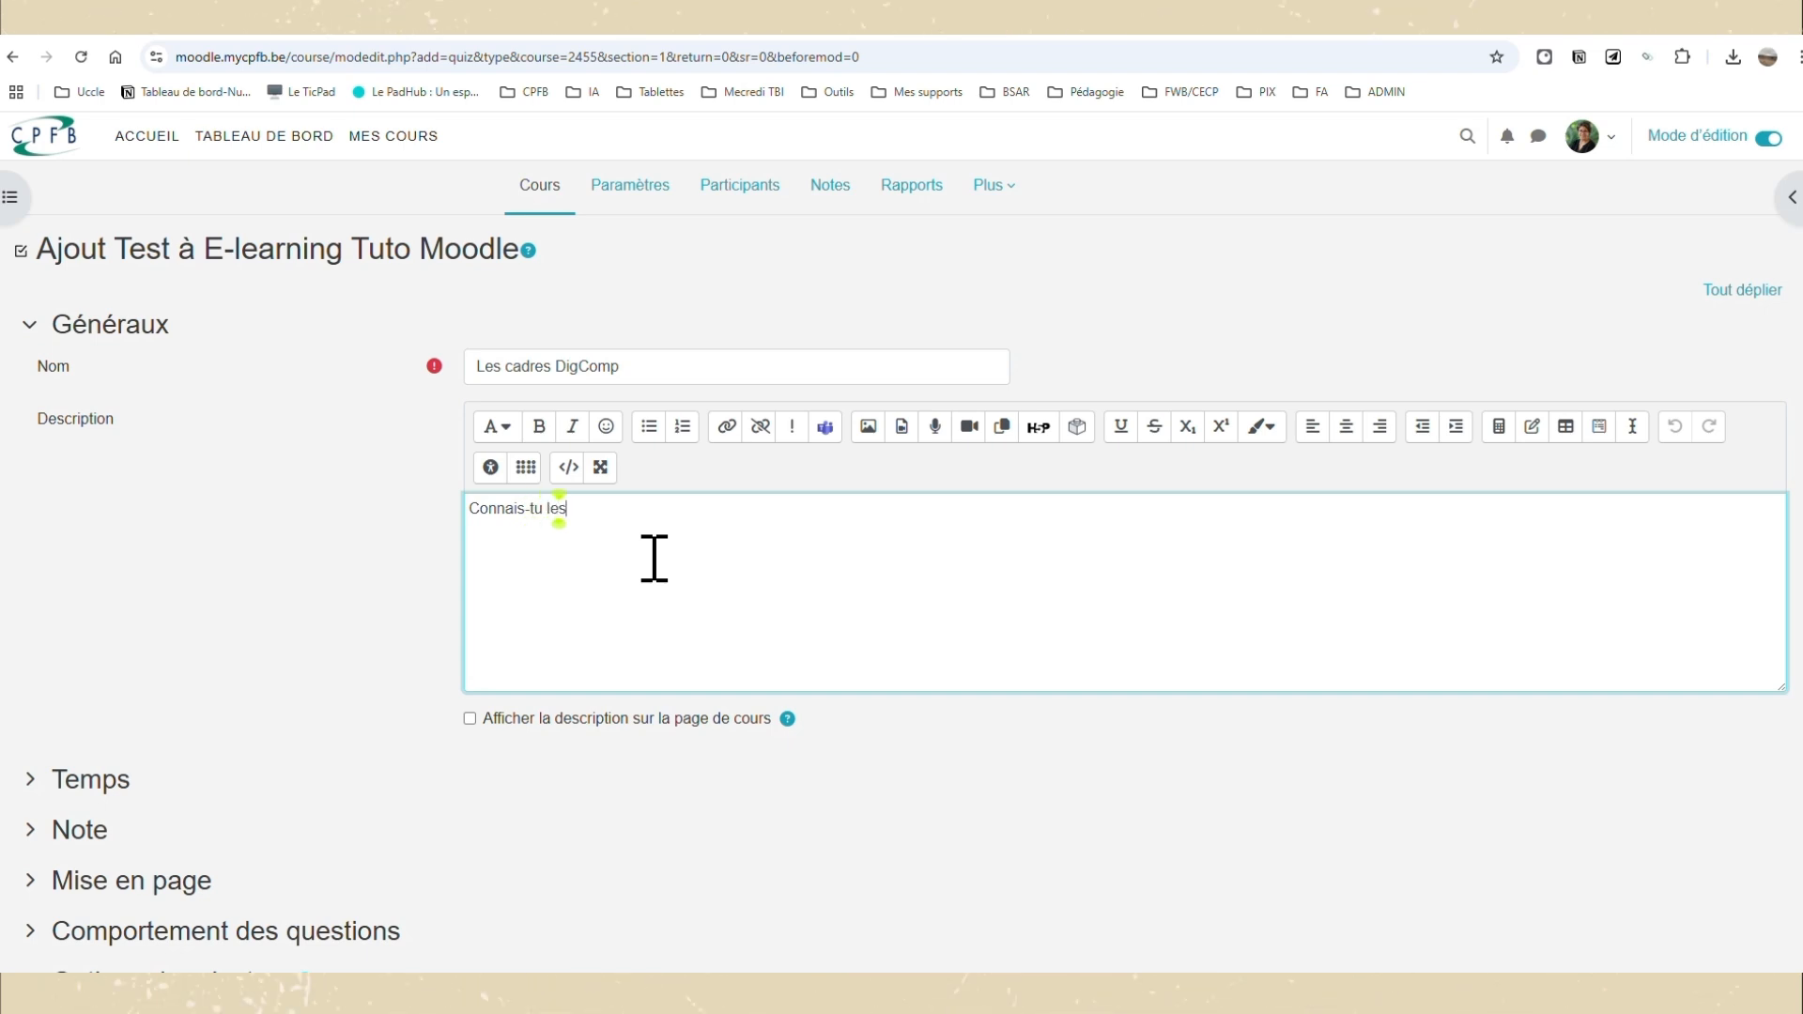
pyautogui.write(' principaux cad')
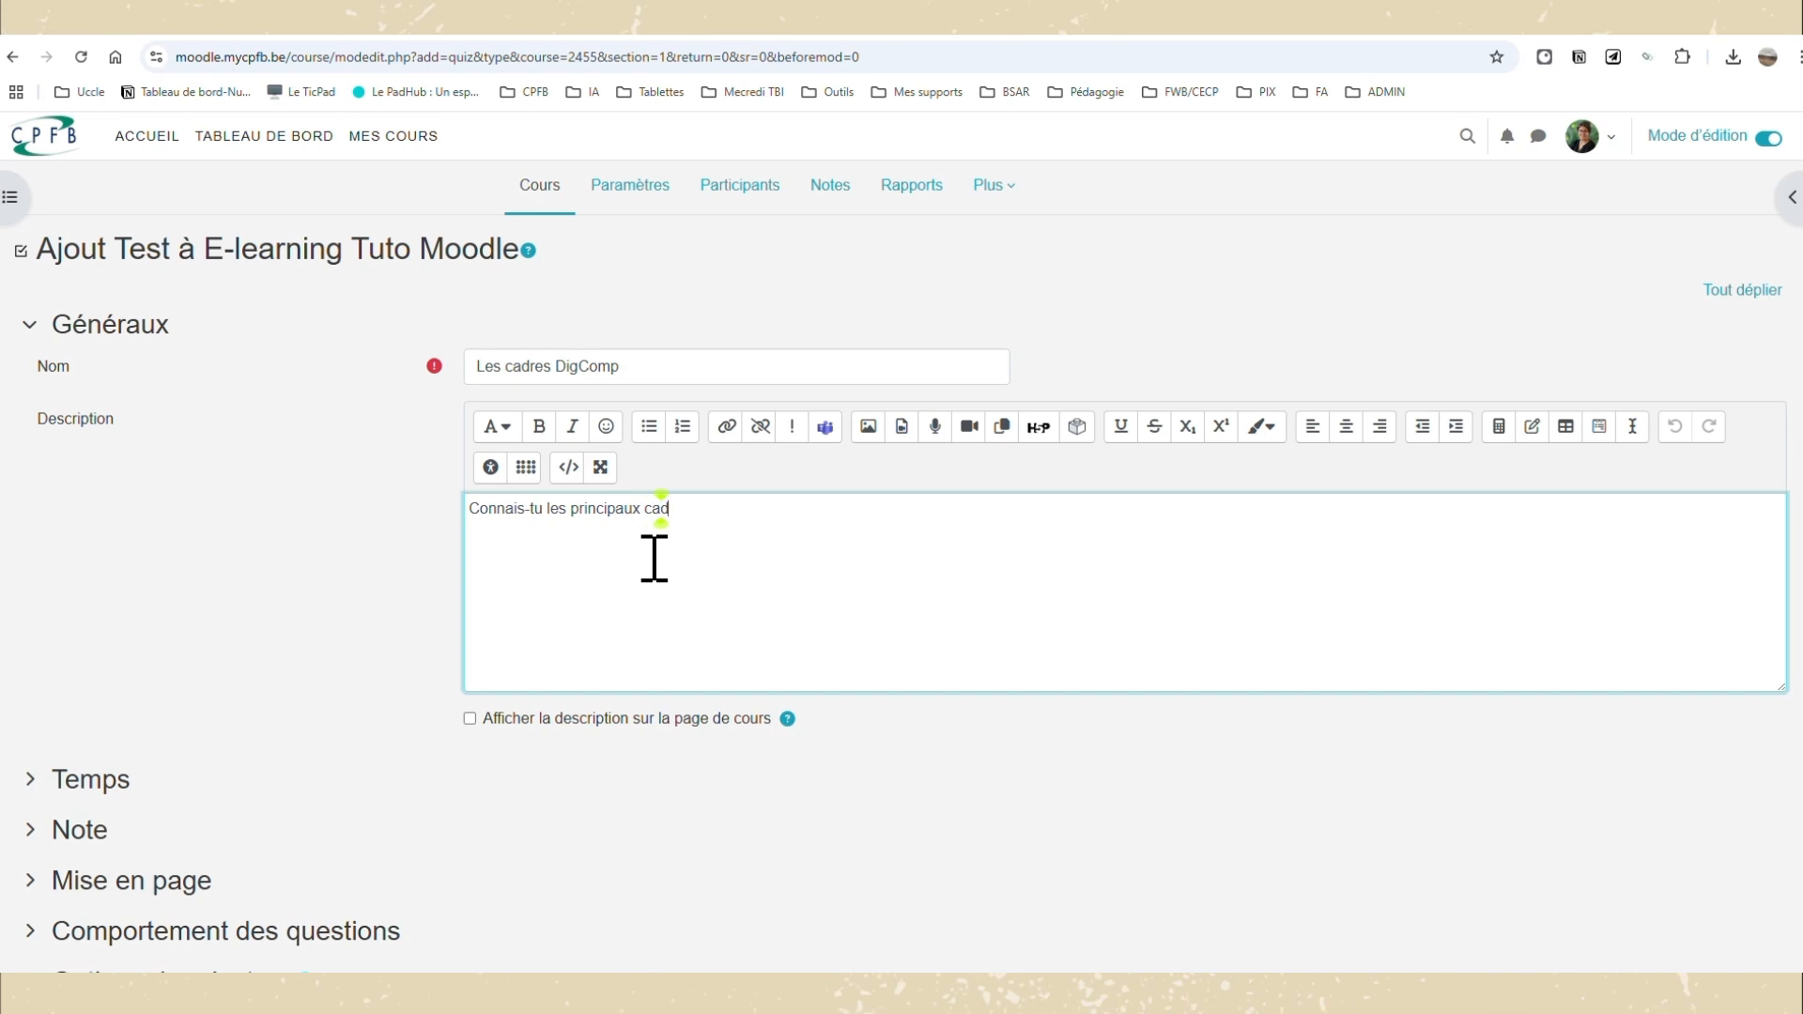
pyautogui.write('res du DigComp ?')
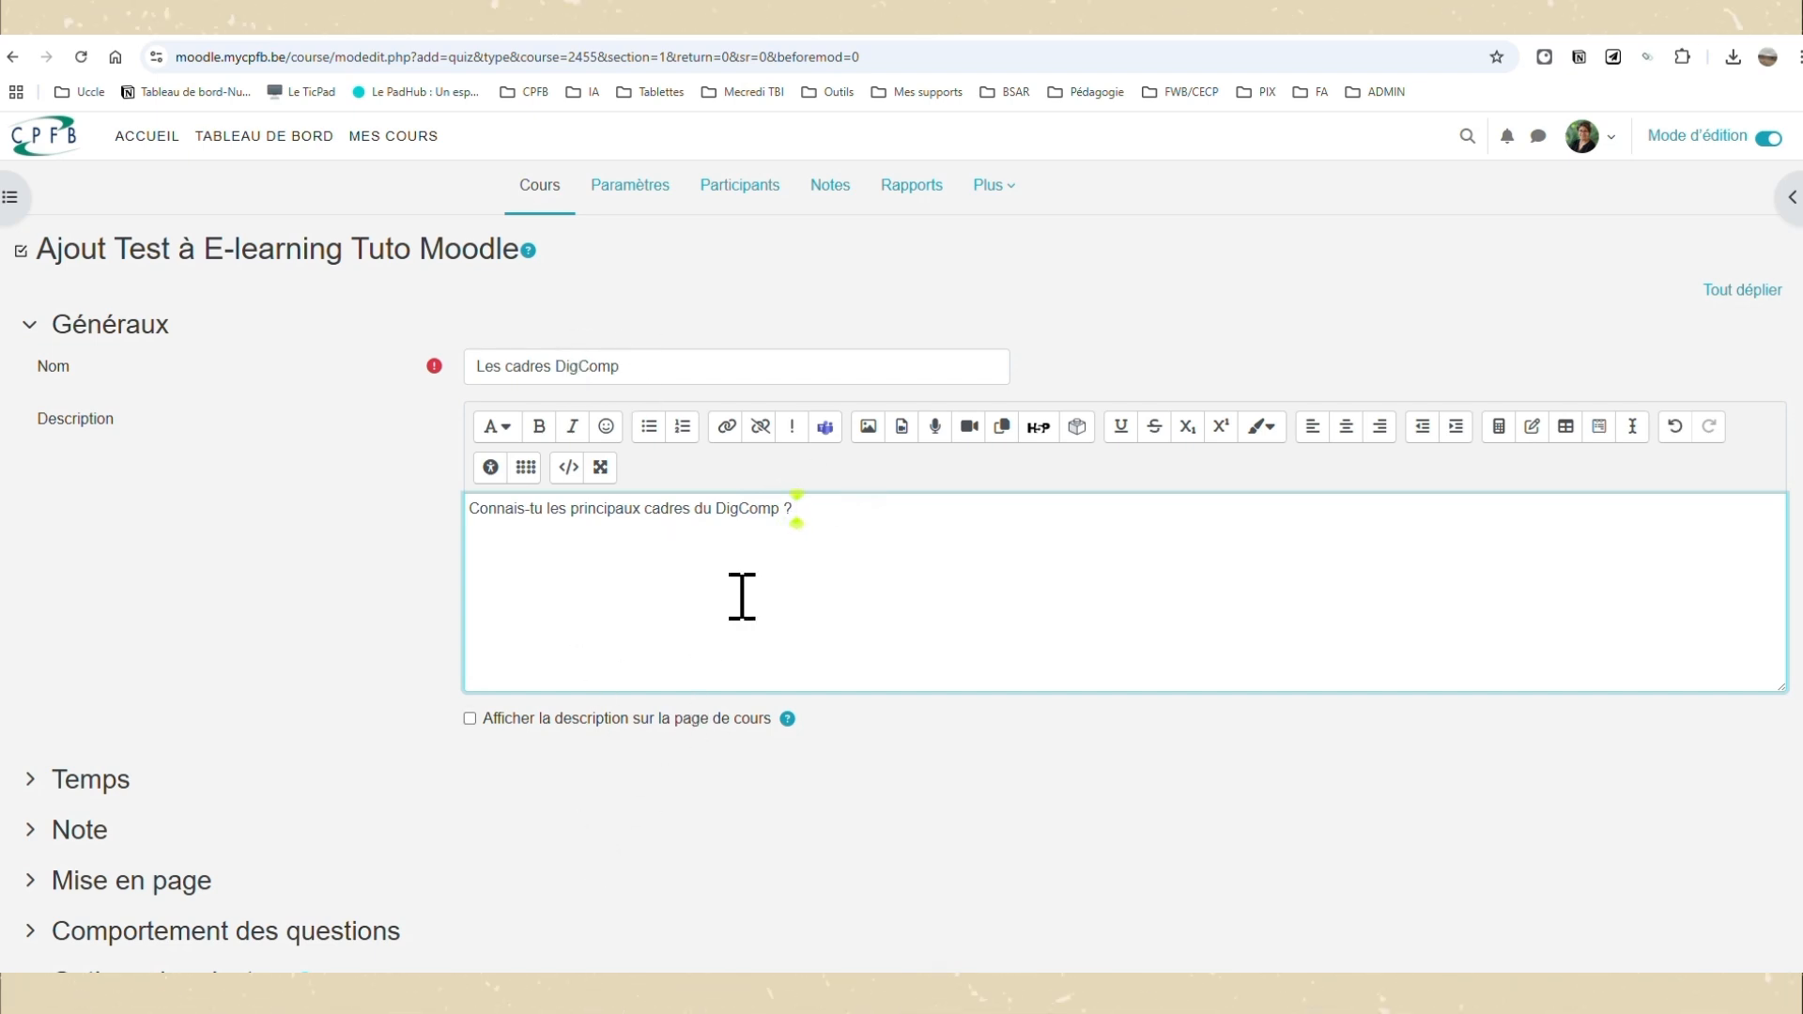
pyautogui.click(470, 718)
pyautogui.scroll(-2, 489, 732)
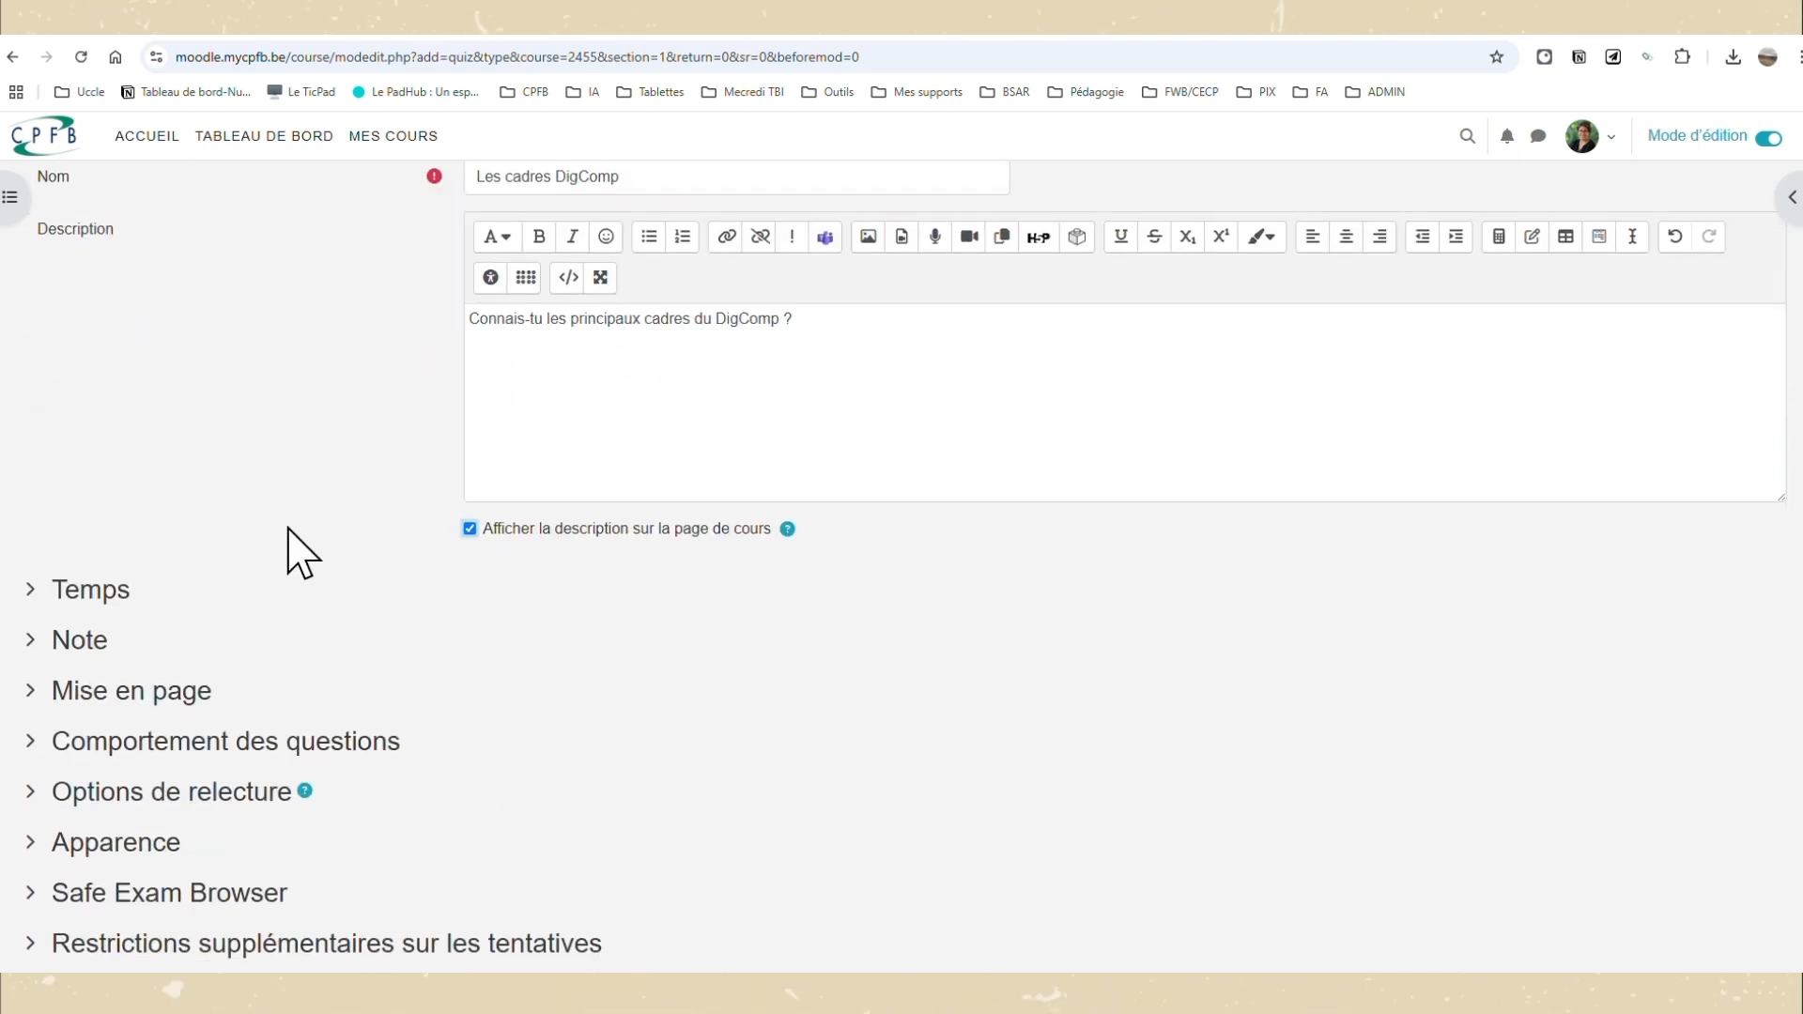
pyautogui.scroll(1, 292, 559)
pyautogui.click(31, 233)
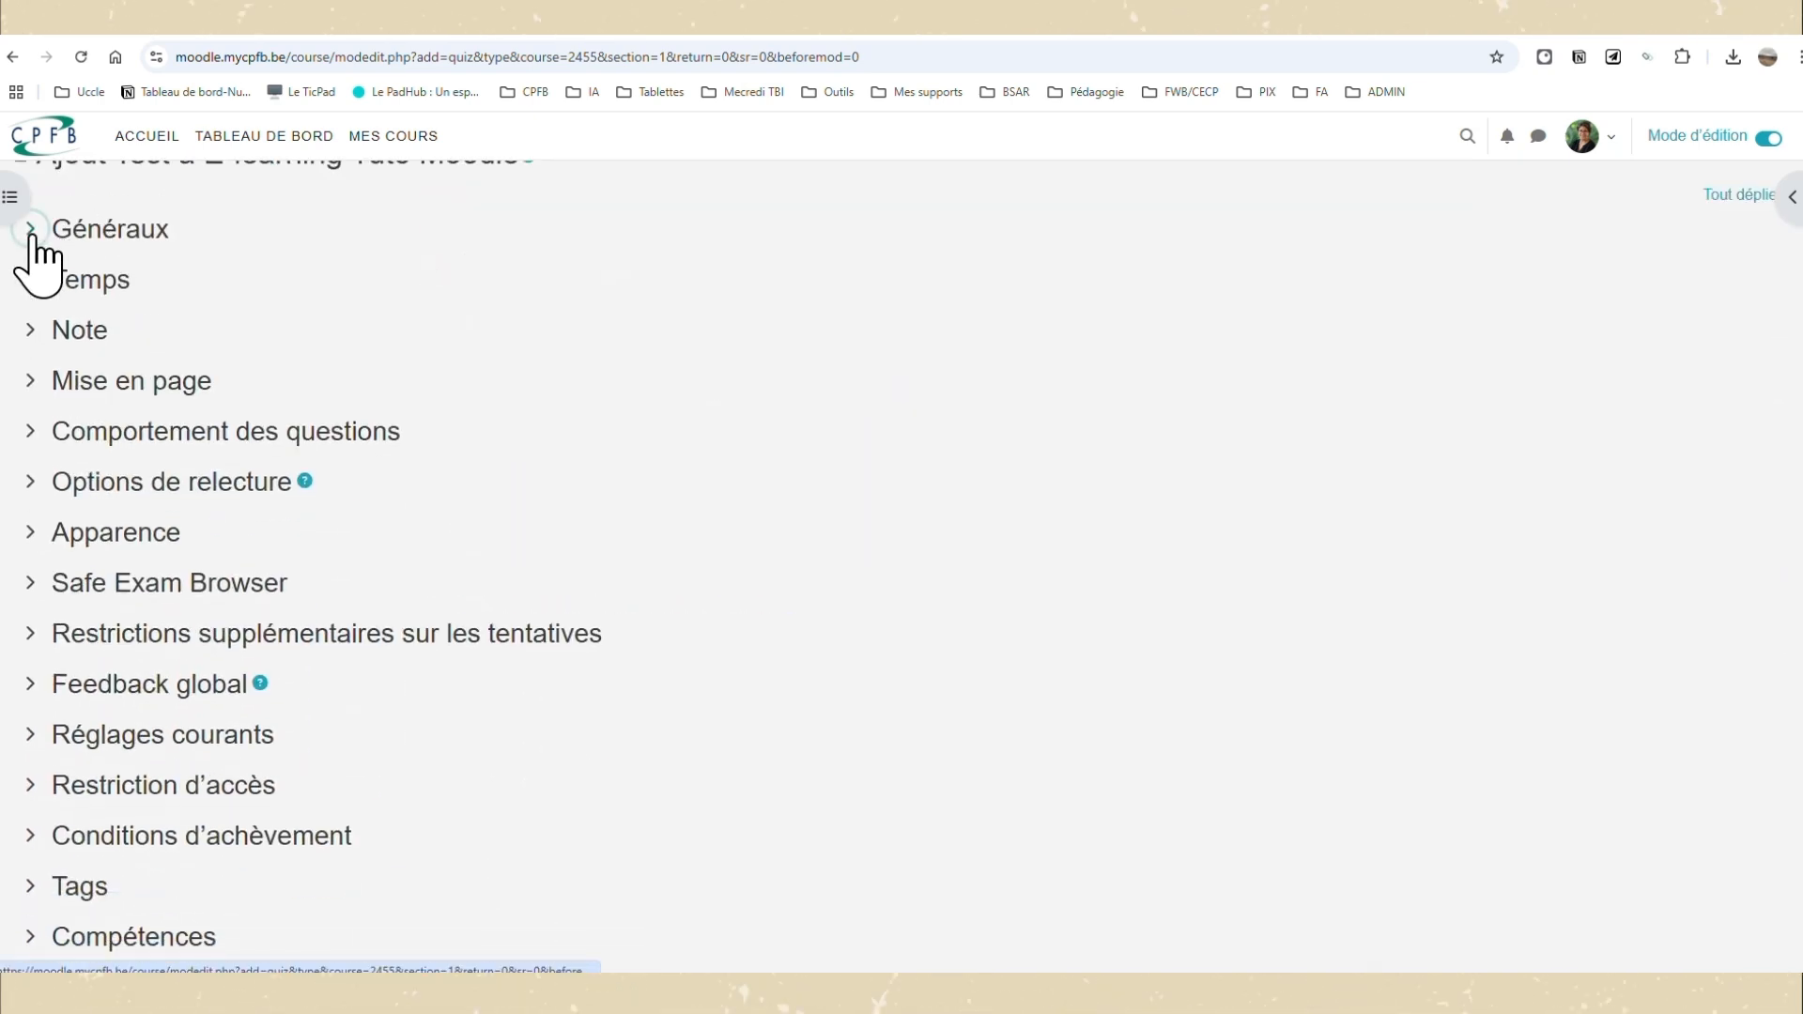
# Enable both the opening and closing dates in the test's Temps settings.
pyautogui.click(31, 279)
pyautogui.click(479, 324)
pyautogui.click(481, 379)
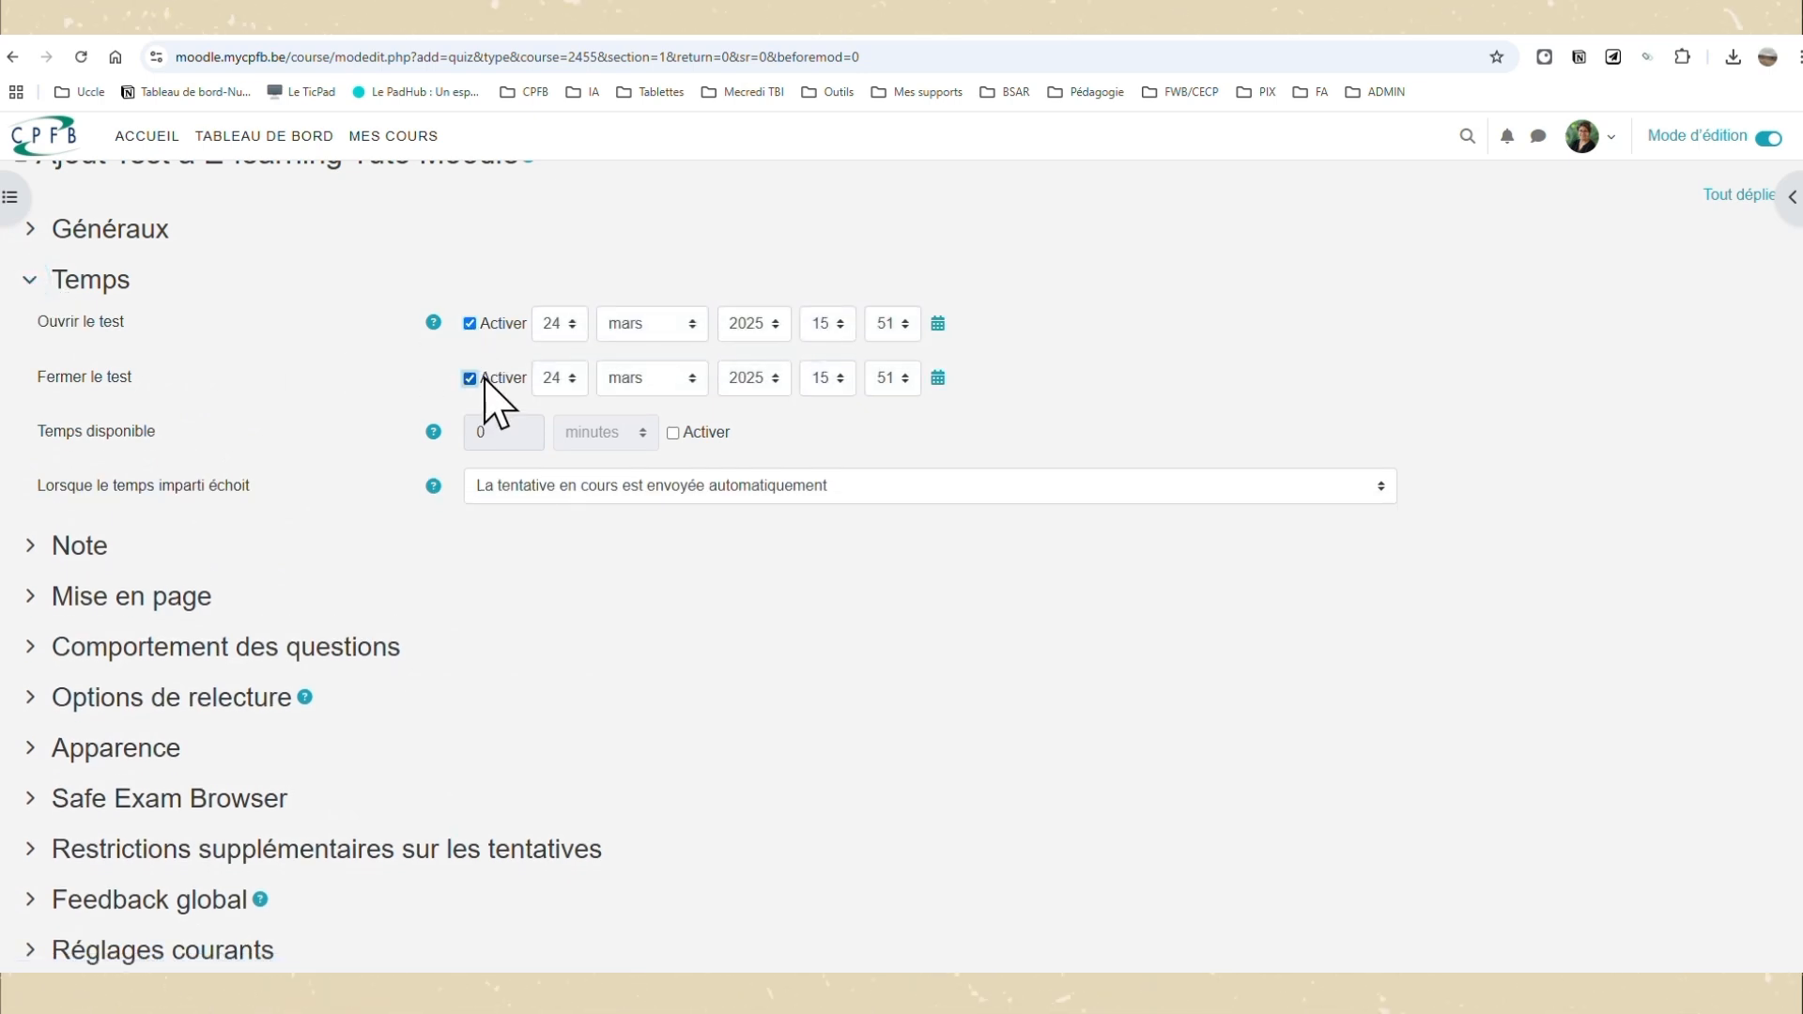
# Set the test to open on 25 mars 2025 at 17:30.
pyautogui.click(567, 327)
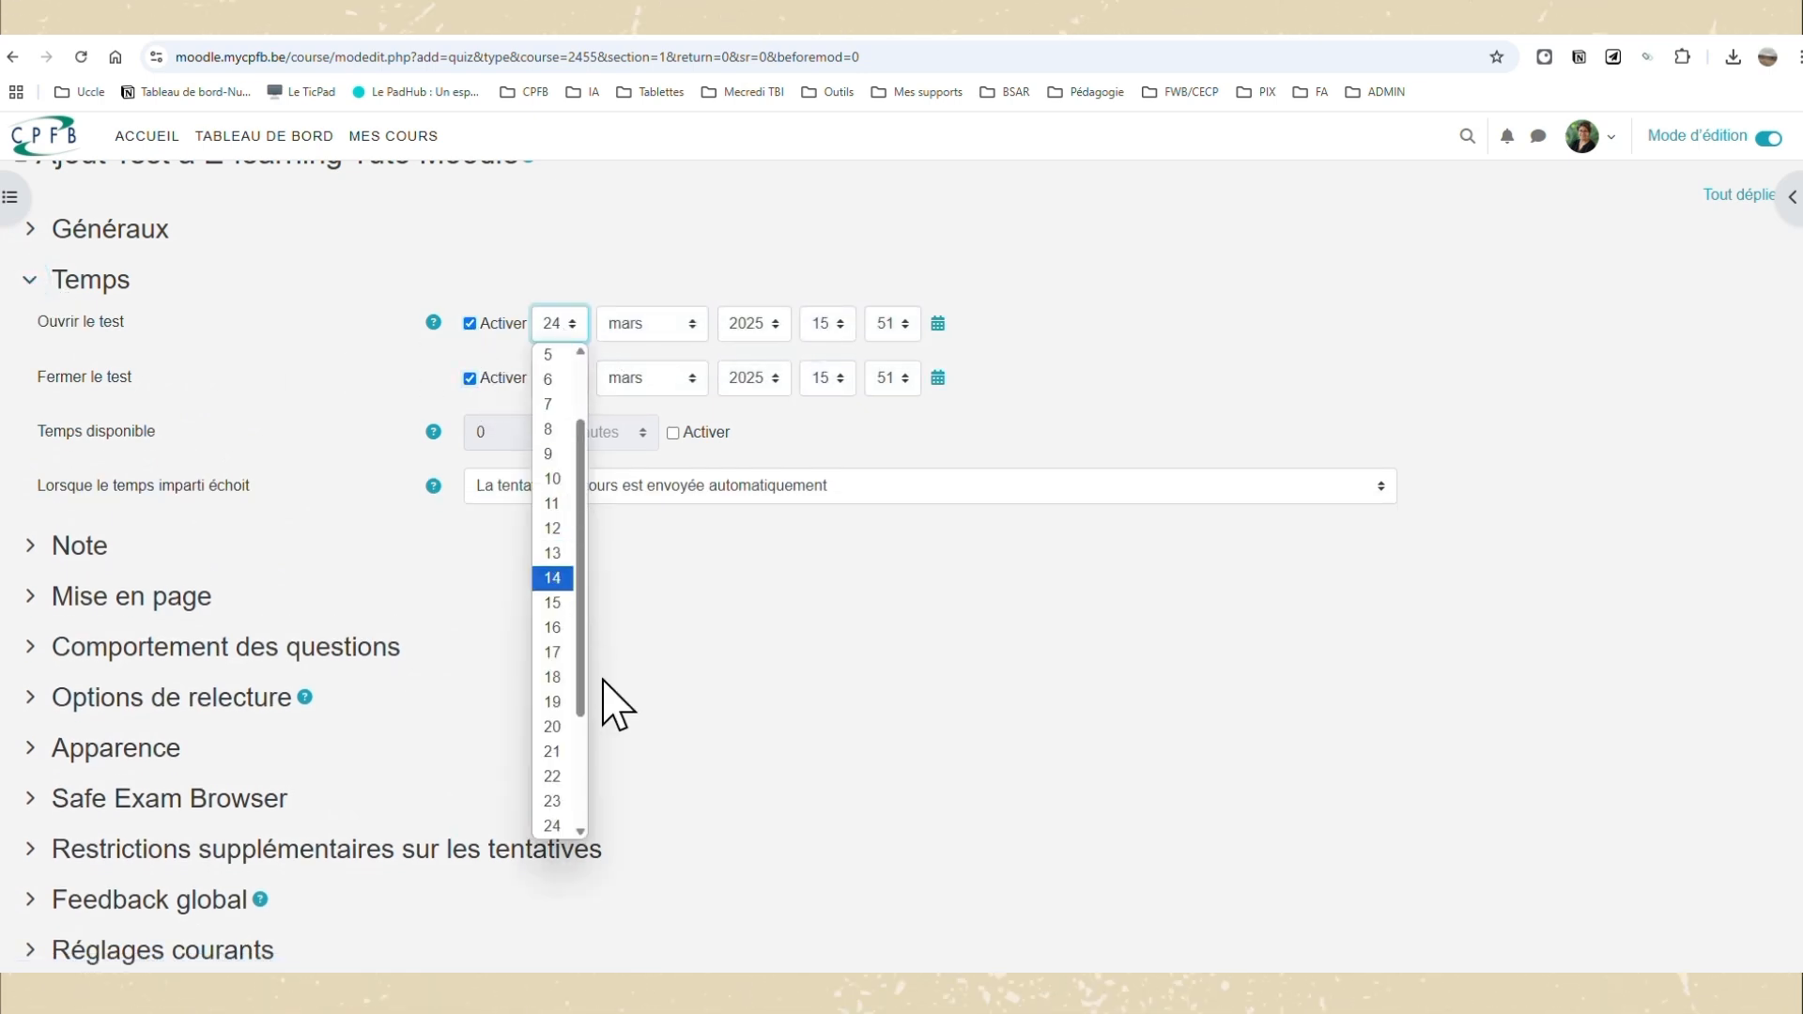
pyautogui.scroll(-2, 568, 817)
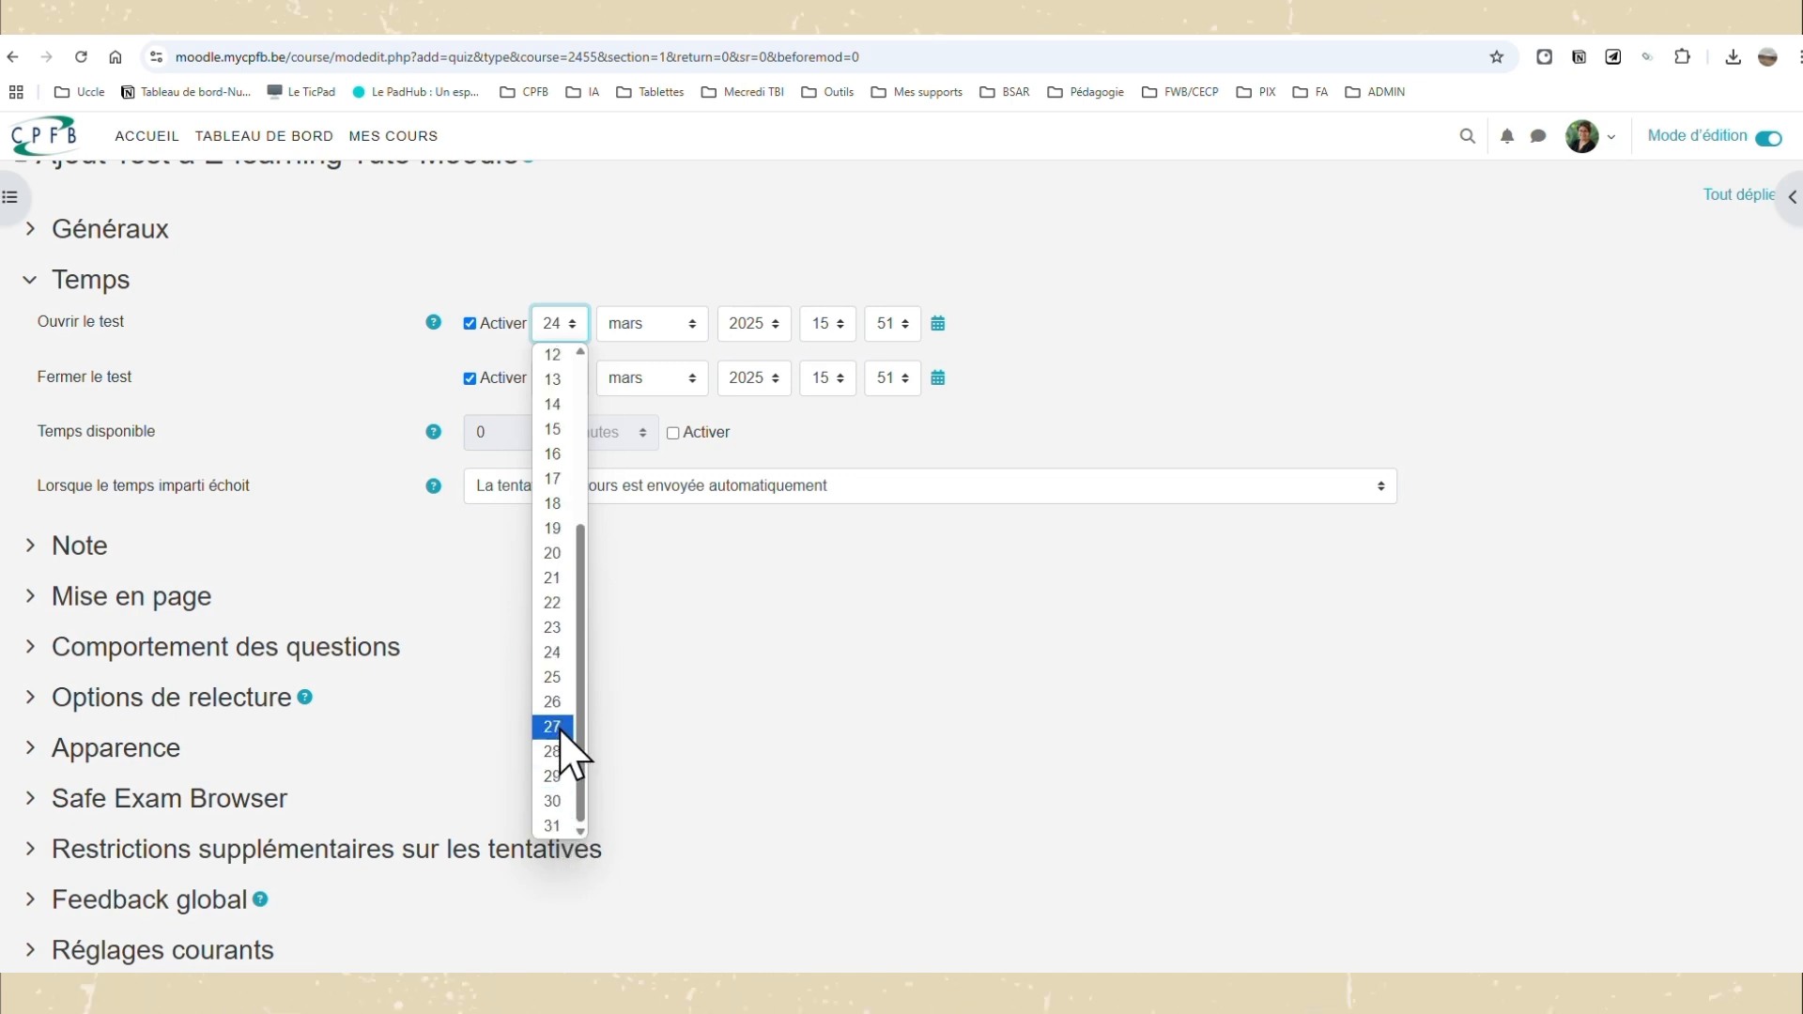
pyautogui.click(557, 675)
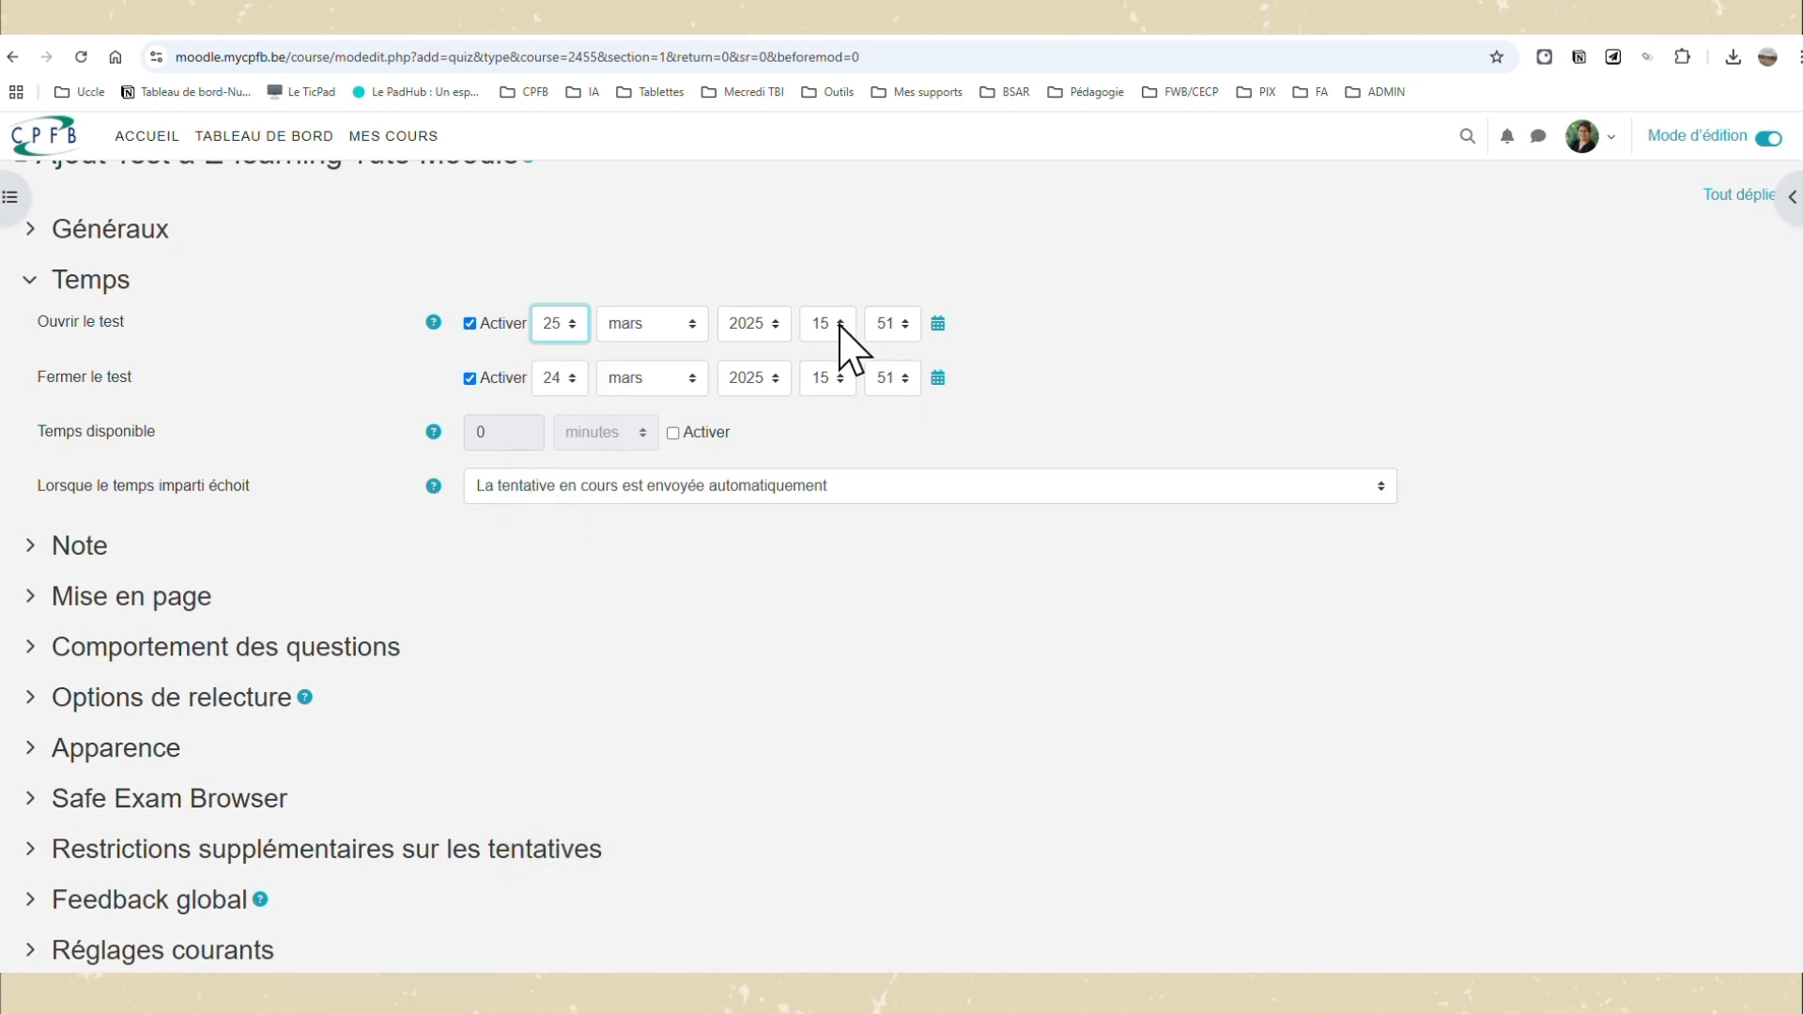
pyautogui.click(840, 329)
pyautogui.click(832, 791)
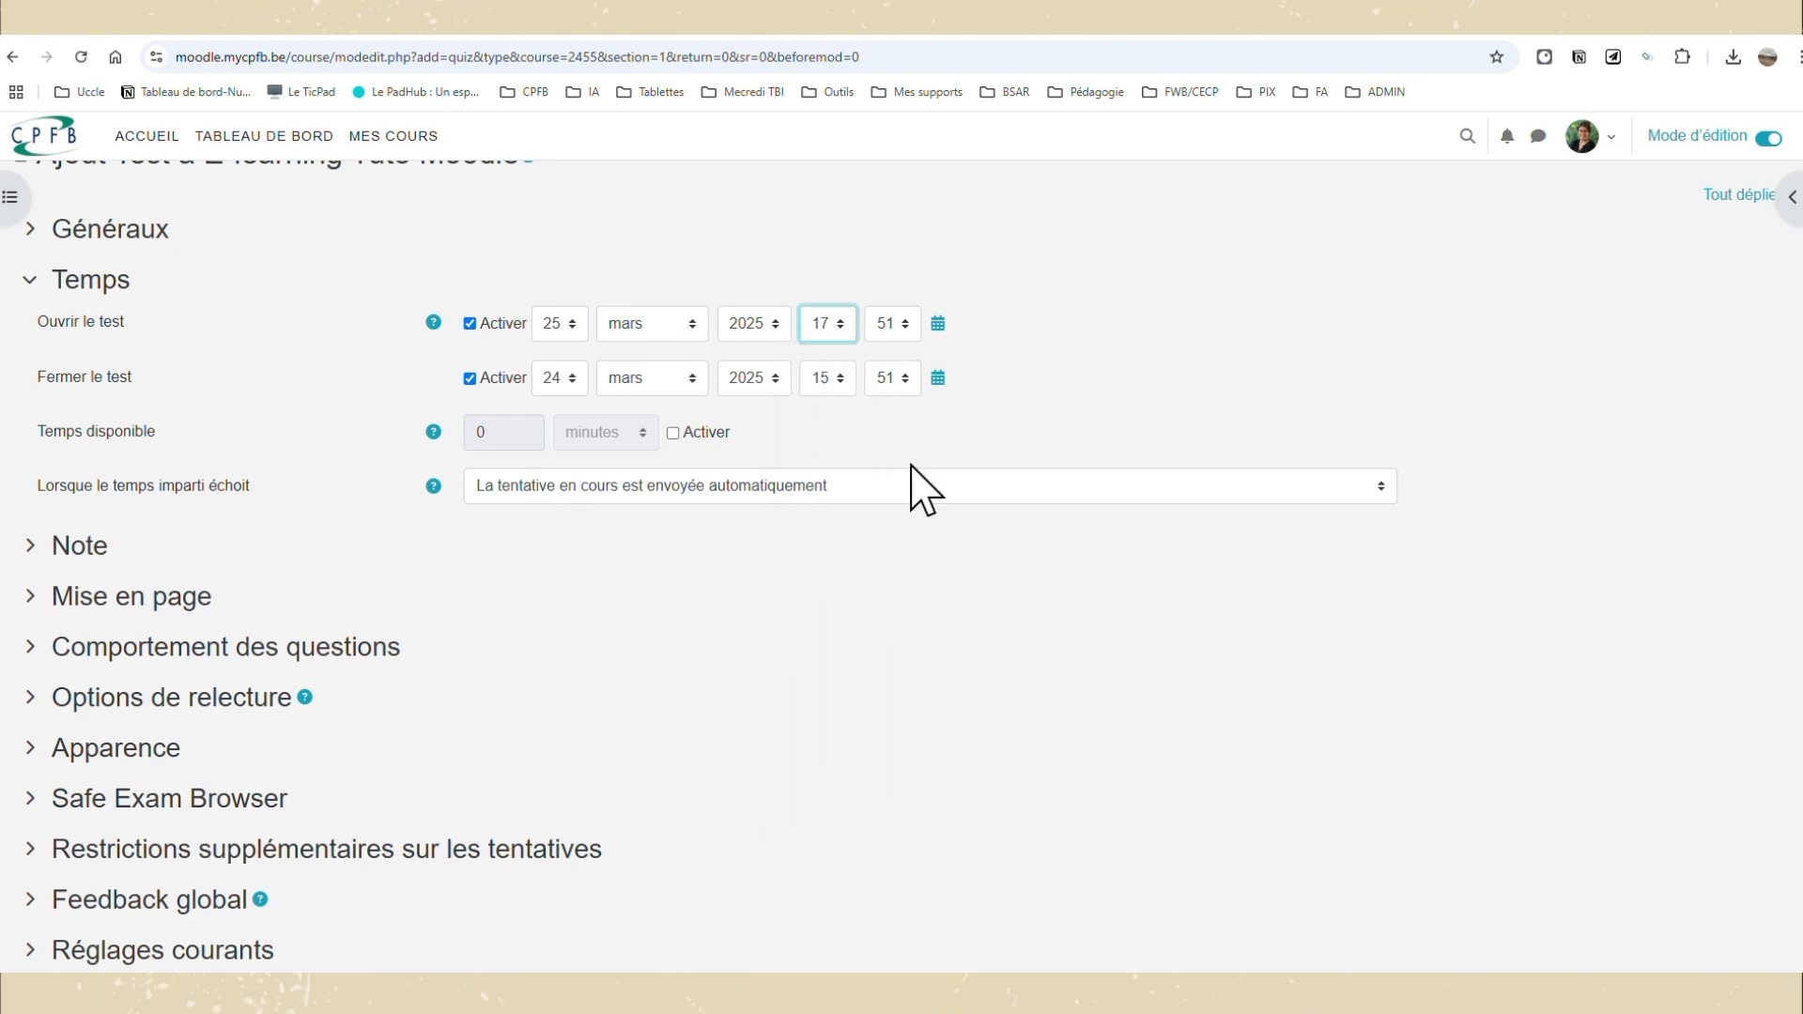
pyautogui.click(907, 324)
pyautogui.scroll(3, 890, 425)
pyautogui.click(892, 498)
# Set the test to close on 31 mars 2025 at 17:30.
pyautogui.click(569, 380)
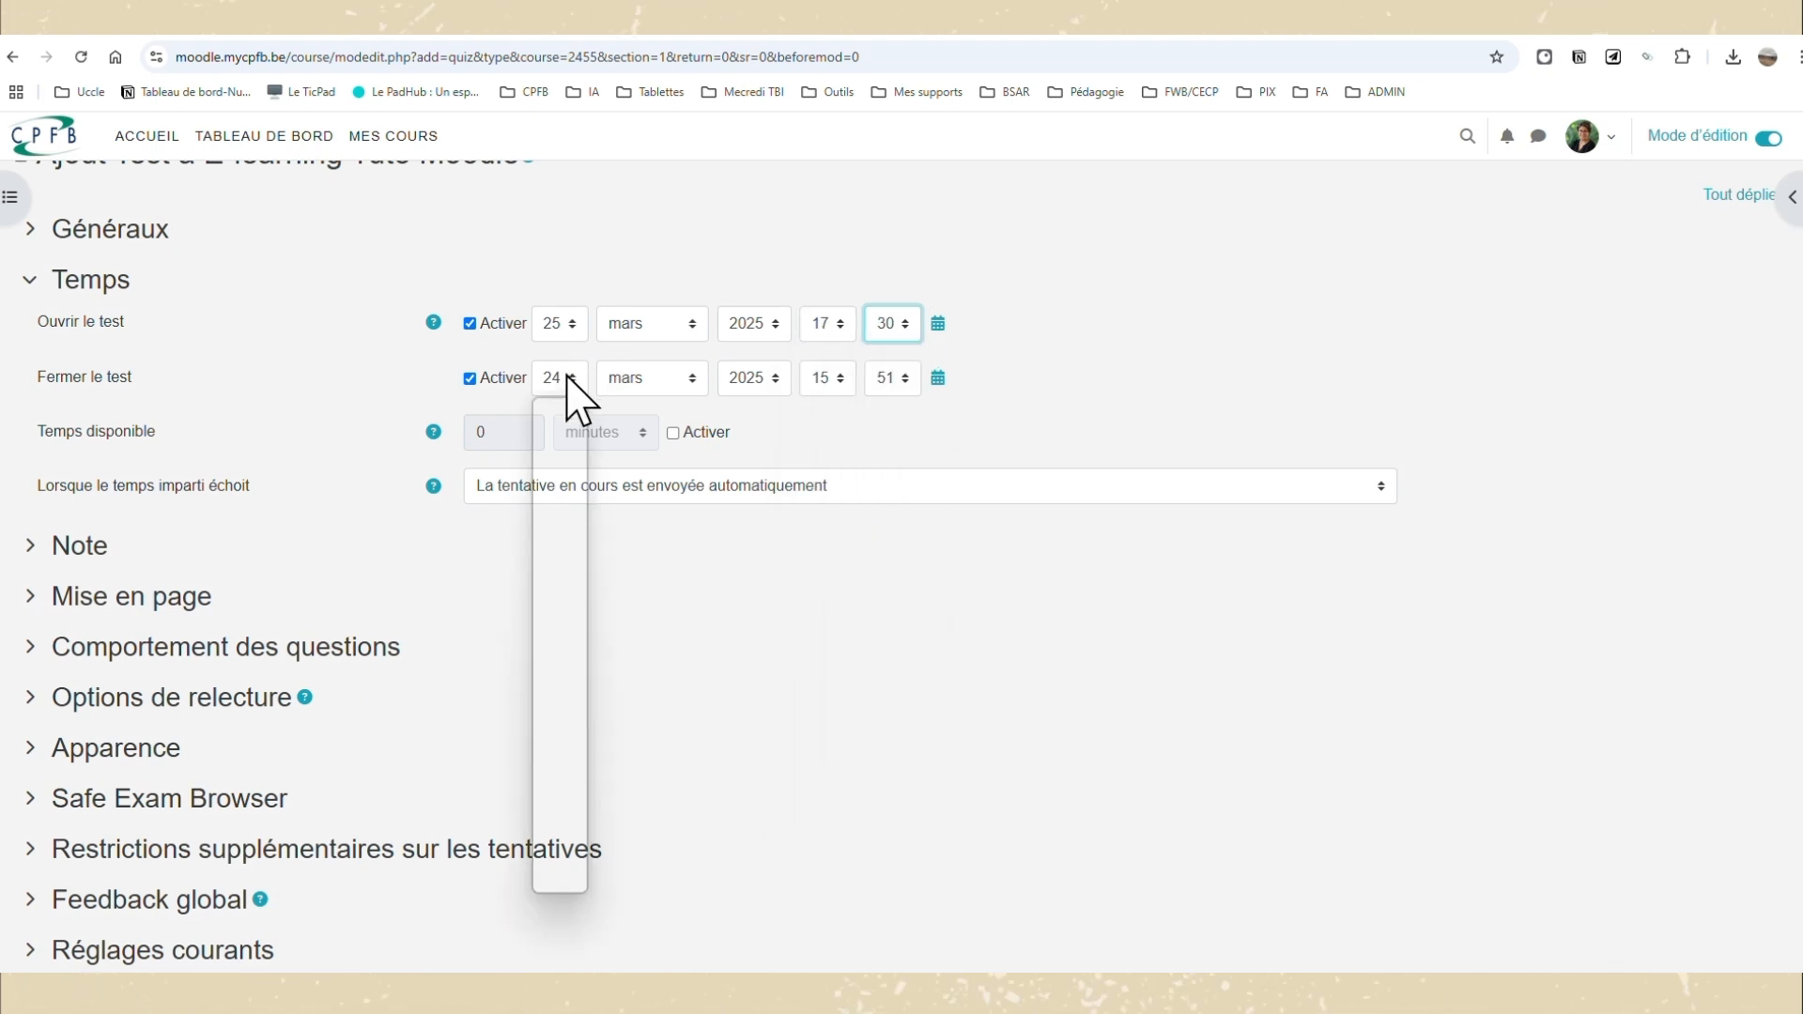
pyautogui.scroll(-3, 575, 850)
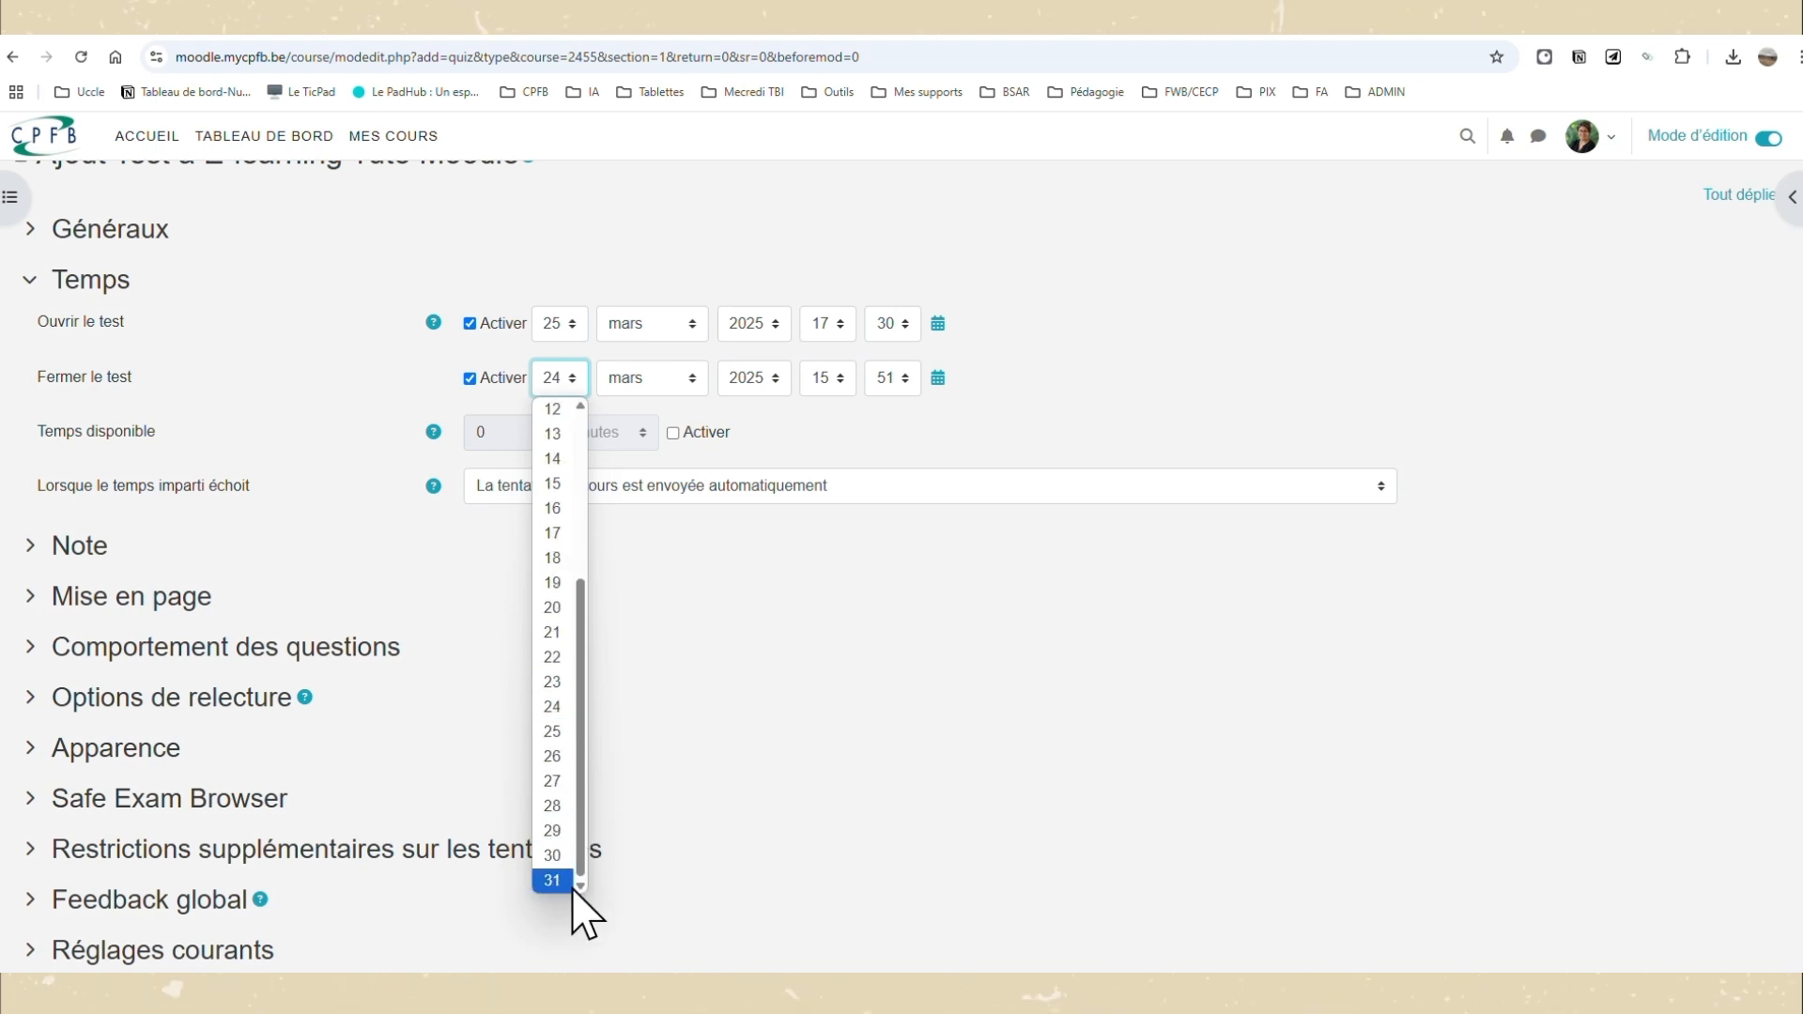
pyautogui.click(554, 881)
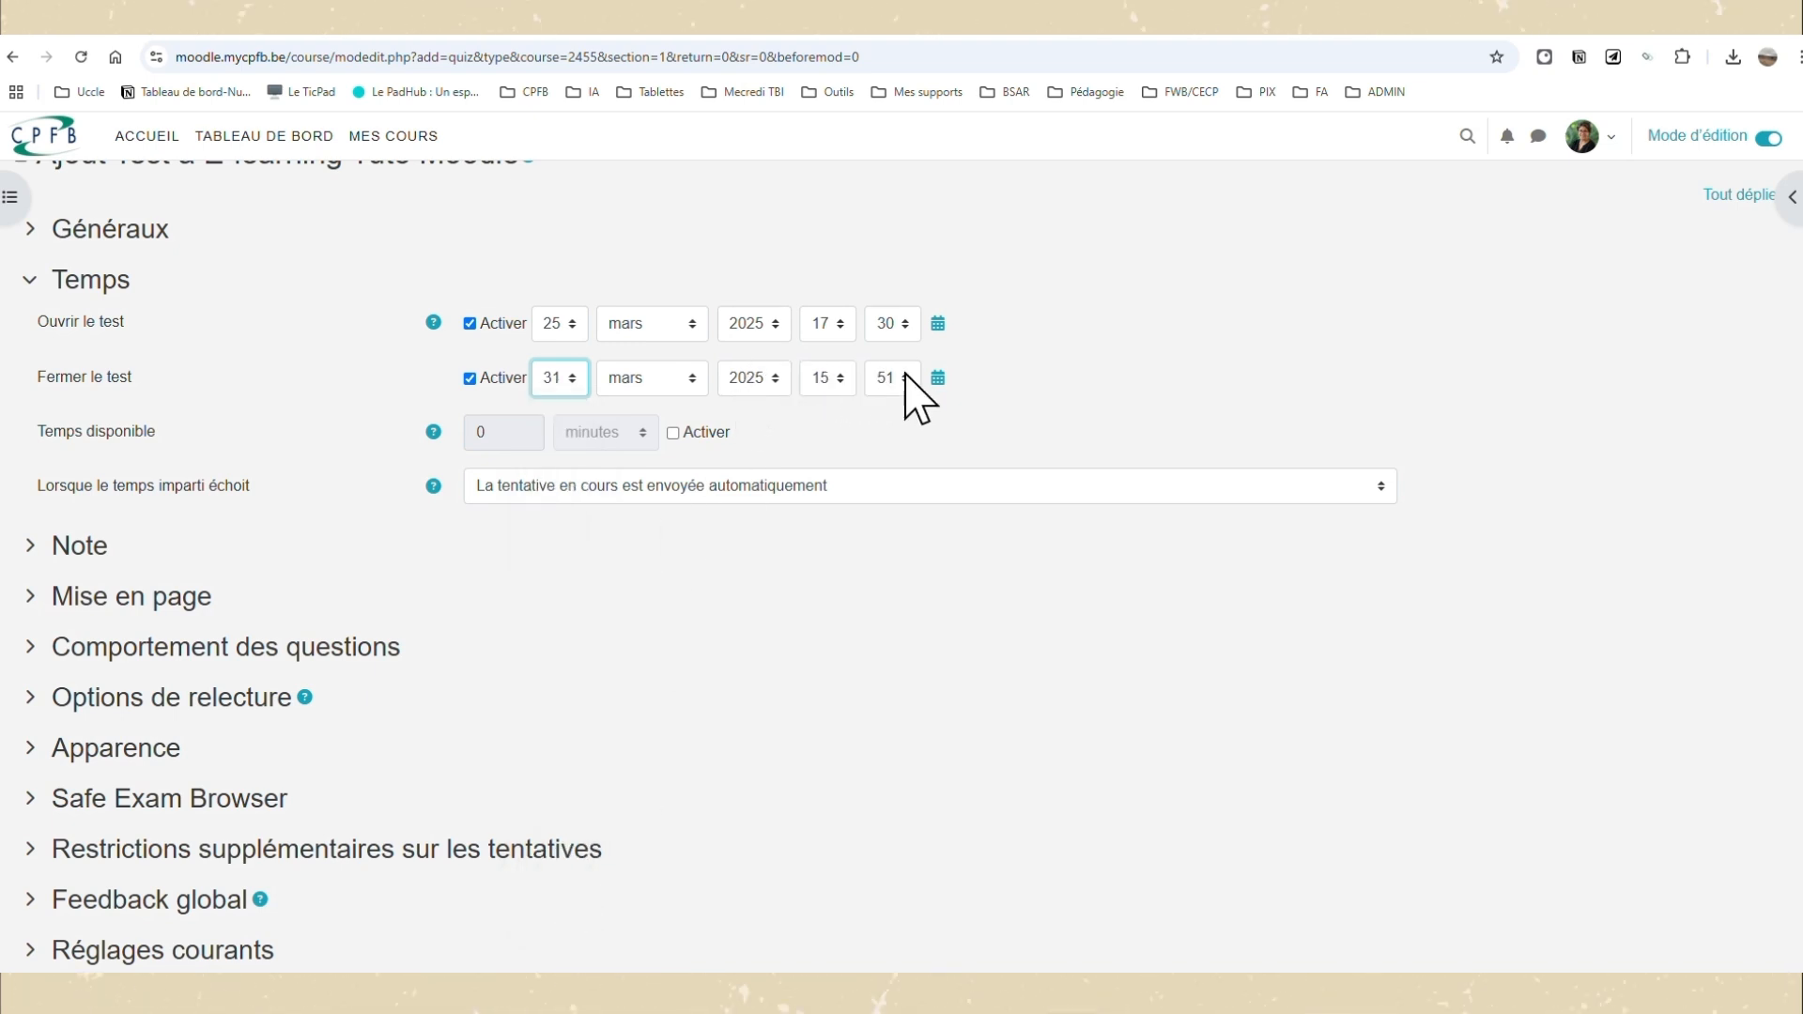
pyautogui.click(839, 379)
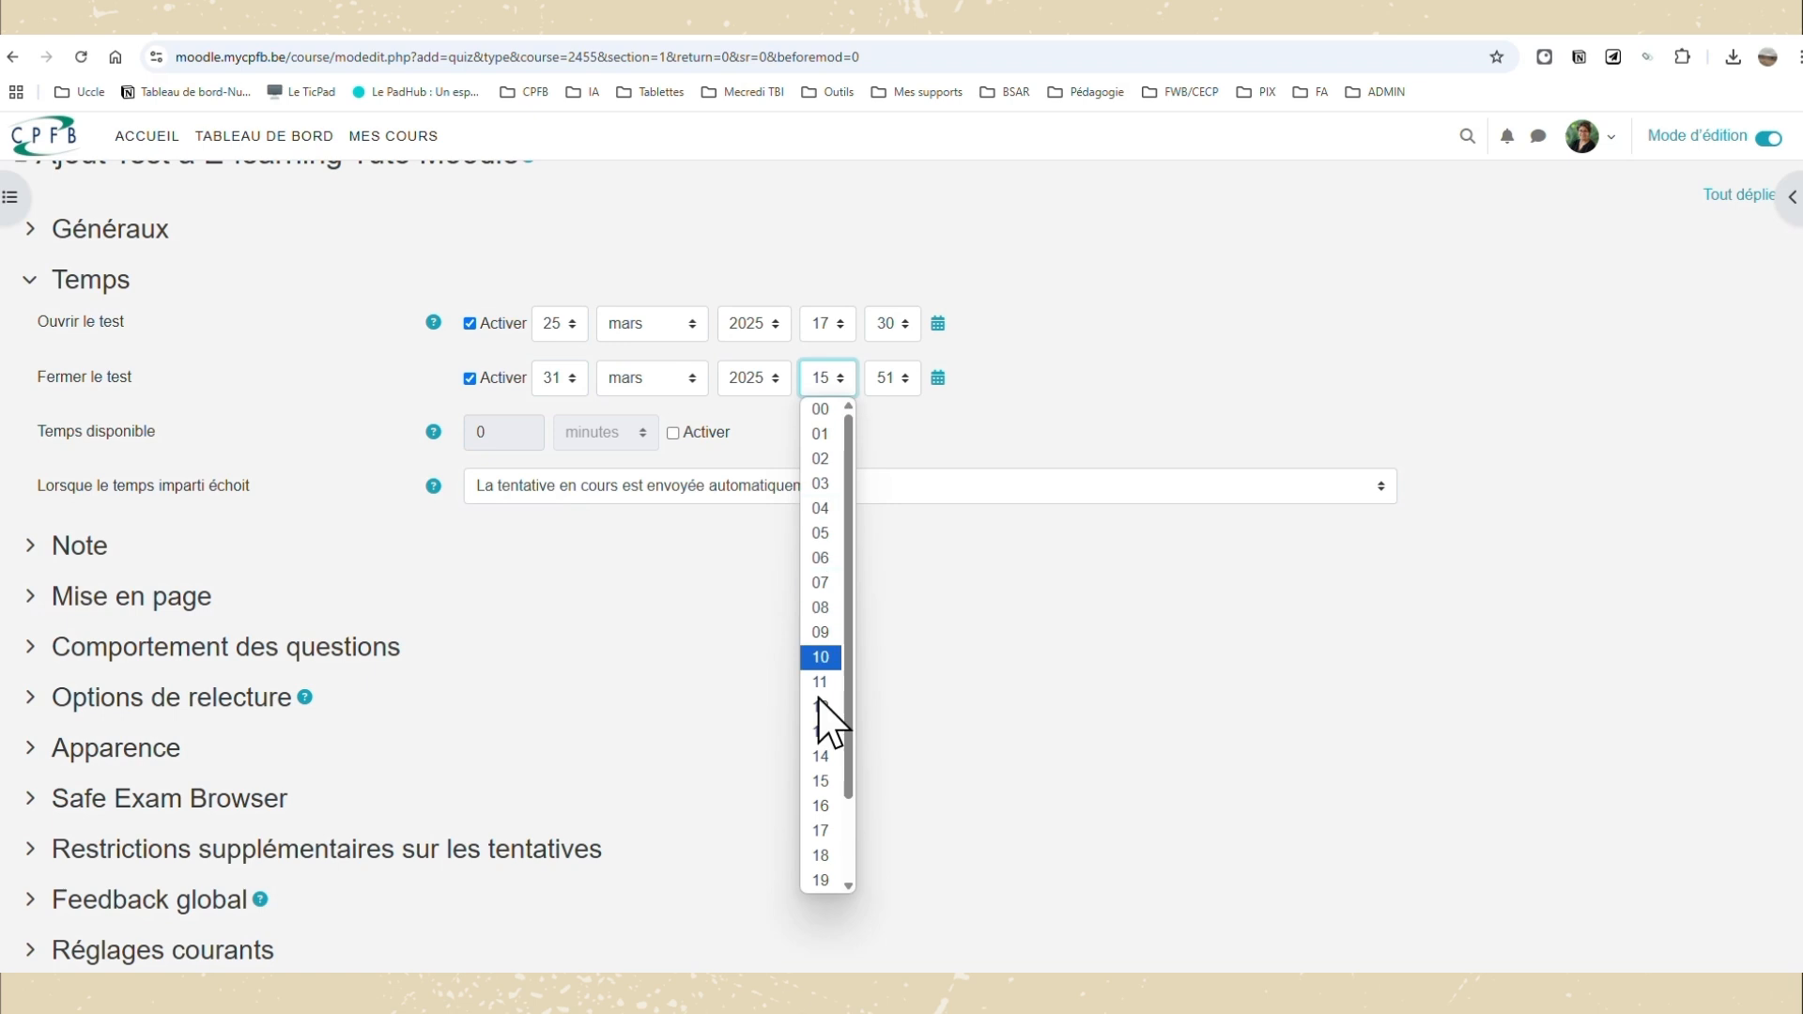
pyautogui.click(820, 833)
pyautogui.click(904, 383)
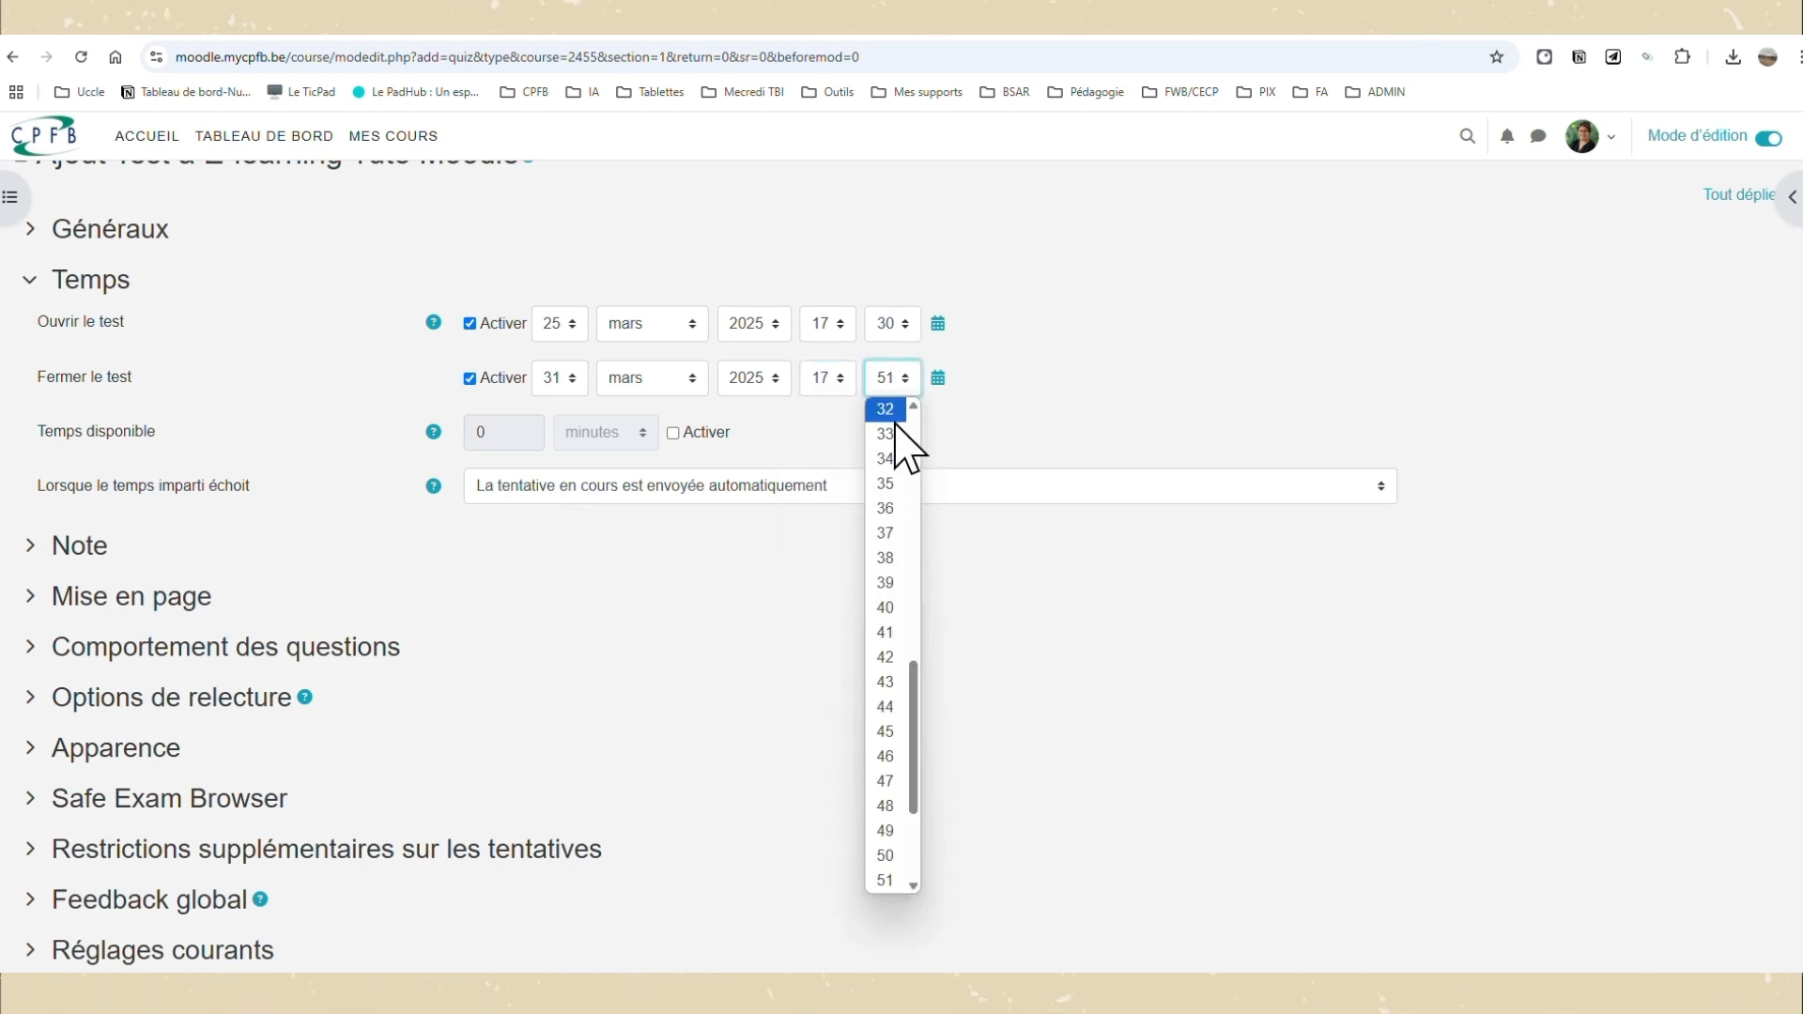
pyautogui.scroll(2, 906, 470)
pyautogui.click(899, 558)
pyautogui.click(761, 564)
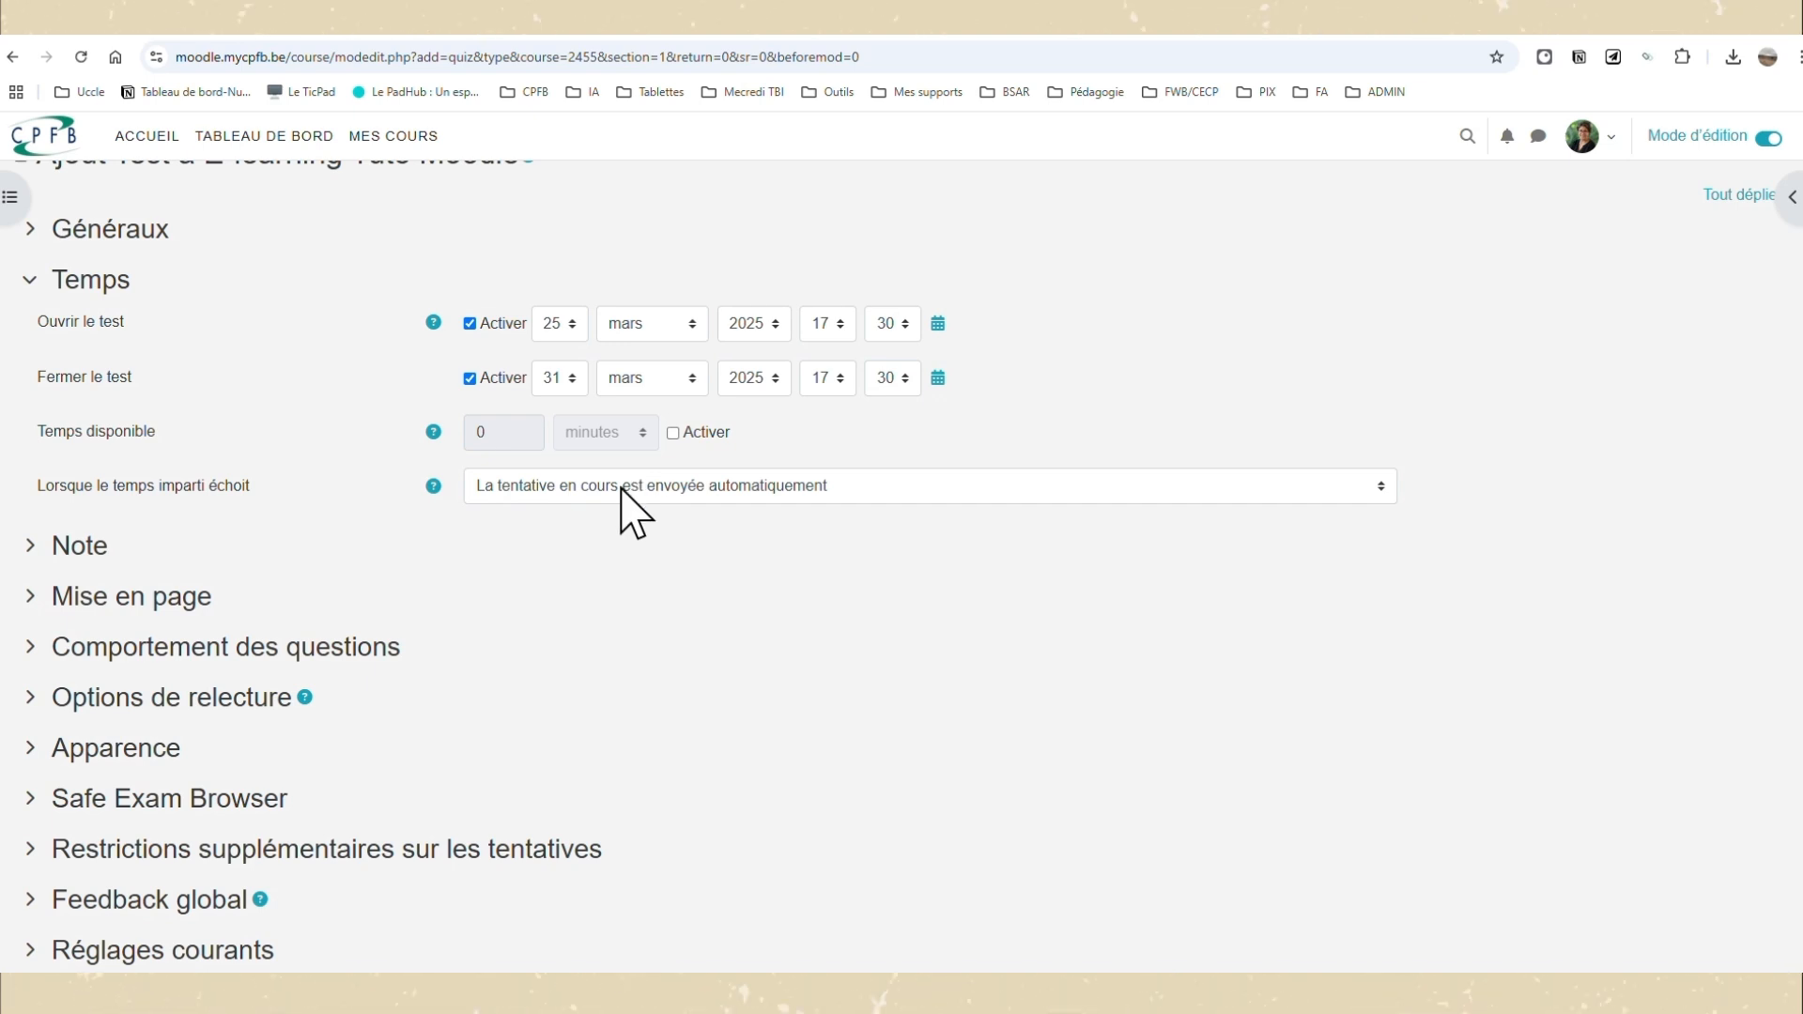
# Enable the time limit for the test, set it to 10 minutes, and collapse the Temps section.
pyautogui.click(672, 433)
pyautogui.click(486, 433)
pyautogui.press('BackSpace')
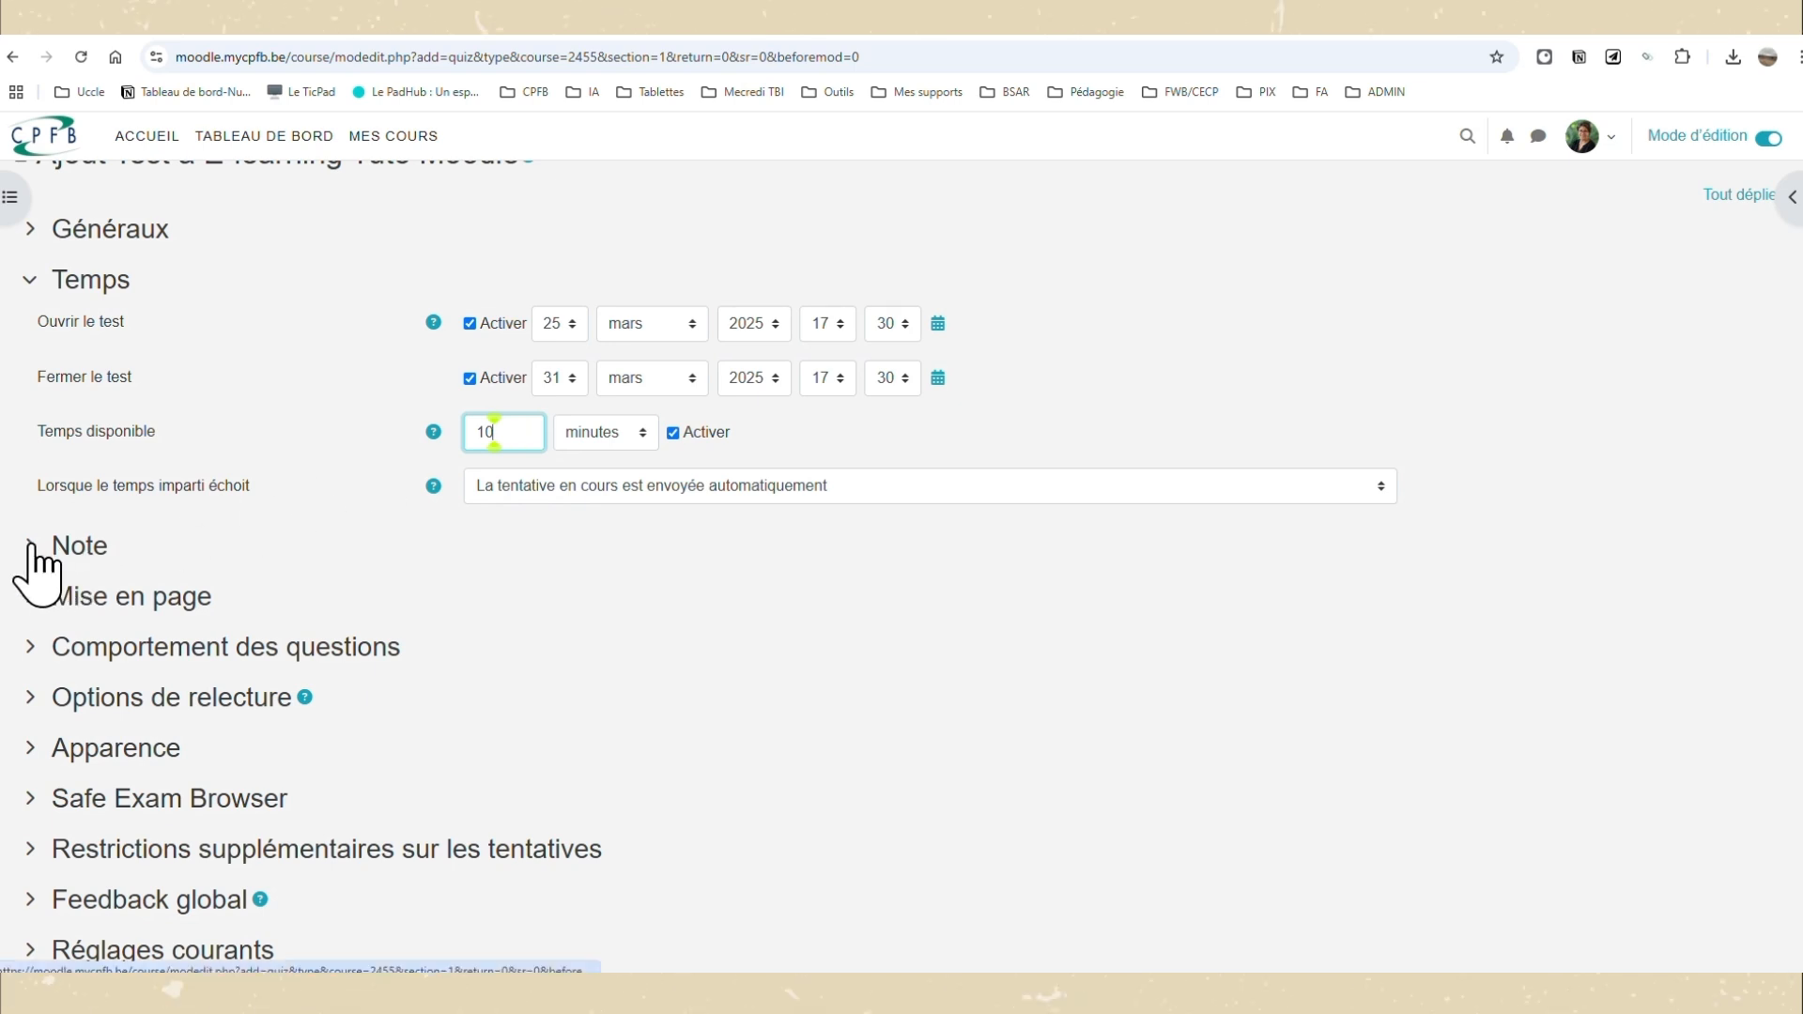
pyautogui.click(29, 287)
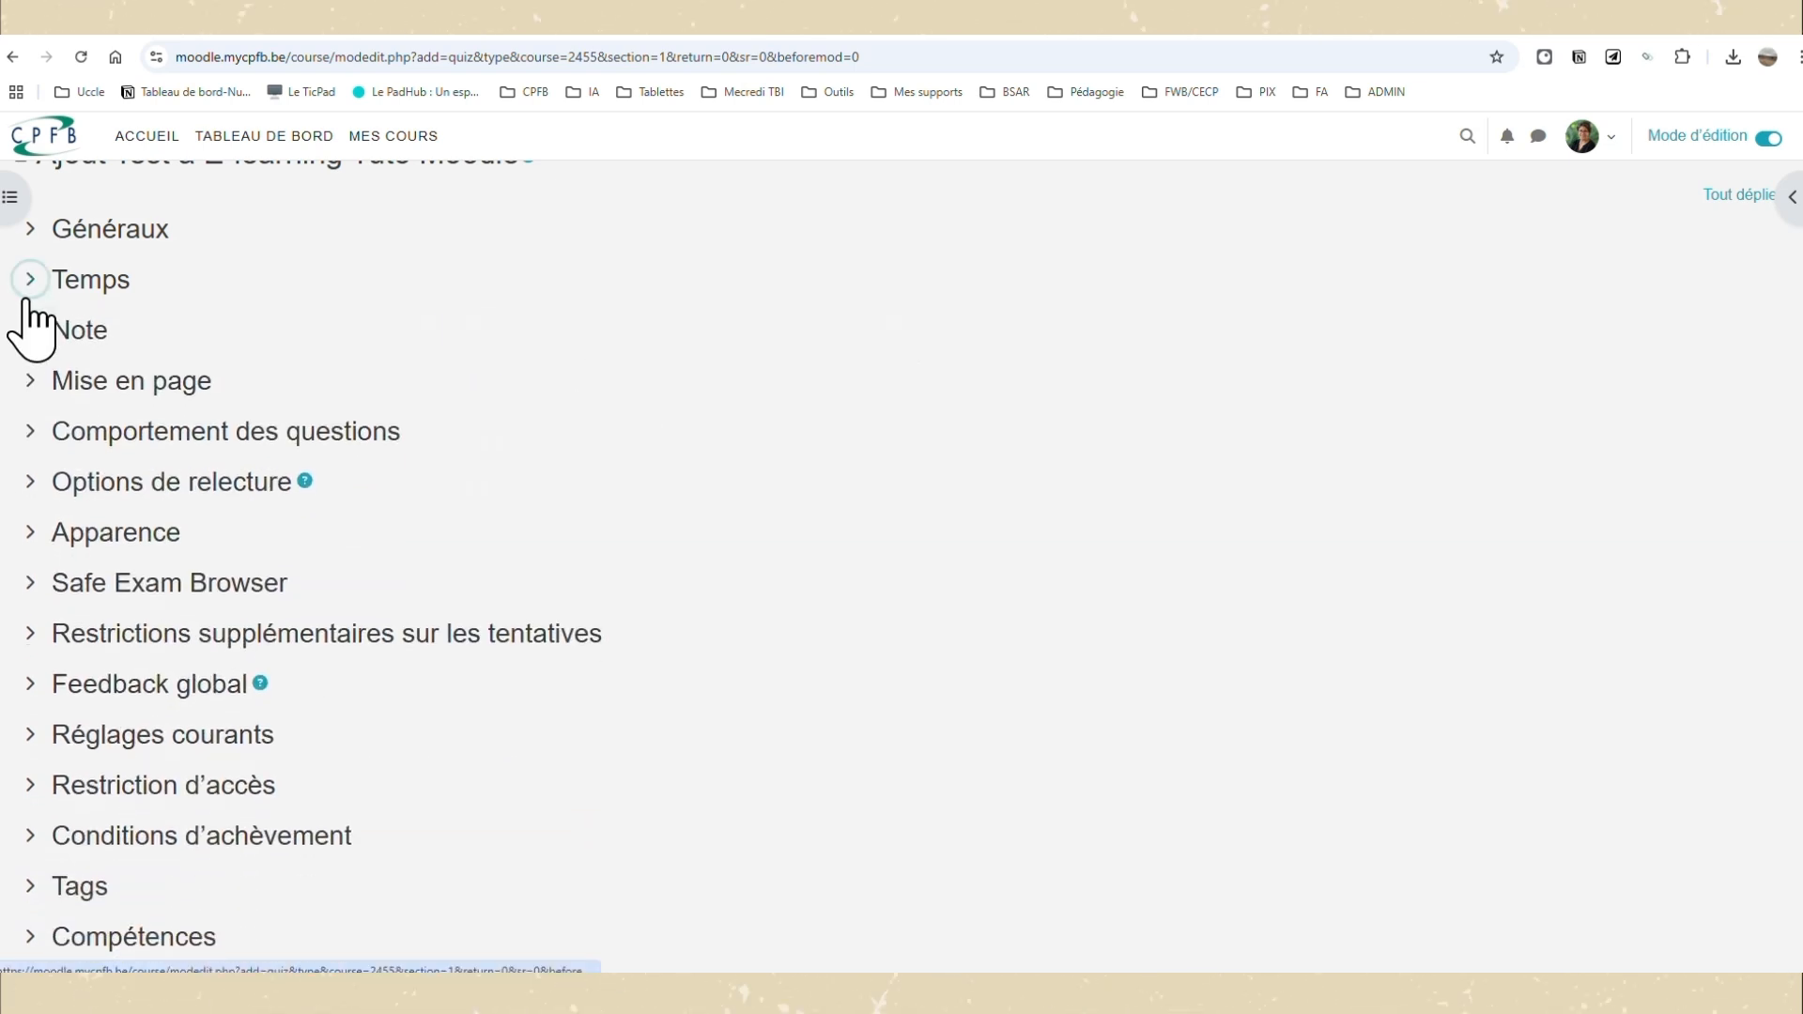
# In the Note section, allow 2 attempts, keep Note la plus haute as the grading method, and collapse the section.
pyautogui.click(31, 331)
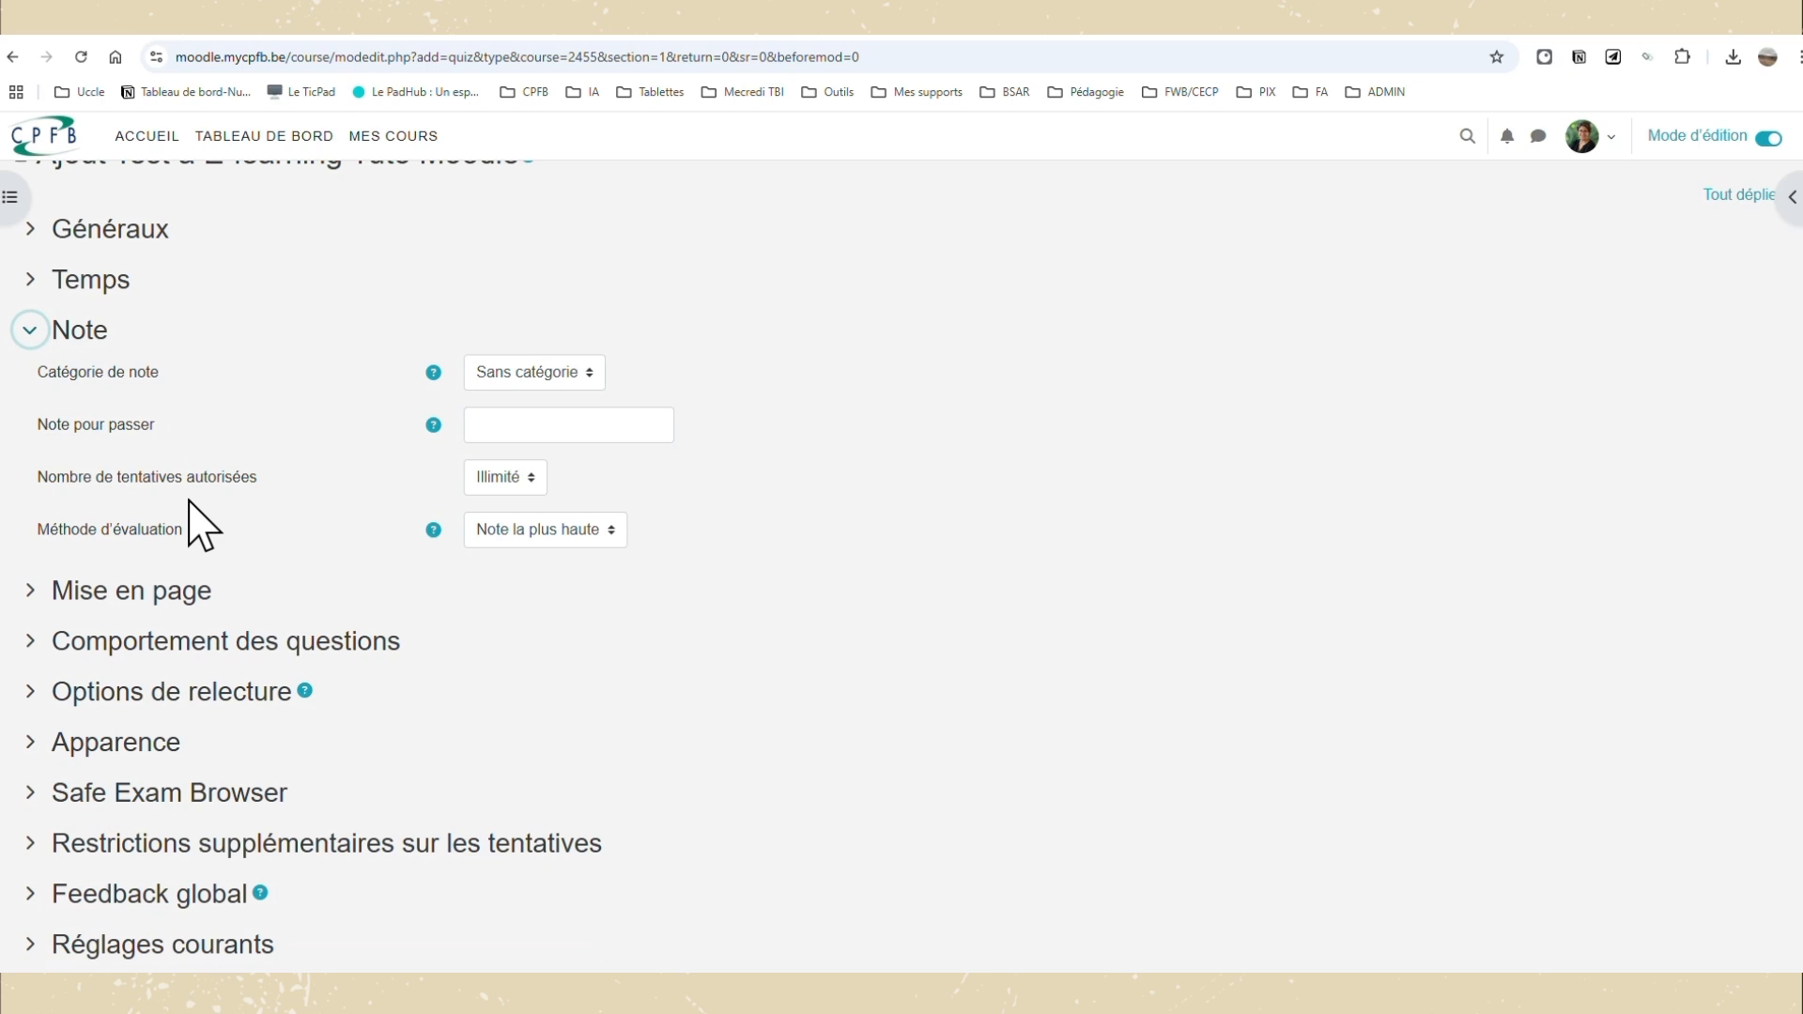
pyautogui.click(543, 482)
pyautogui.click(514, 498)
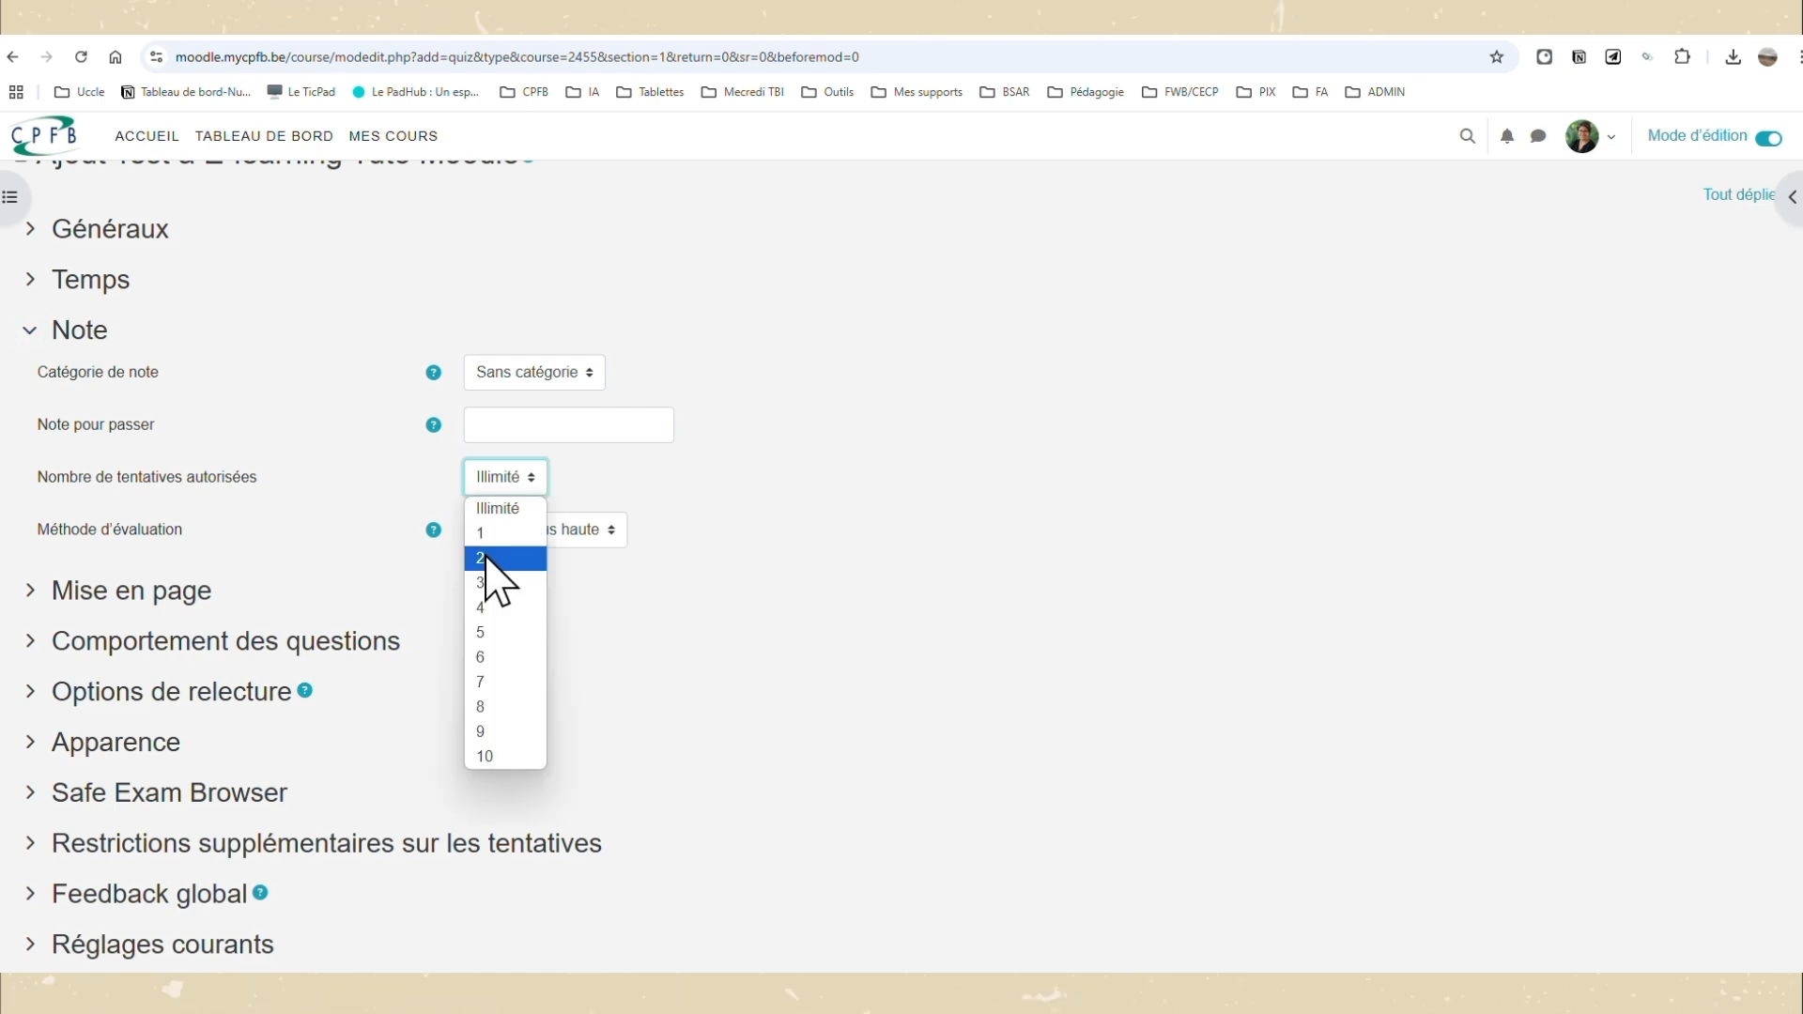
pyautogui.click(489, 564)
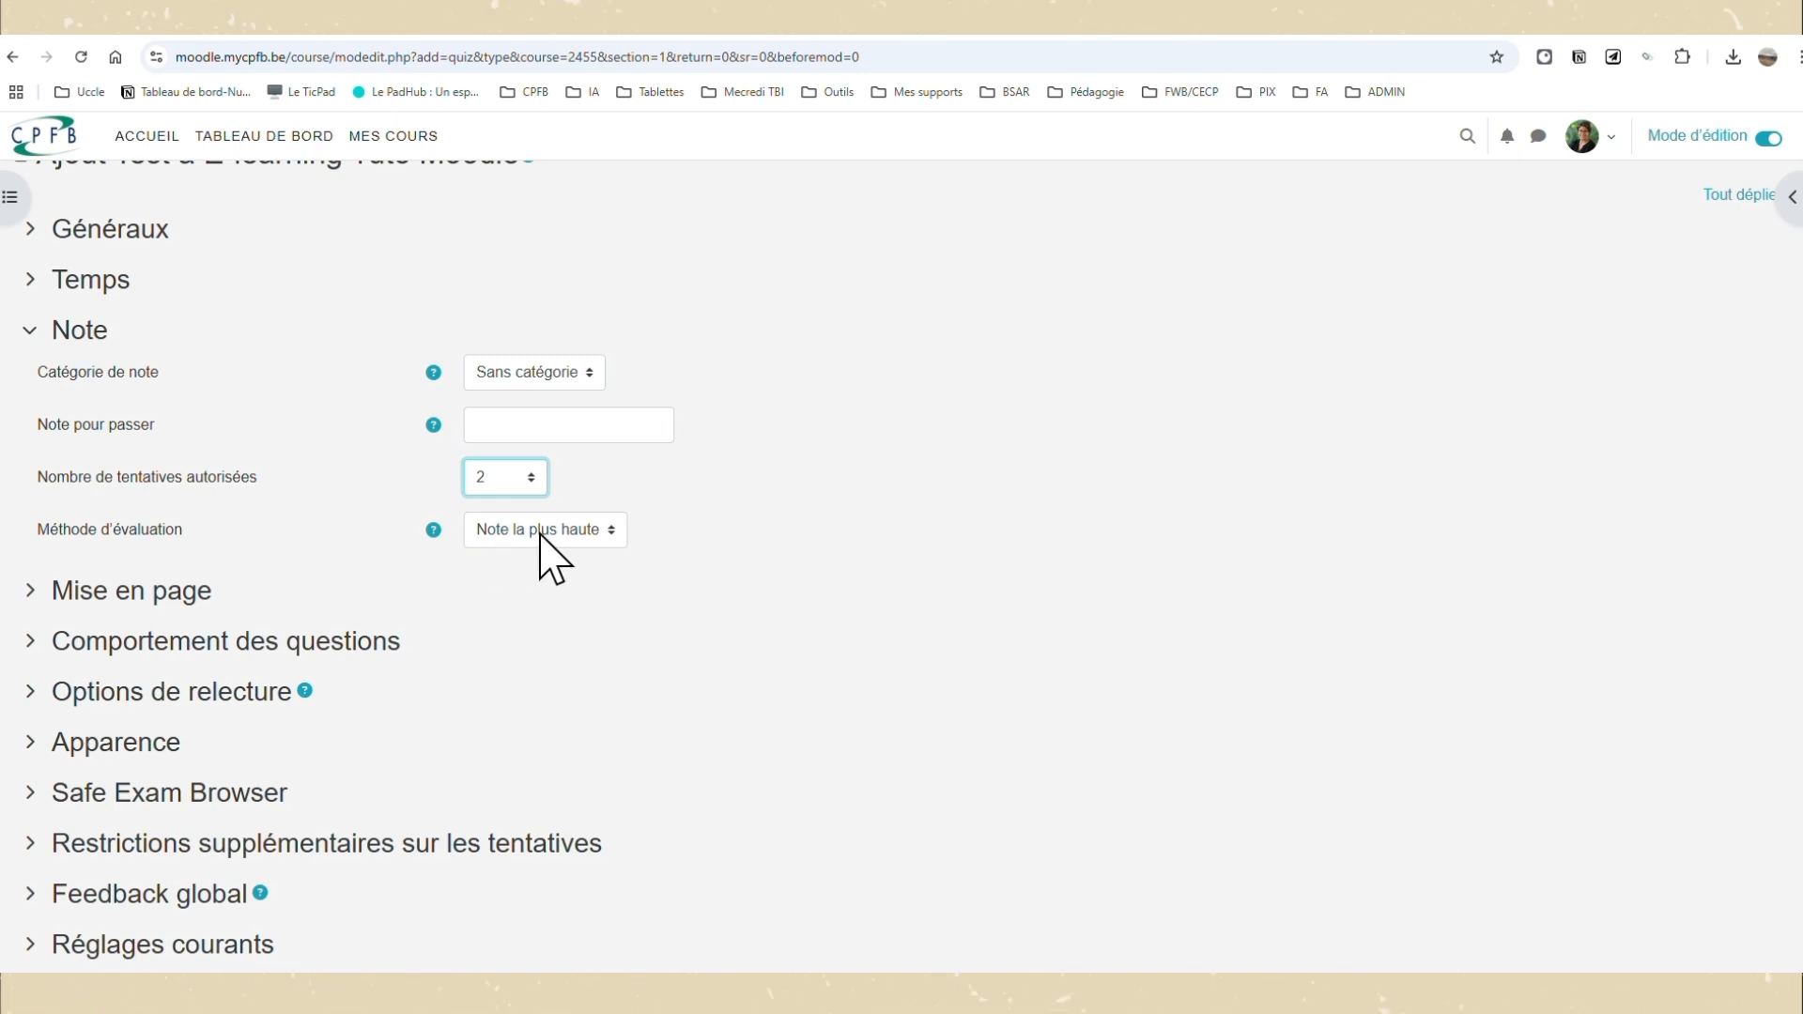
pyautogui.click(612, 529)
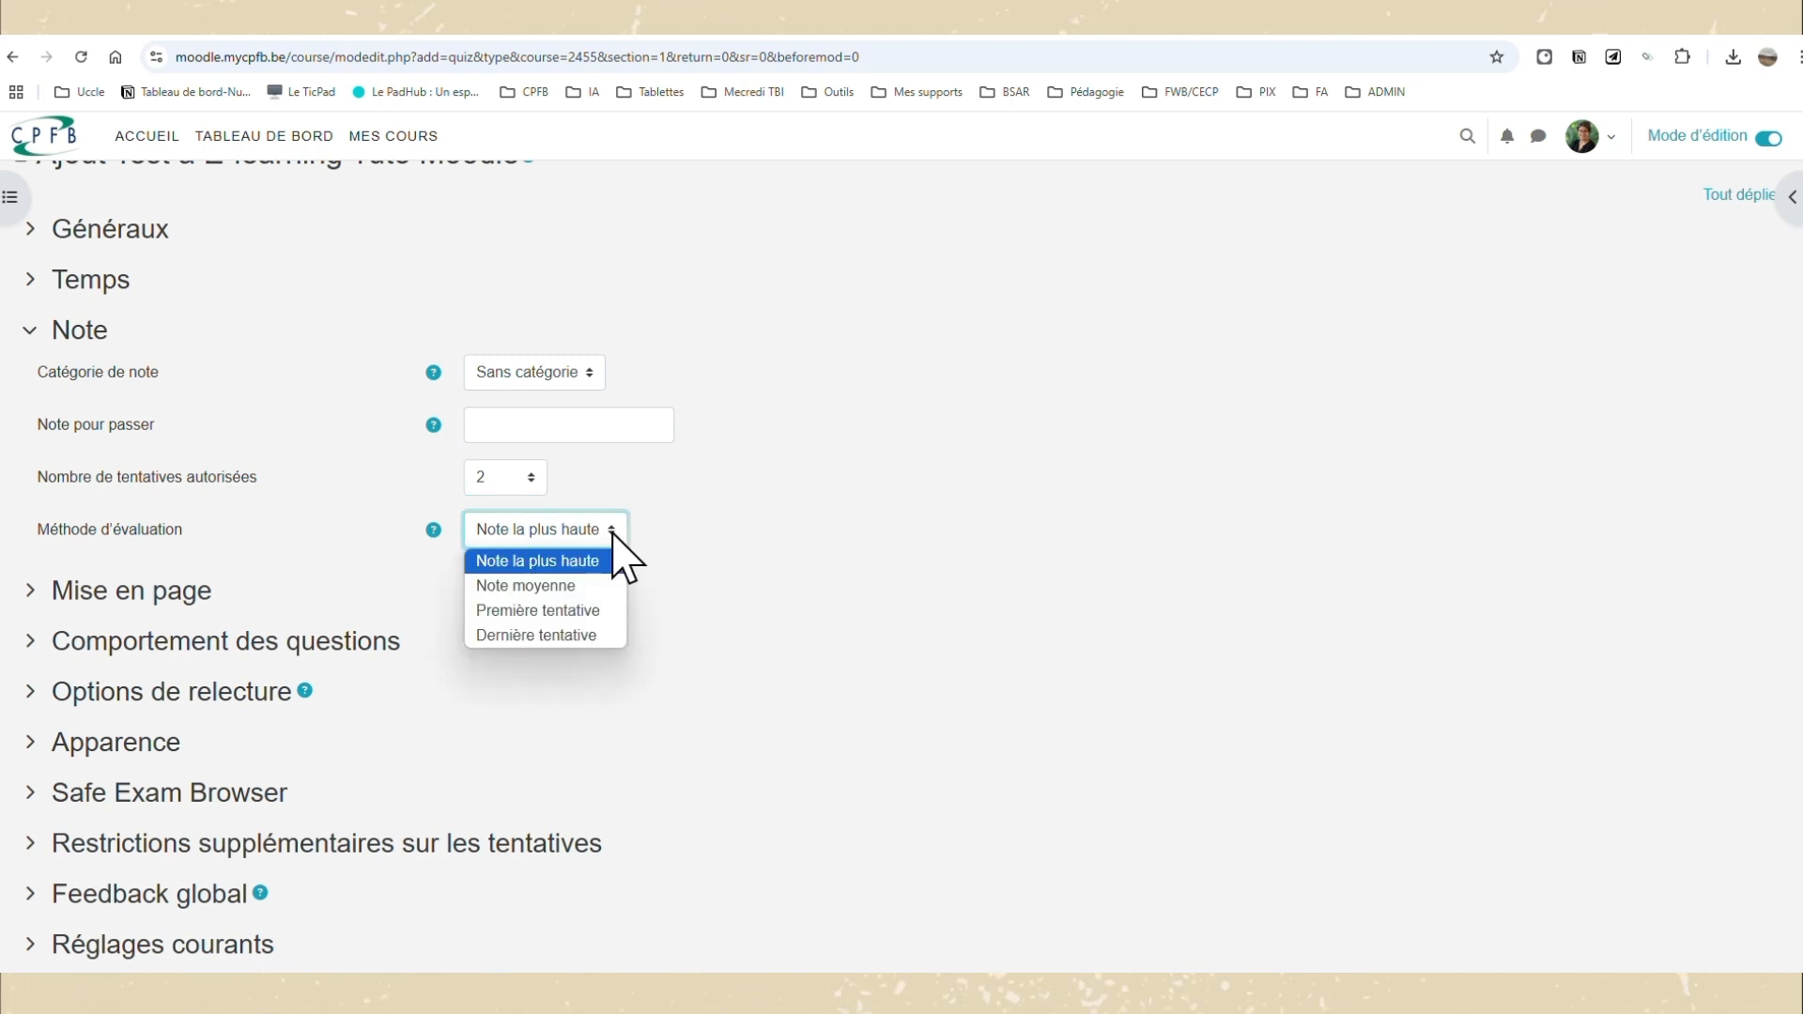
pyautogui.click(612, 535)
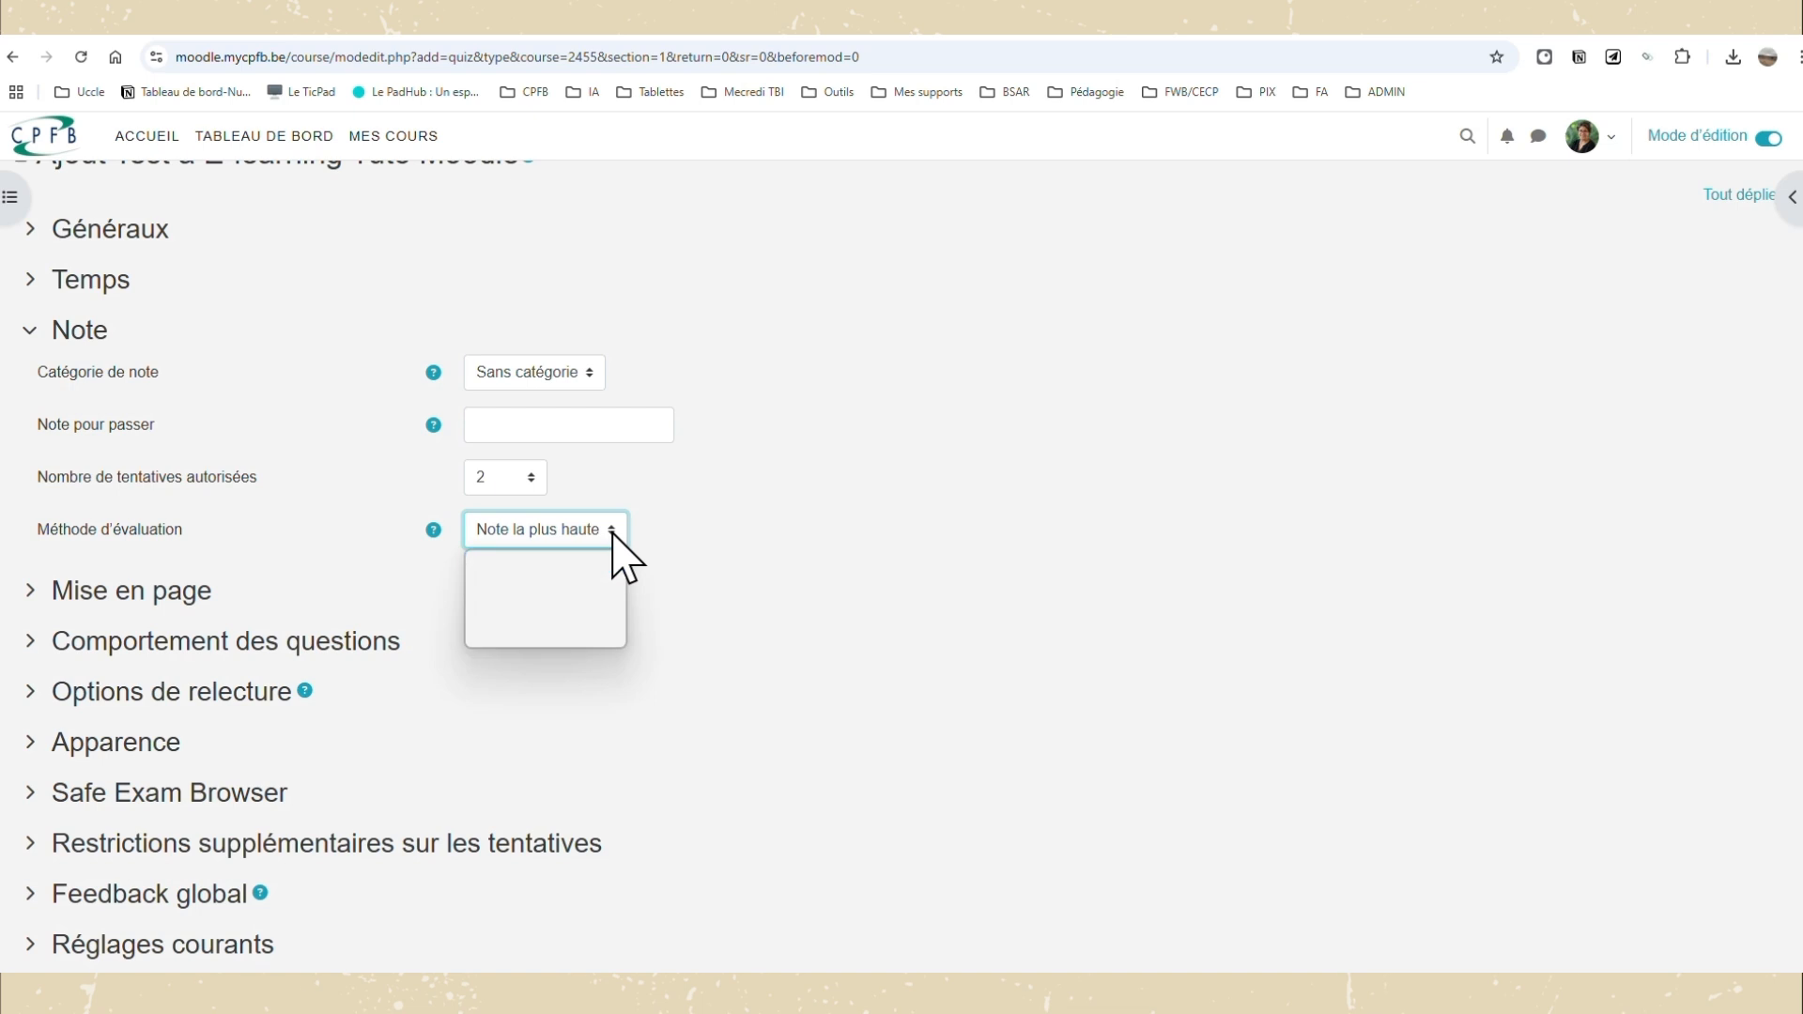
pyautogui.click(31, 334)
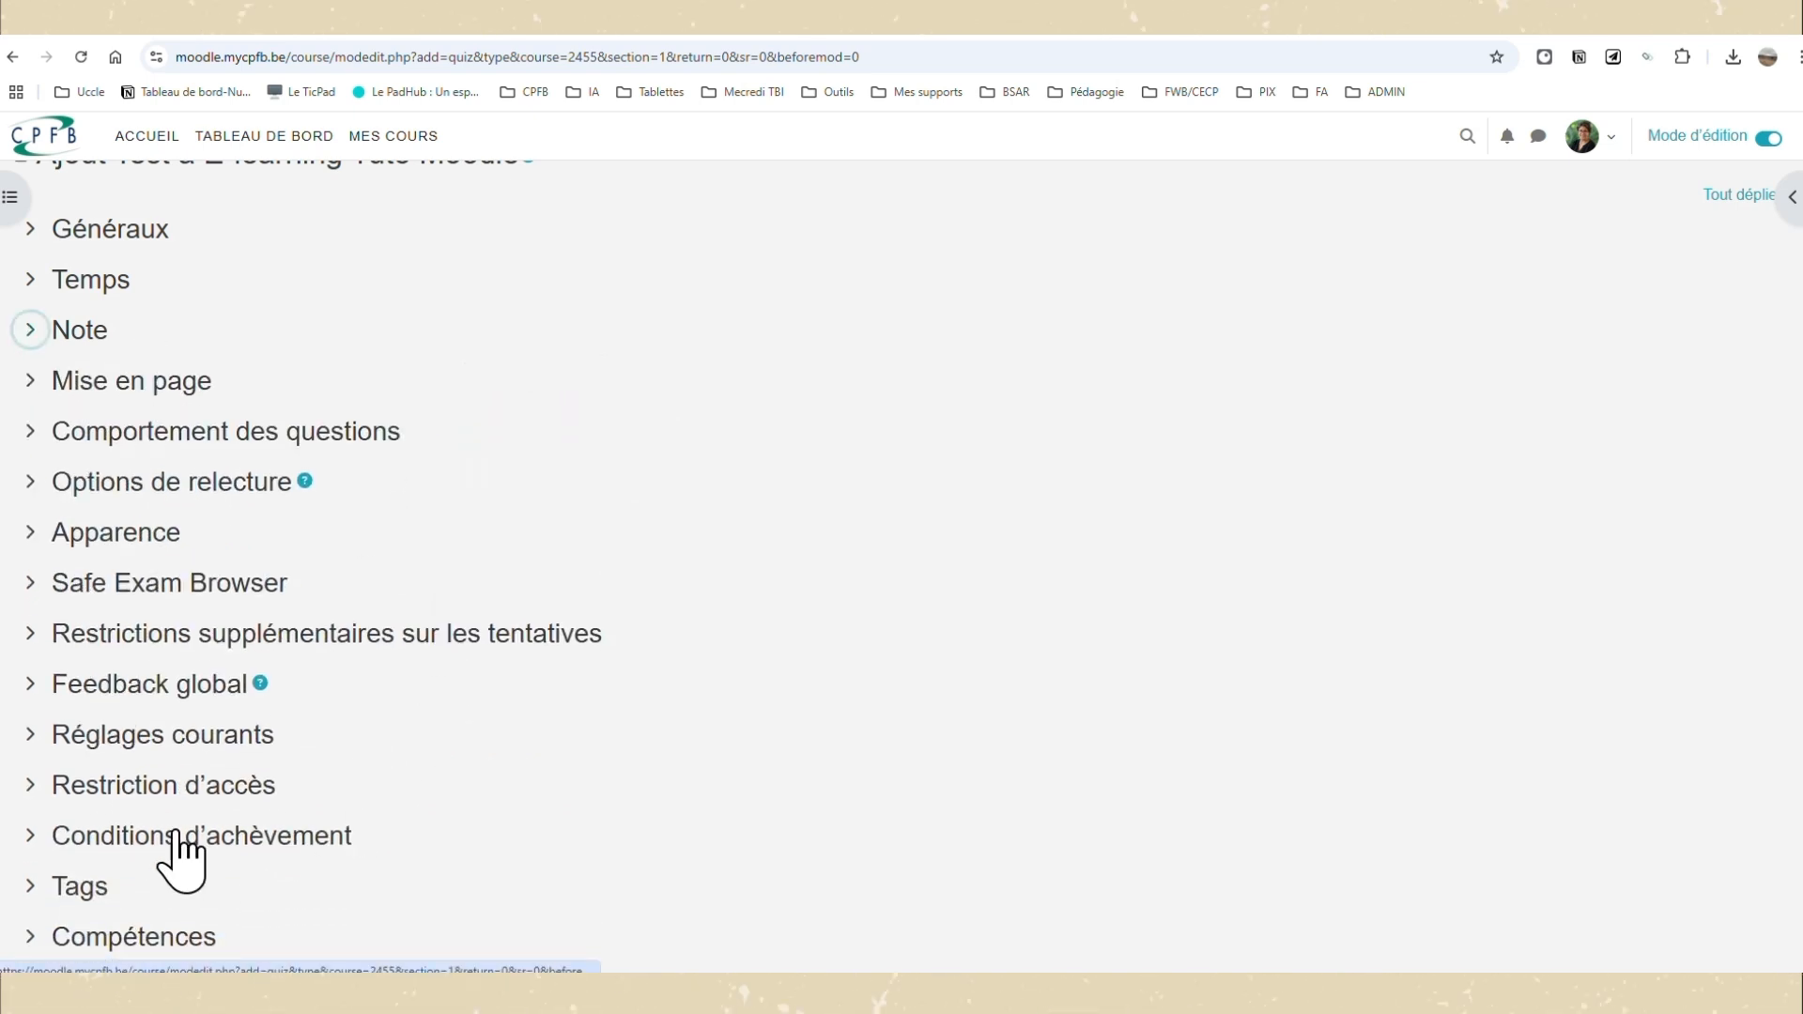
# Save the test settings and display the test's overview page.
pyautogui.scroll(-4, 302, 644)
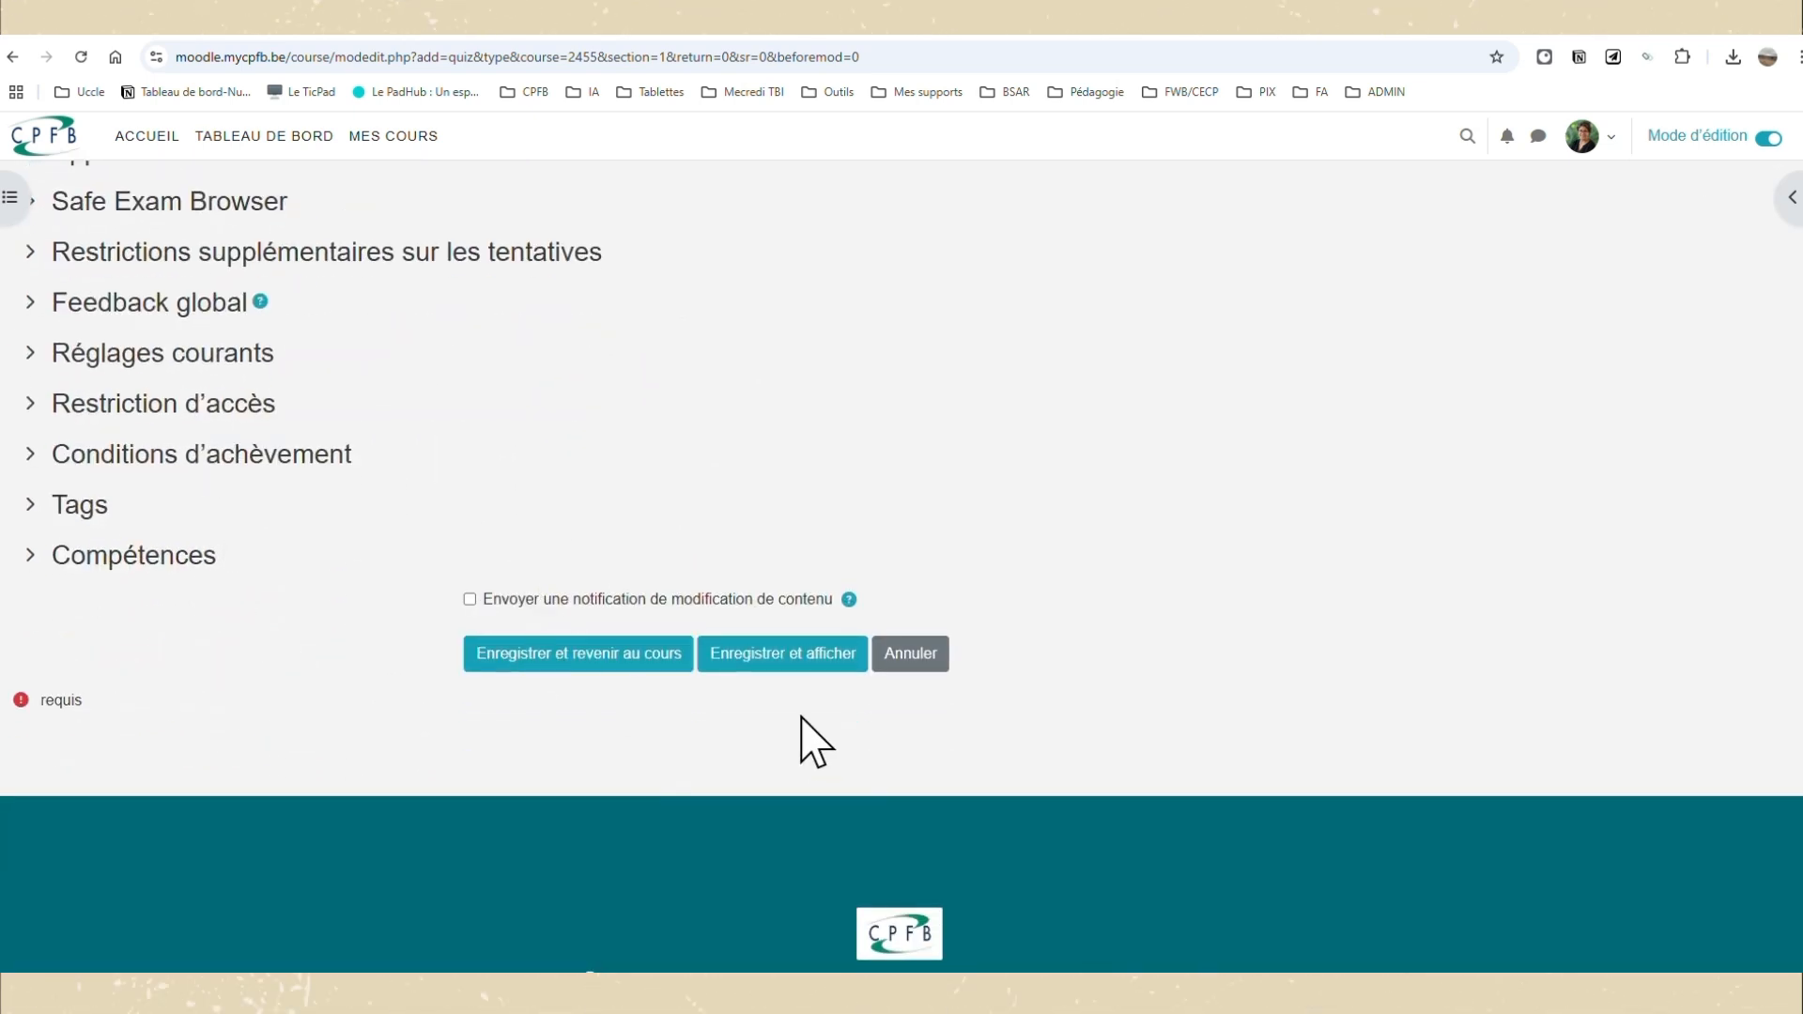
pyautogui.click(787, 659)
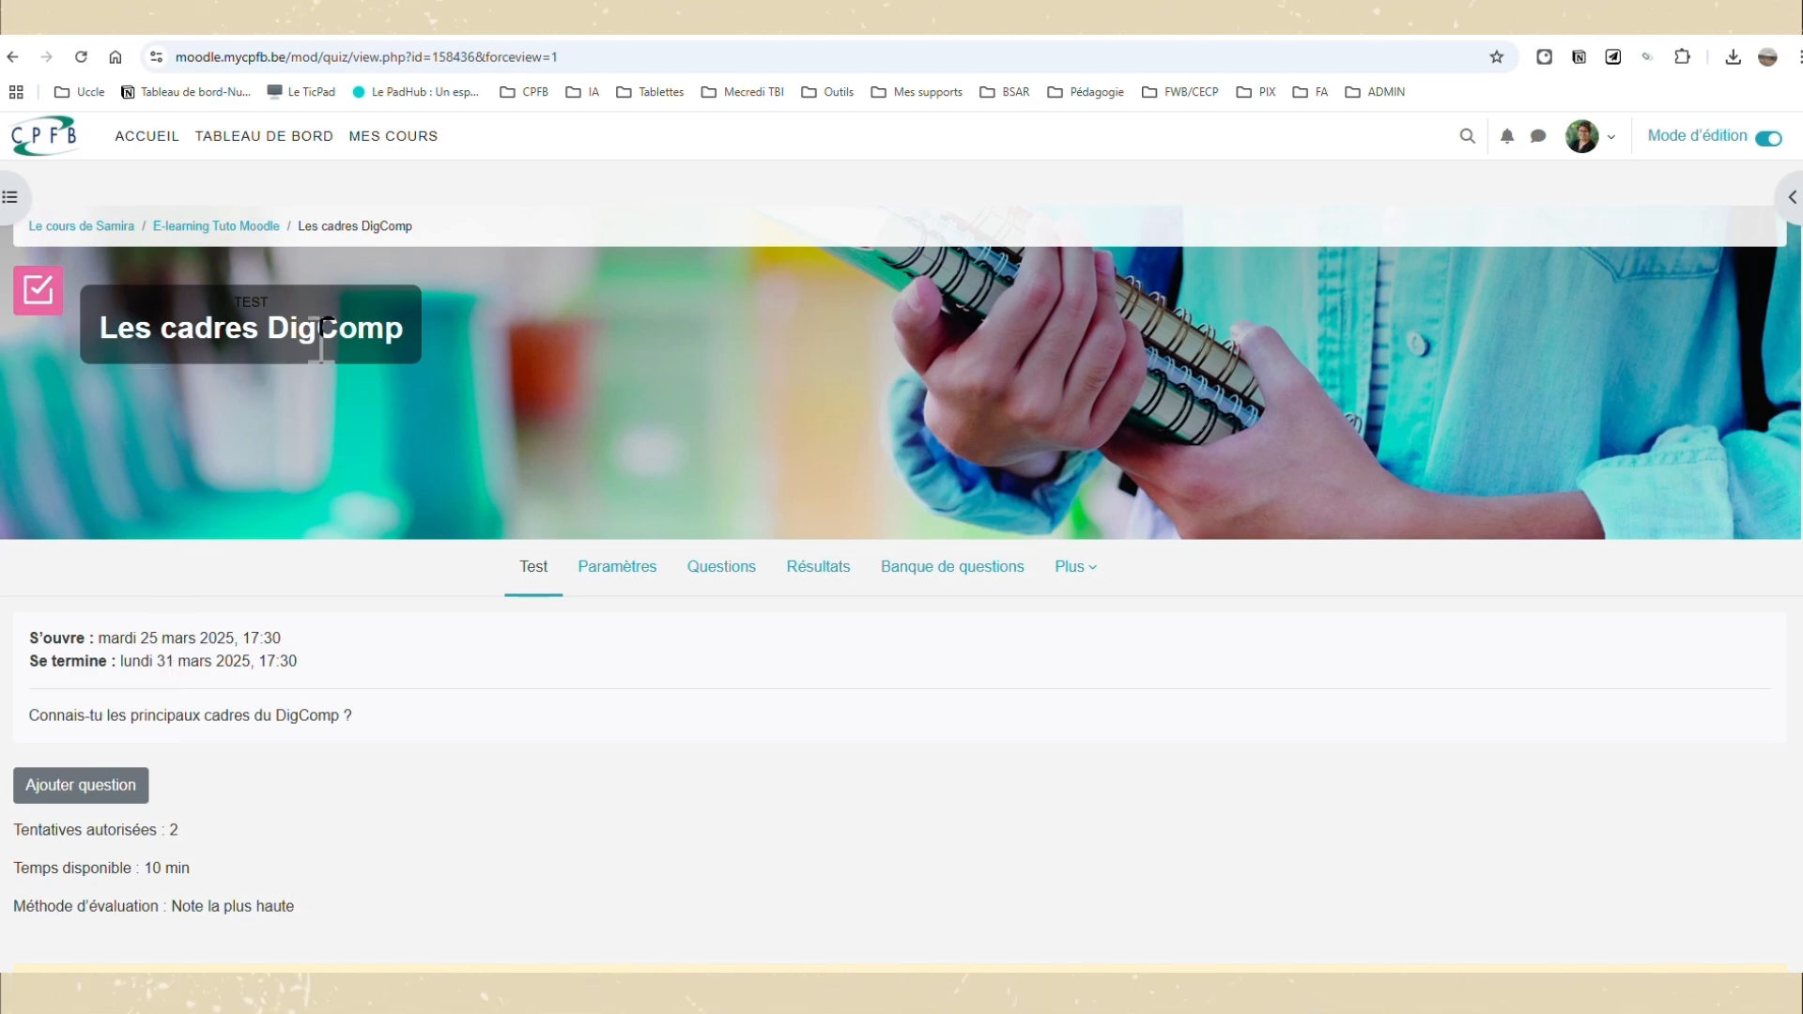
pyautogui.scroll(-1, 193, 712)
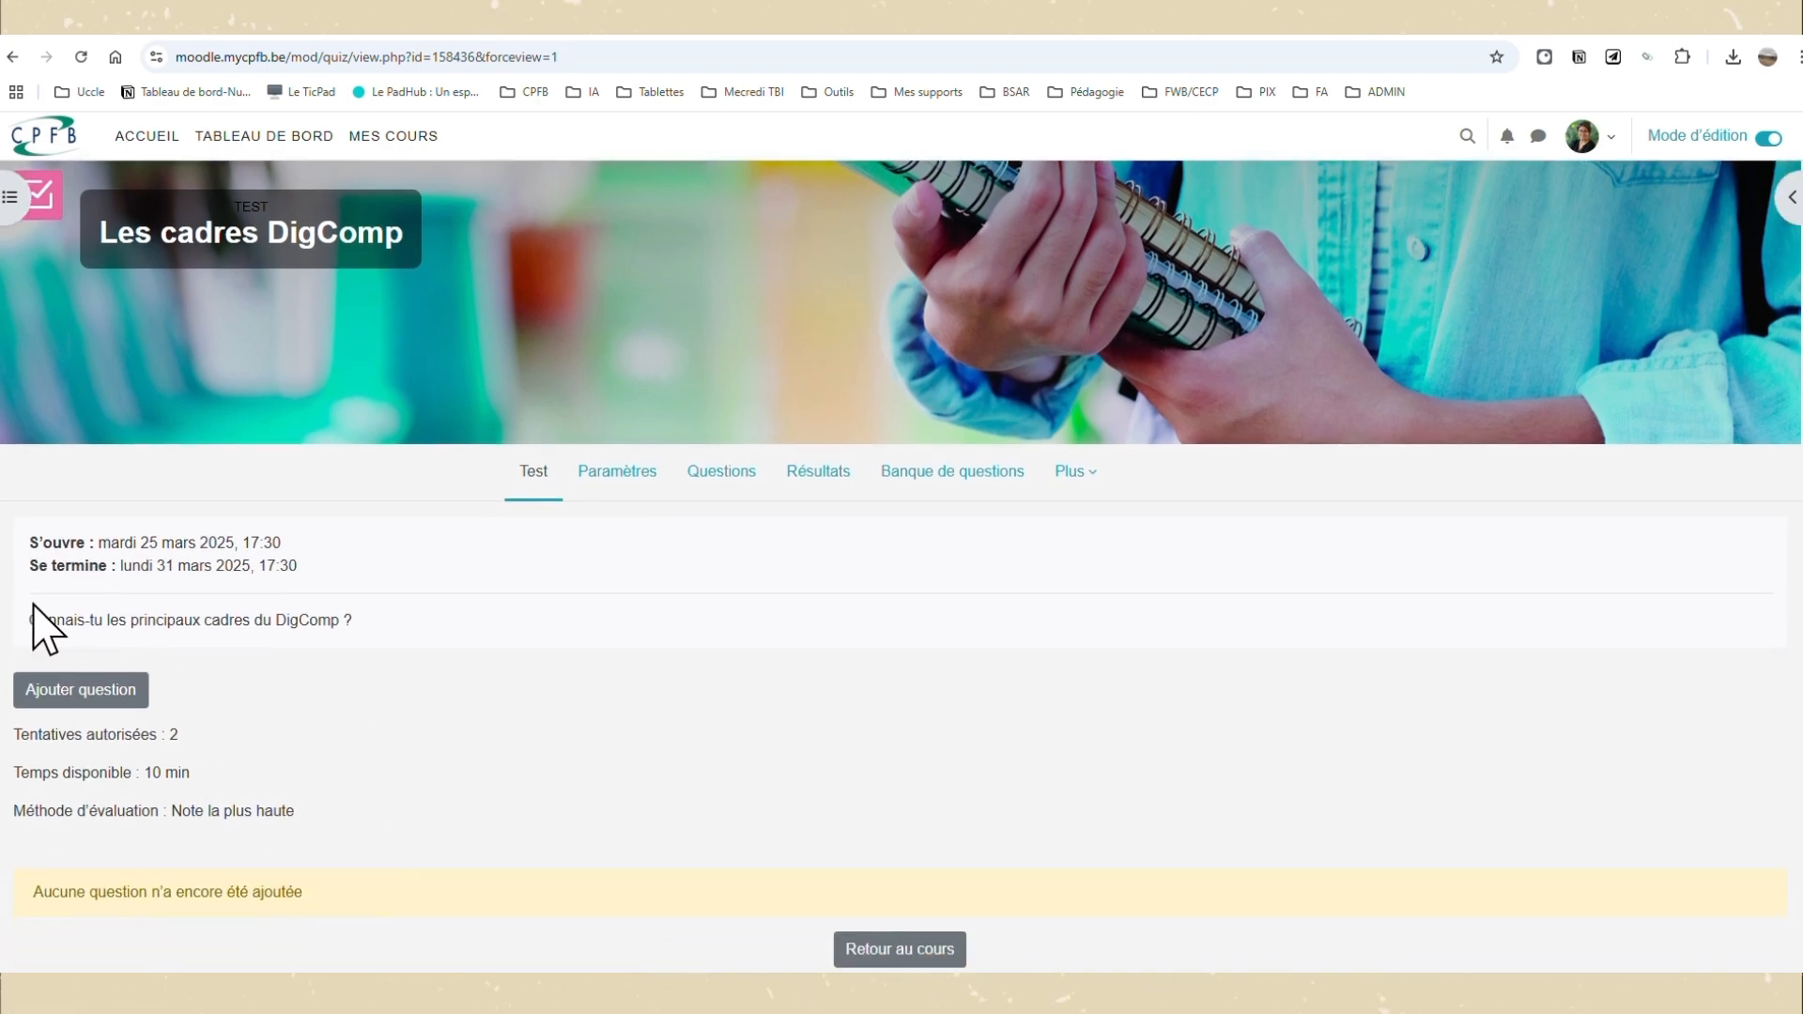
pyautogui.scroll(-1, 272, 760)
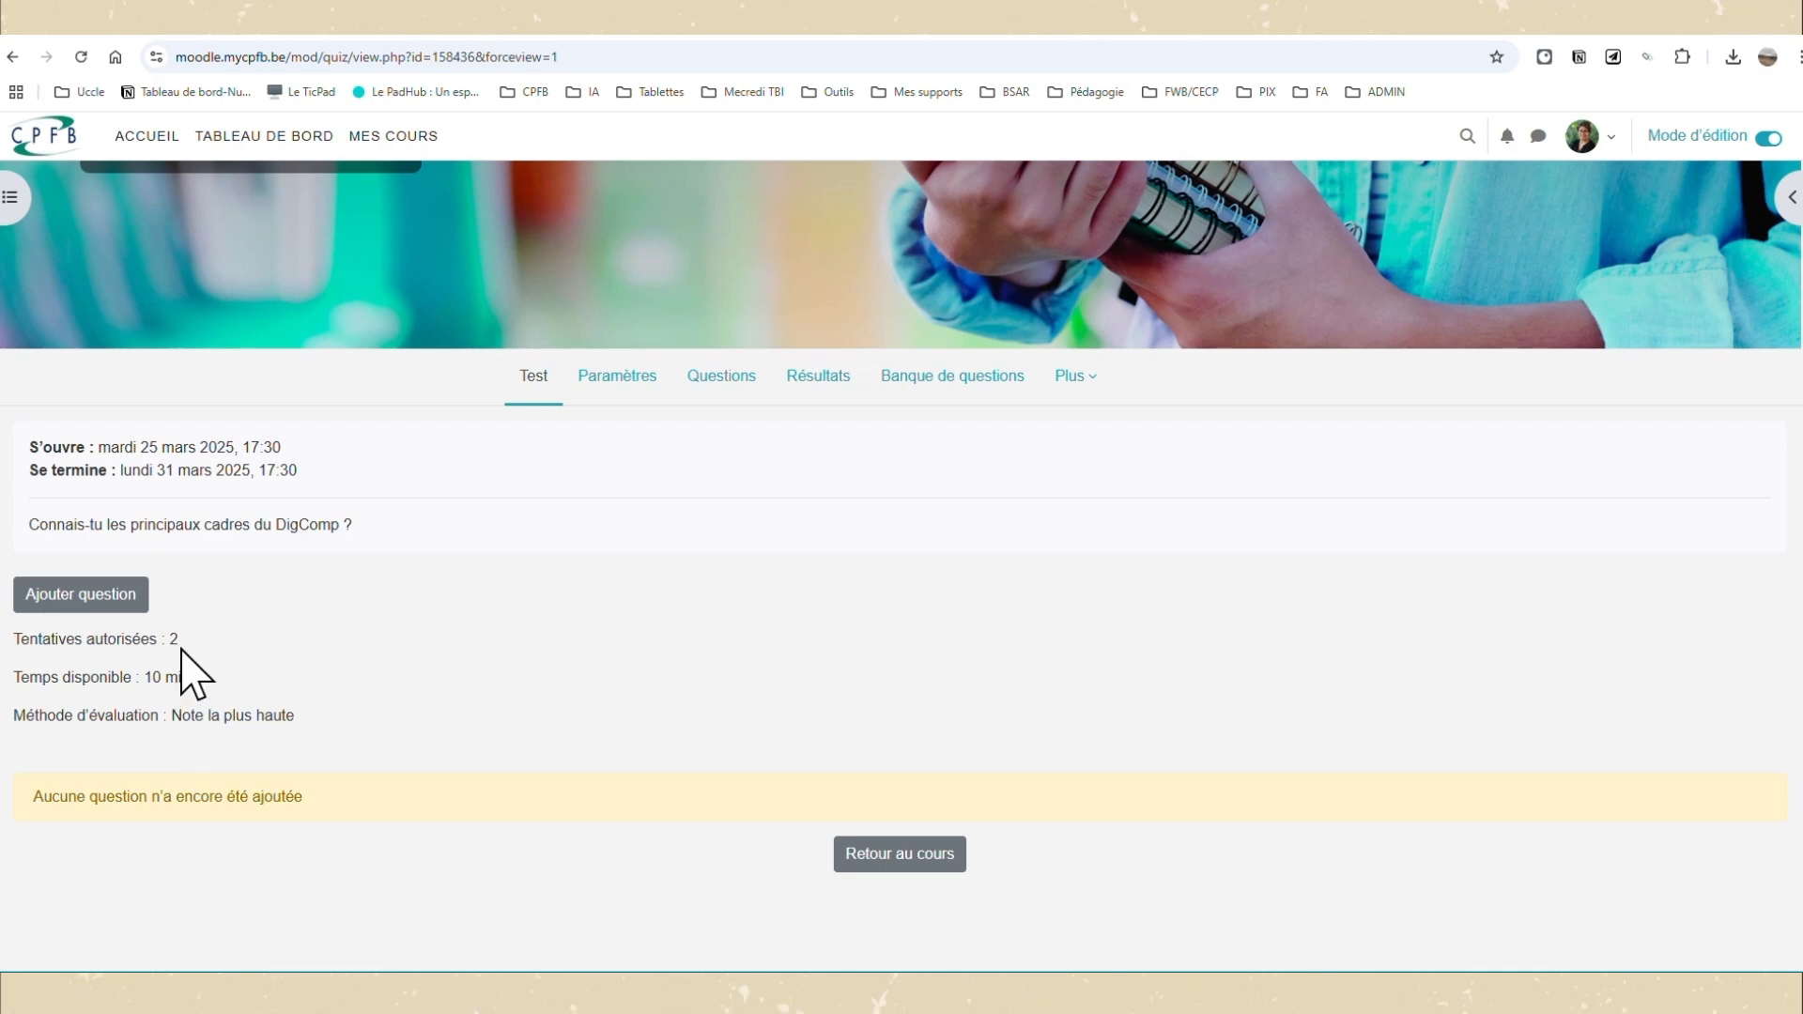
# Add a new question of type Choix multiple to the test.
pyautogui.click(79, 595)
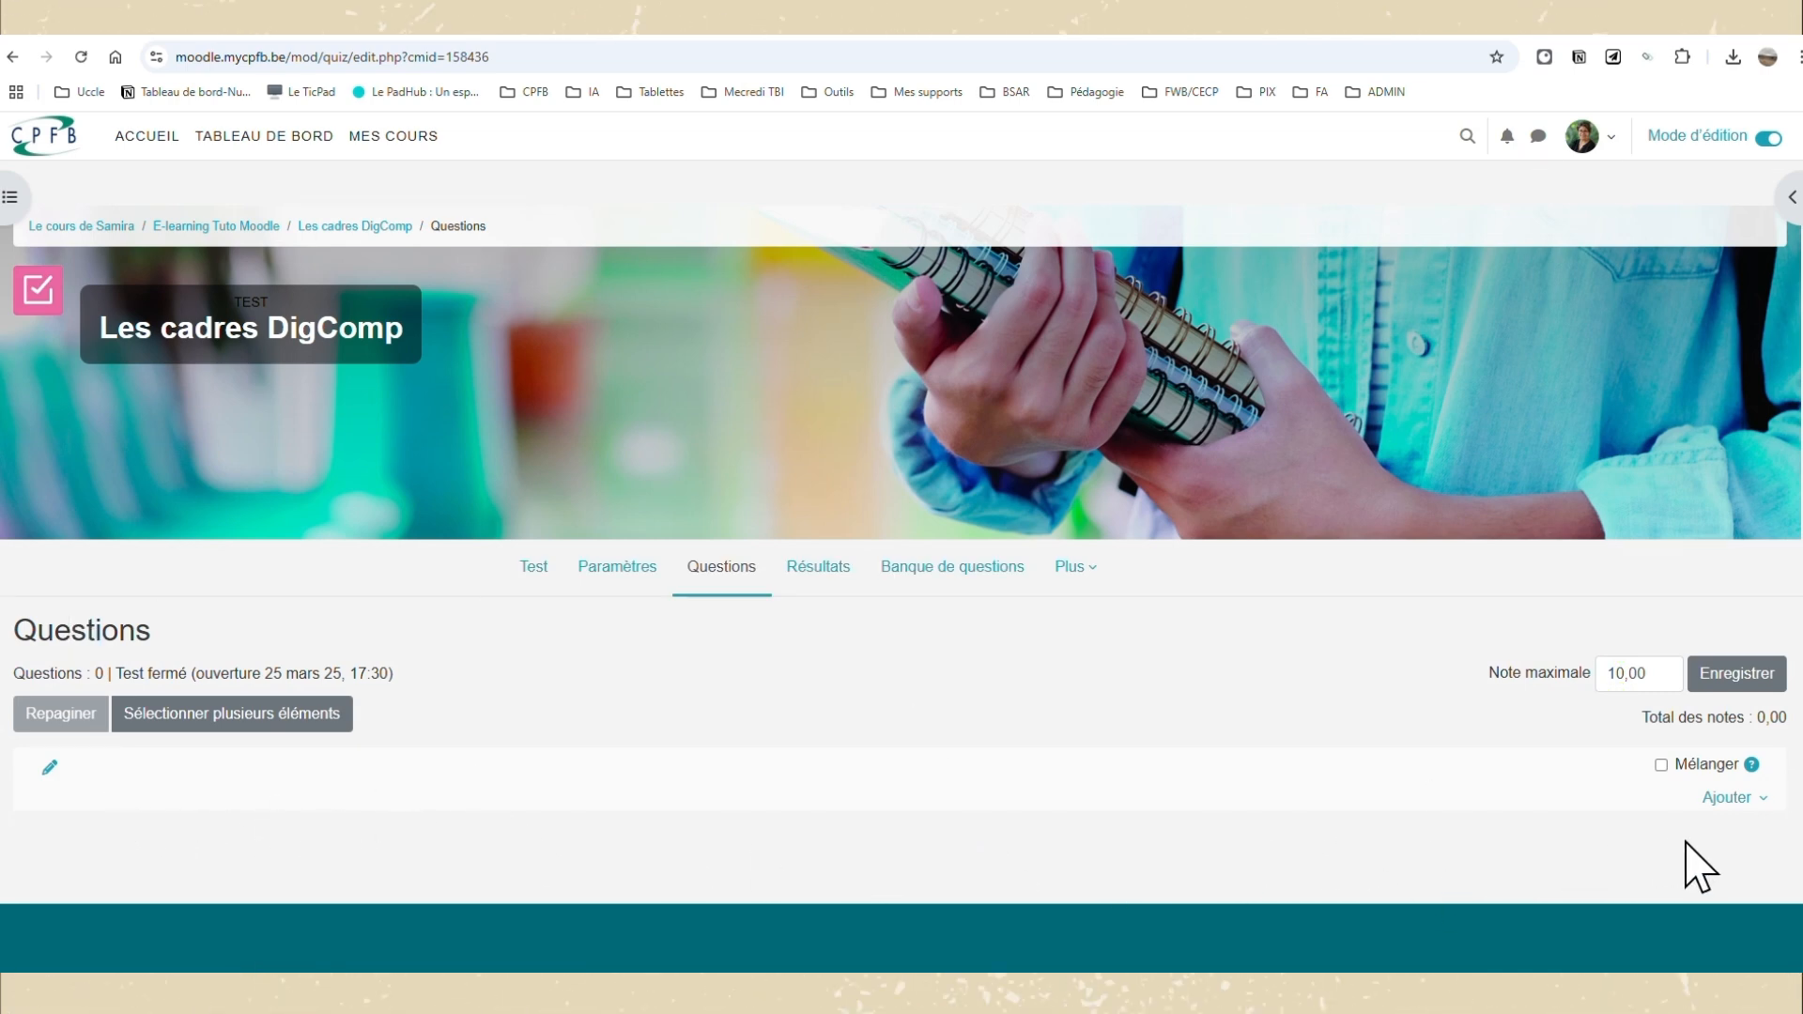
pyautogui.click(1727, 800)
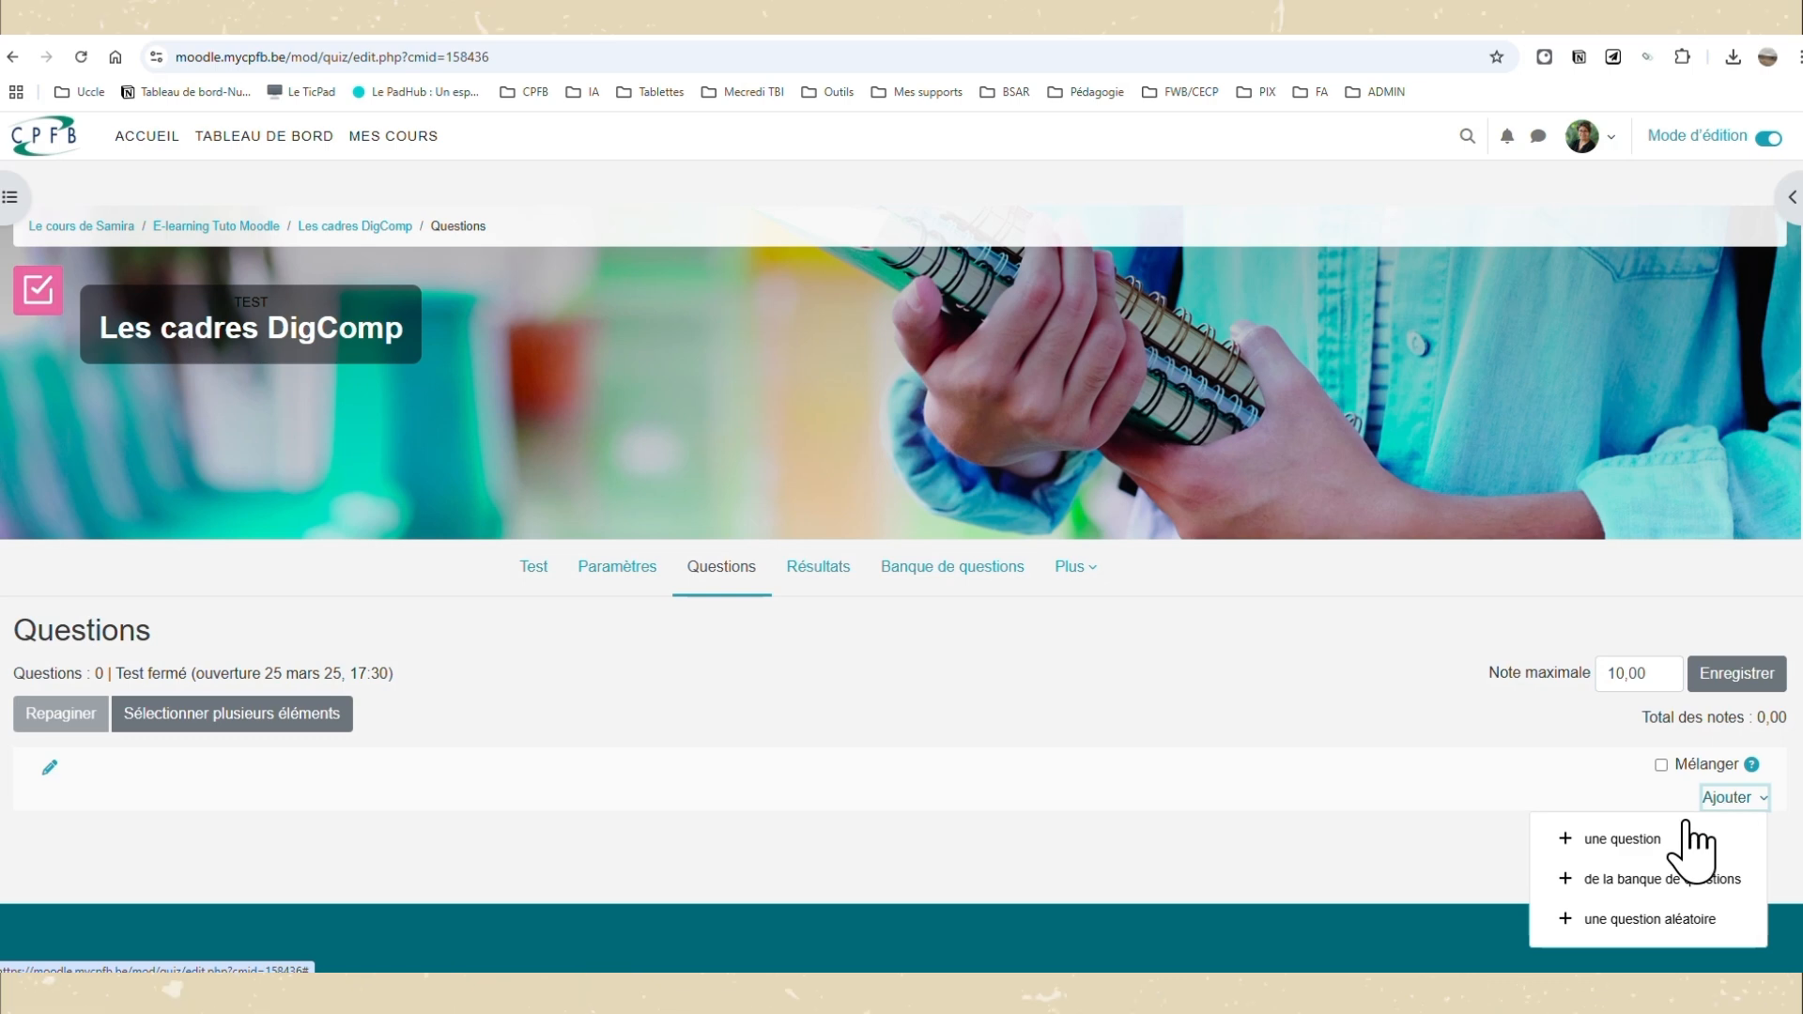
pyautogui.click(1687, 836)
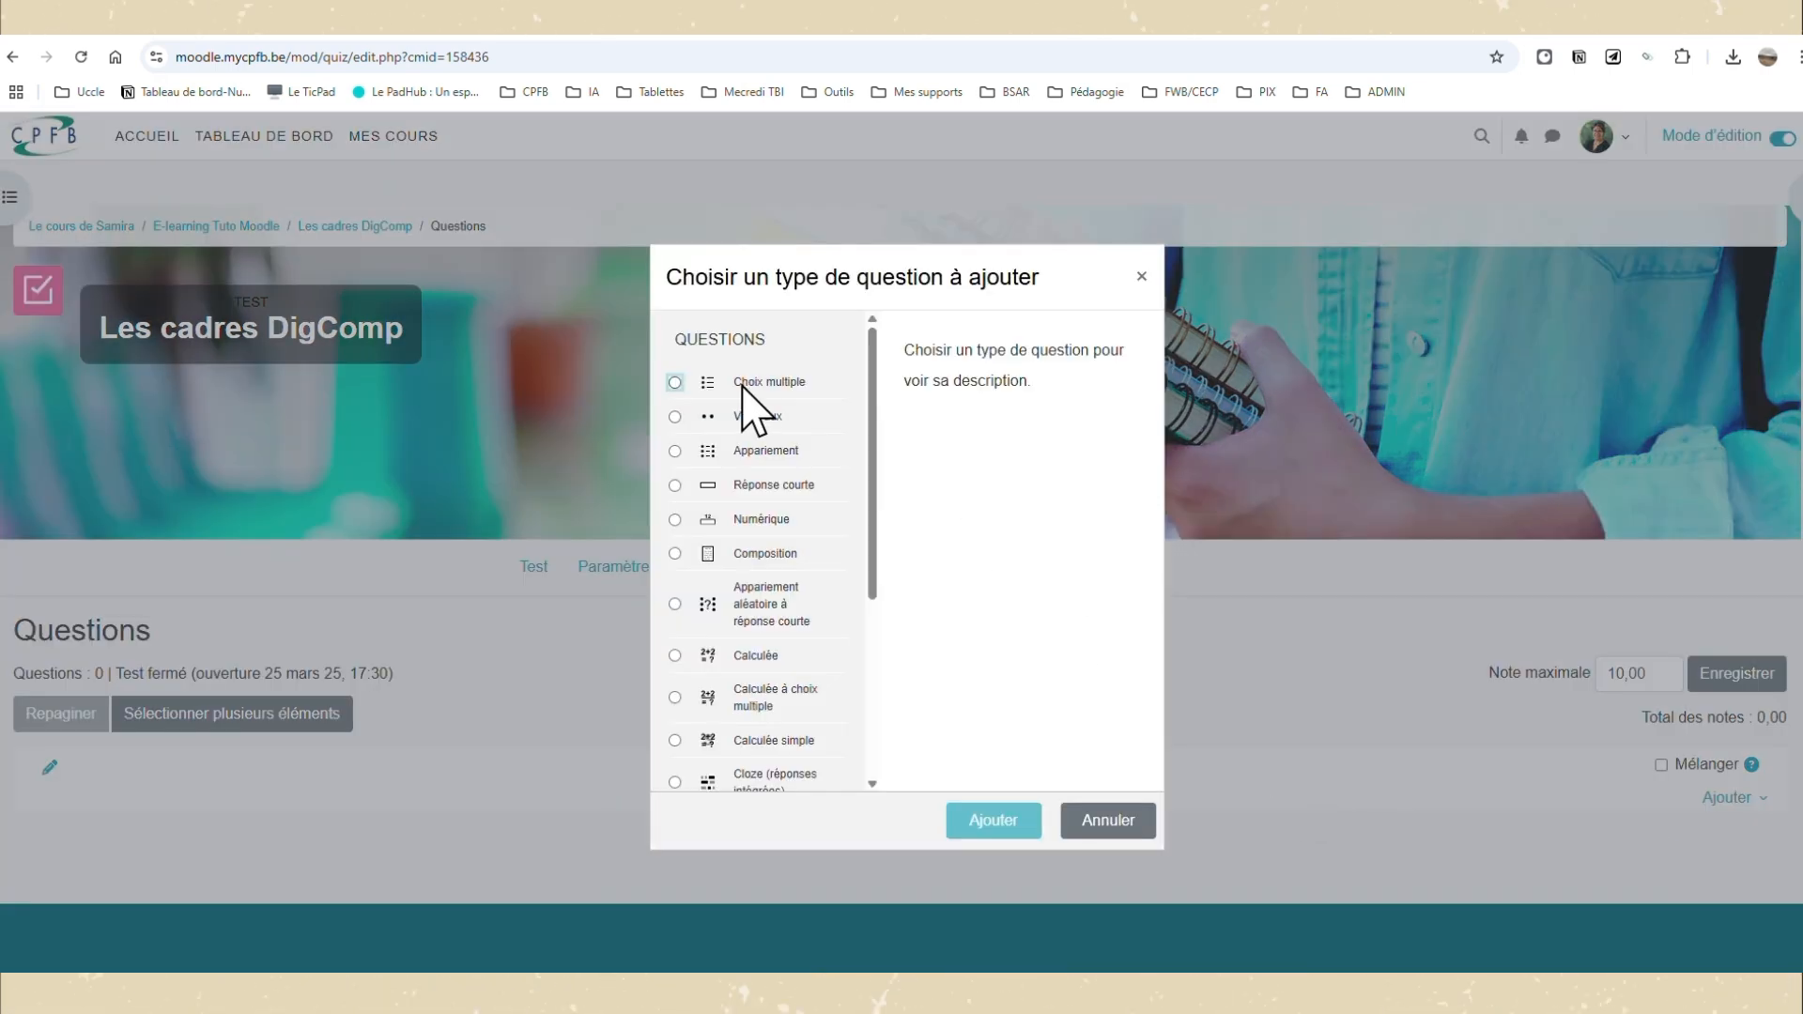
pyautogui.scroll(-1, 759, 504)
pyautogui.scroll(-5, 770, 610)
pyautogui.scroll(6, 789, 657)
pyautogui.click(675, 382)
pyautogui.click(1021, 822)
# Set the question's category to Défaut pour Les cadres DigComp.
pyautogui.scroll(-2, 1033, 808)
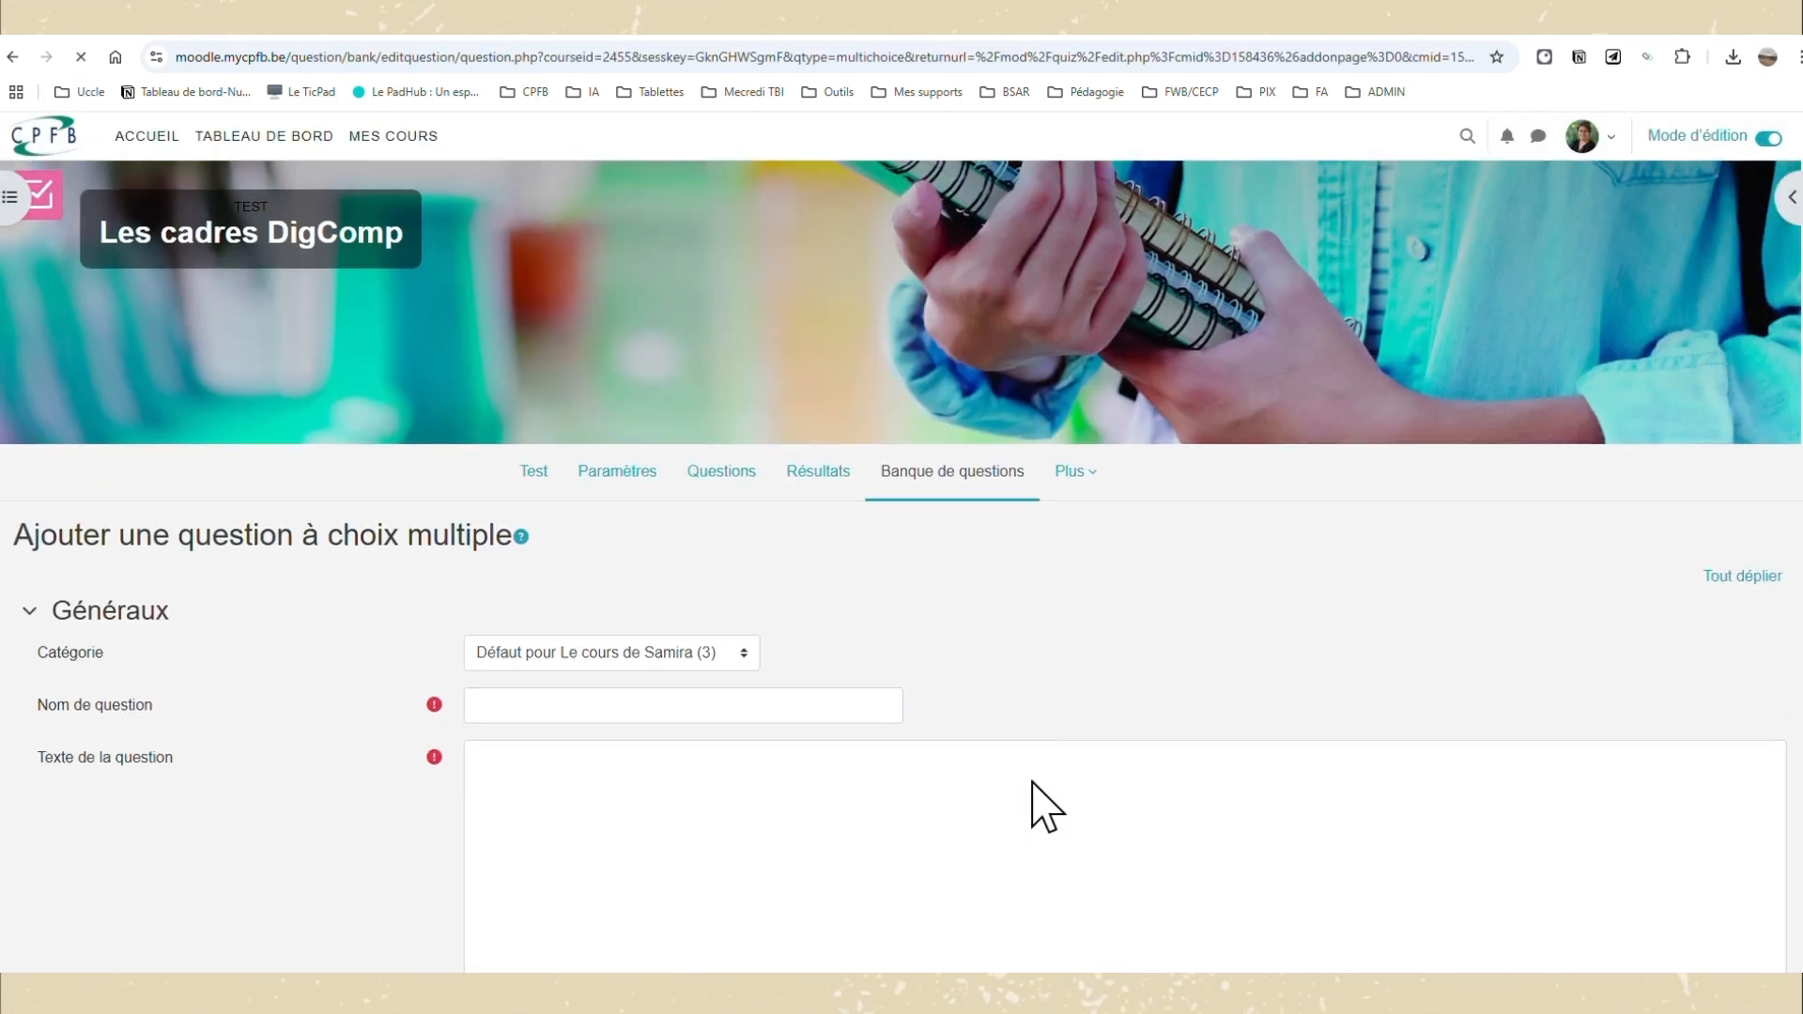
pyautogui.scroll(-2, 986, 751)
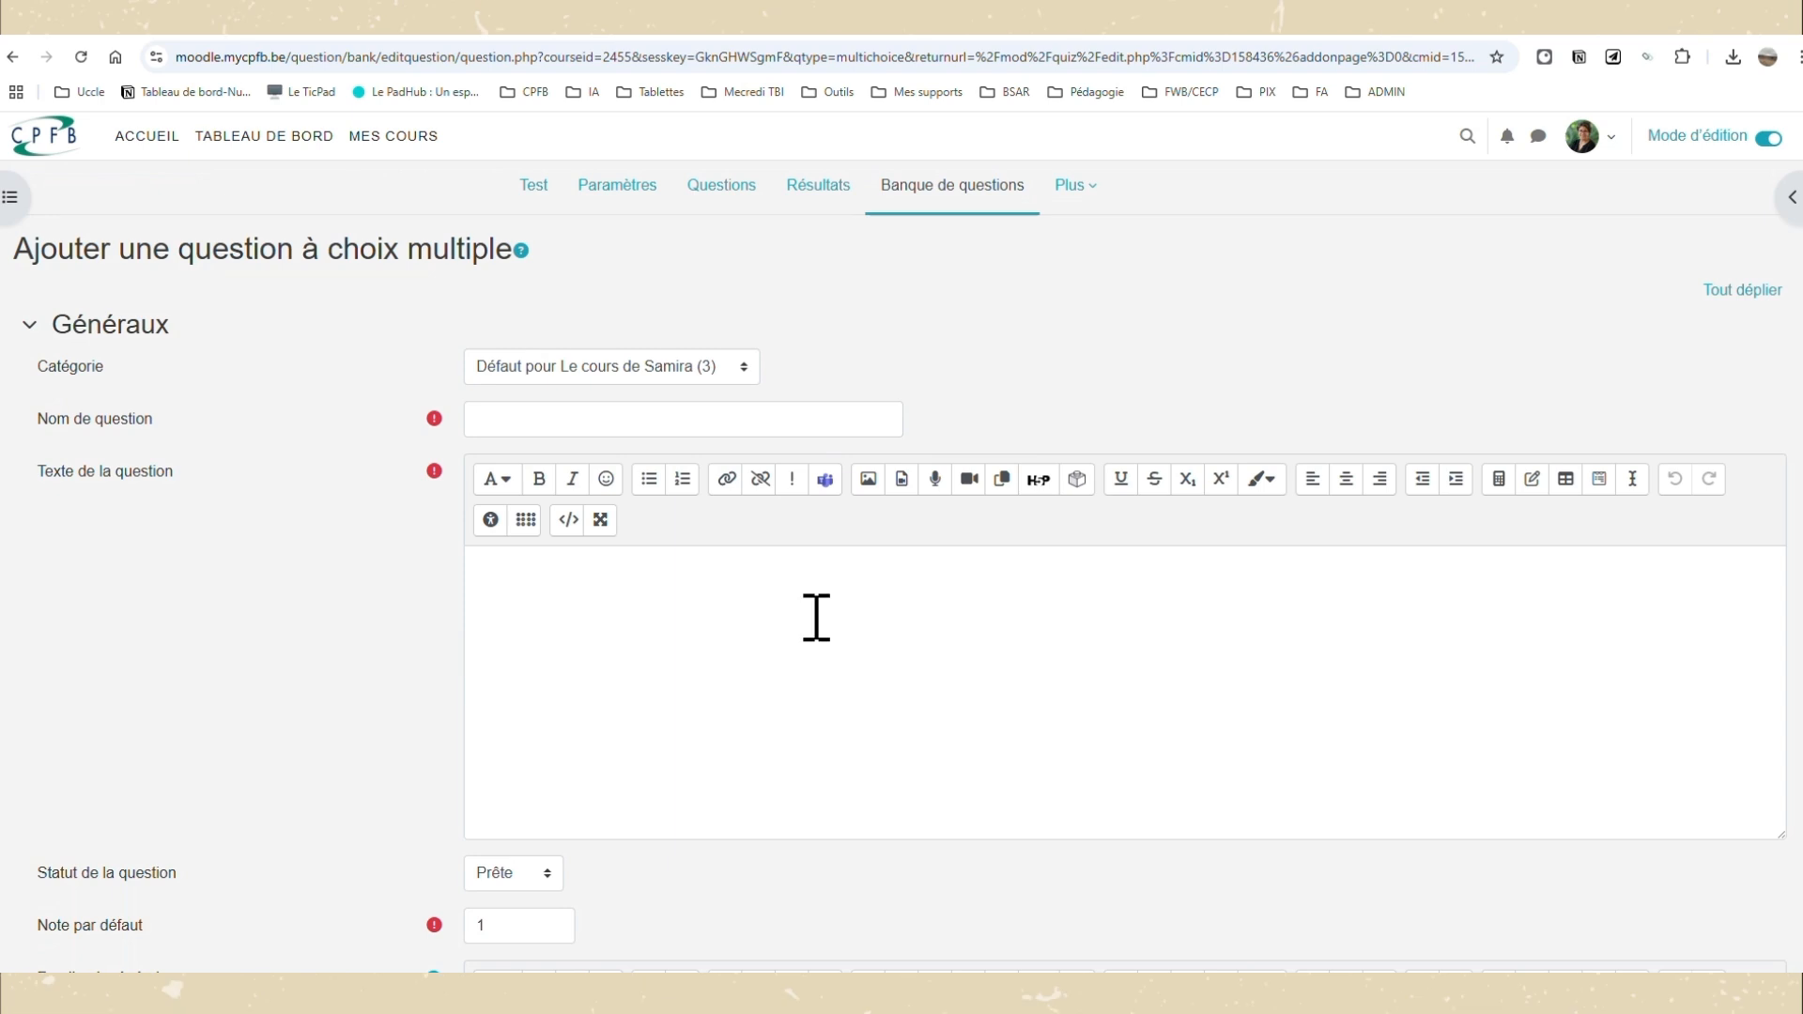
pyautogui.click(748, 368)
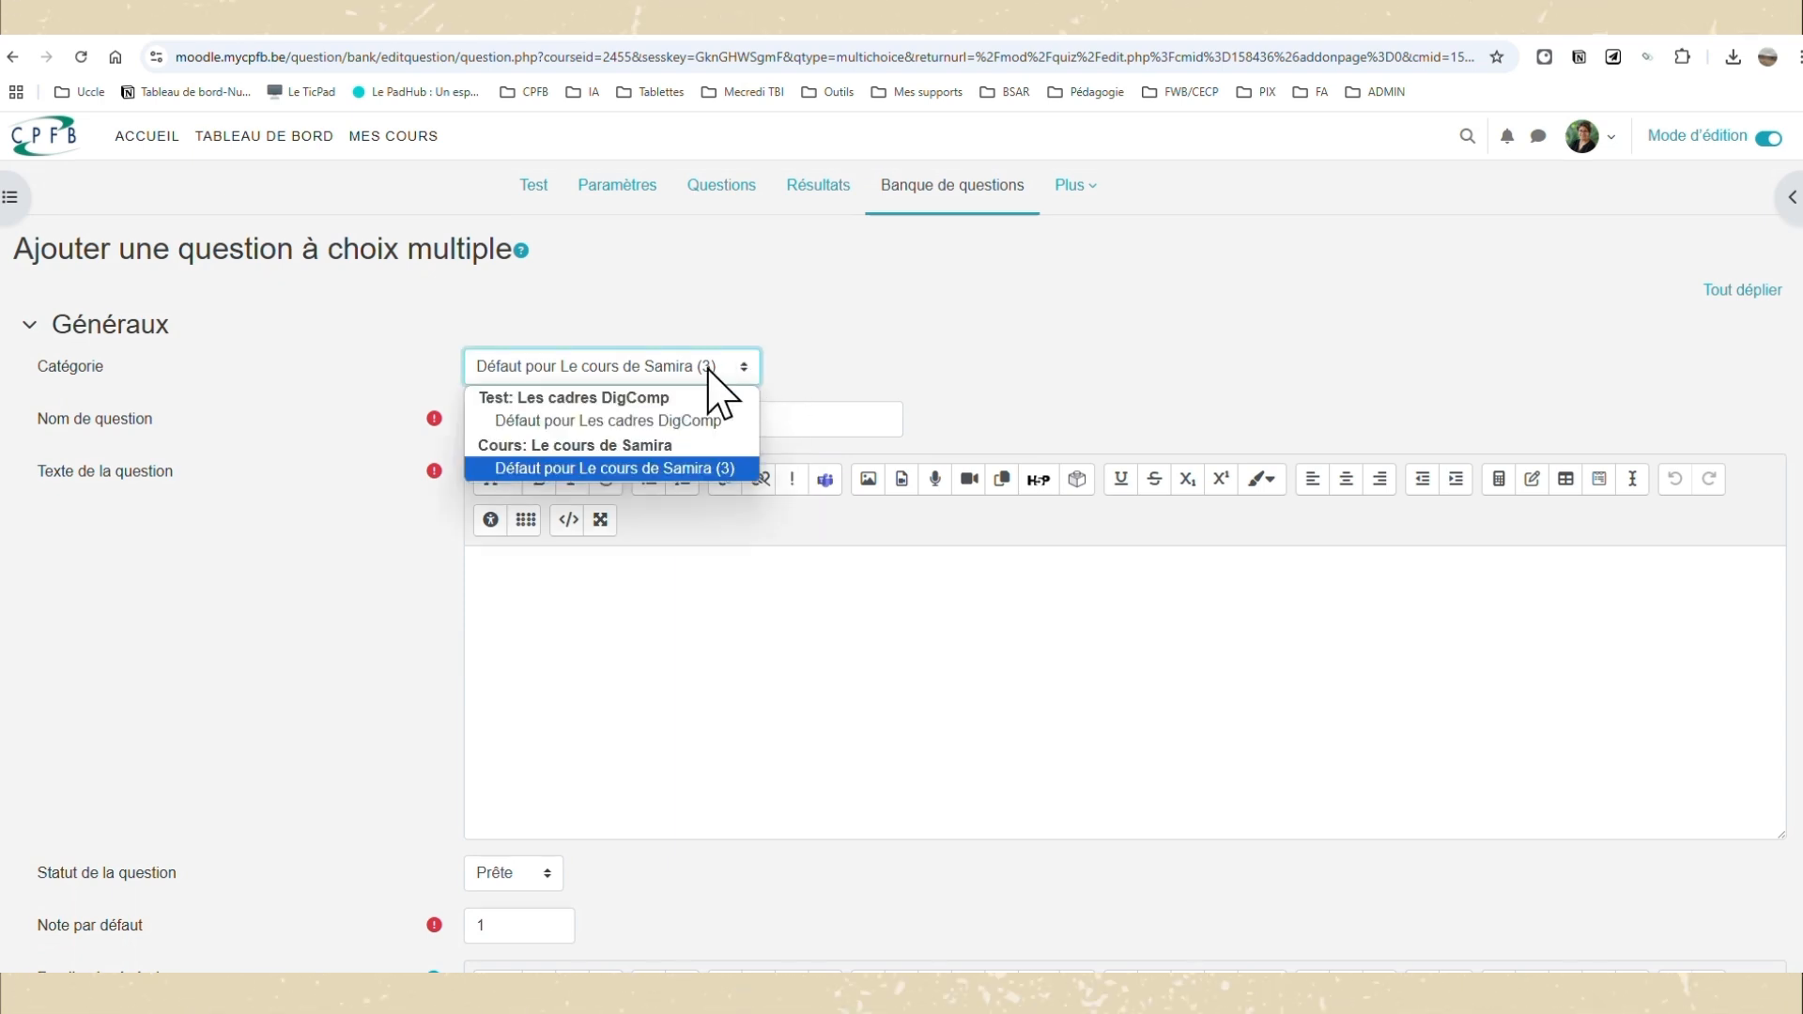
pyautogui.click(668, 421)
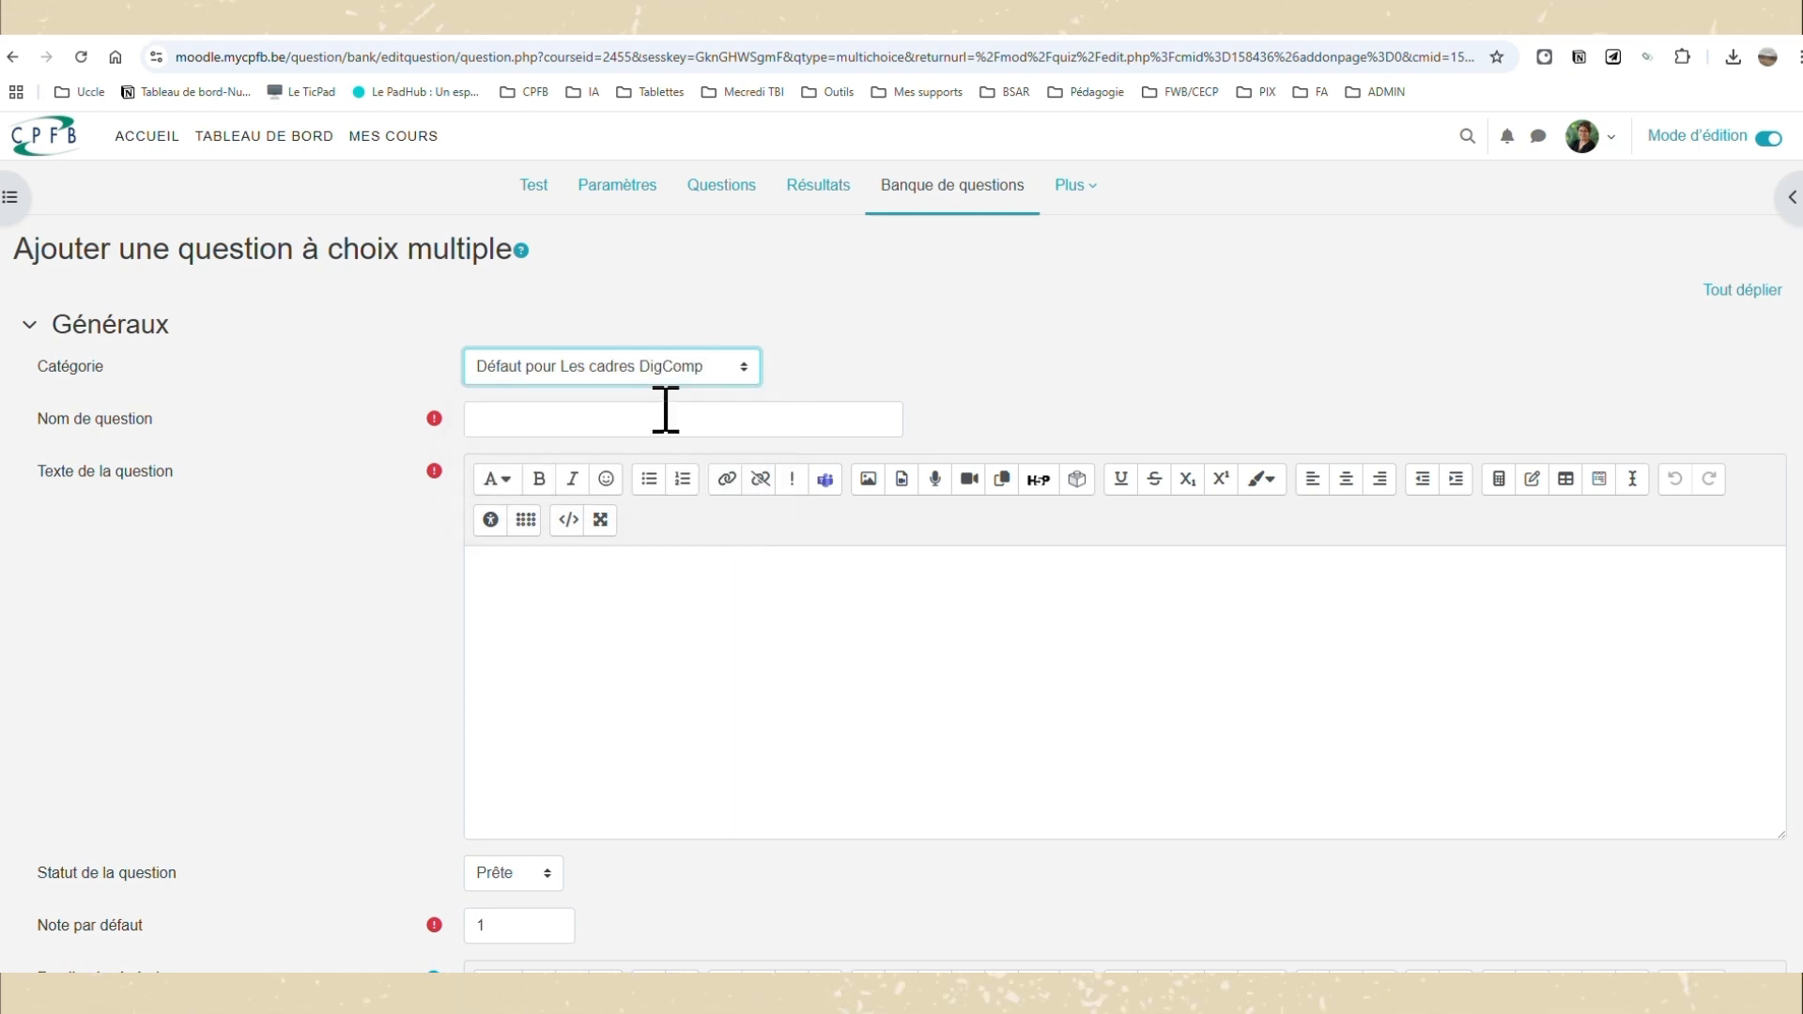
# Name the question QCM and enter the bold question text "Lequel de ces cadres s’adresse en priorité aux enseignants ?".
pyautogui.click(717, 425)
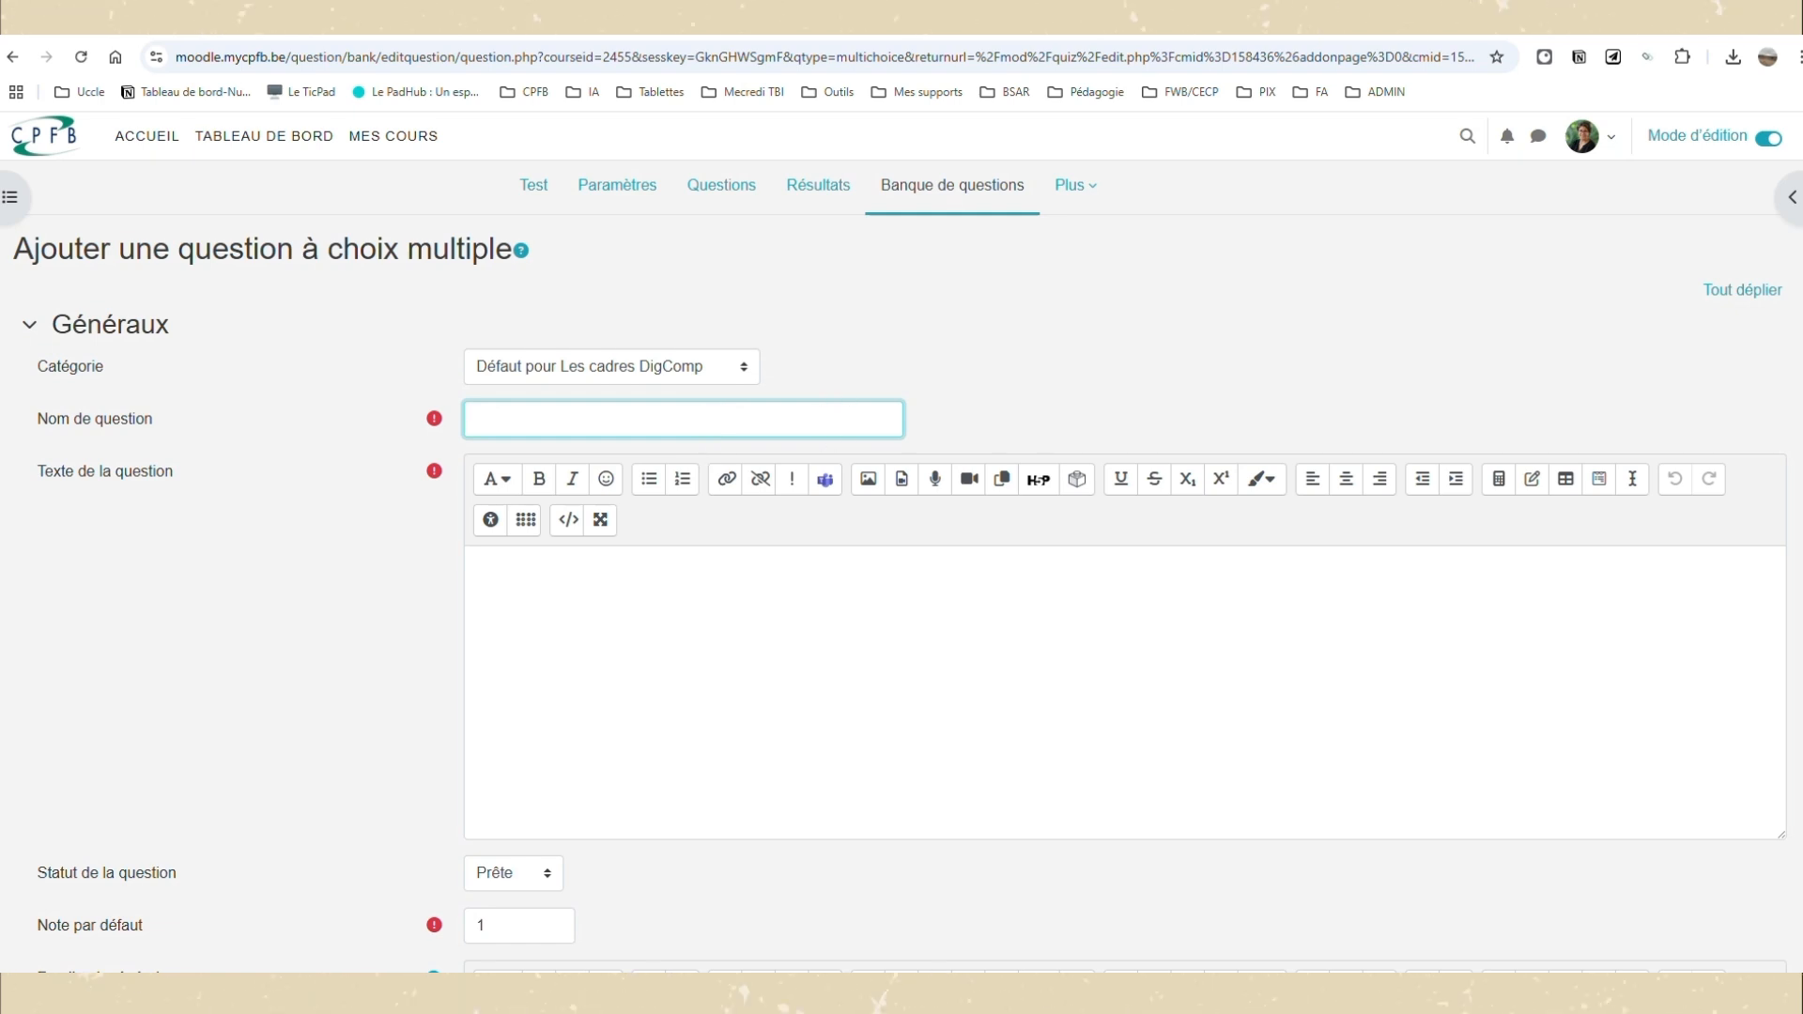
pyautogui.click(1157, 605)
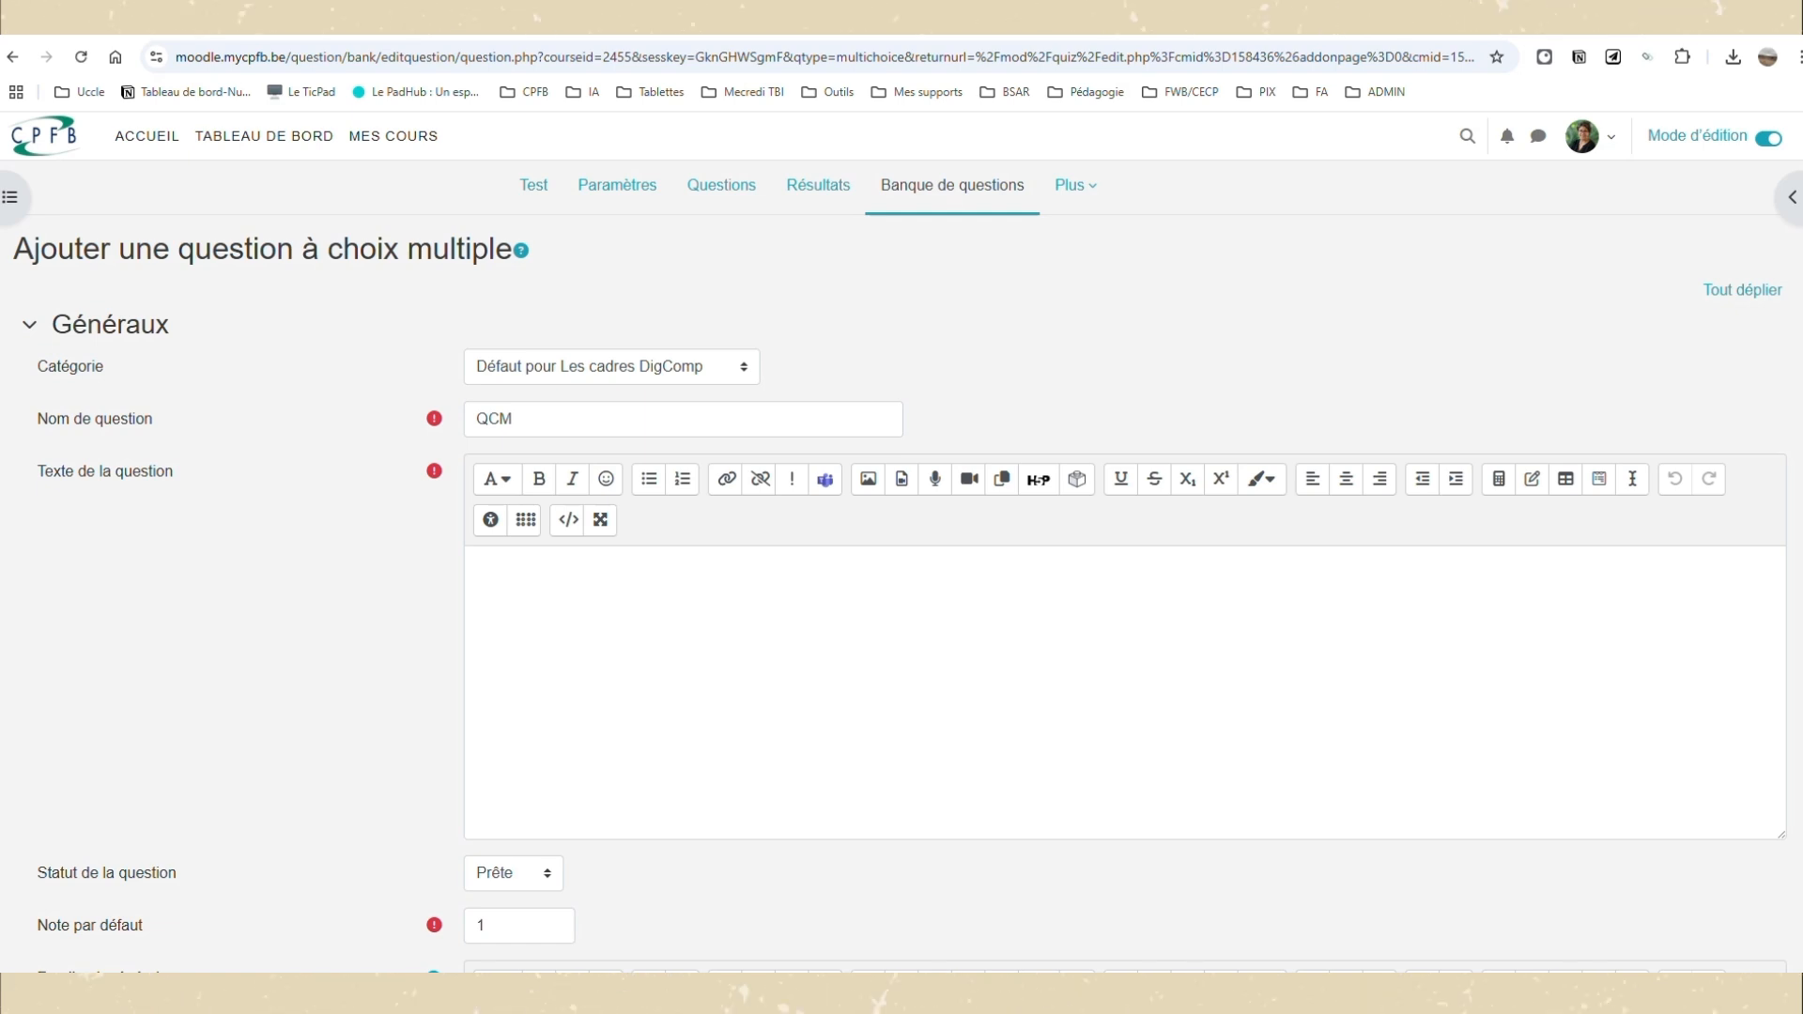
pyautogui.click(579, 595)
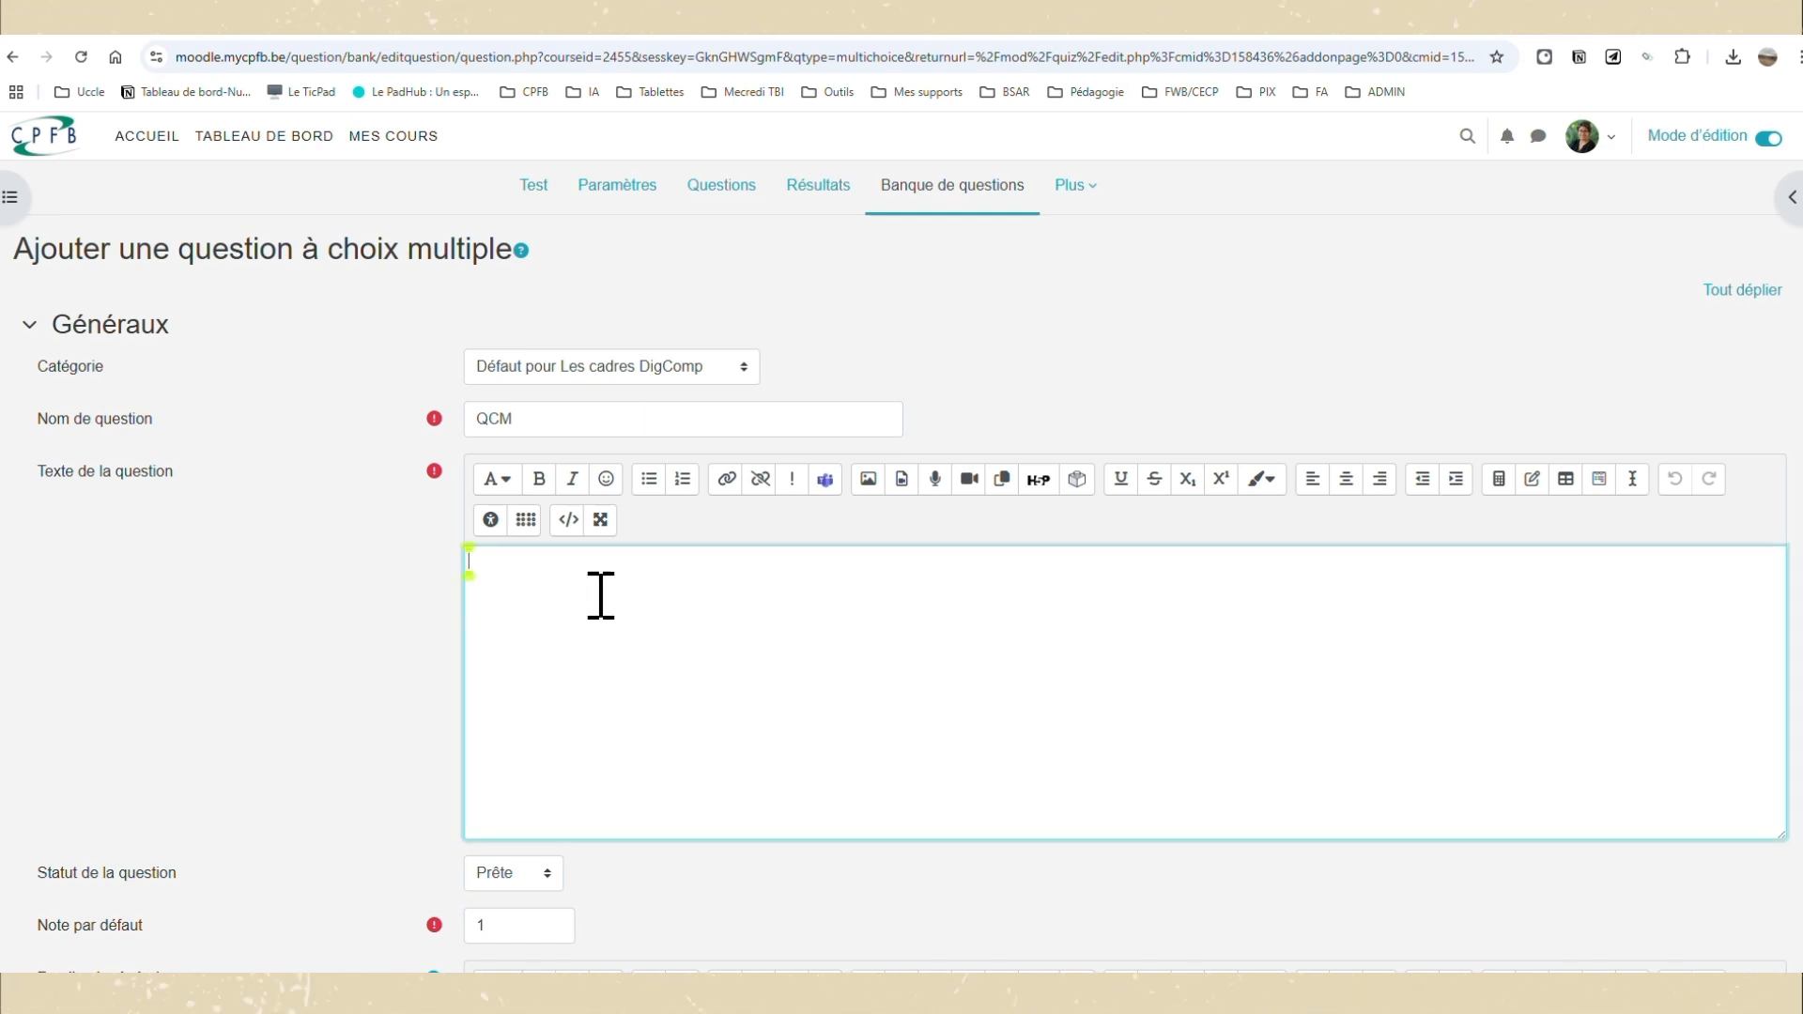
pyautogui.write('Lequel de ces cadres s’adresse en priorité aux enseignants ?')
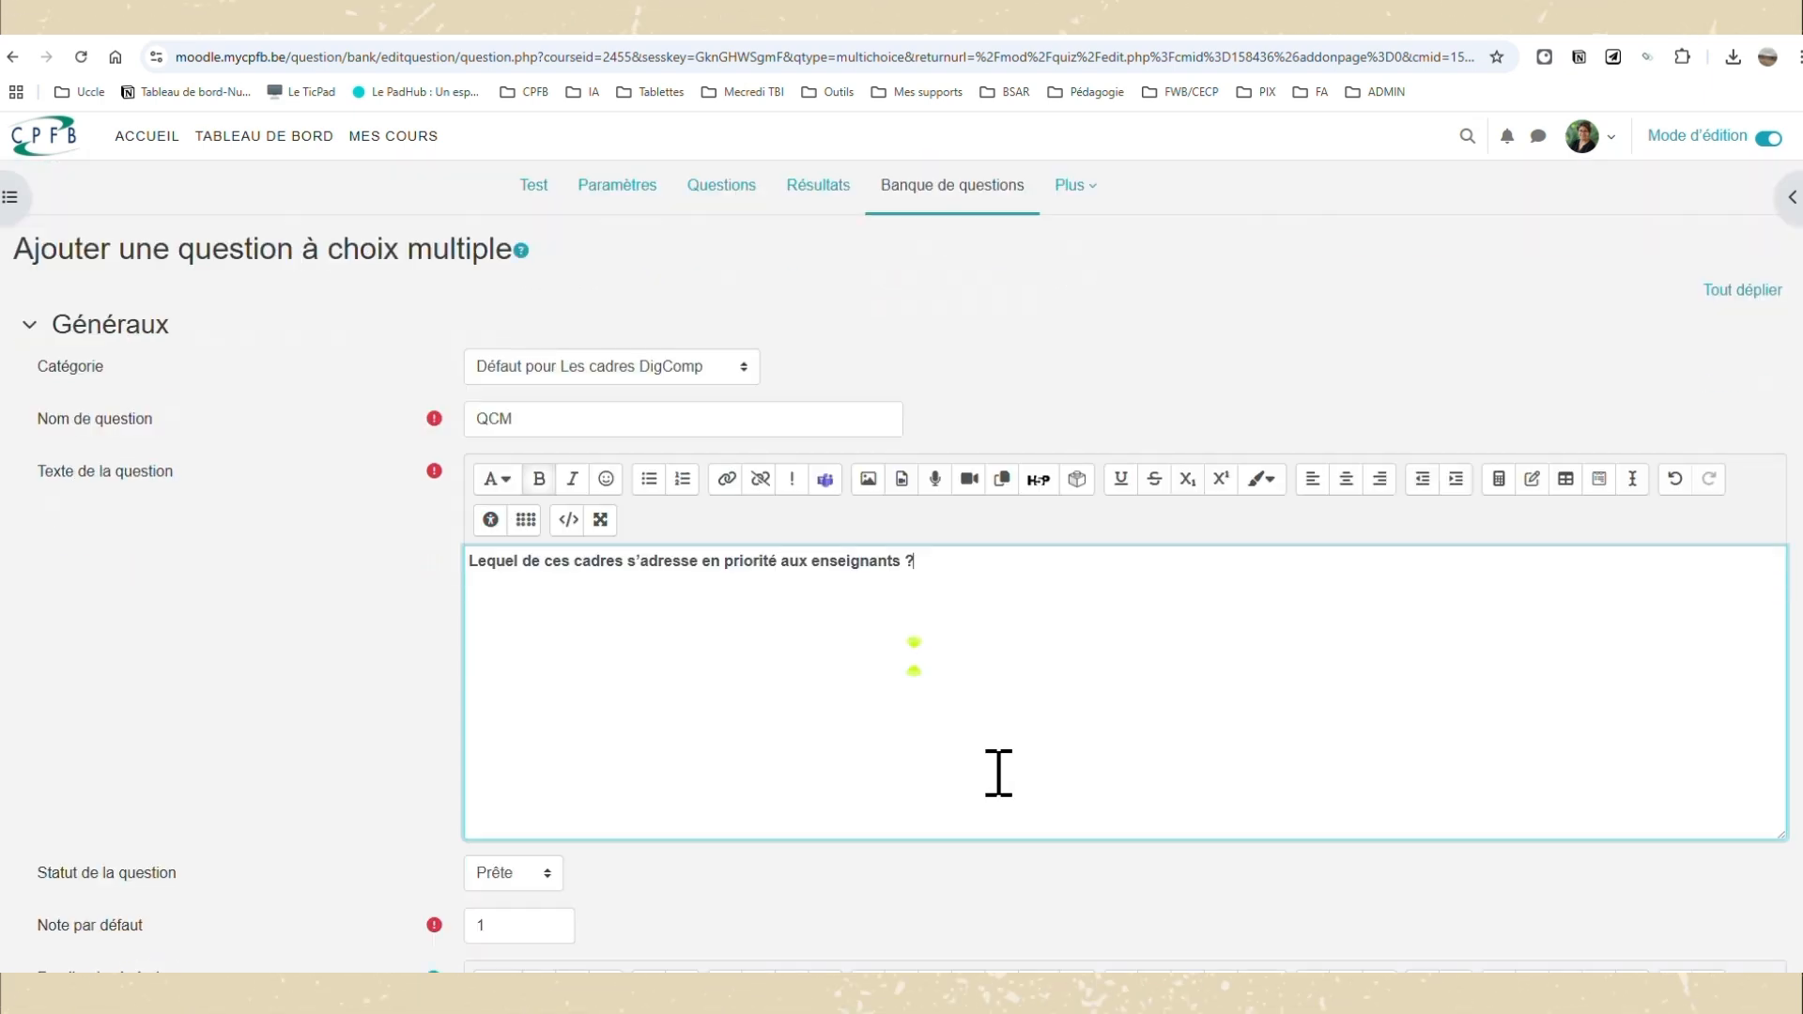
pyautogui.scroll(-3, 654, 850)
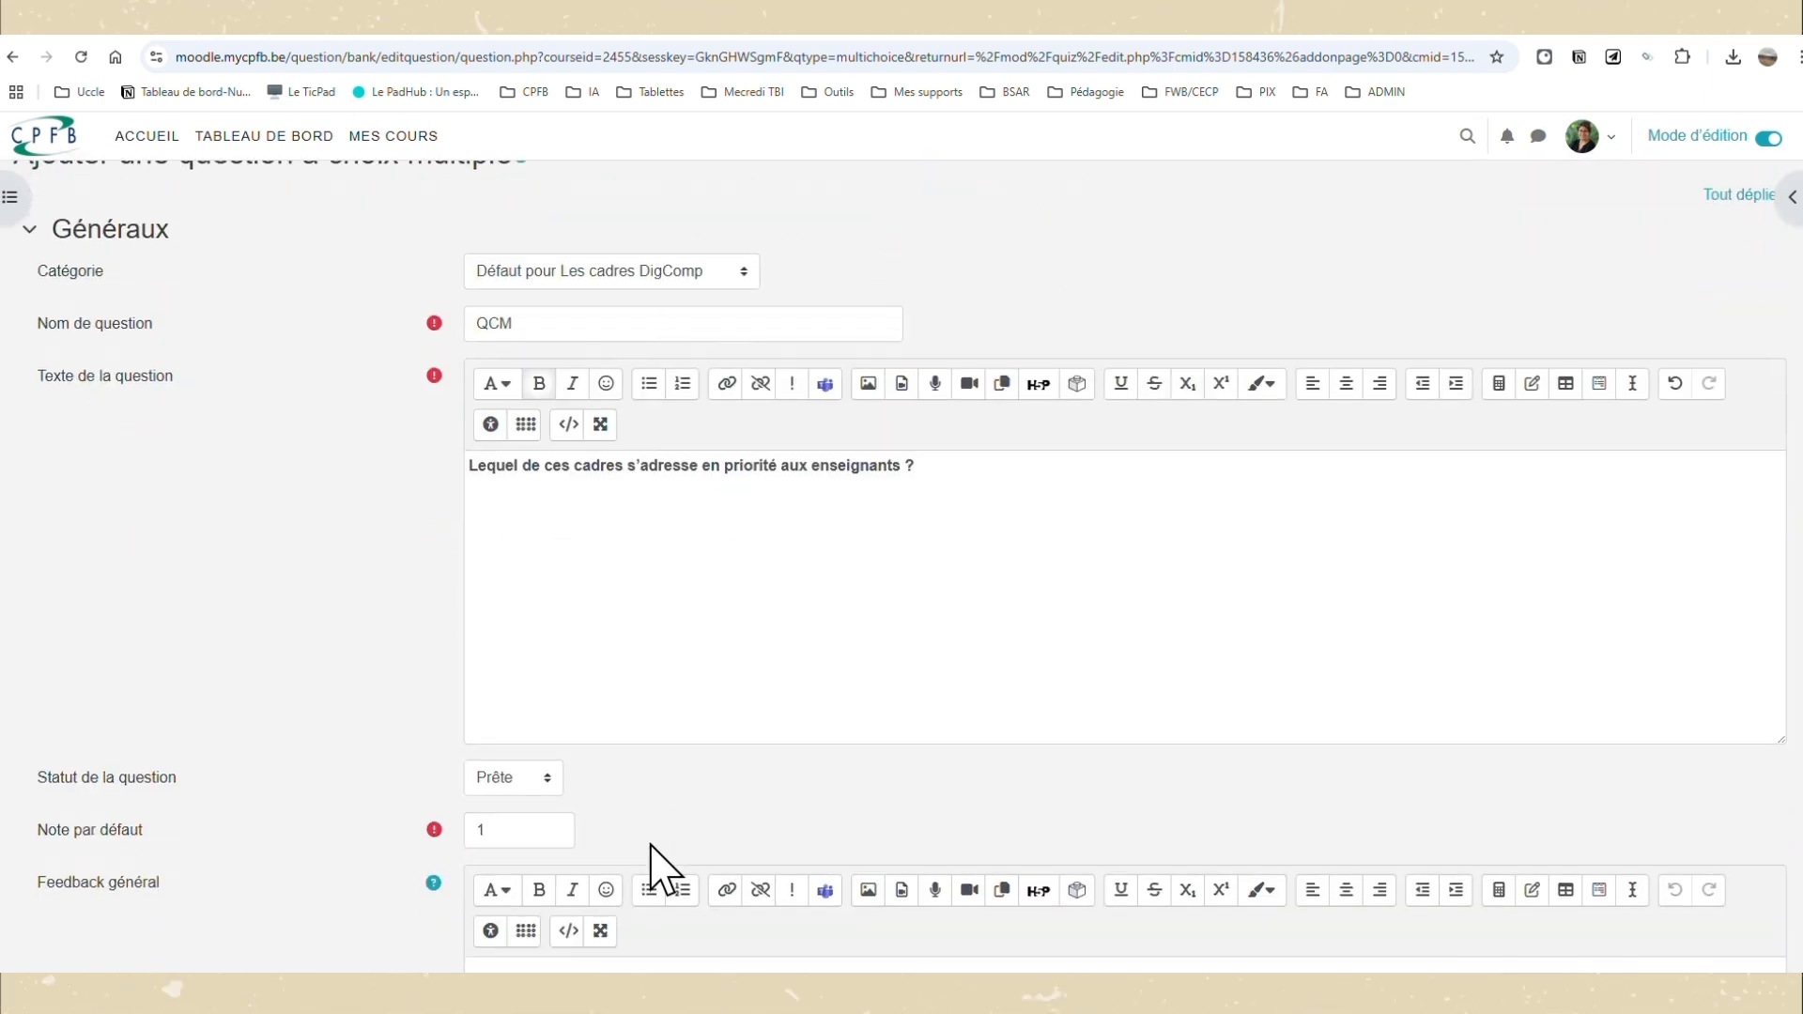
pyautogui.scroll(-3, 662, 854)
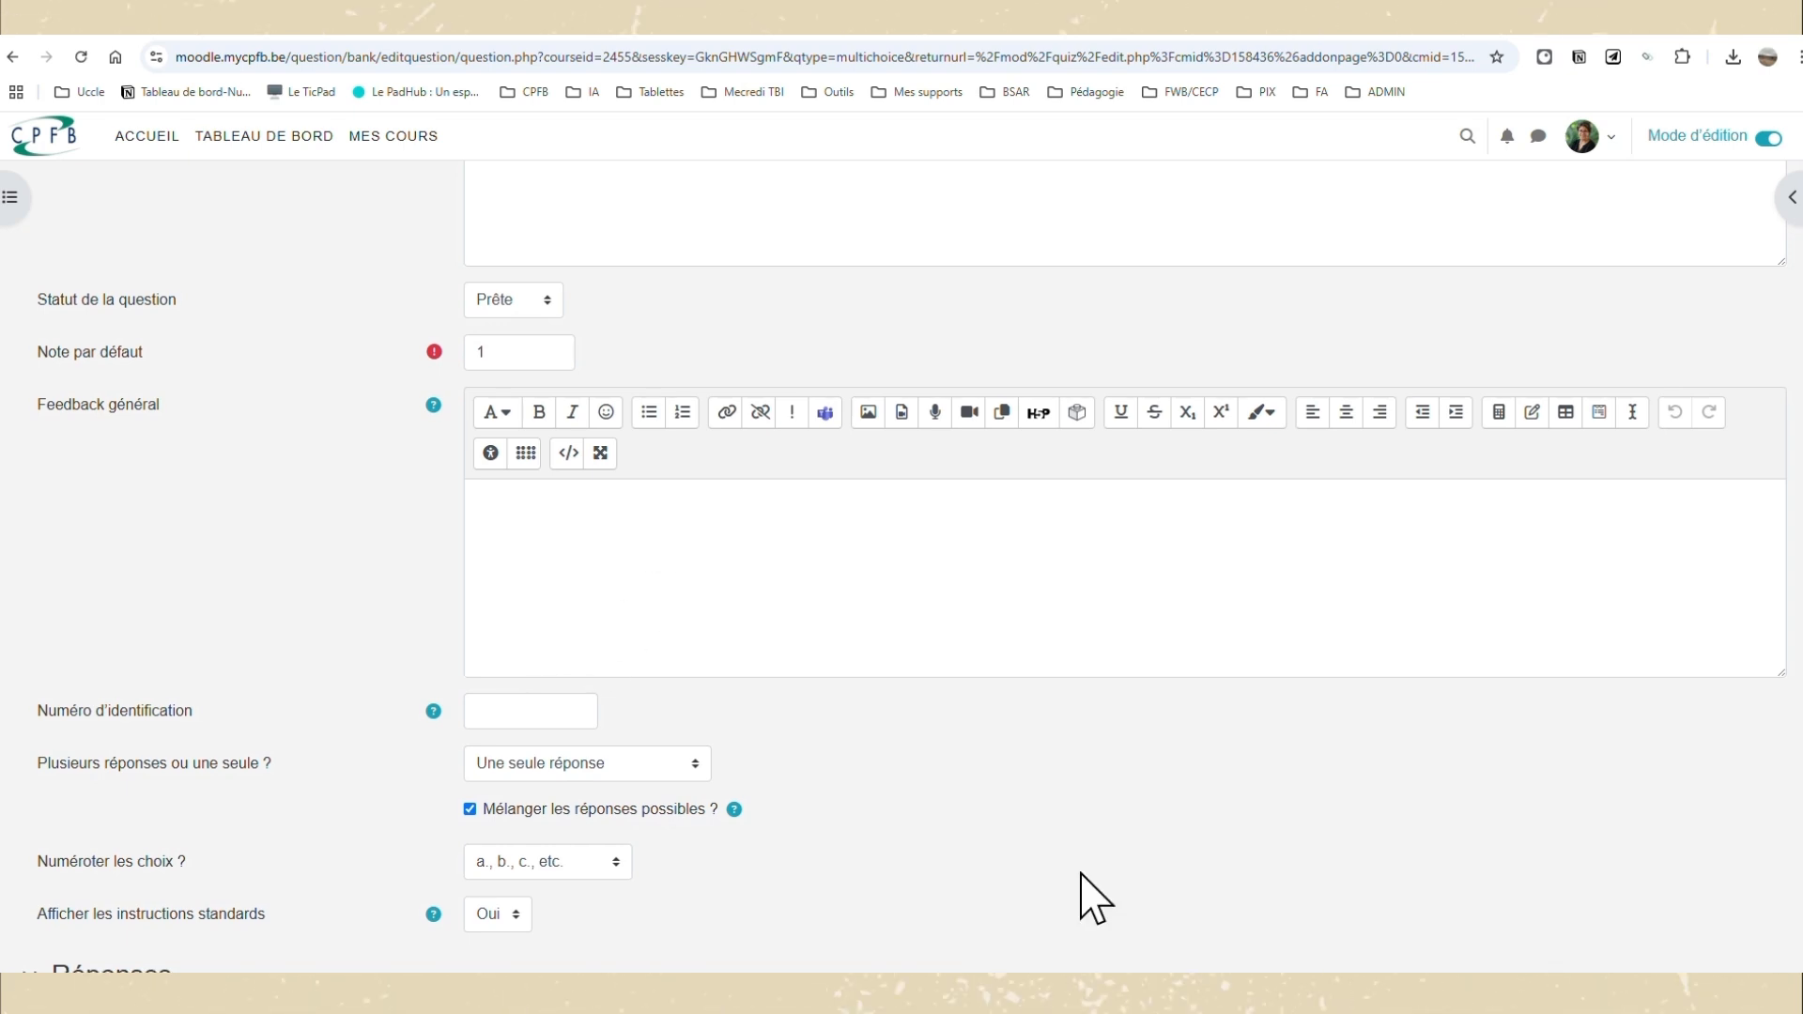
pyautogui.scroll(-2, 866, 850)
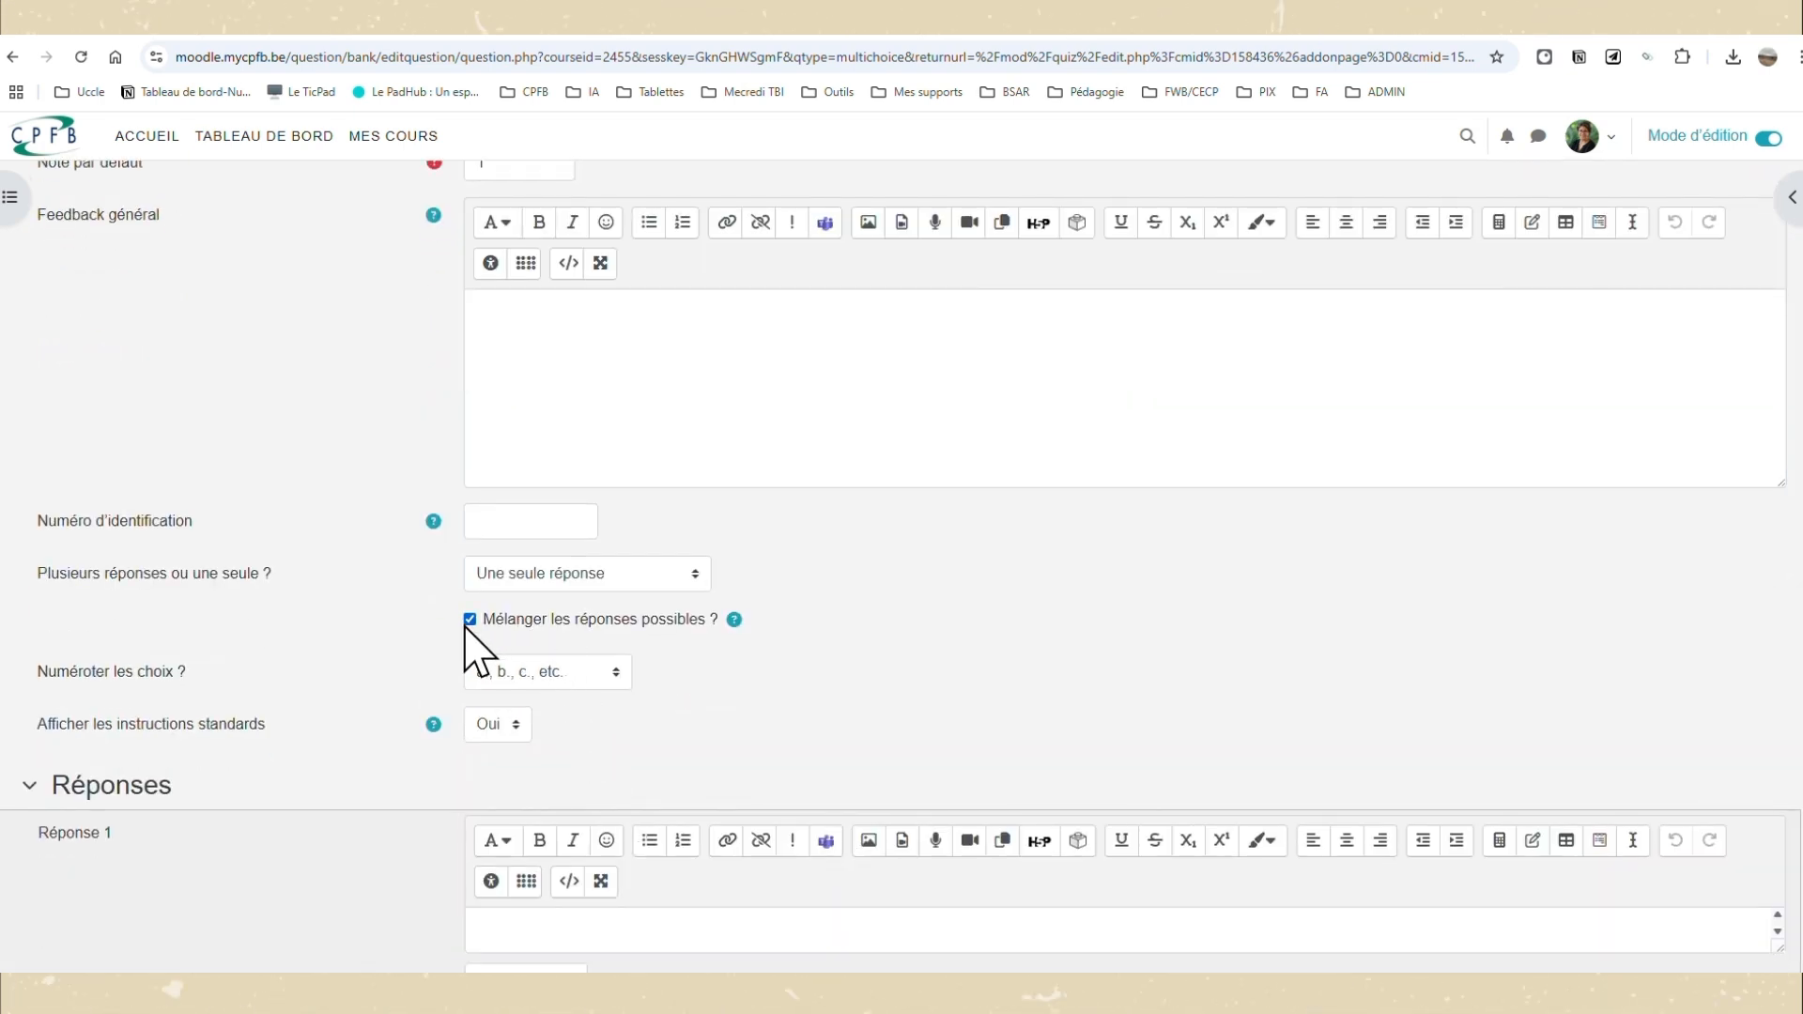
pyautogui.click(468, 622)
pyautogui.click(468, 622)
# Enter "DigComp Org" as the text of Réponse 1.
pyautogui.scroll(-1, 730, 711)
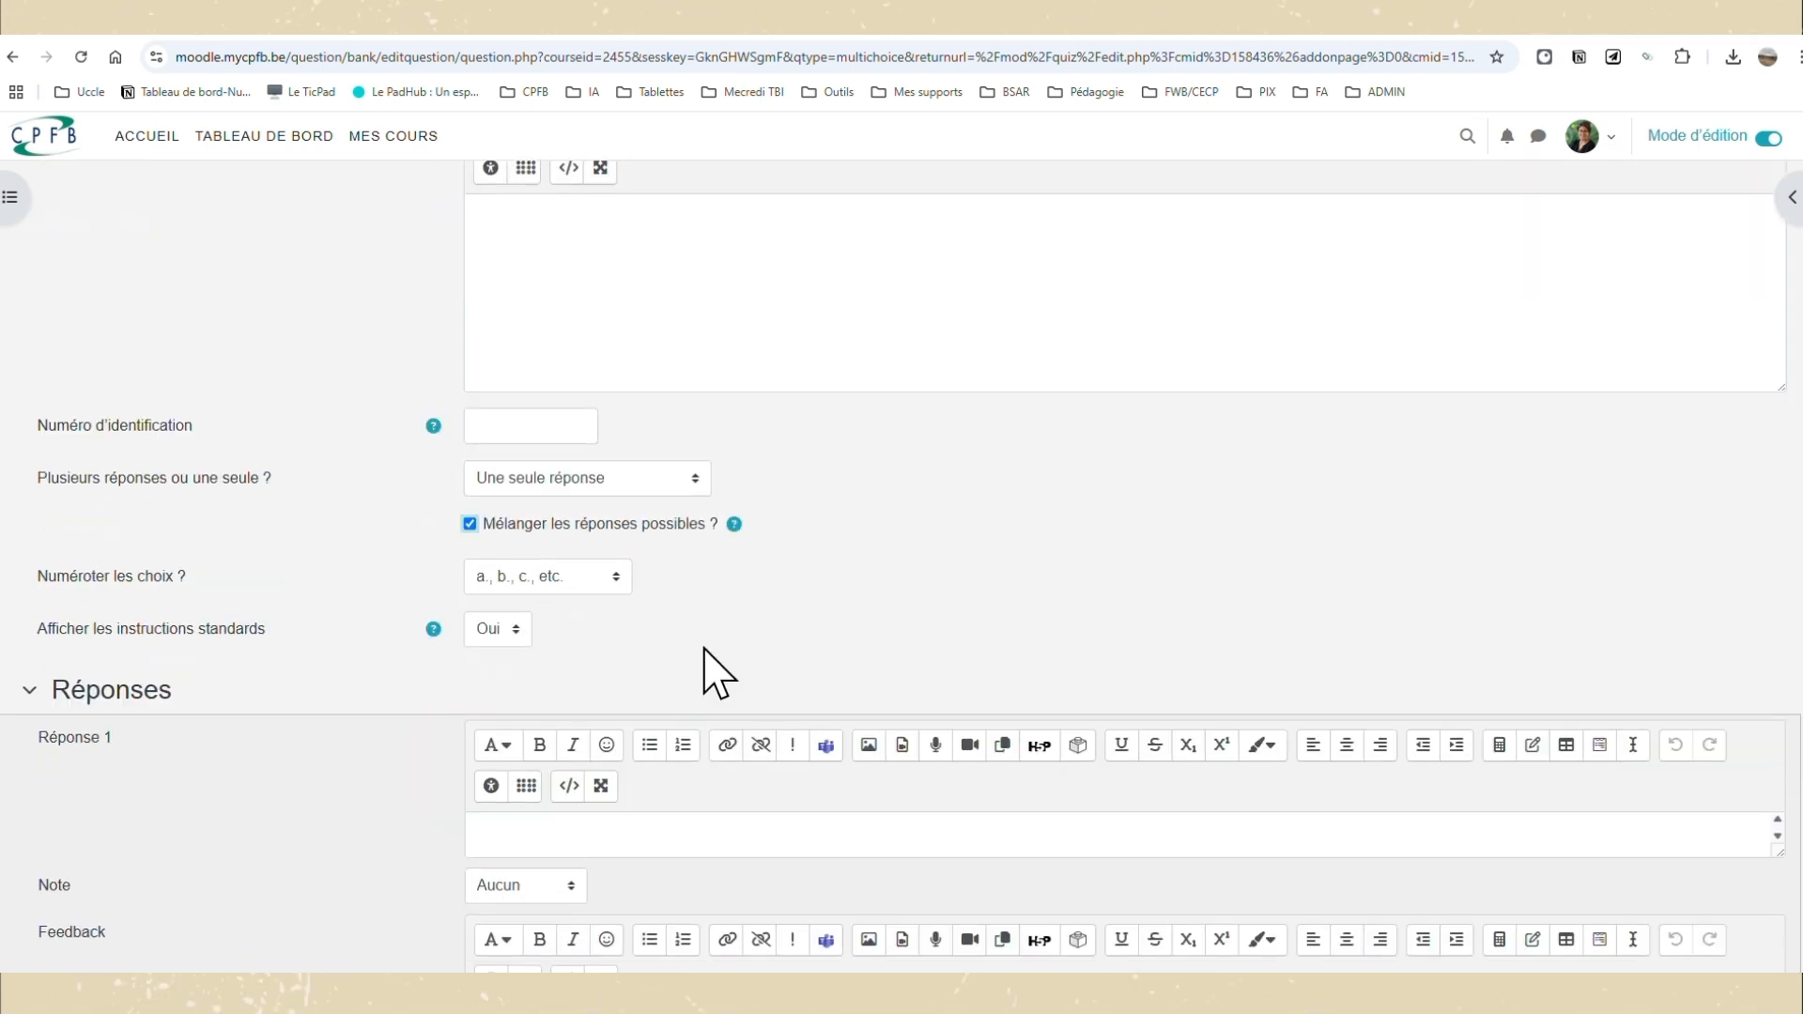
pyautogui.scroll(-2, 687, 734)
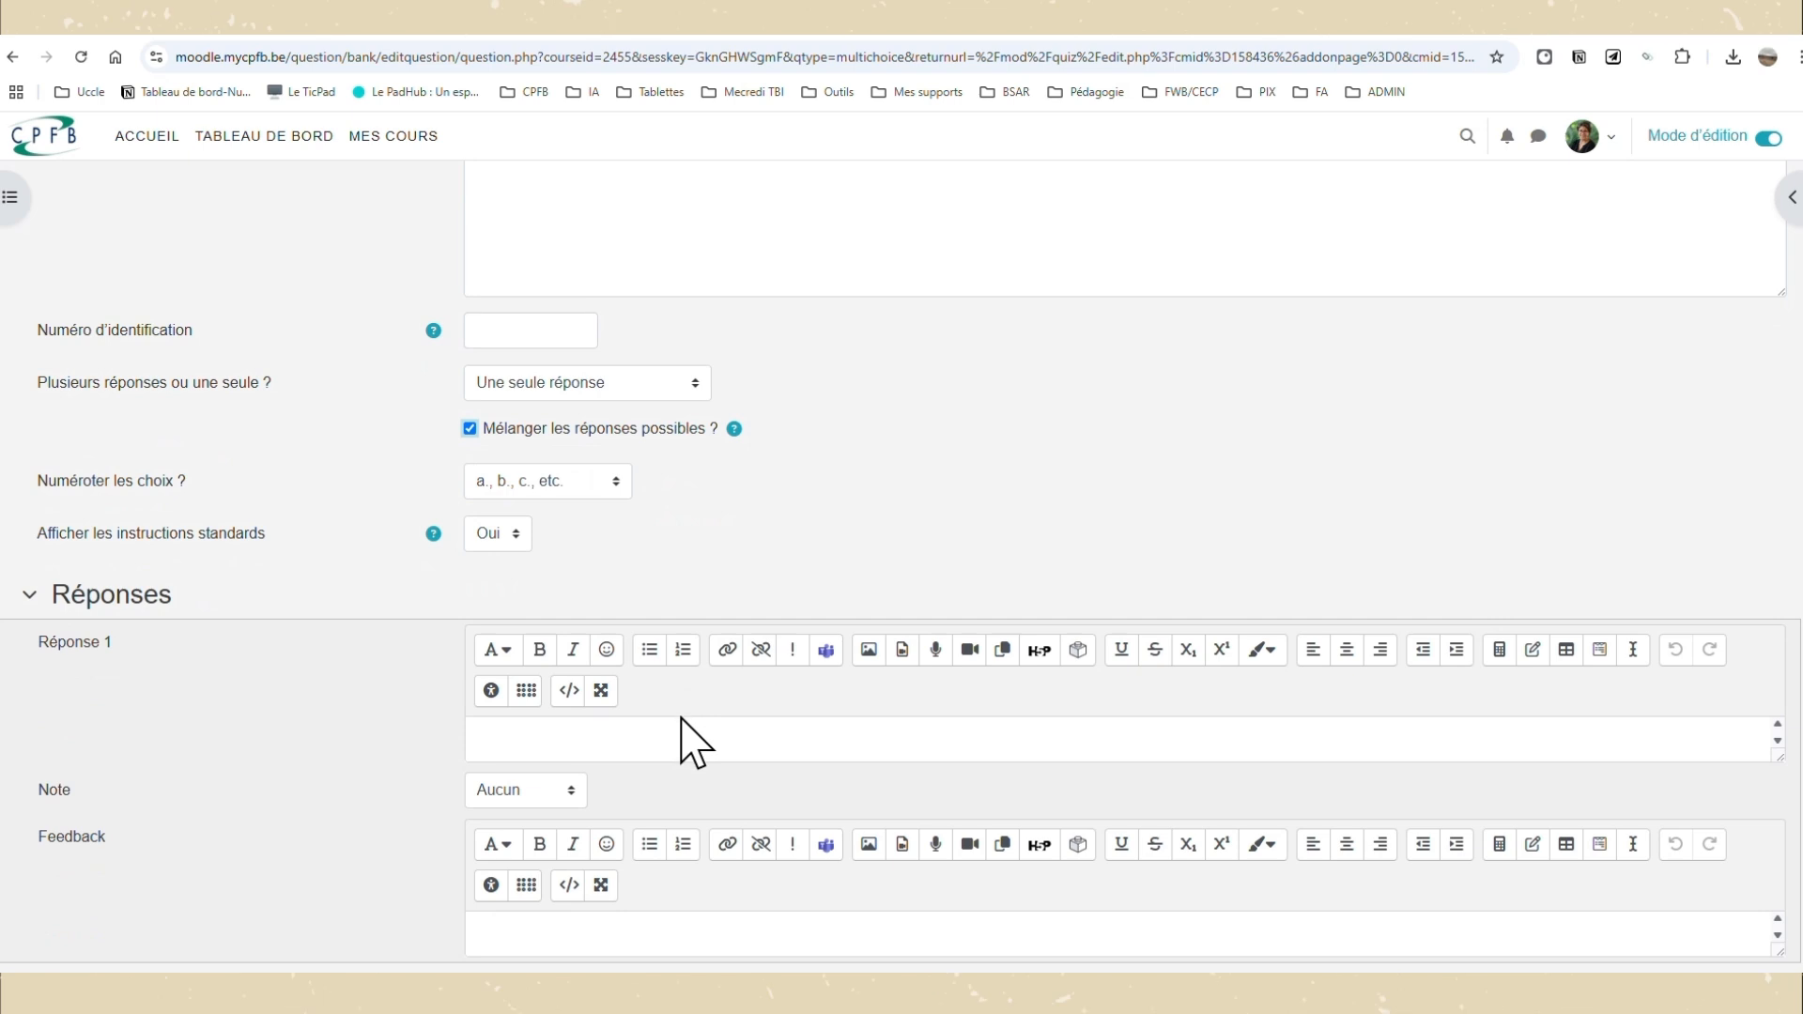
pyautogui.click(675, 648)
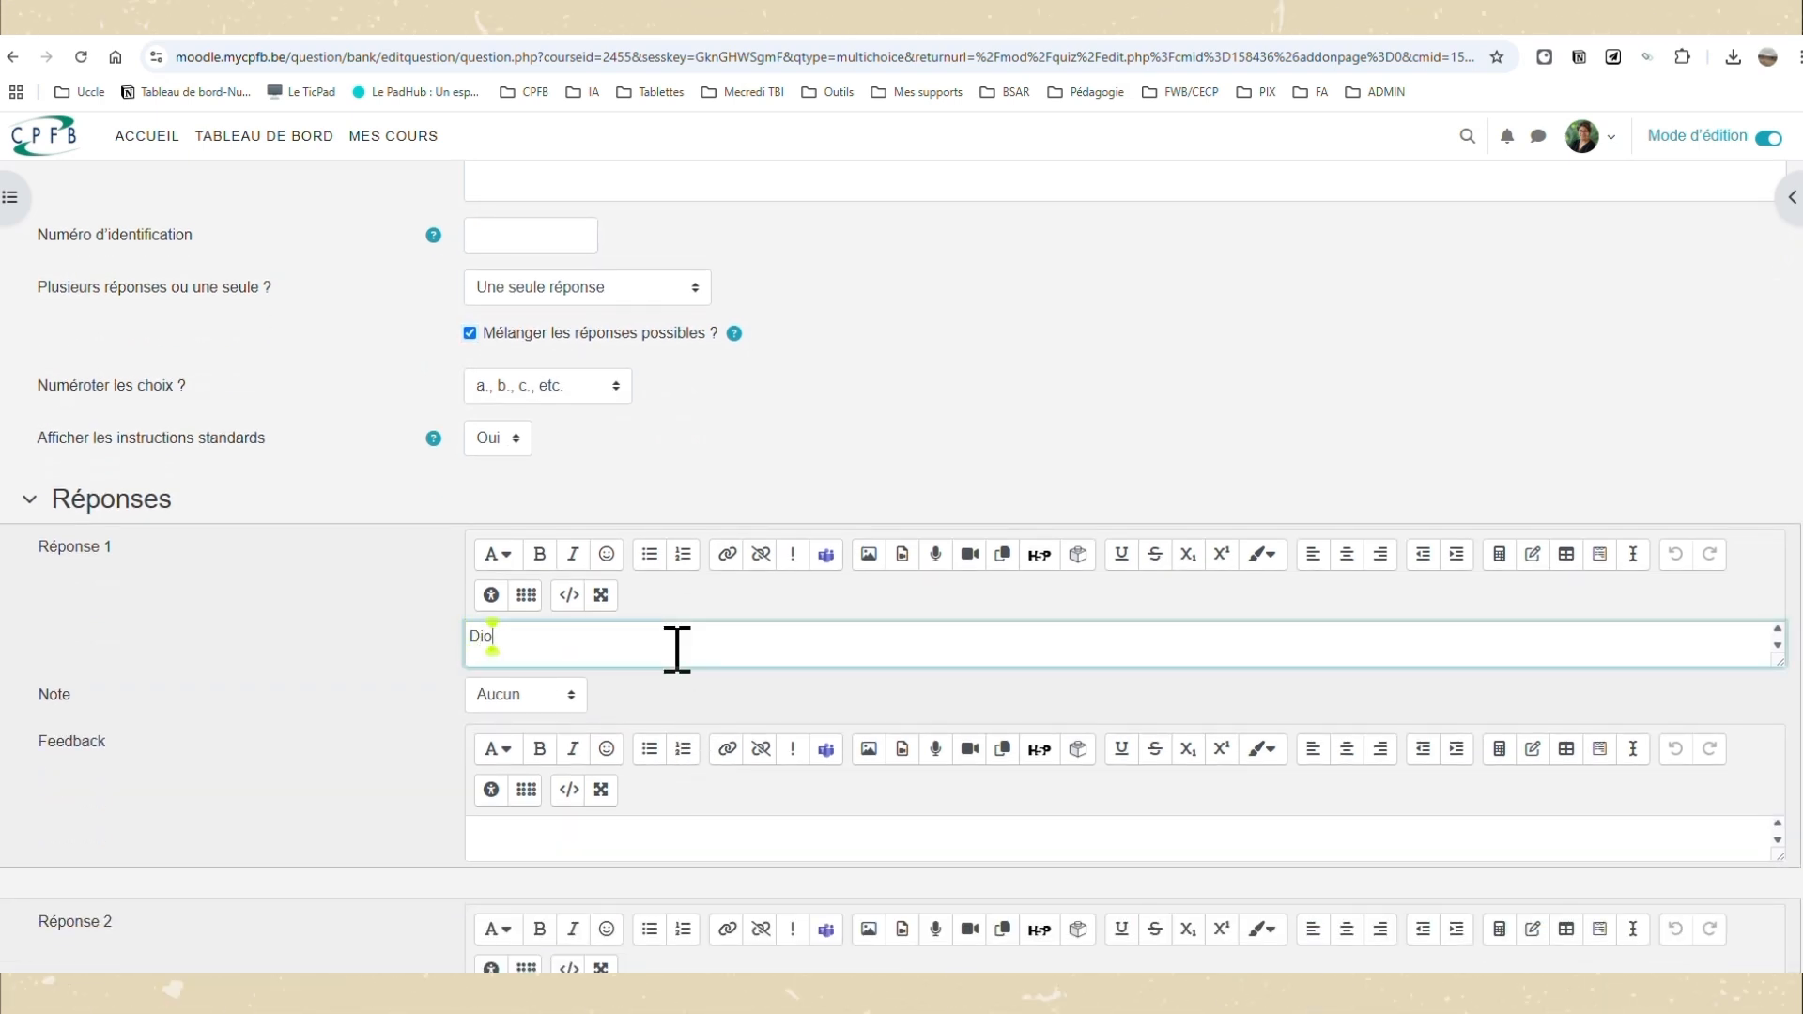
pyautogui.write('DigComp Org')
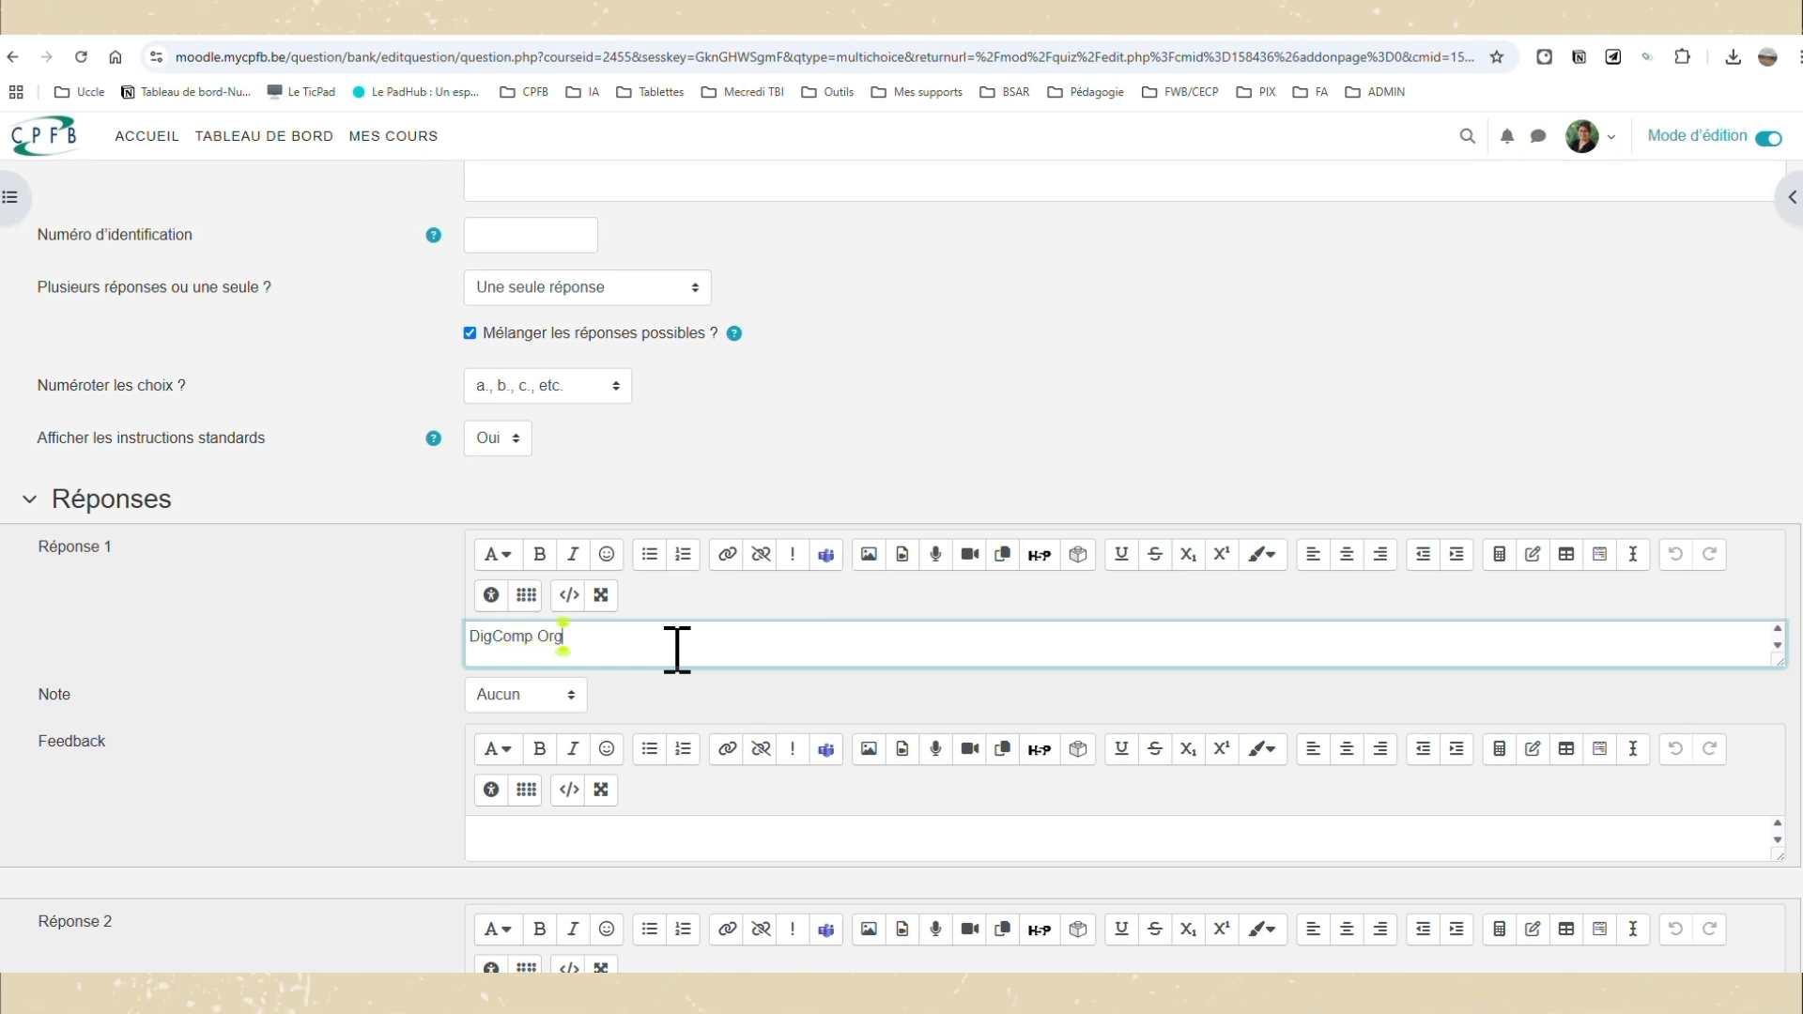
# Enter "DigCompEdu" as the text of Réponse 2.
pyautogui.scroll(-2, 677, 648)
pyautogui.click(644, 839)
pyautogui.write('Di')
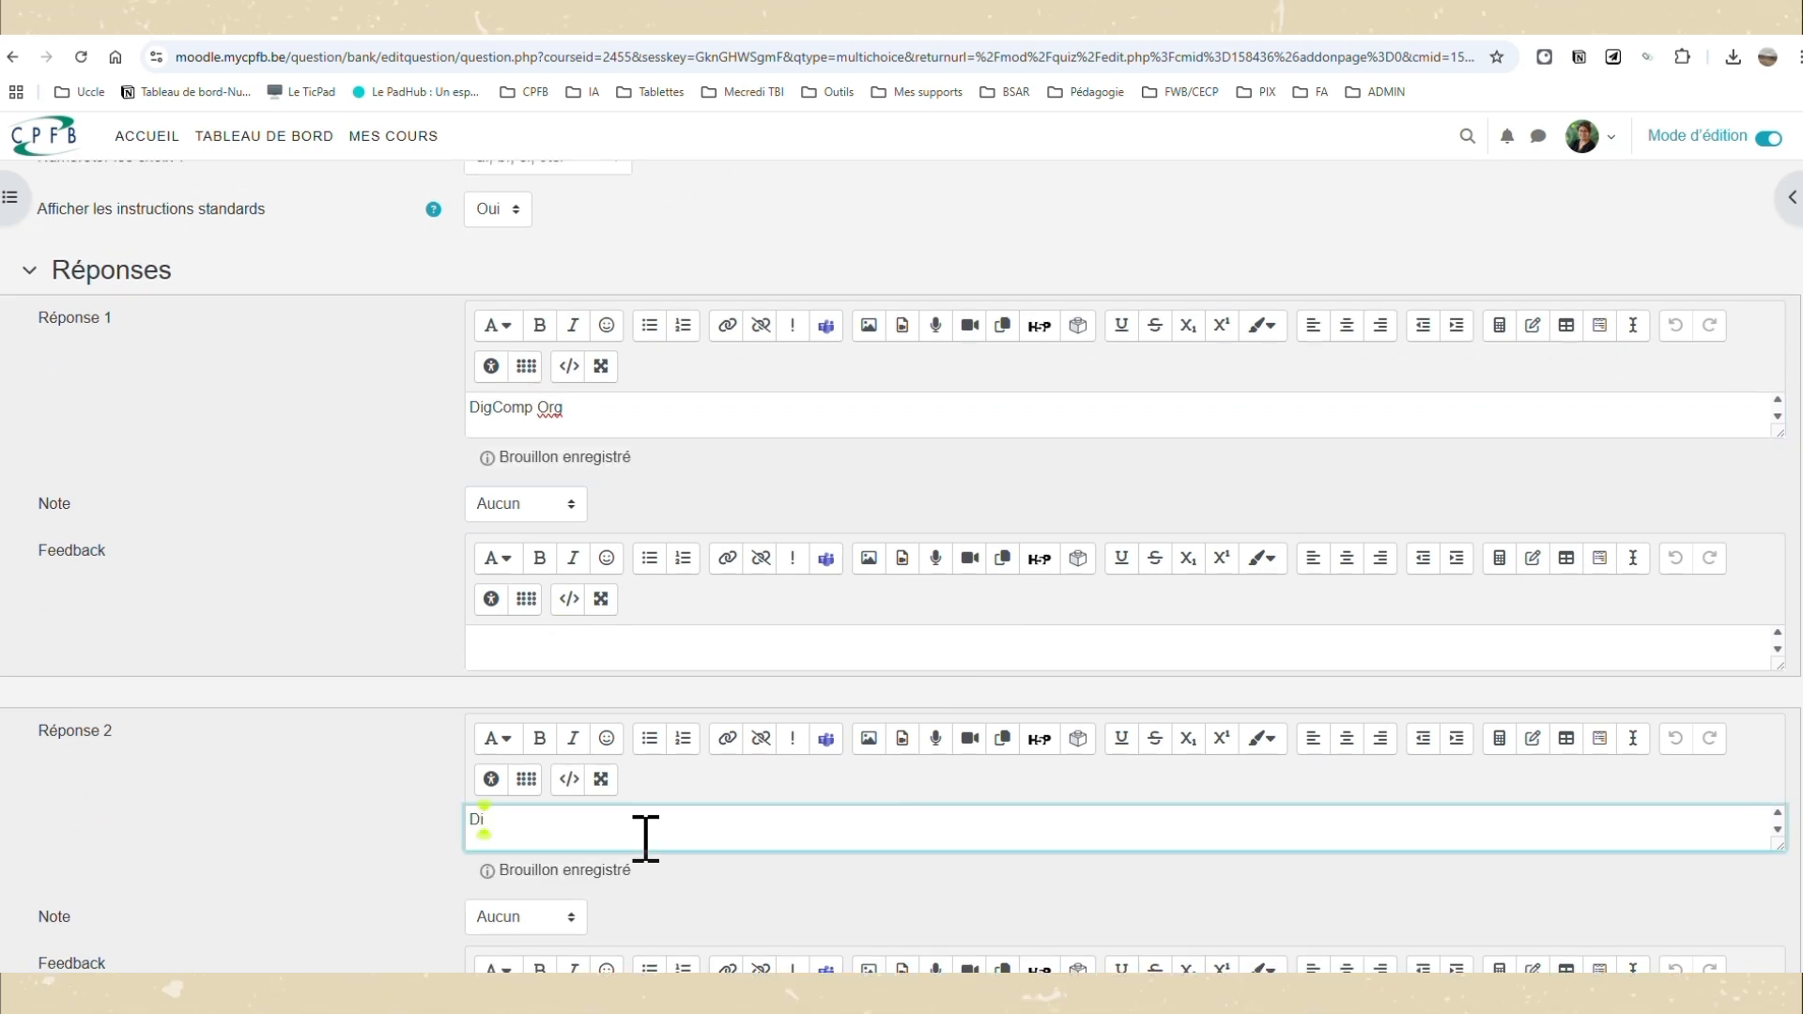
pyautogui.write('gCm')
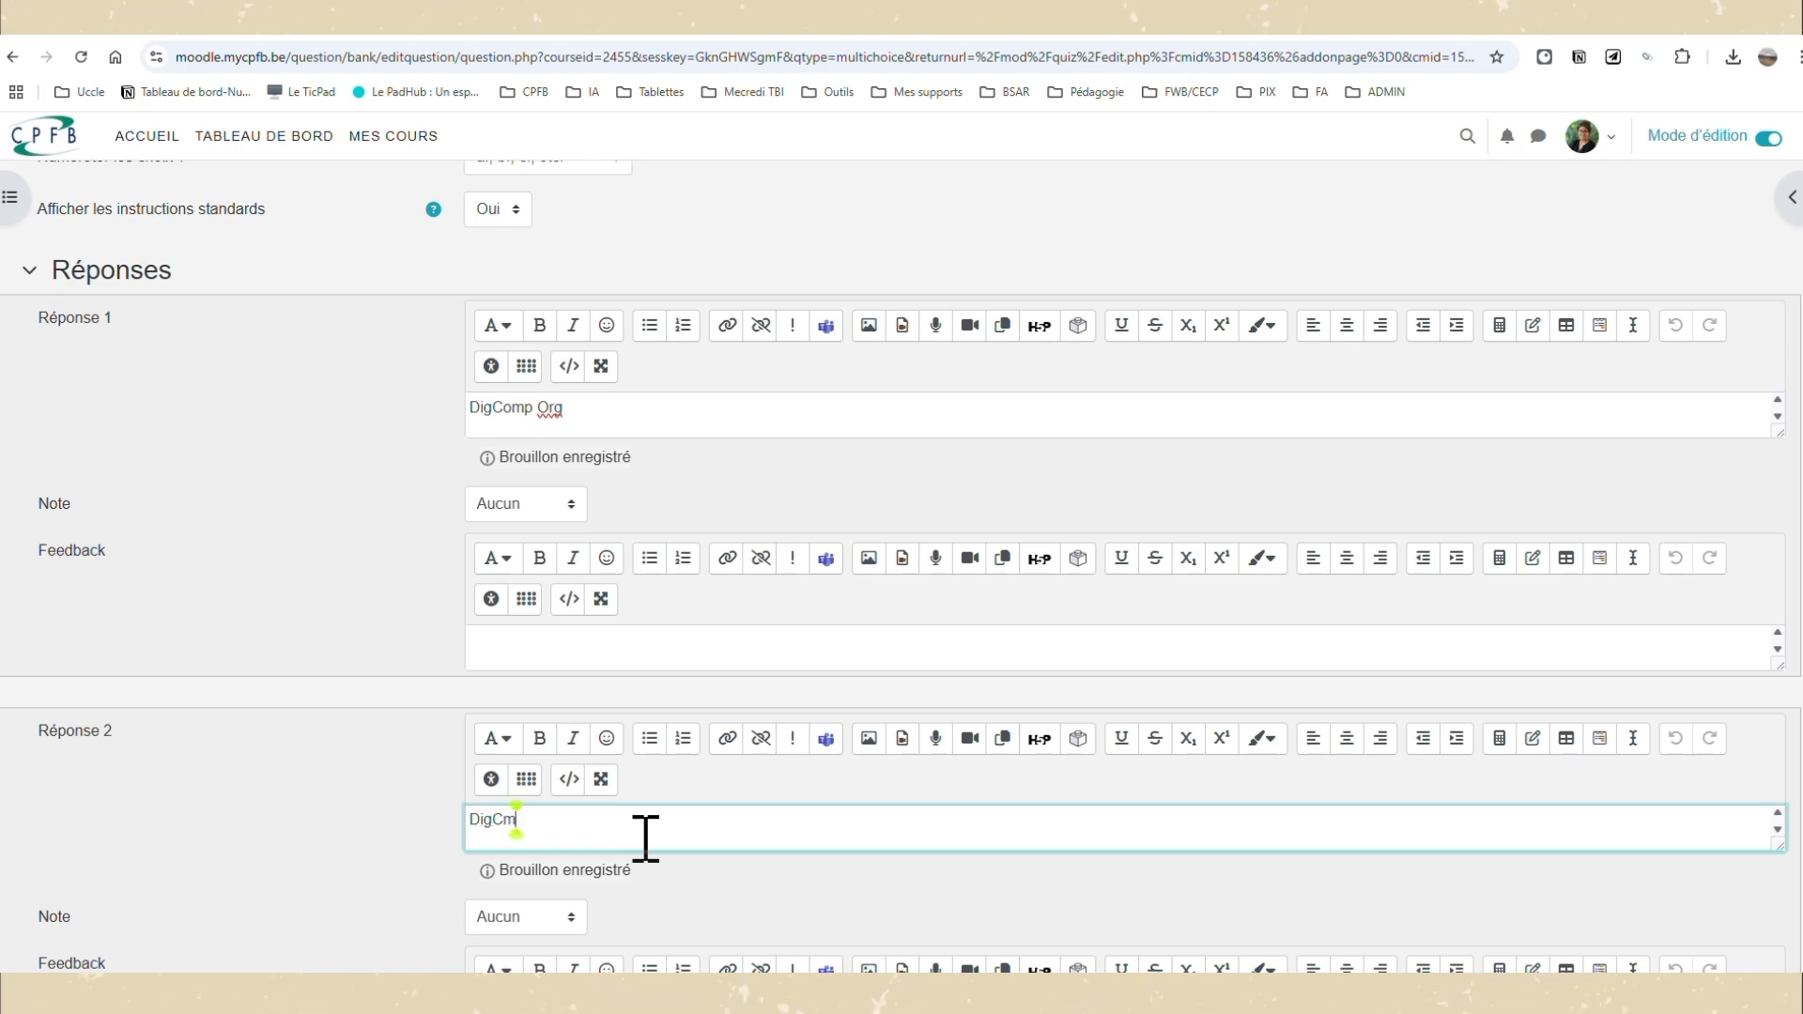
pyautogui.press('BackSpace')
pyautogui.write('omp')
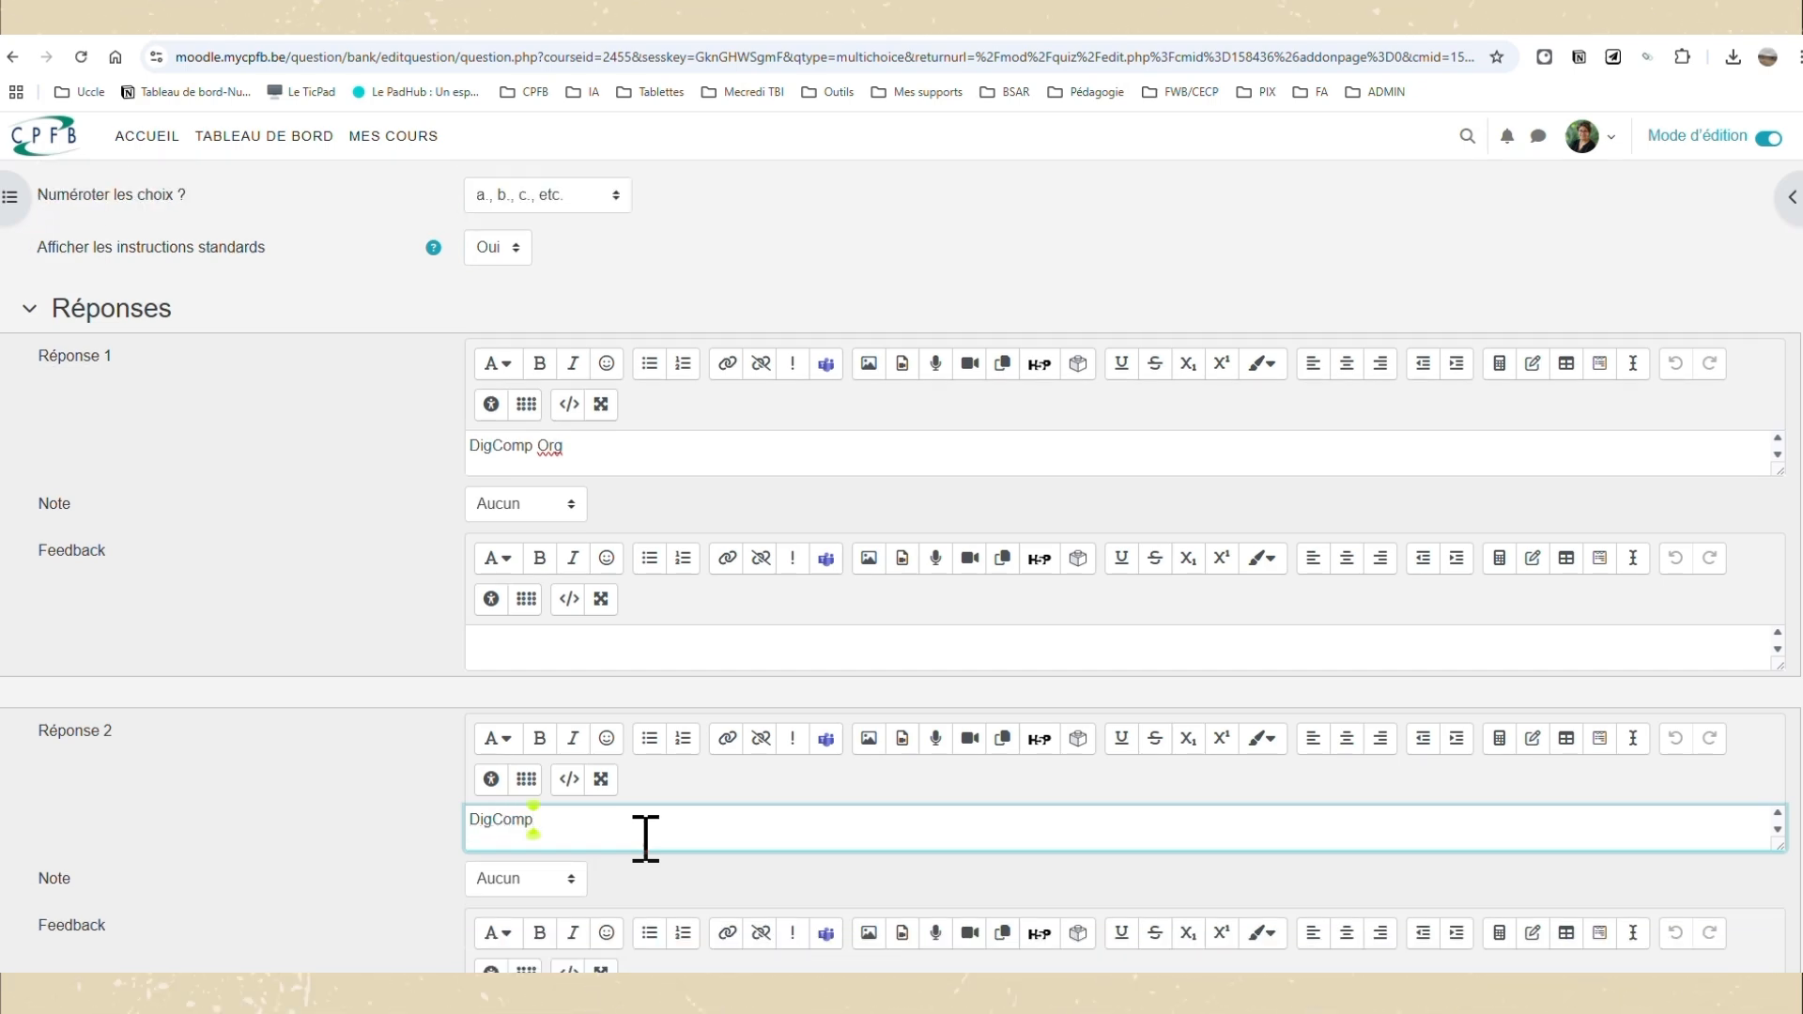
pyautogui.write('Edu')
# Enter "DigComp Citizens" as Réponse 3 and add a space in Réponse 2 so it reads "DigComp Edu".
pyautogui.scroll(-5, 654, 839)
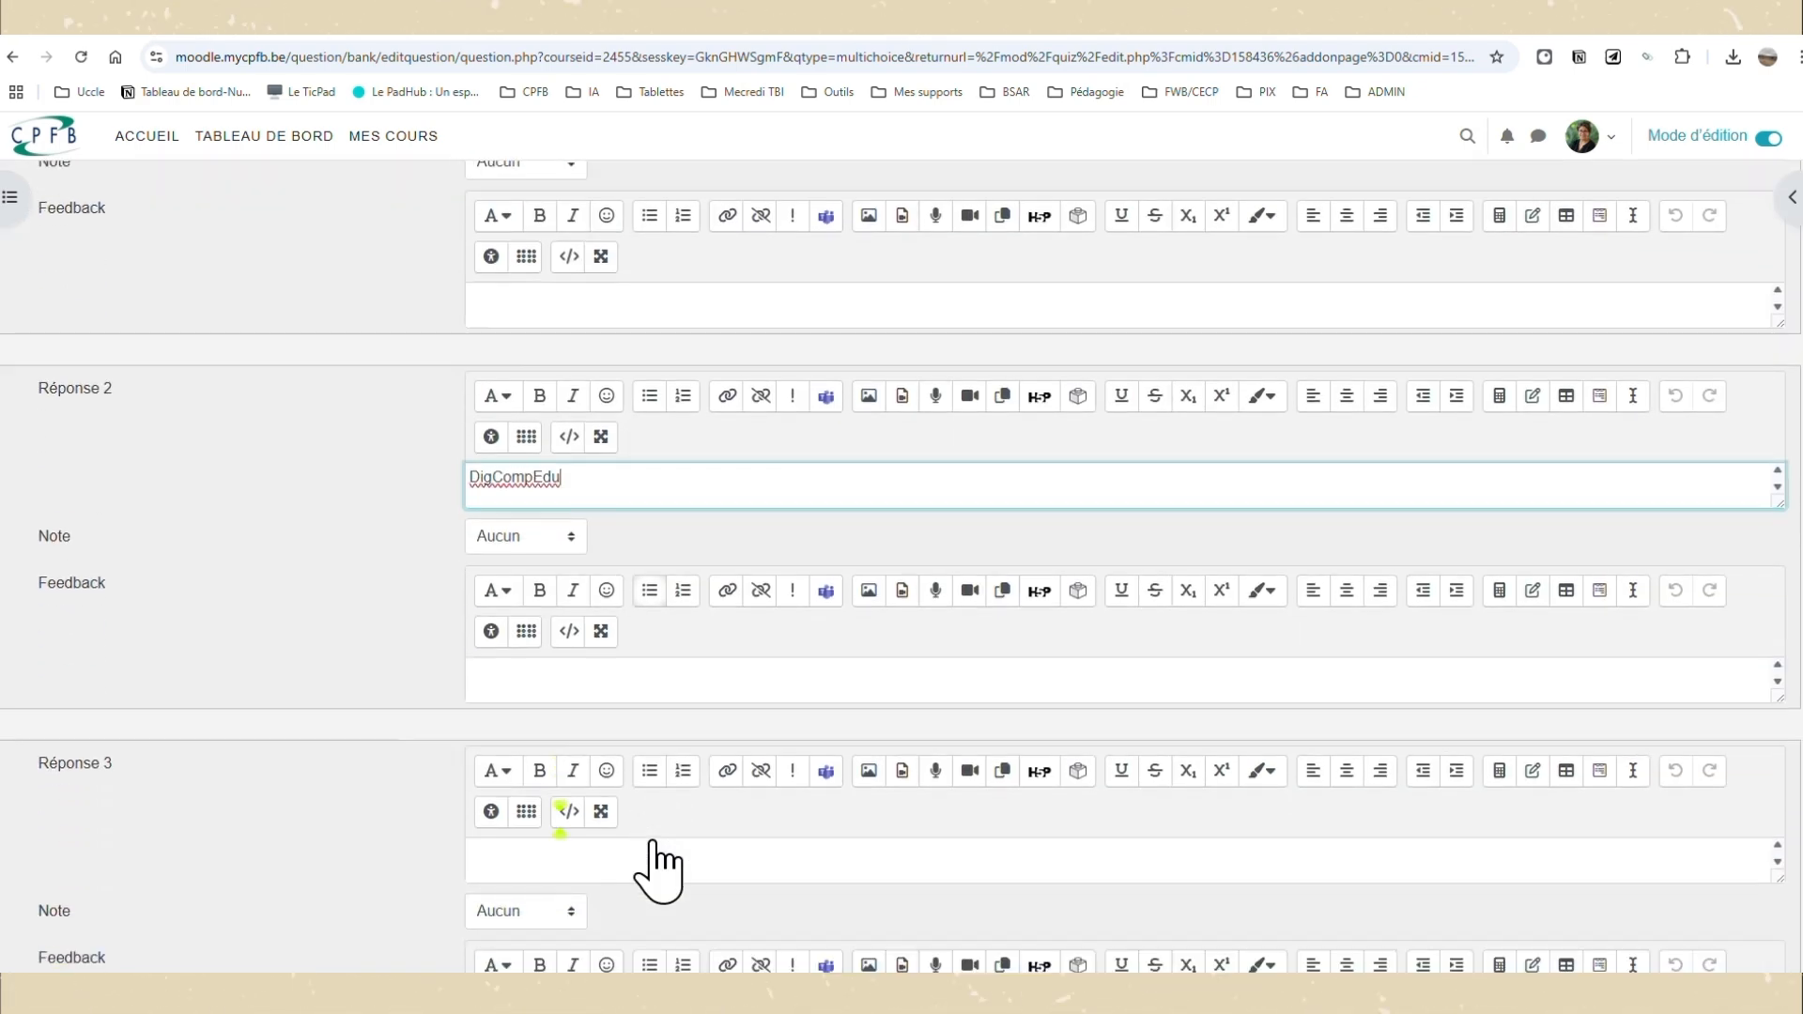
pyautogui.click(614, 739)
pyautogui.write('DigComp')
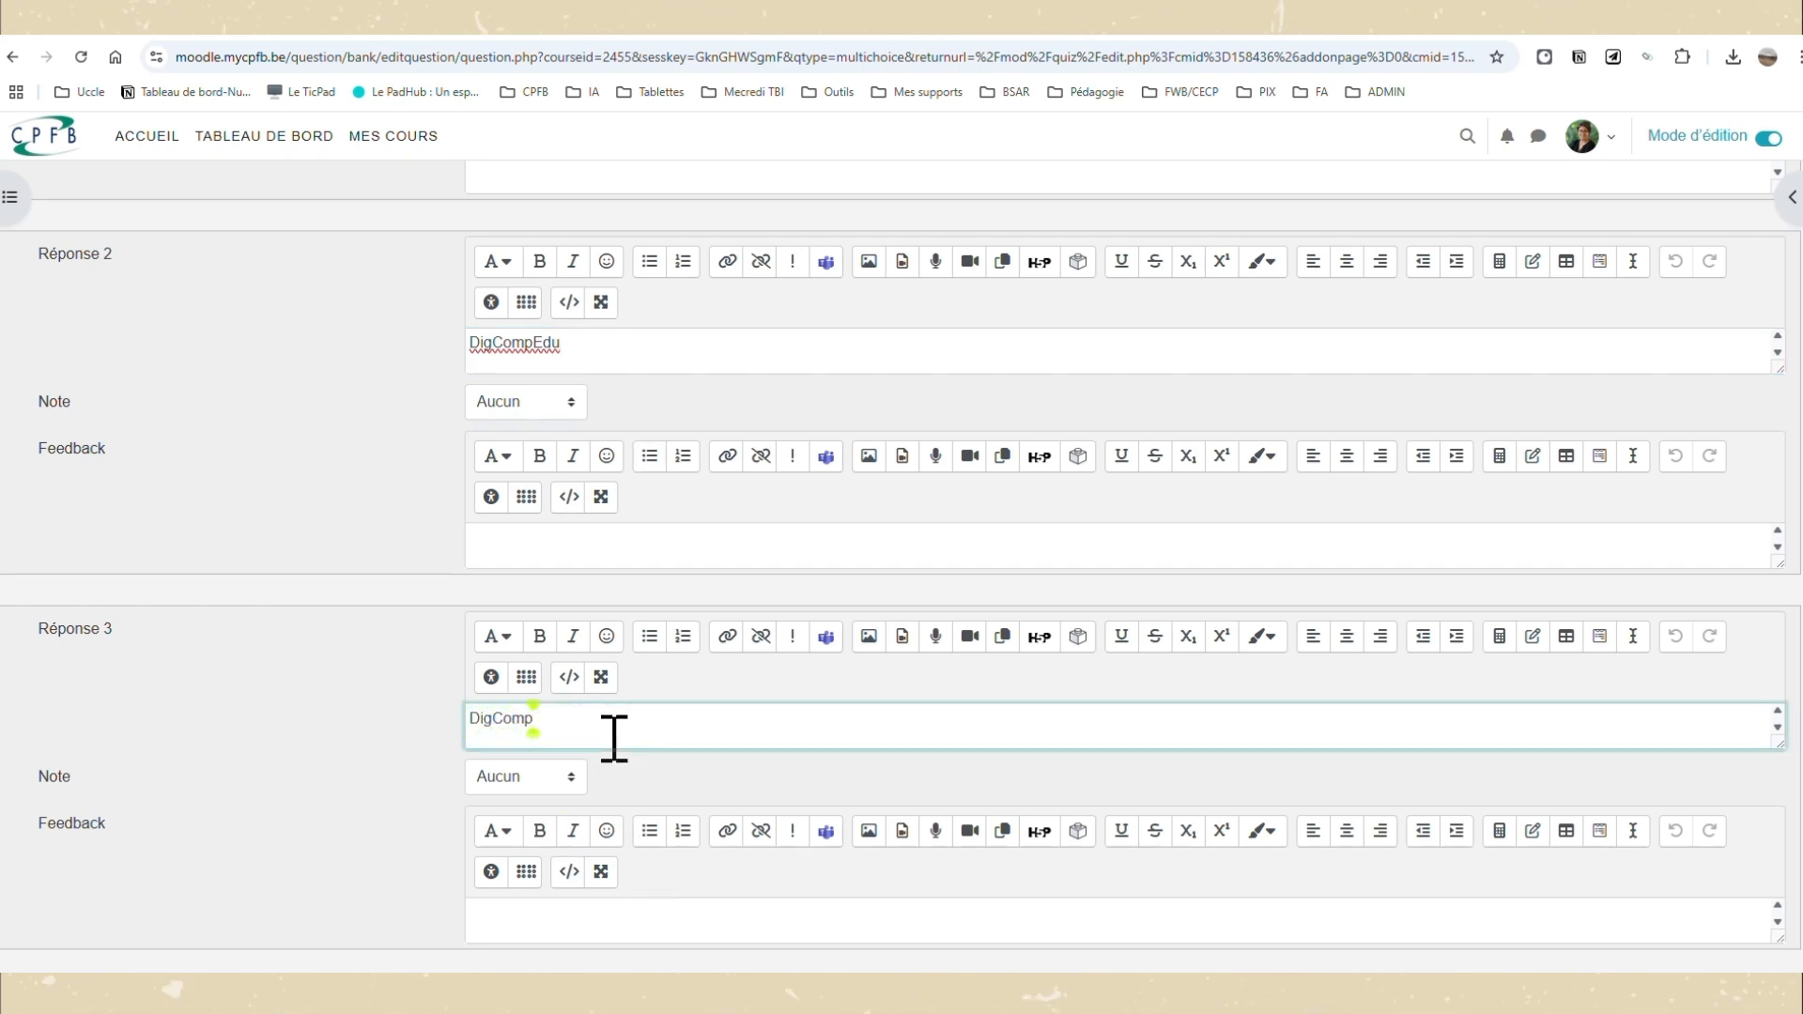
pyautogui.write(' Citizens')
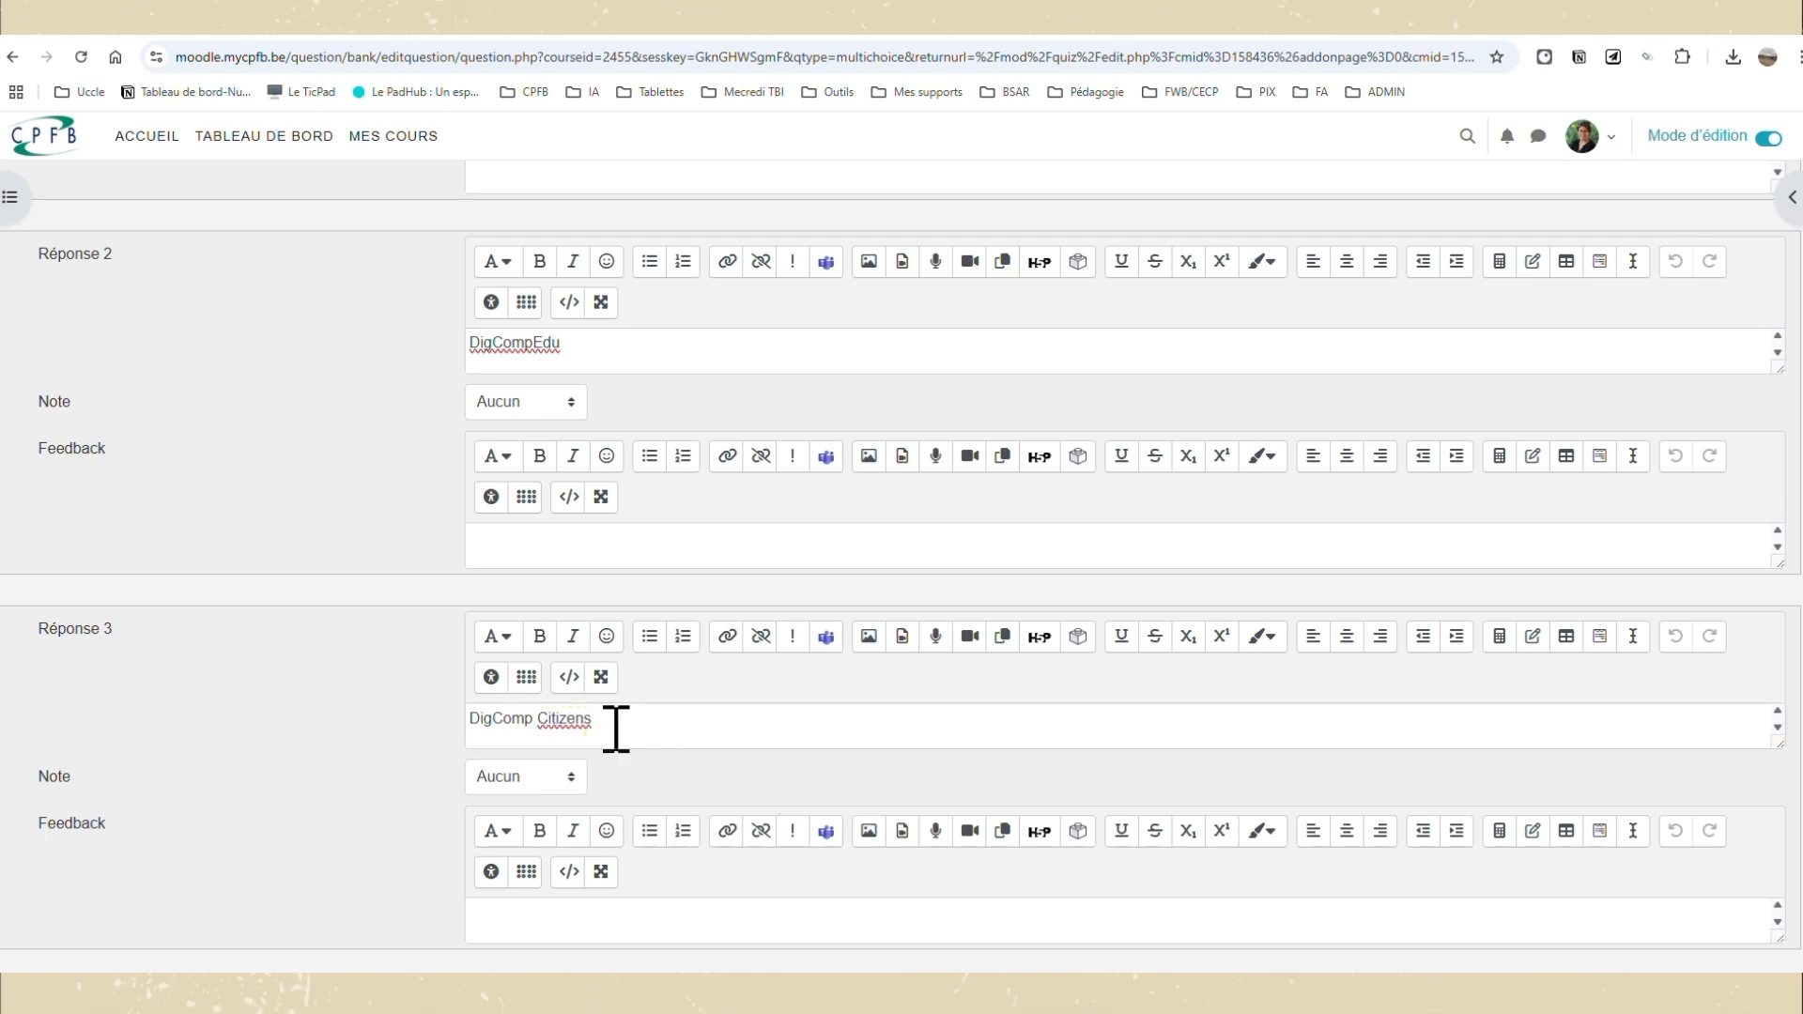
pyautogui.click(531, 345)
pyautogui.scroll(3, 619, 432)
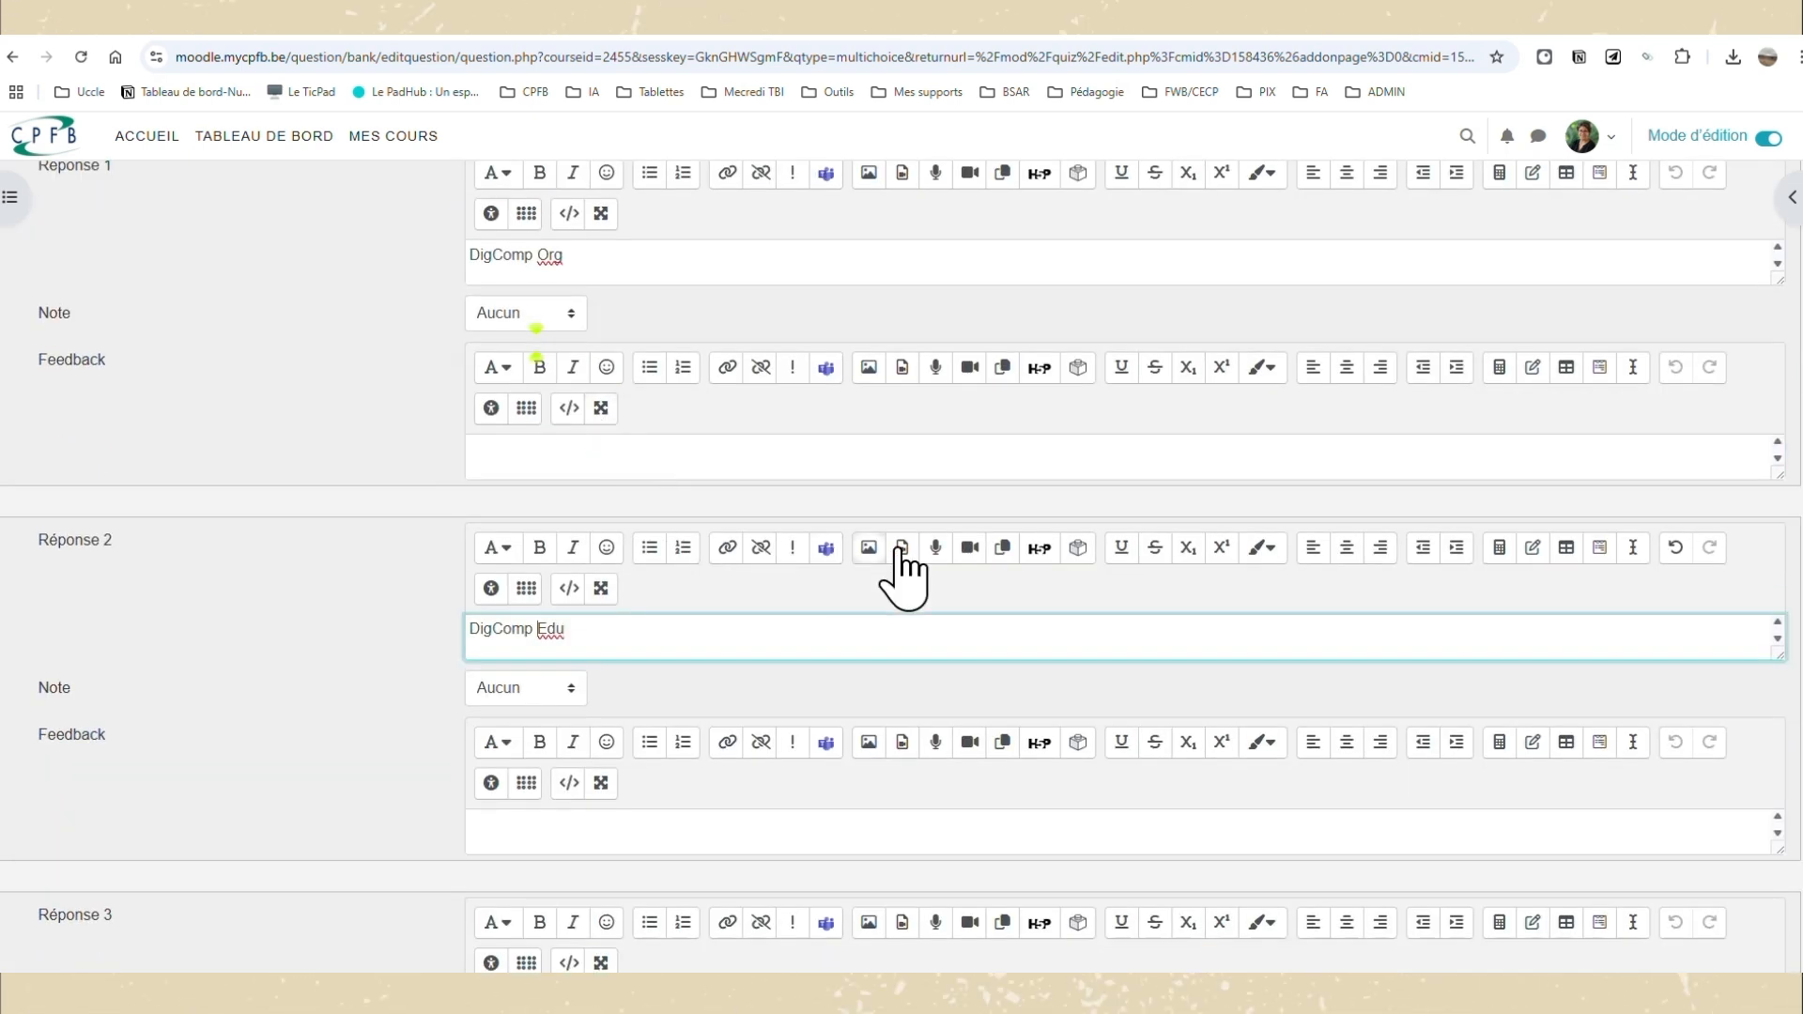
# Set the grade of Réponse 2 (DigComp Edu) to 100%.
pyautogui.scroll(-1, 817, 615)
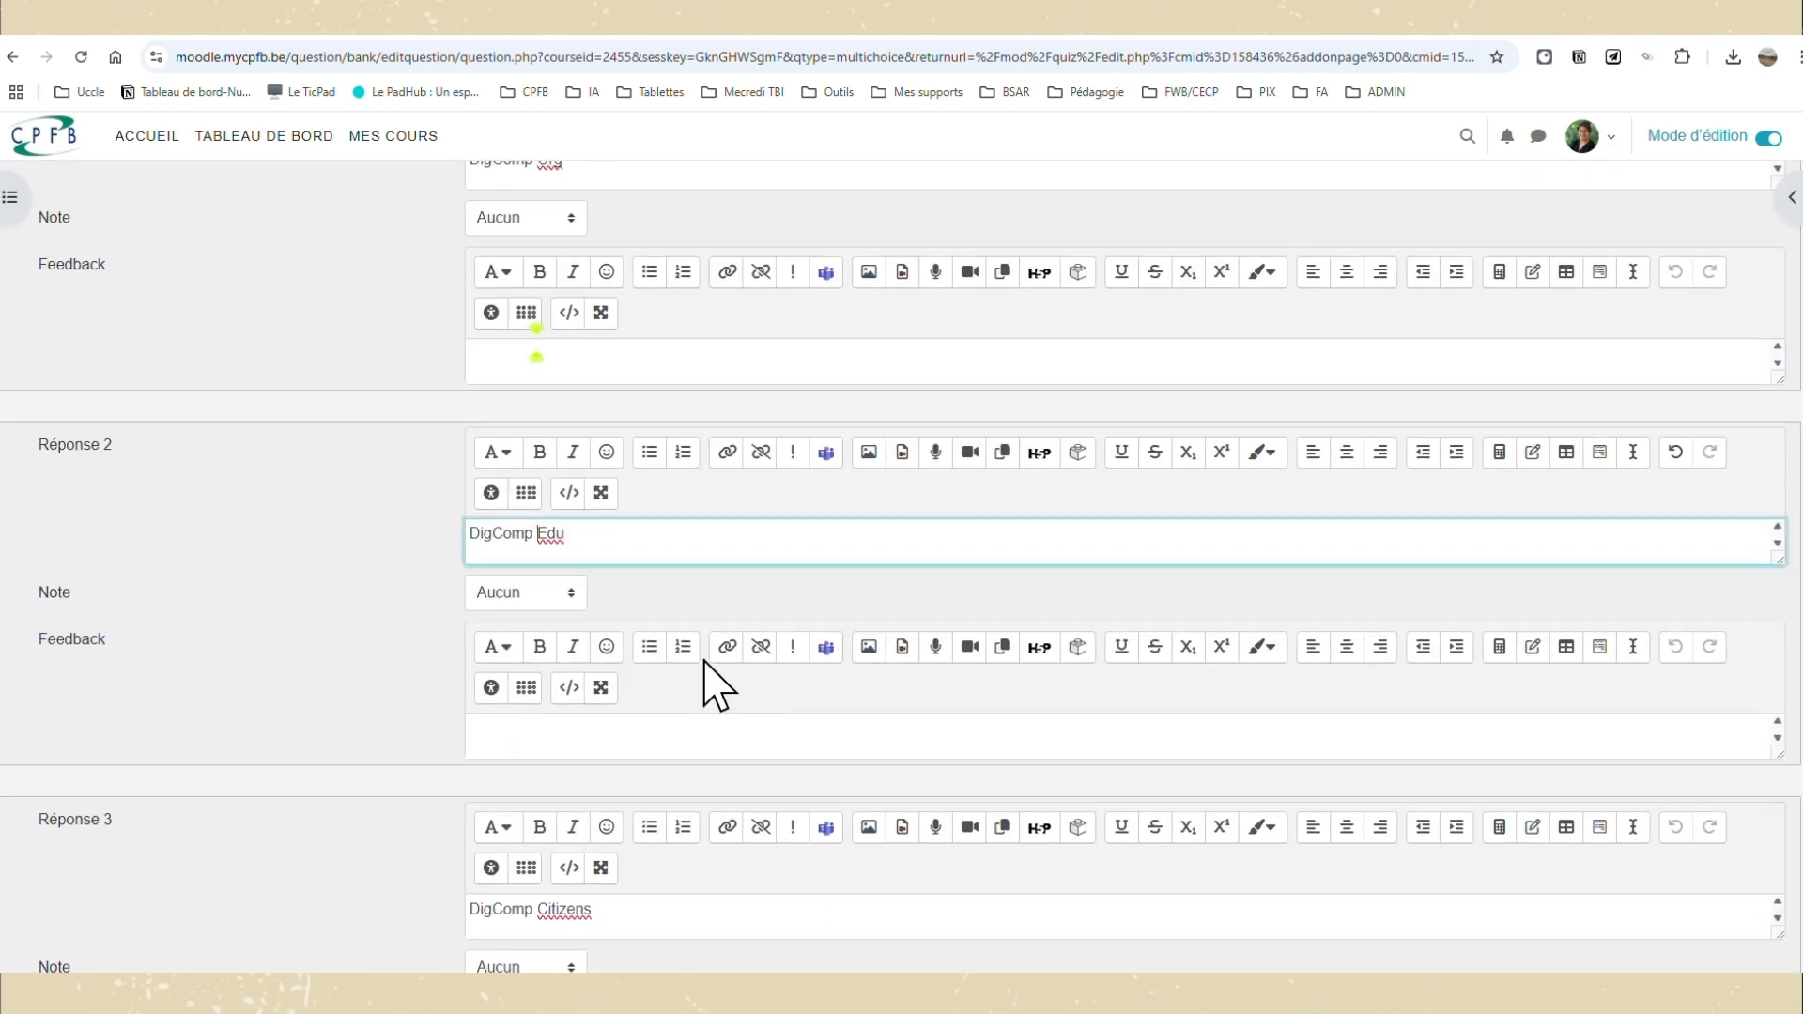
pyautogui.click(579, 595)
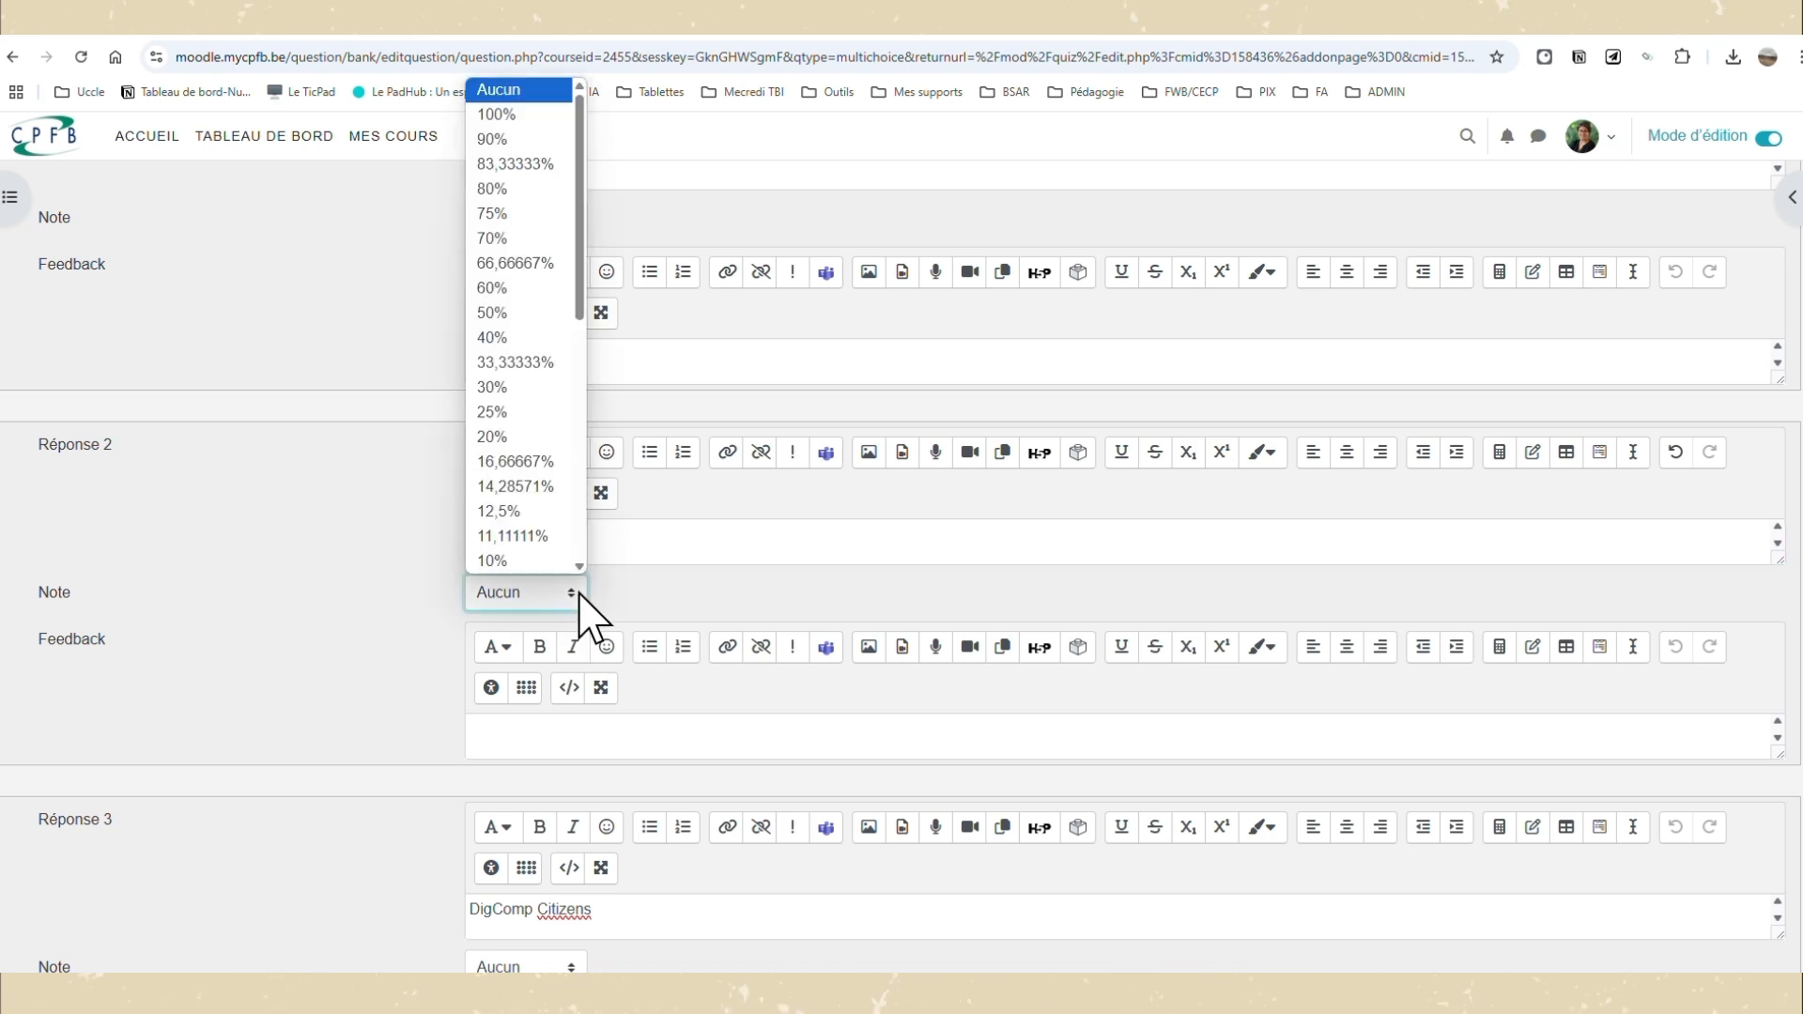
pyautogui.click(514, 113)
pyautogui.click(603, 747)
pyautogui.scroll(-1, 930, 791)
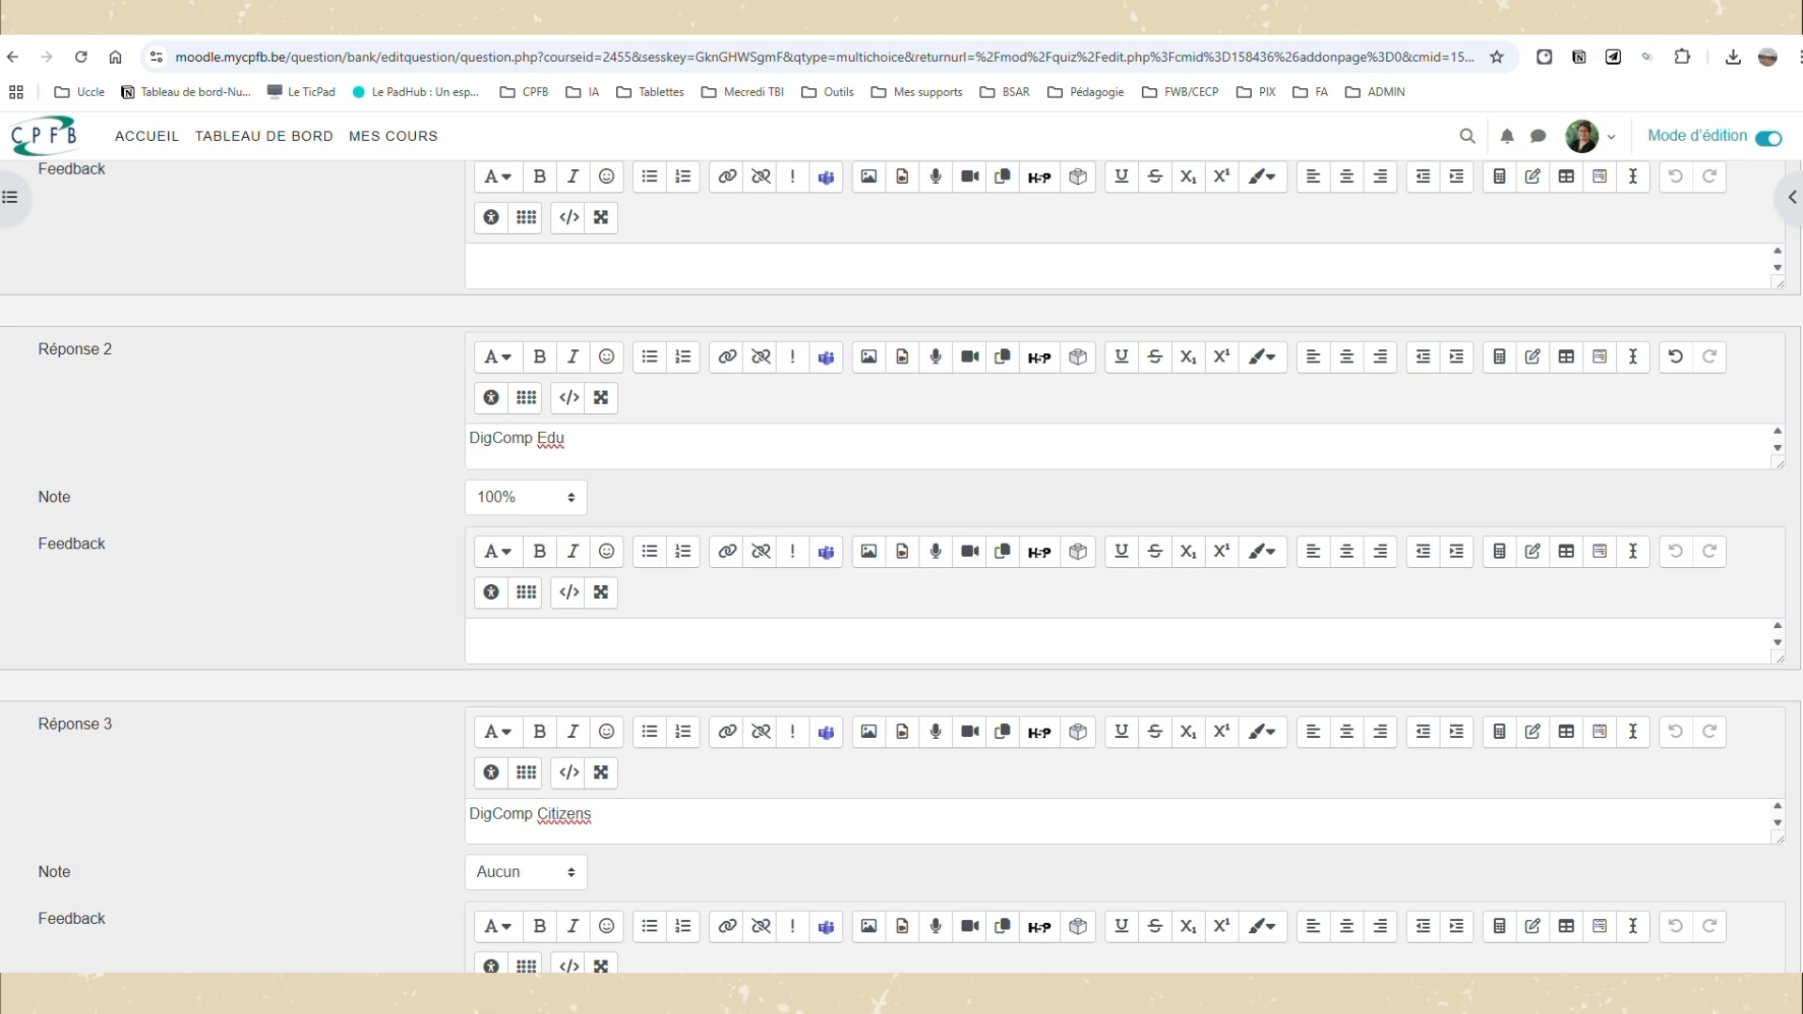
# Replace the combined feedback for all correct answers with "DigCompEdu est spécifiquement conçu pour accompagner les enseignants dans leur développement professionnel numérique.".
pyautogui.scroll(-12, 877, 792)
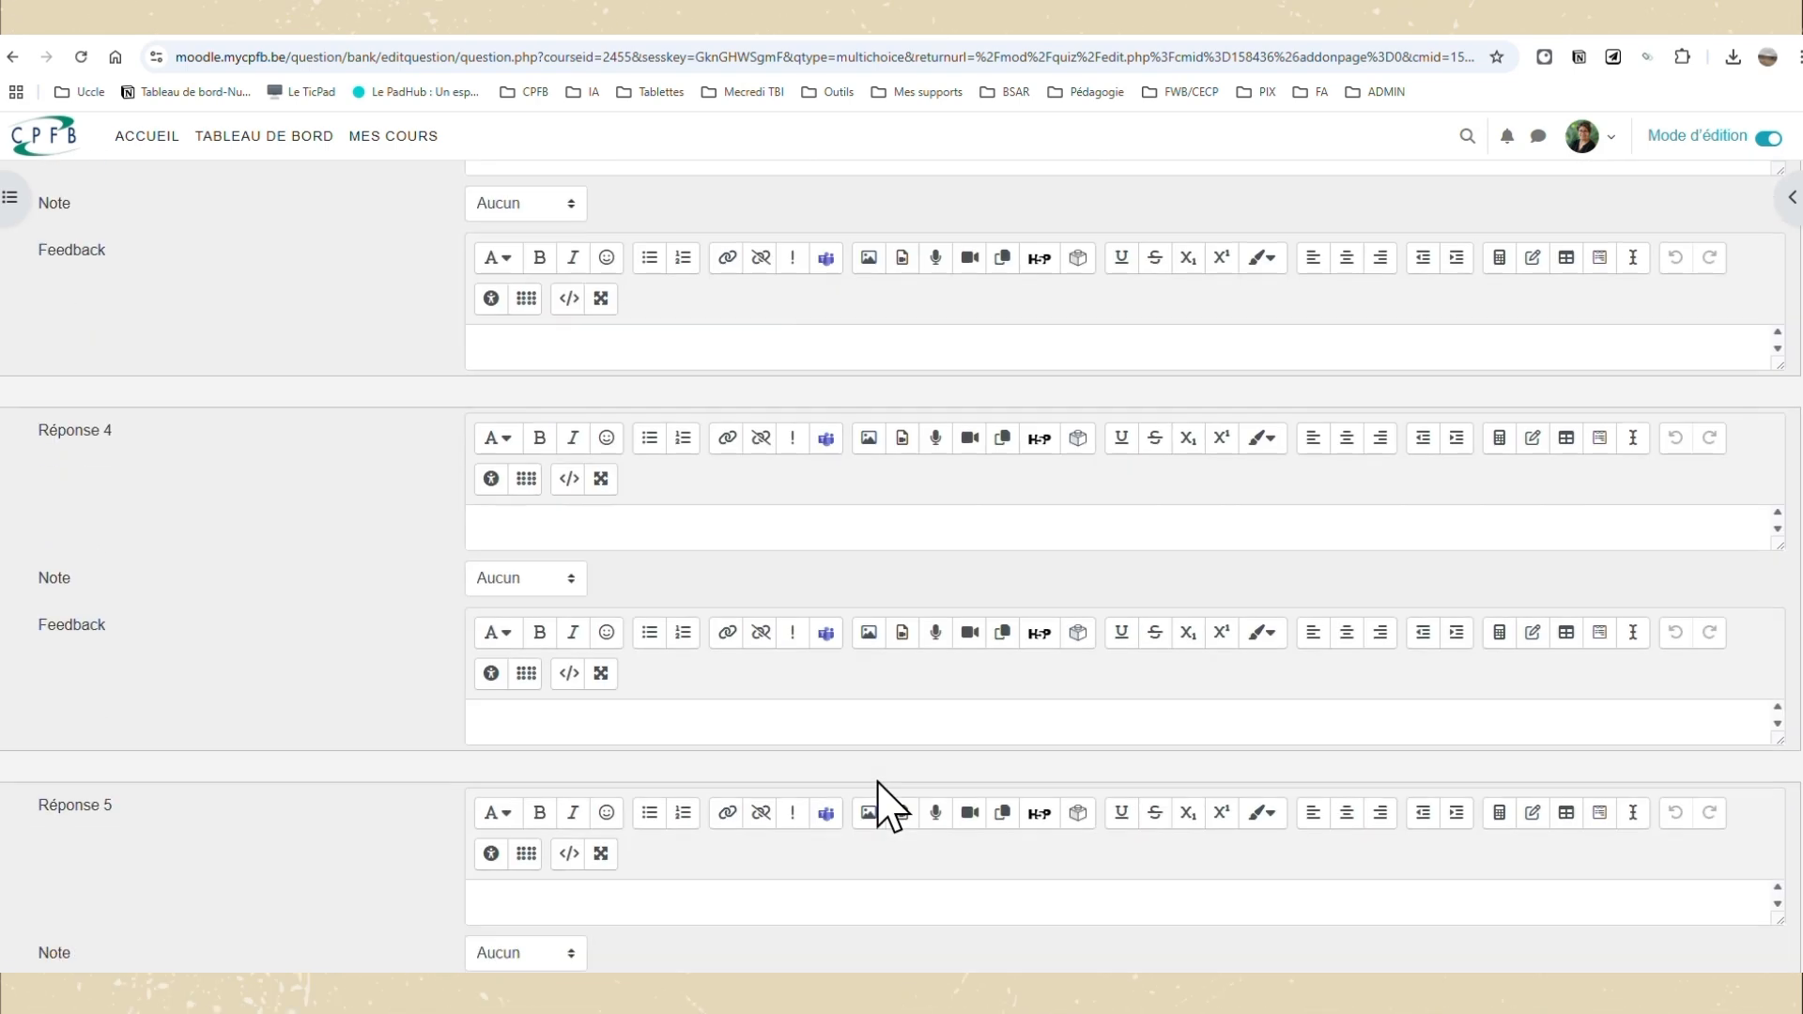
pyautogui.scroll(-2, 761, 798)
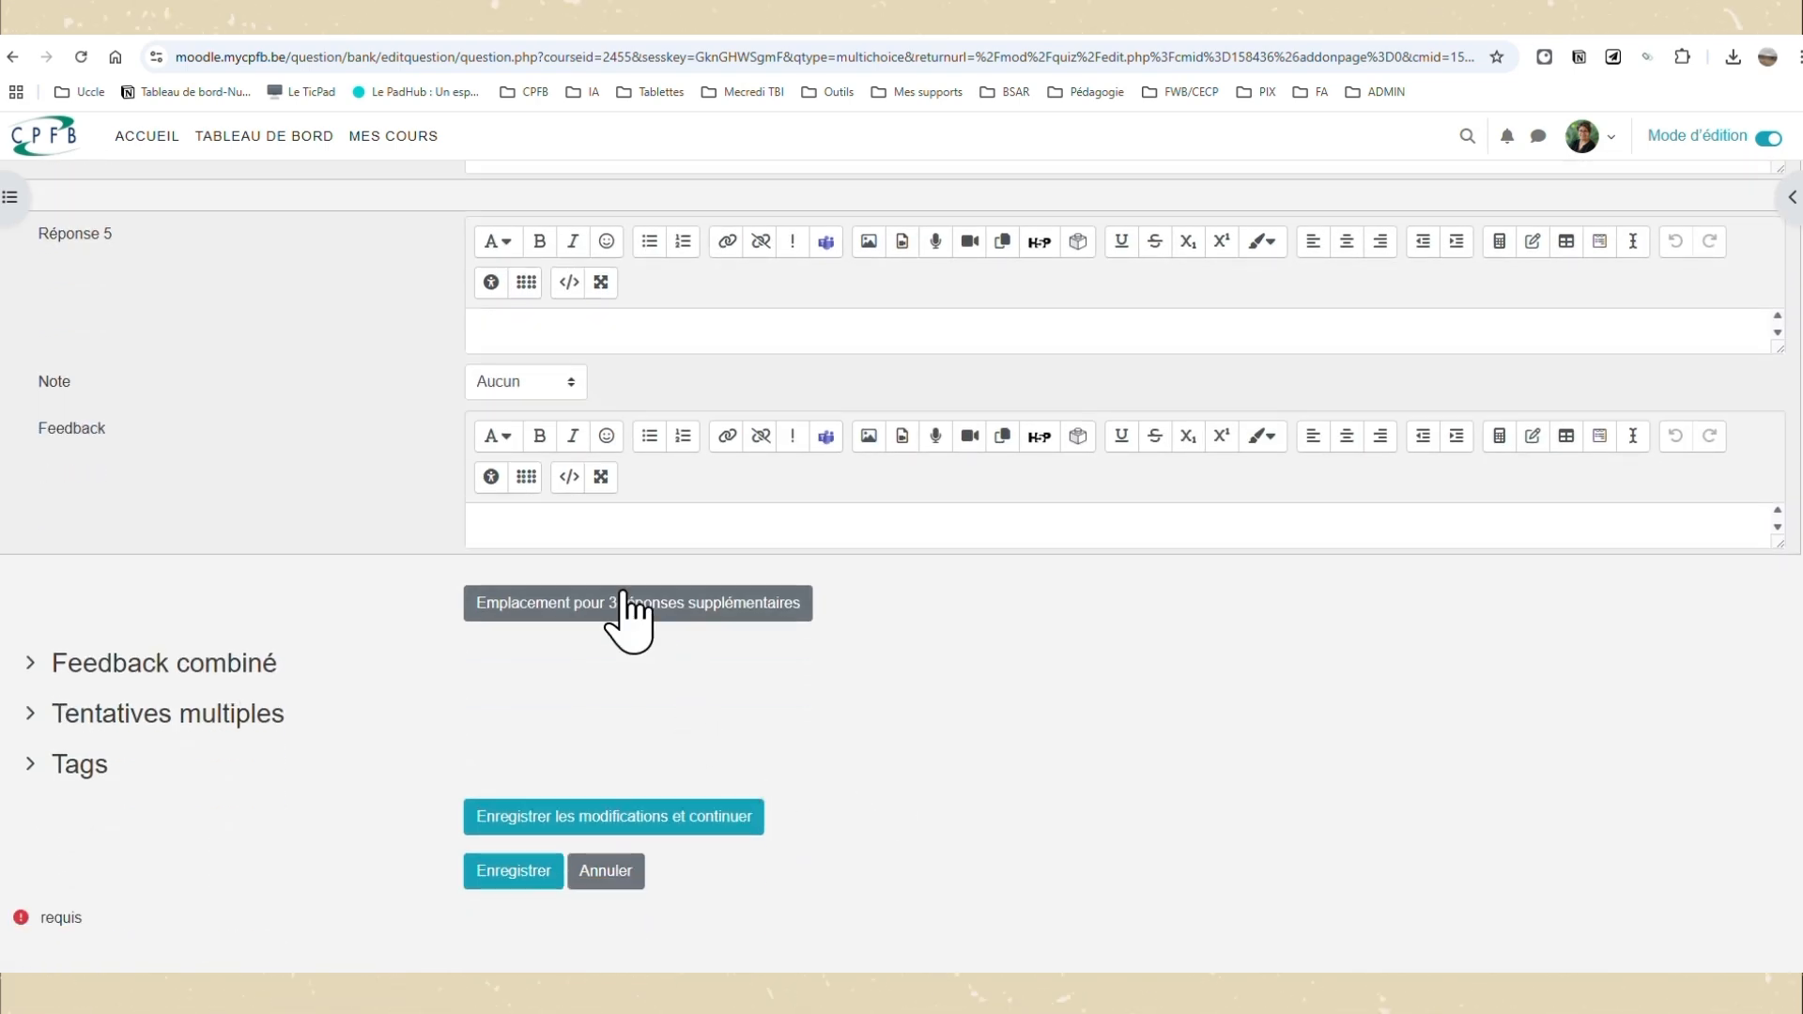
pyautogui.click(28, 664)
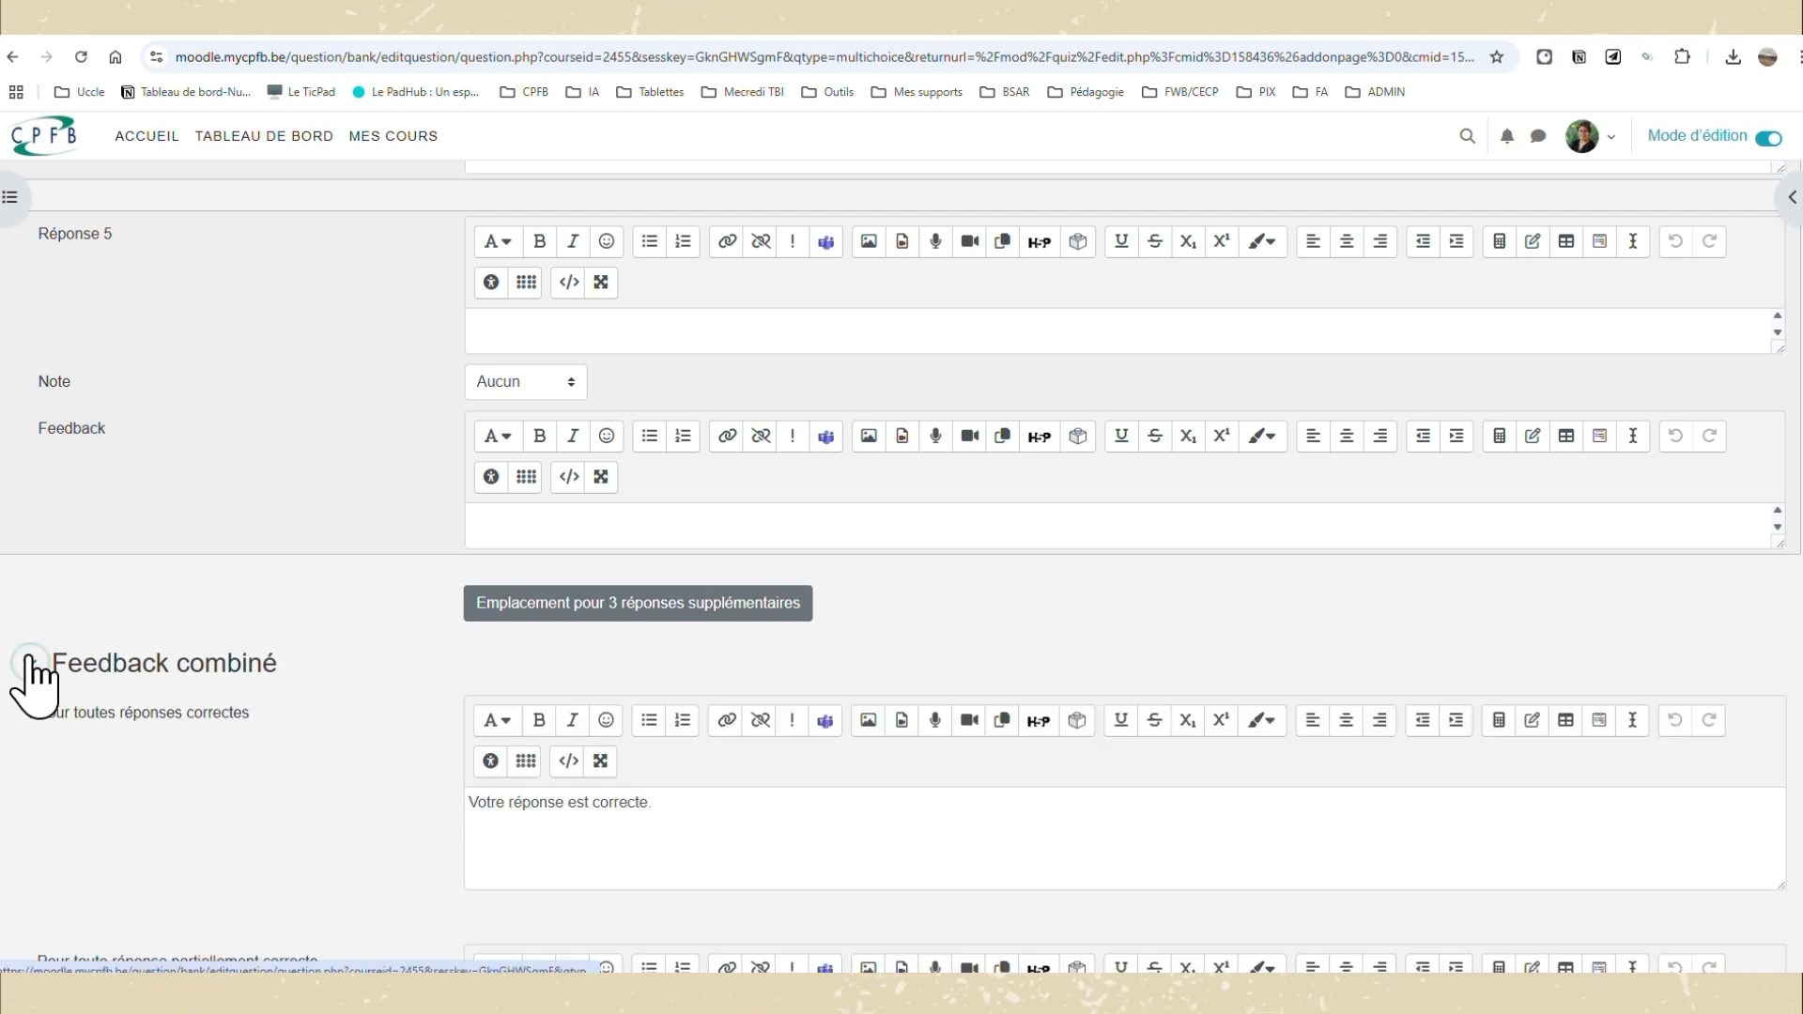
pyautogui.moveTo(709, 796); pyautogui.dragTo(375, 797)
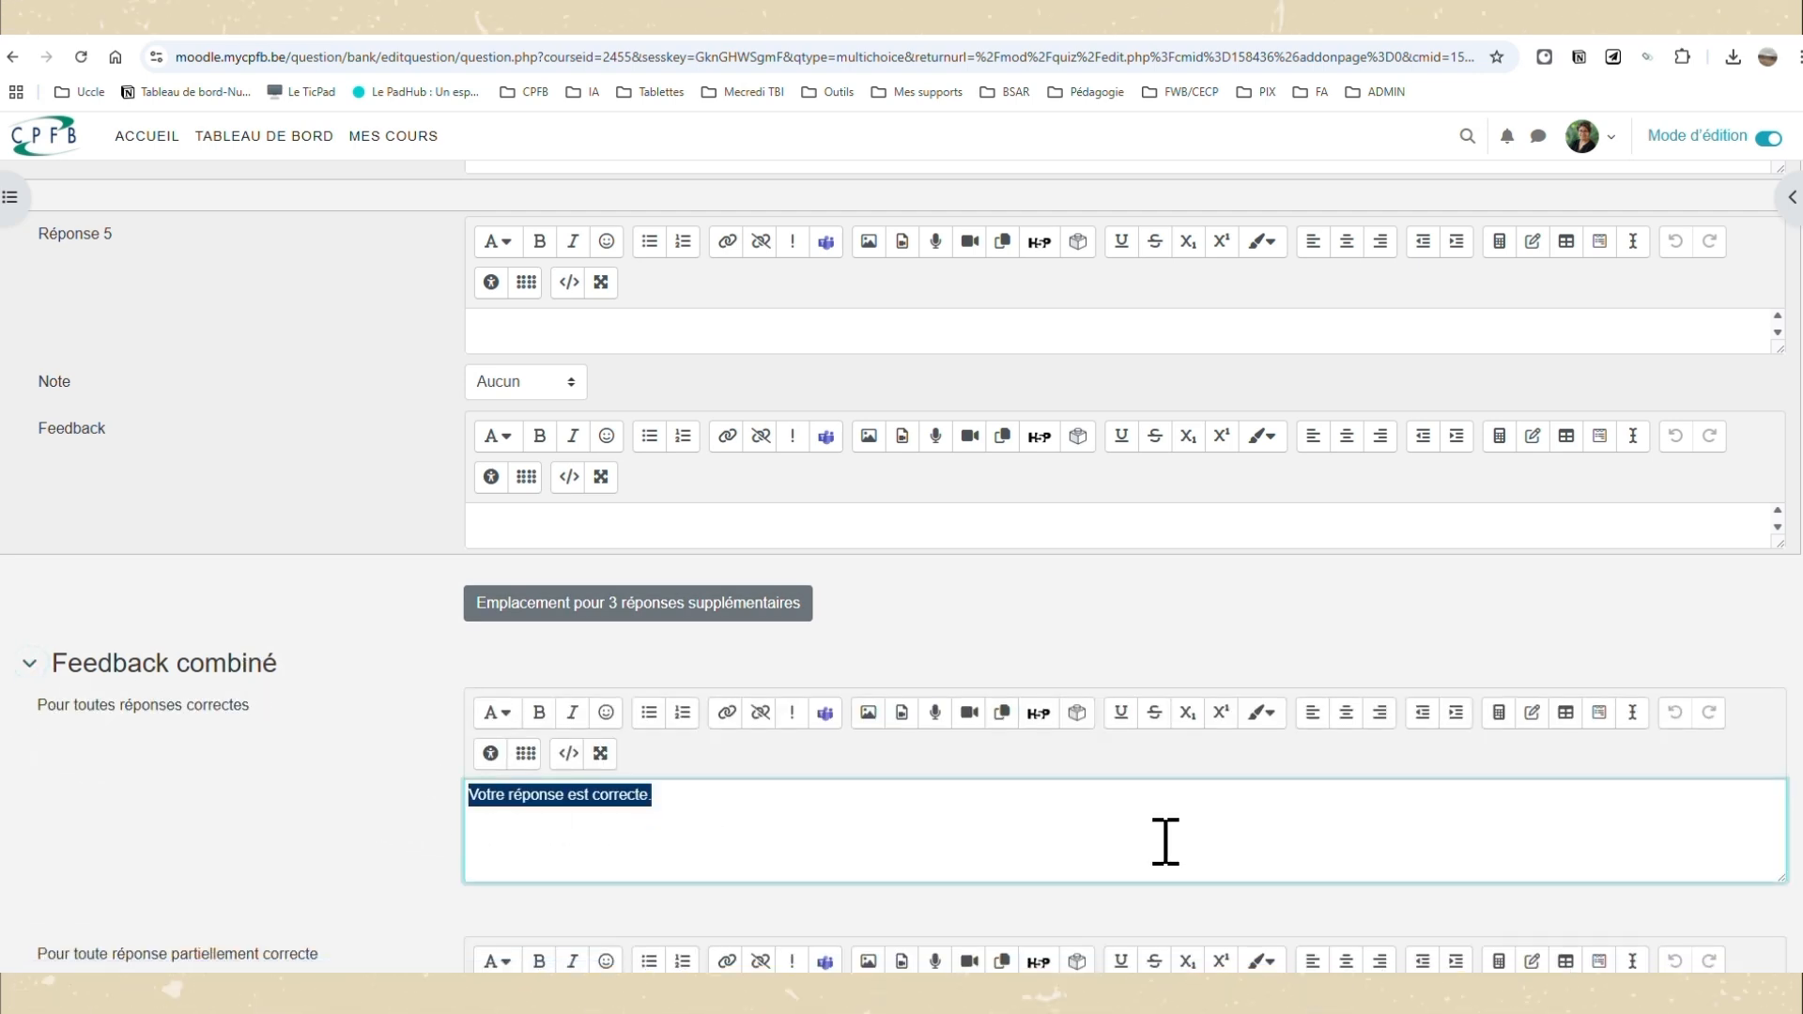
pyautogui.write('DigCompEdu est spécifiquement conçu pour accompagner les enseignants dans leur développement professionnel numérique.')
pyautogui.click(1016, 864)
pyautogui.click(1362, 850)
pyautogui.scroll(-1, 1363, 850)
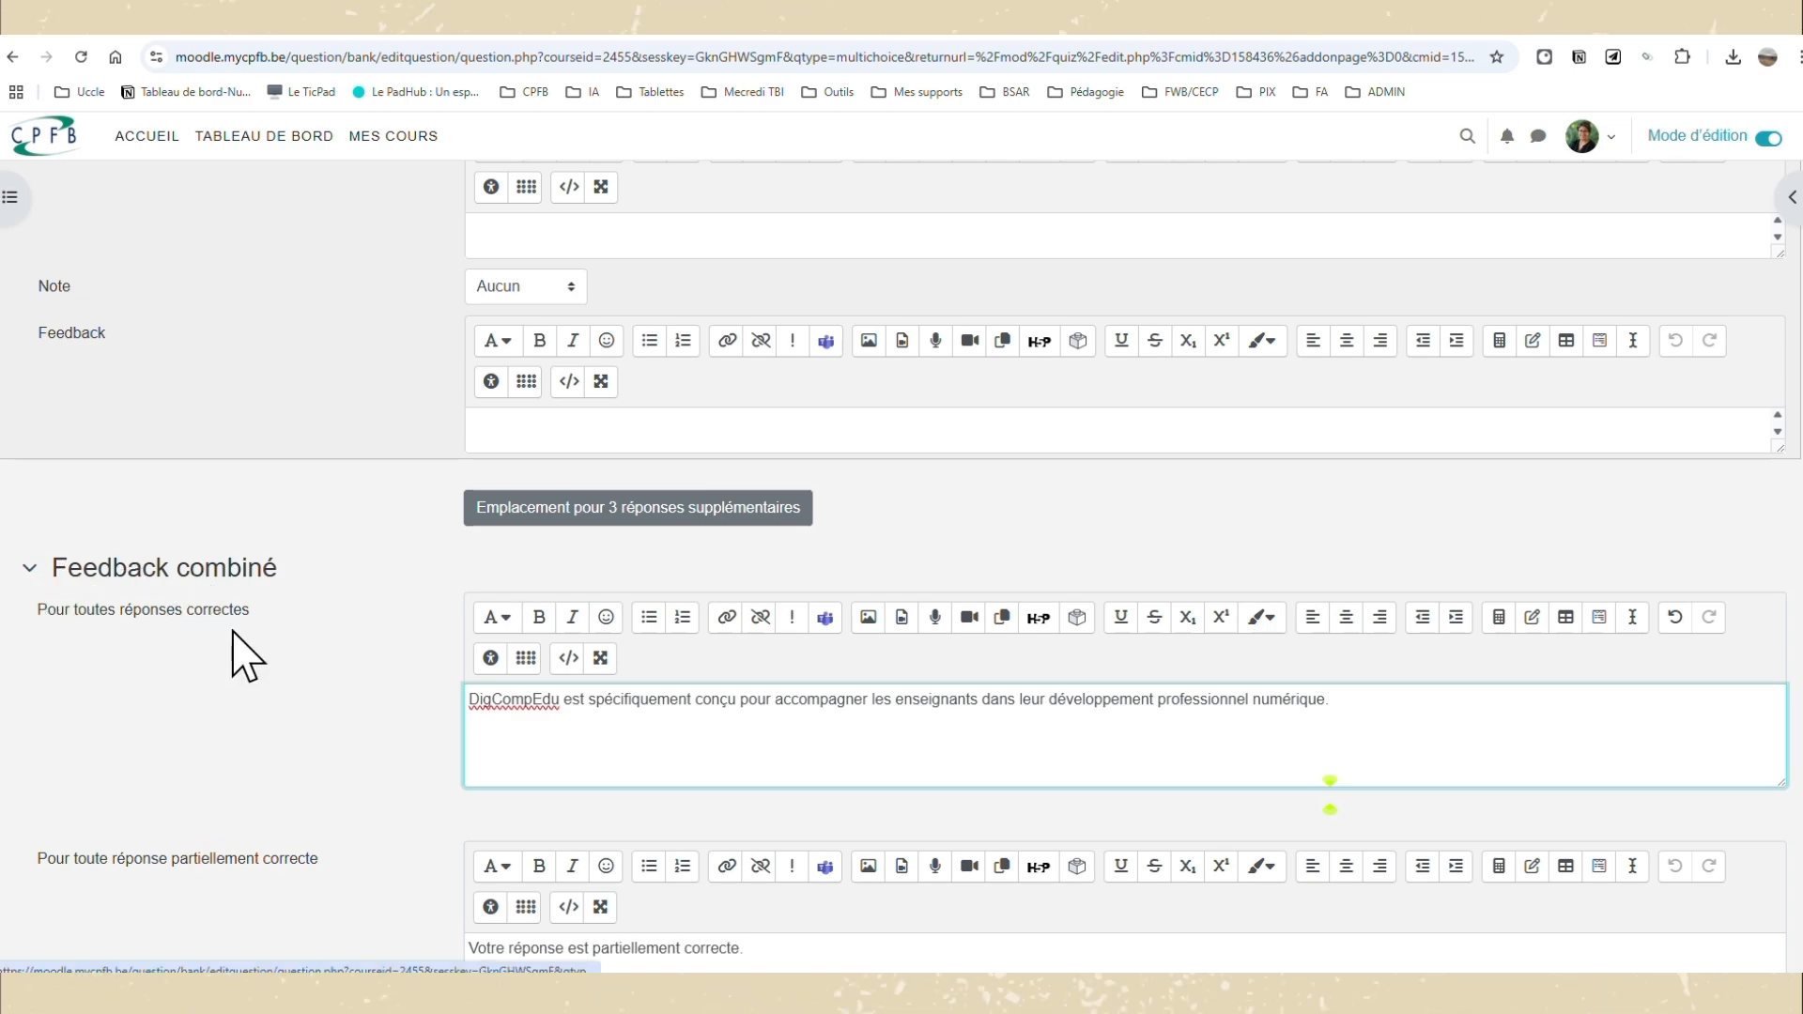
# Enter "Bravo, tu as trouvé la bonne réponse." as the feedback of Réponse 2.
pyautogui.scroll(2, 656, 685)
pyautogui.scroll(6, 534, 485)
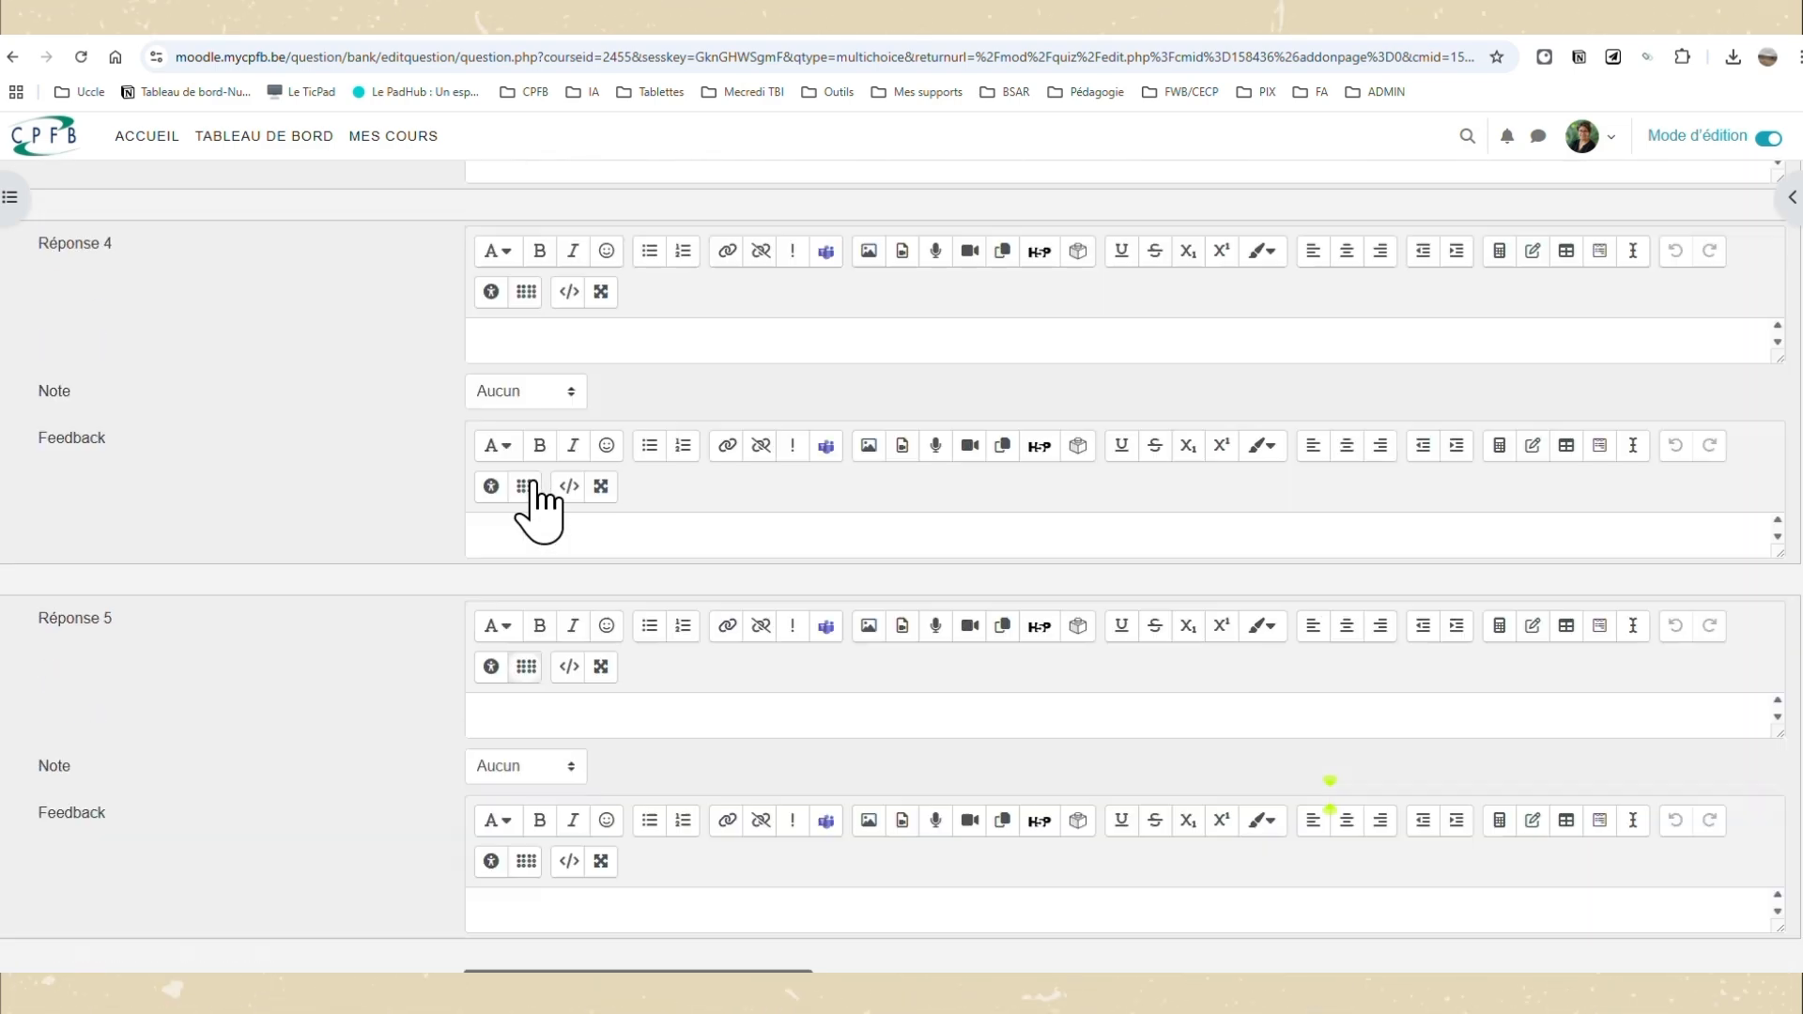
pyautogui.scroll(5, 535, 484)
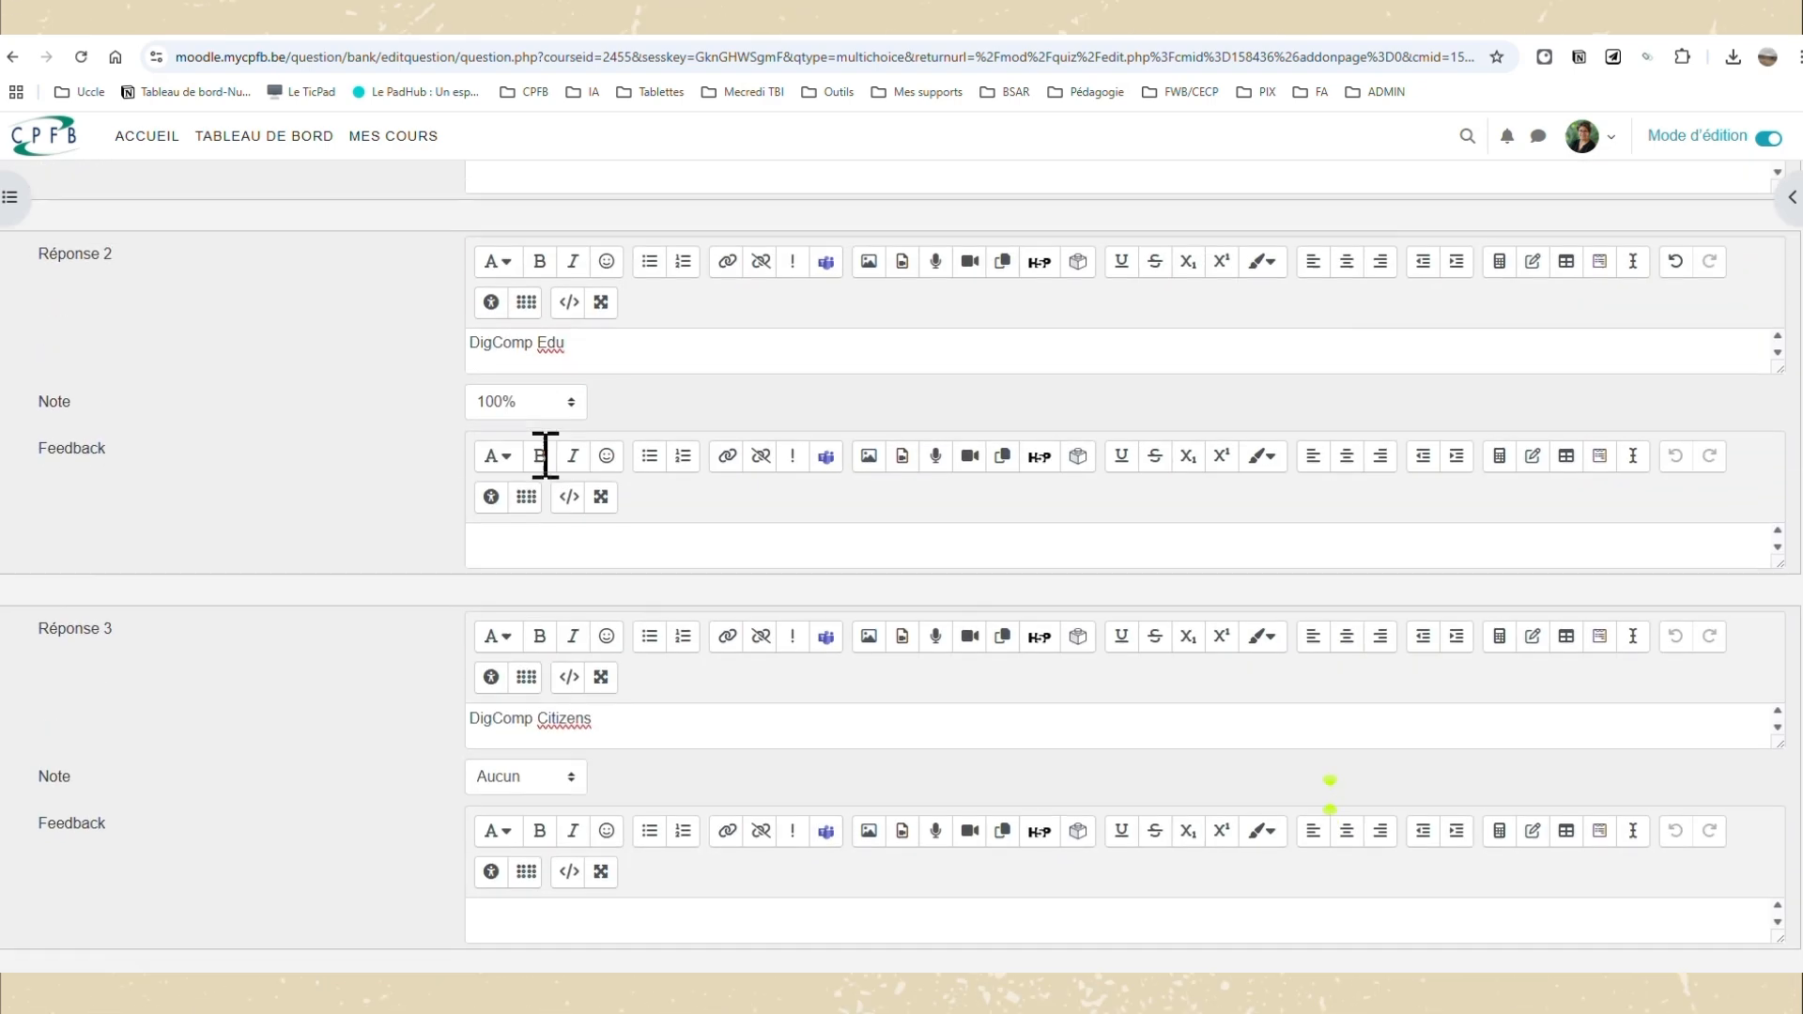
pyautogui.click(544, 554)
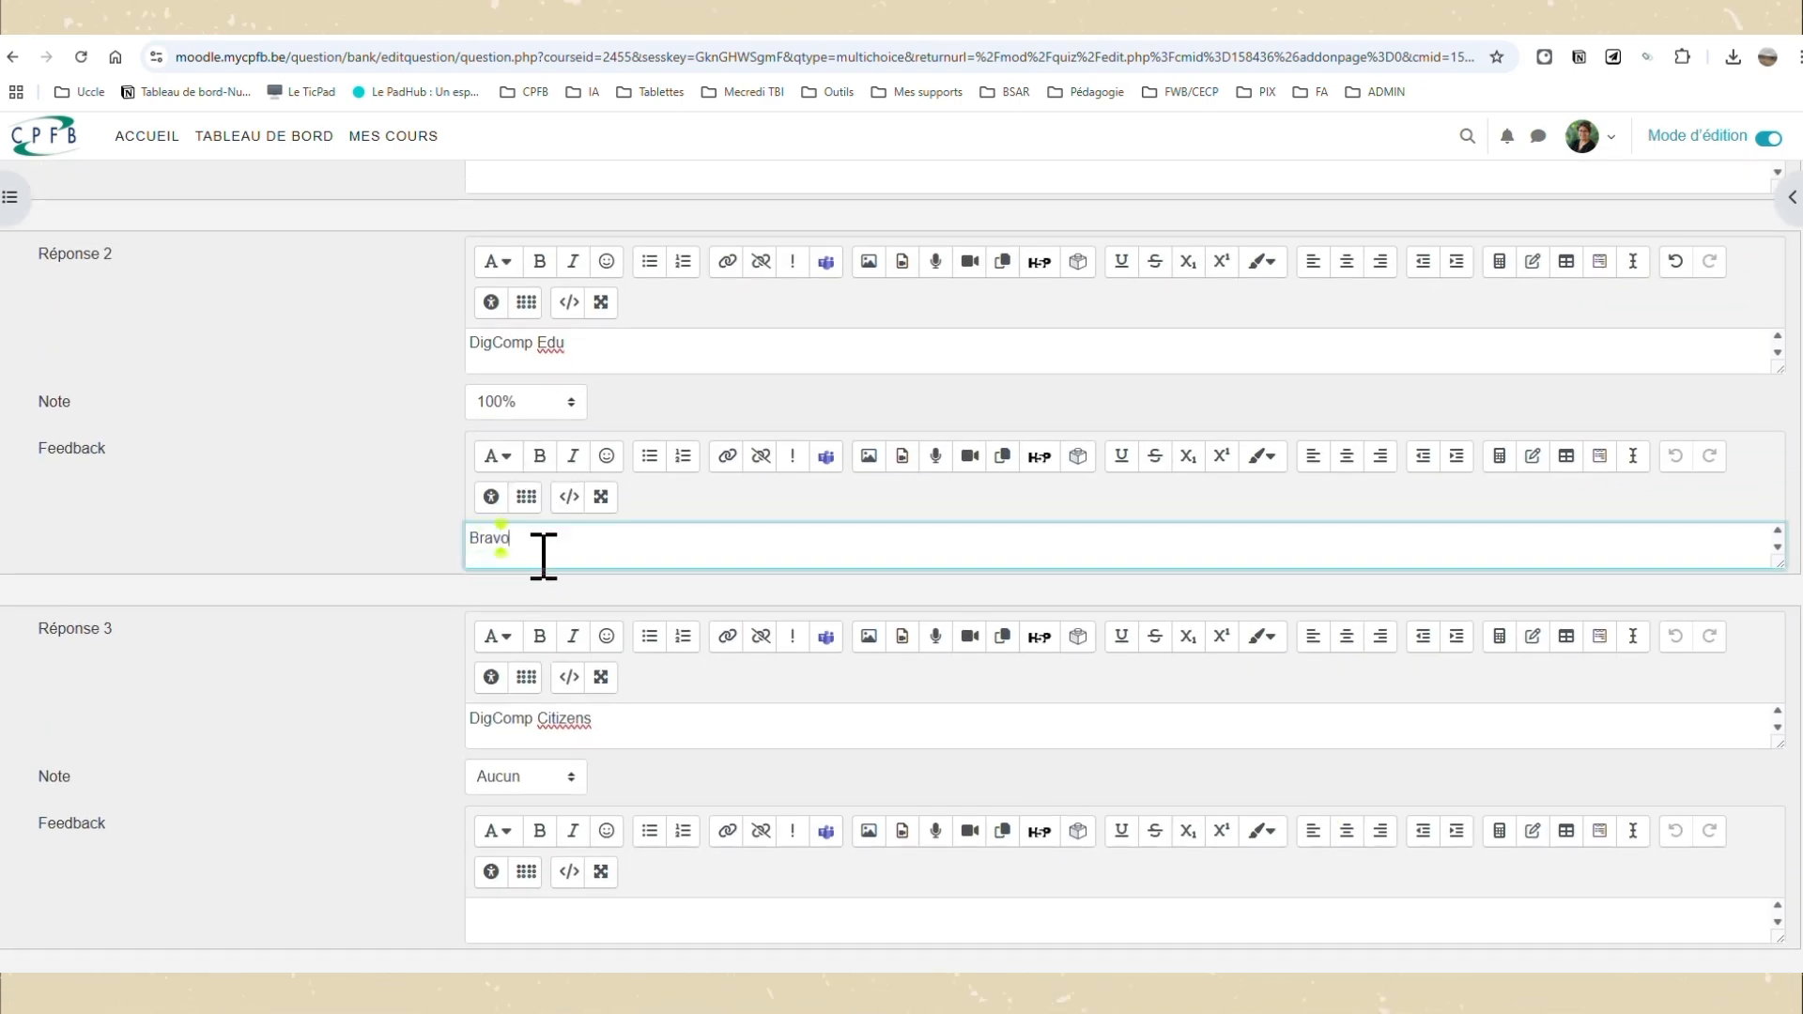
pyautogui.write('Bravo, tu as tr')
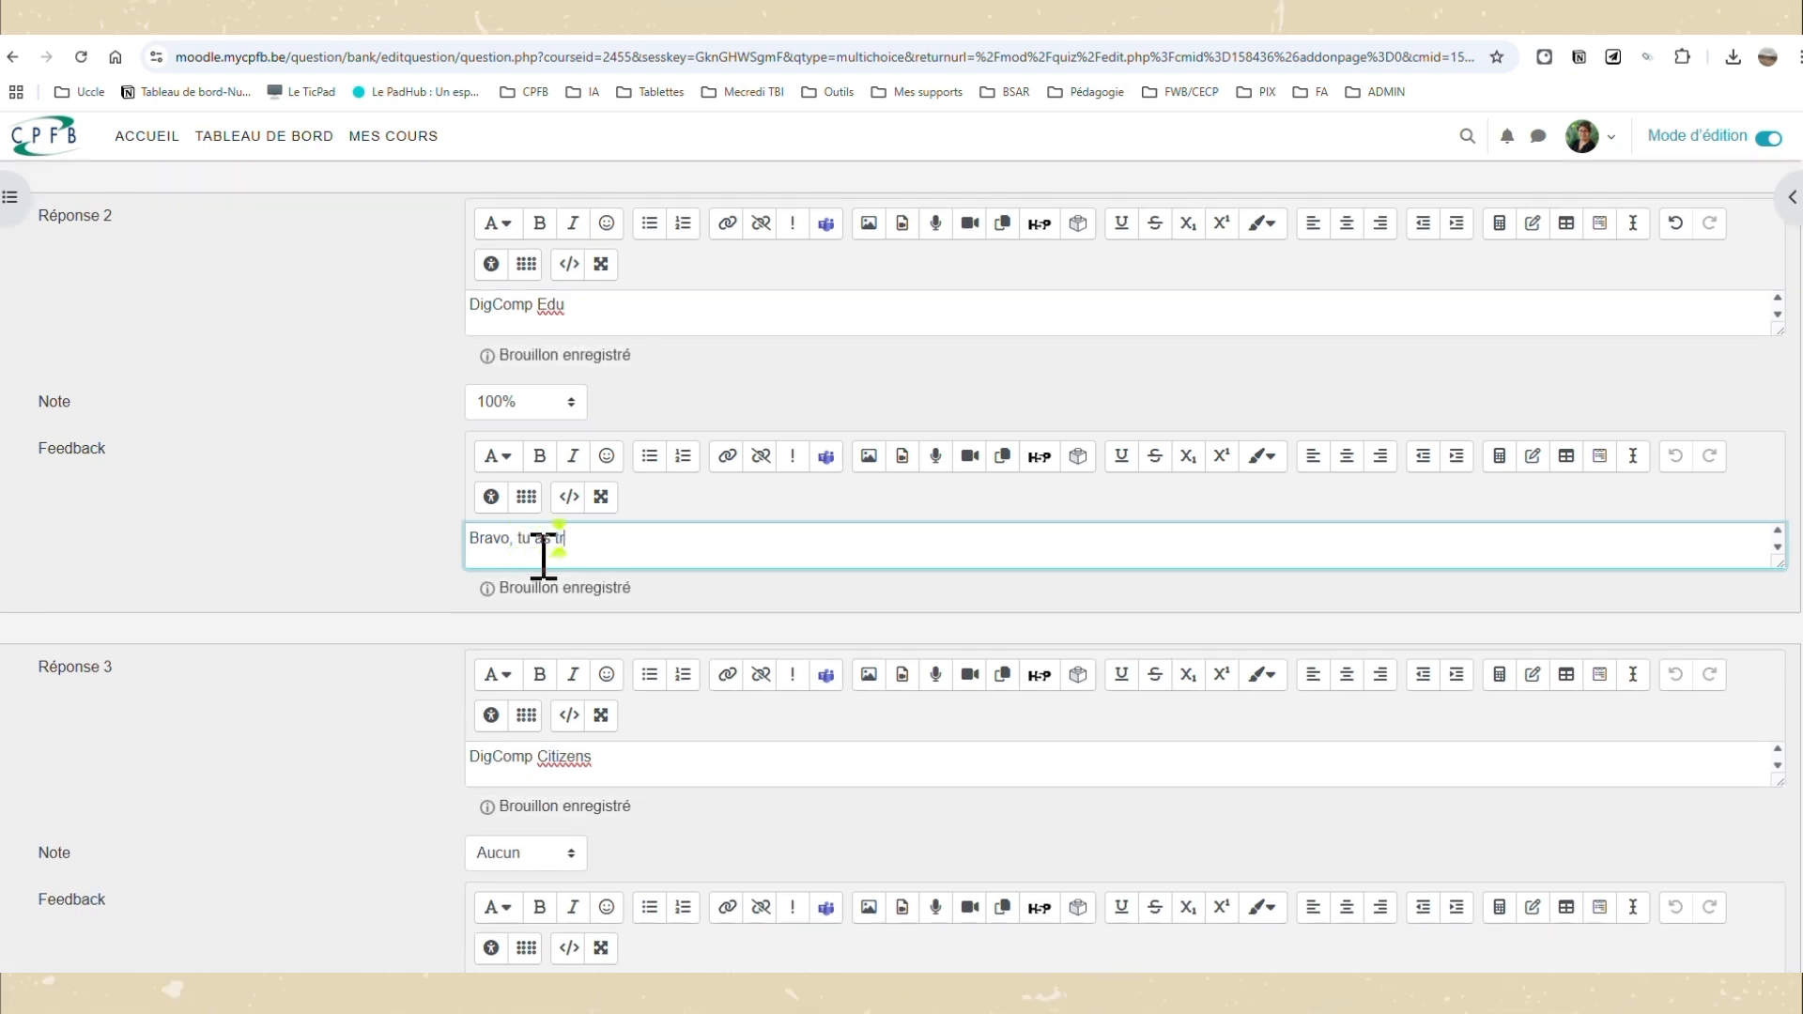
pyautogui.write('ouvé la bonne réponse.')
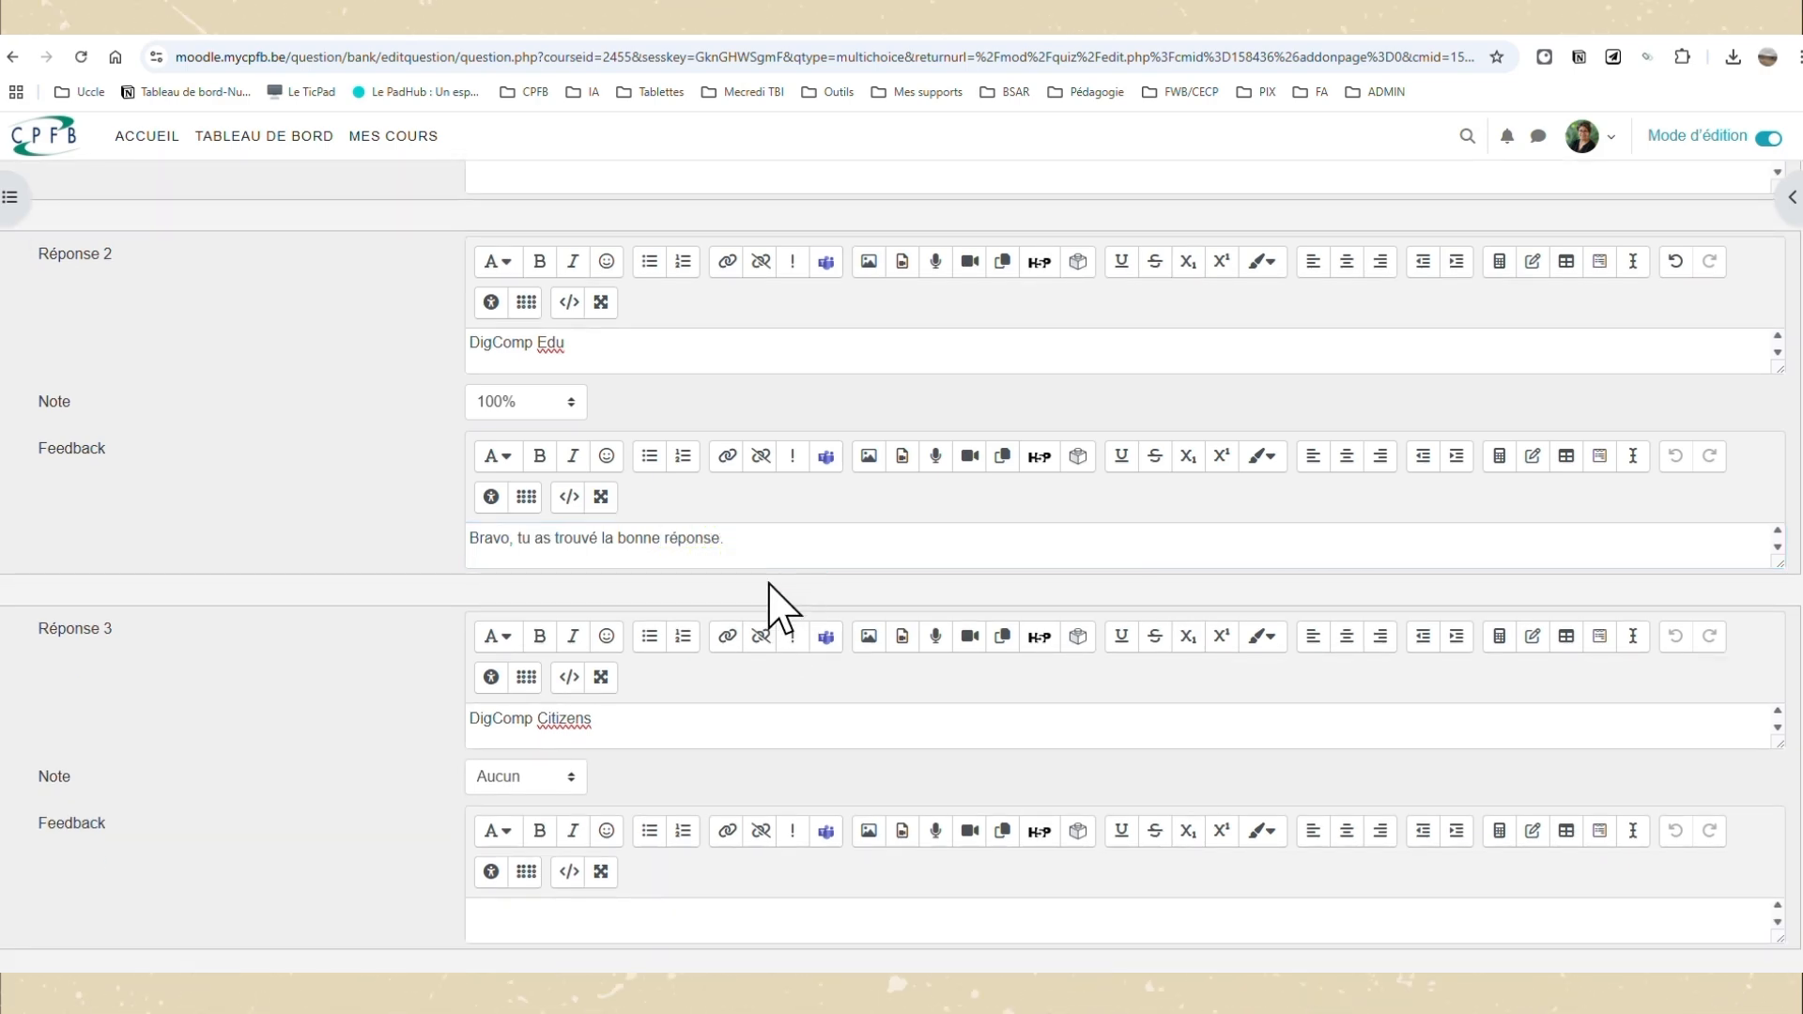
# Enter "Faux" as the feedback of Réponse 1 and copy it into the feedback of Réponse 3.
pyautogui.scroll(2, 742, 563)
pyautogui.click(525, 368)
pyautogui.scroll(1, 535, 370)
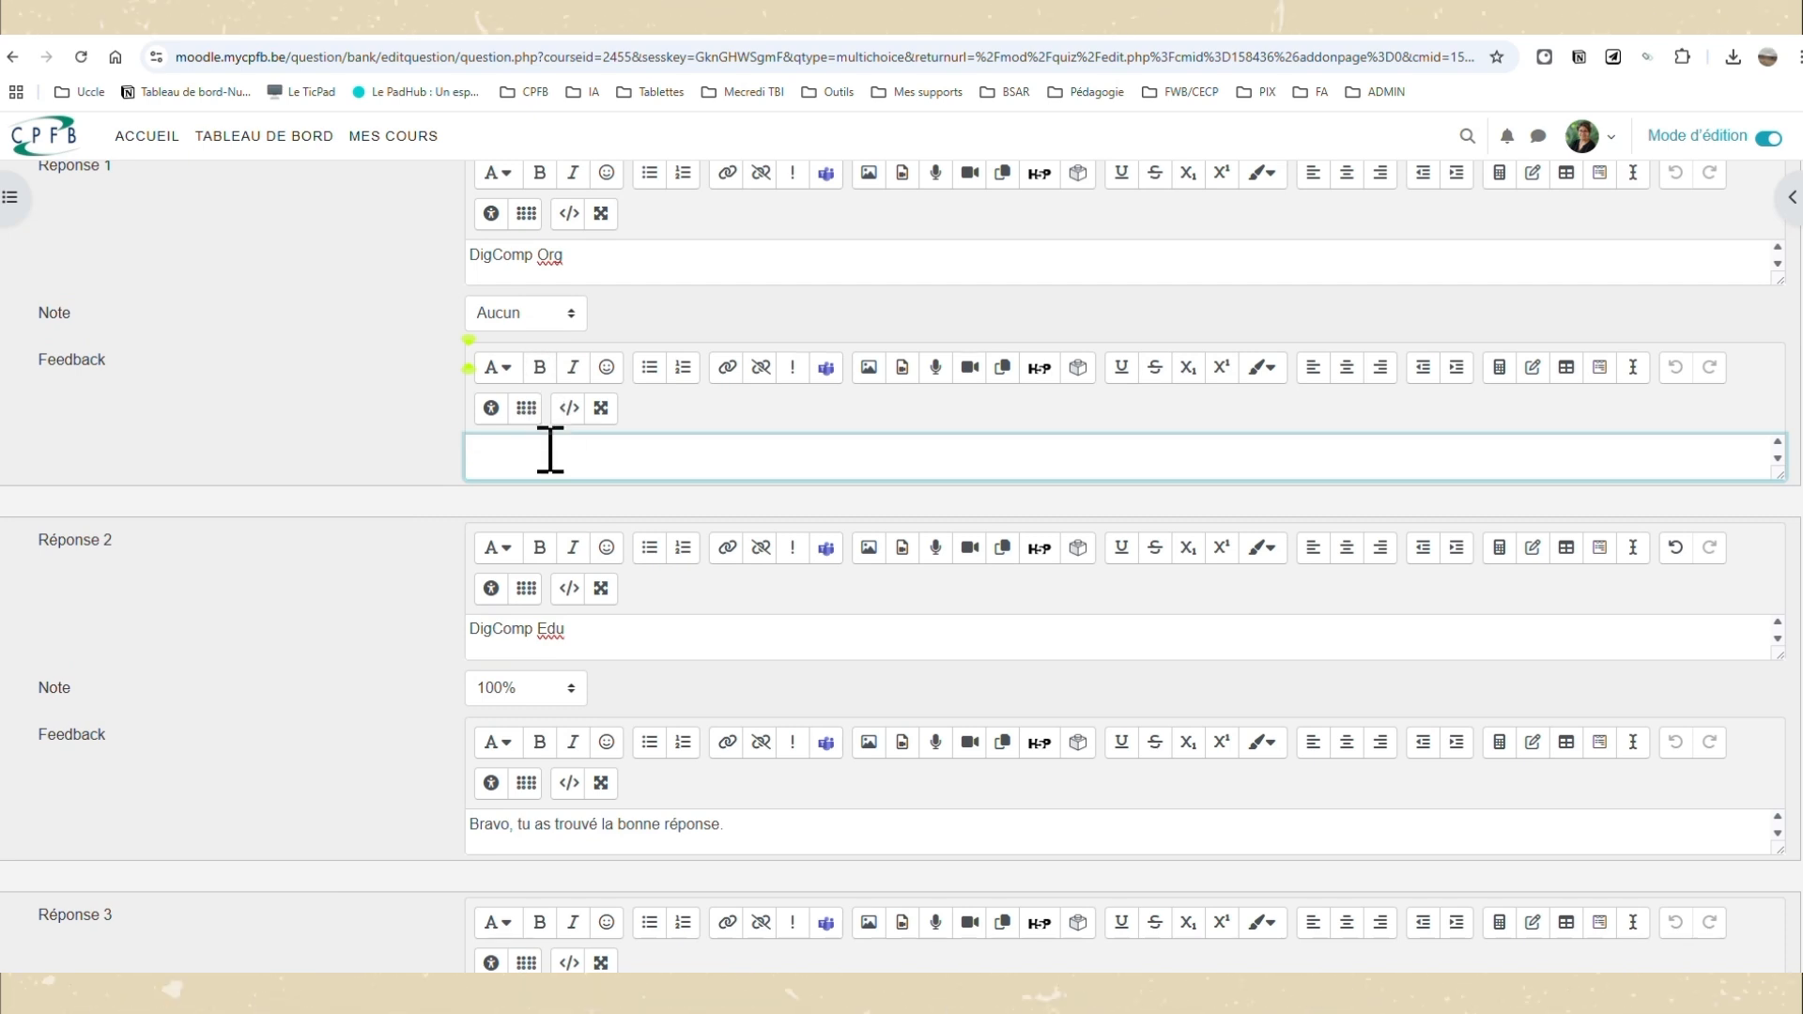
pyautogui.write('Faux')
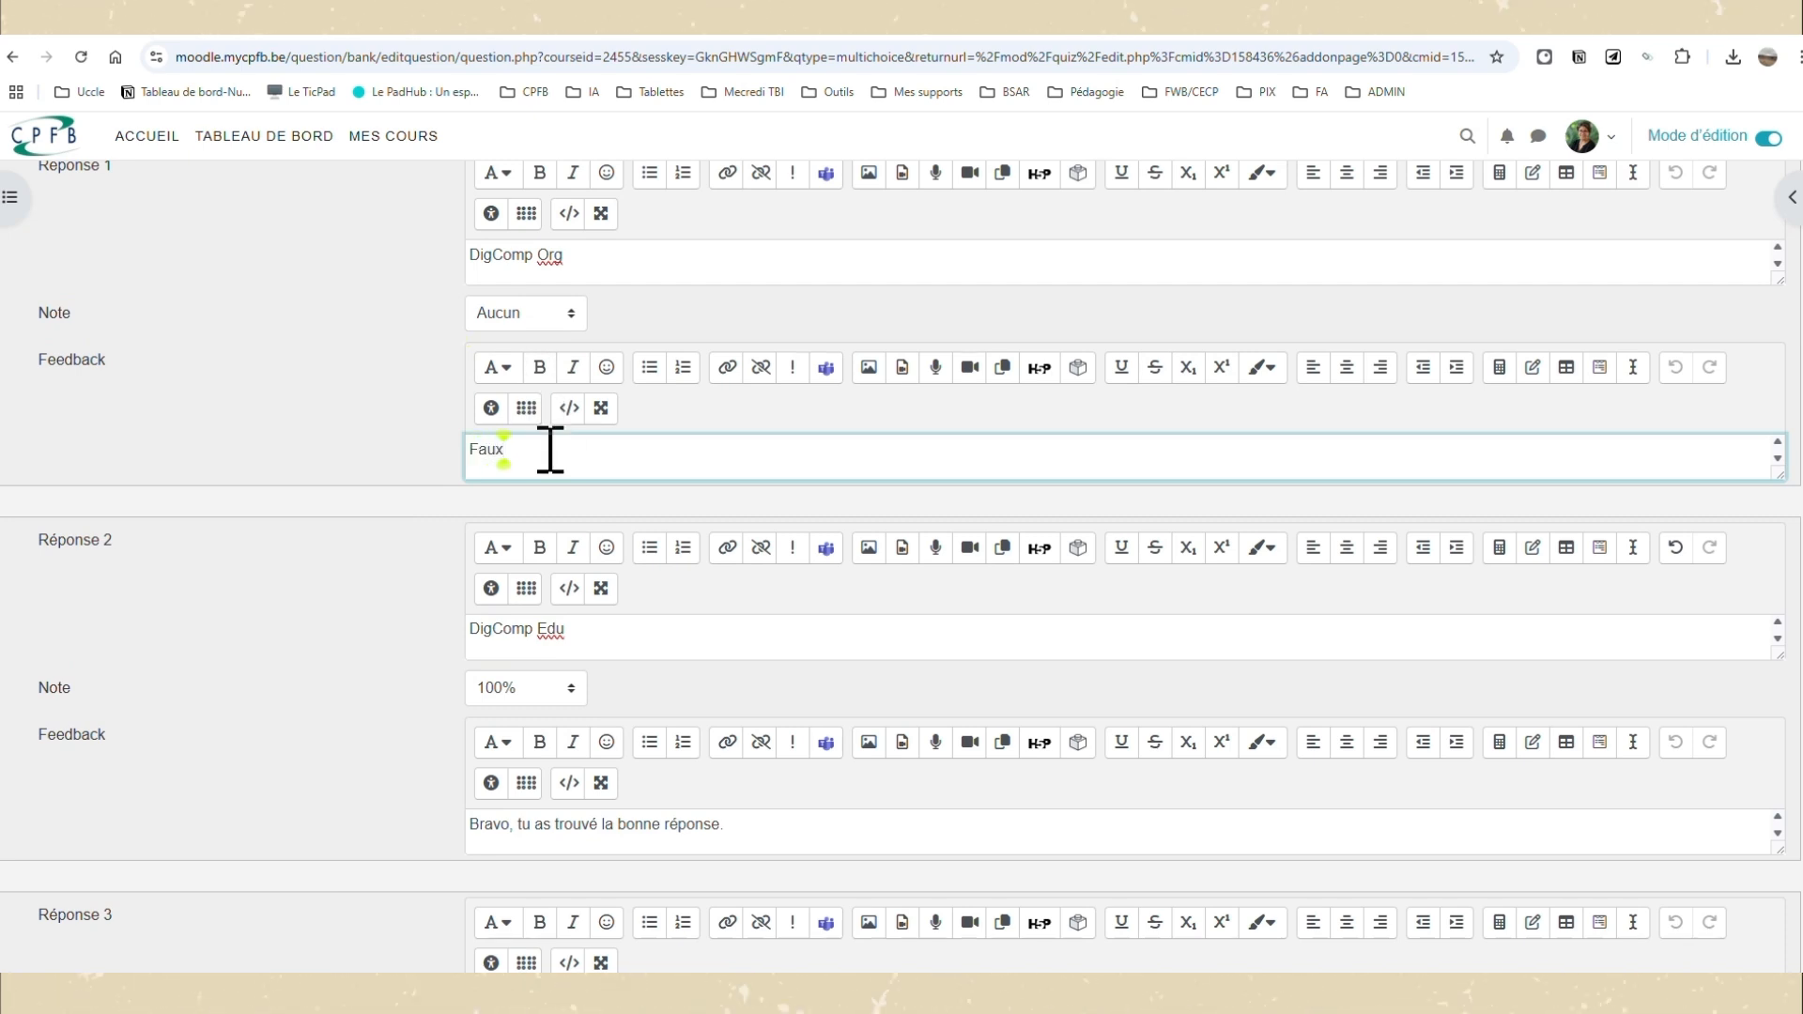
pyautogui.moveTo(504, 449); pyautogui.dragTo(434, 439)
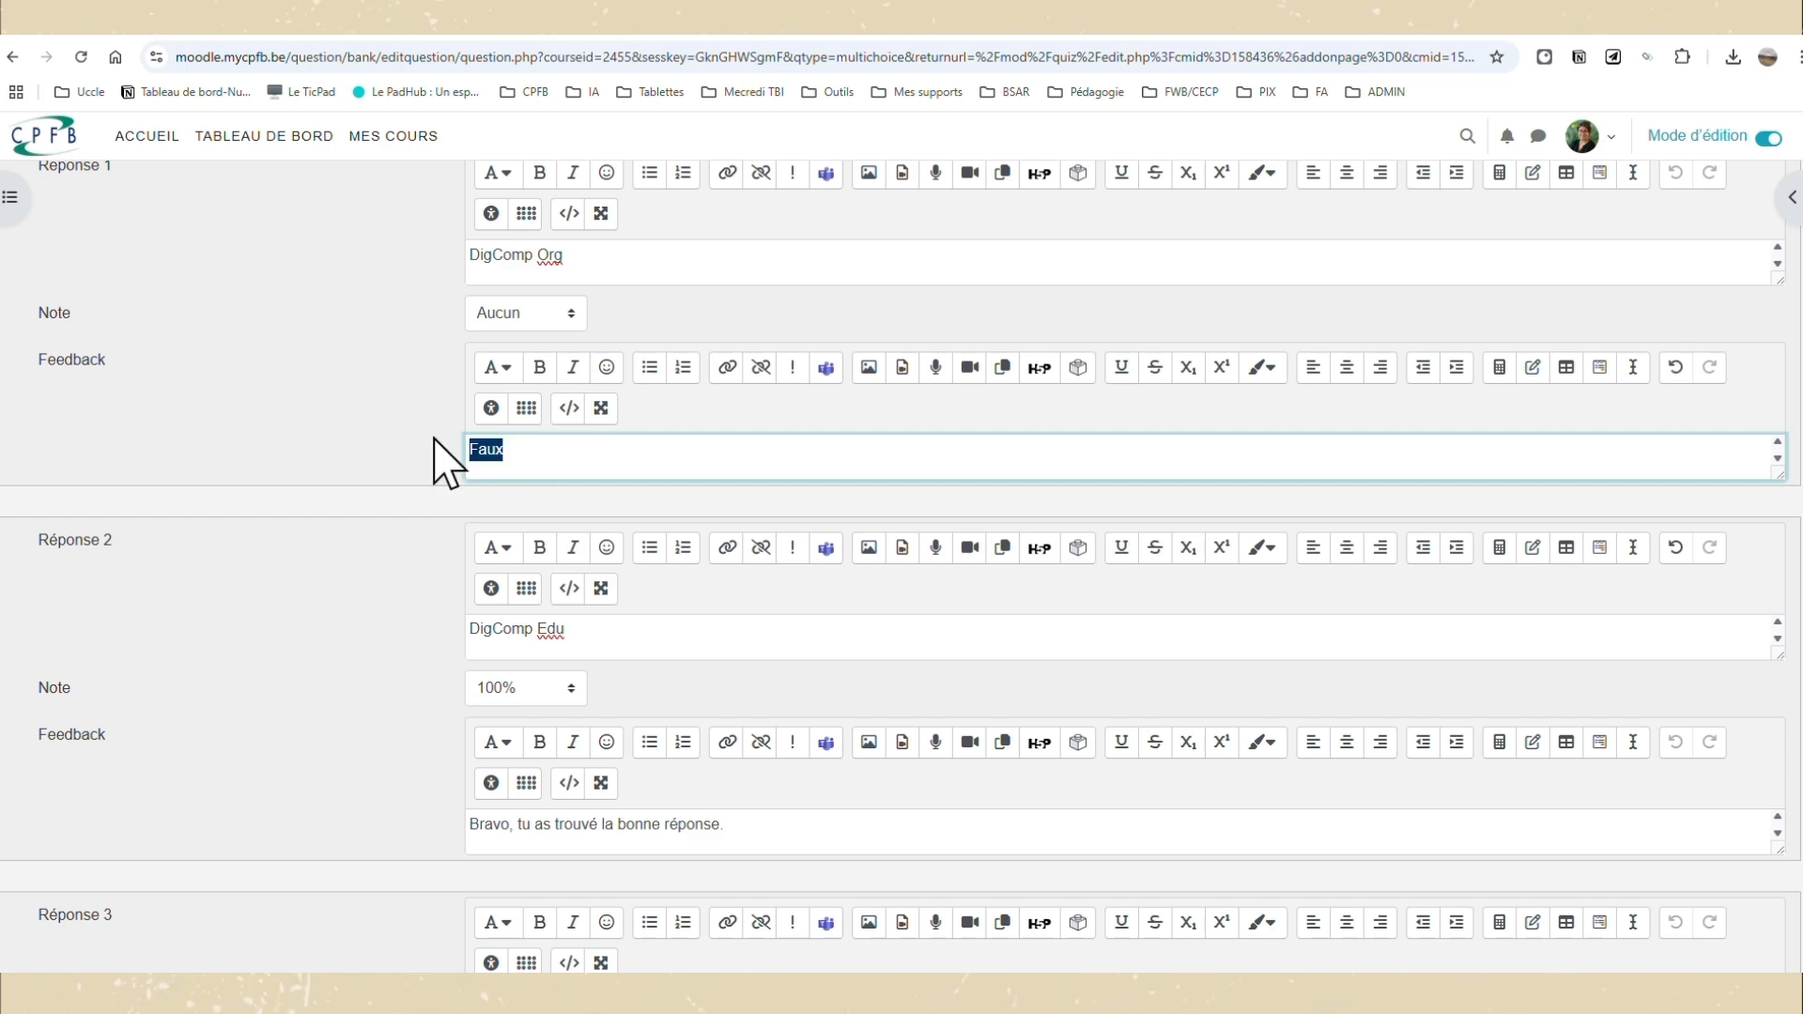
pyautogui.scroll(-5, 805, 770)
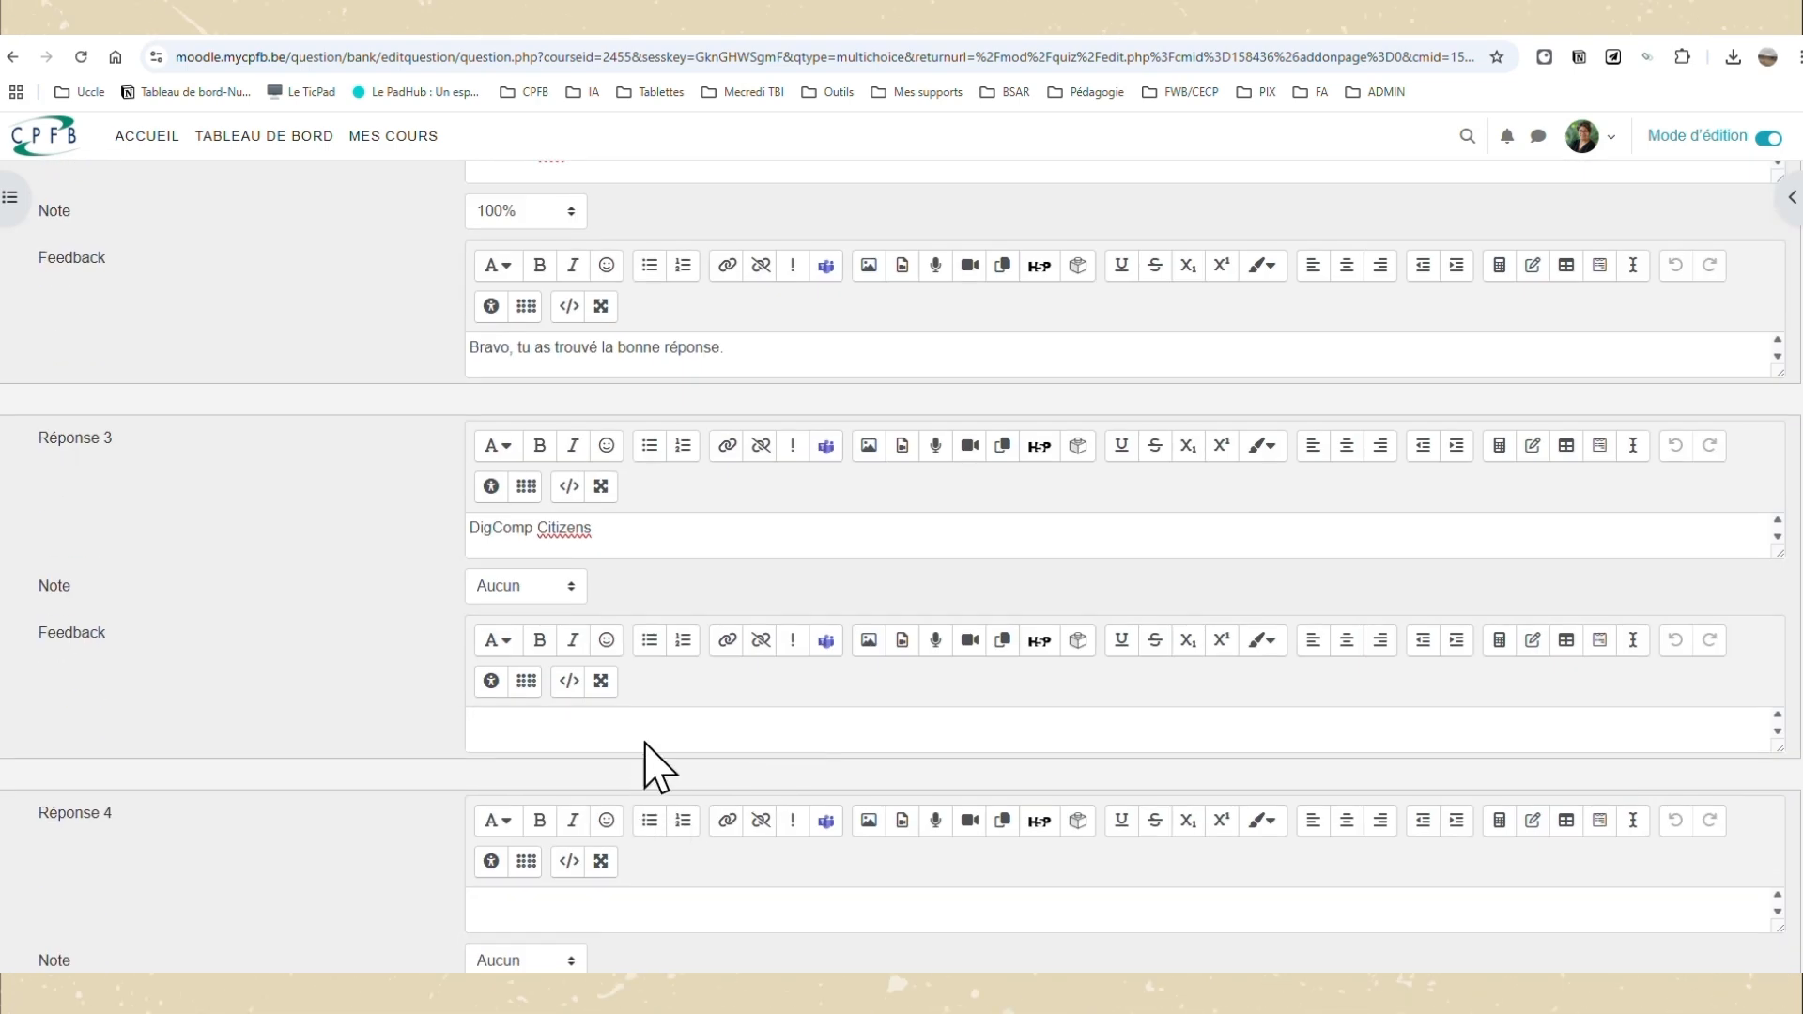
pyautogui.click(597, 741)
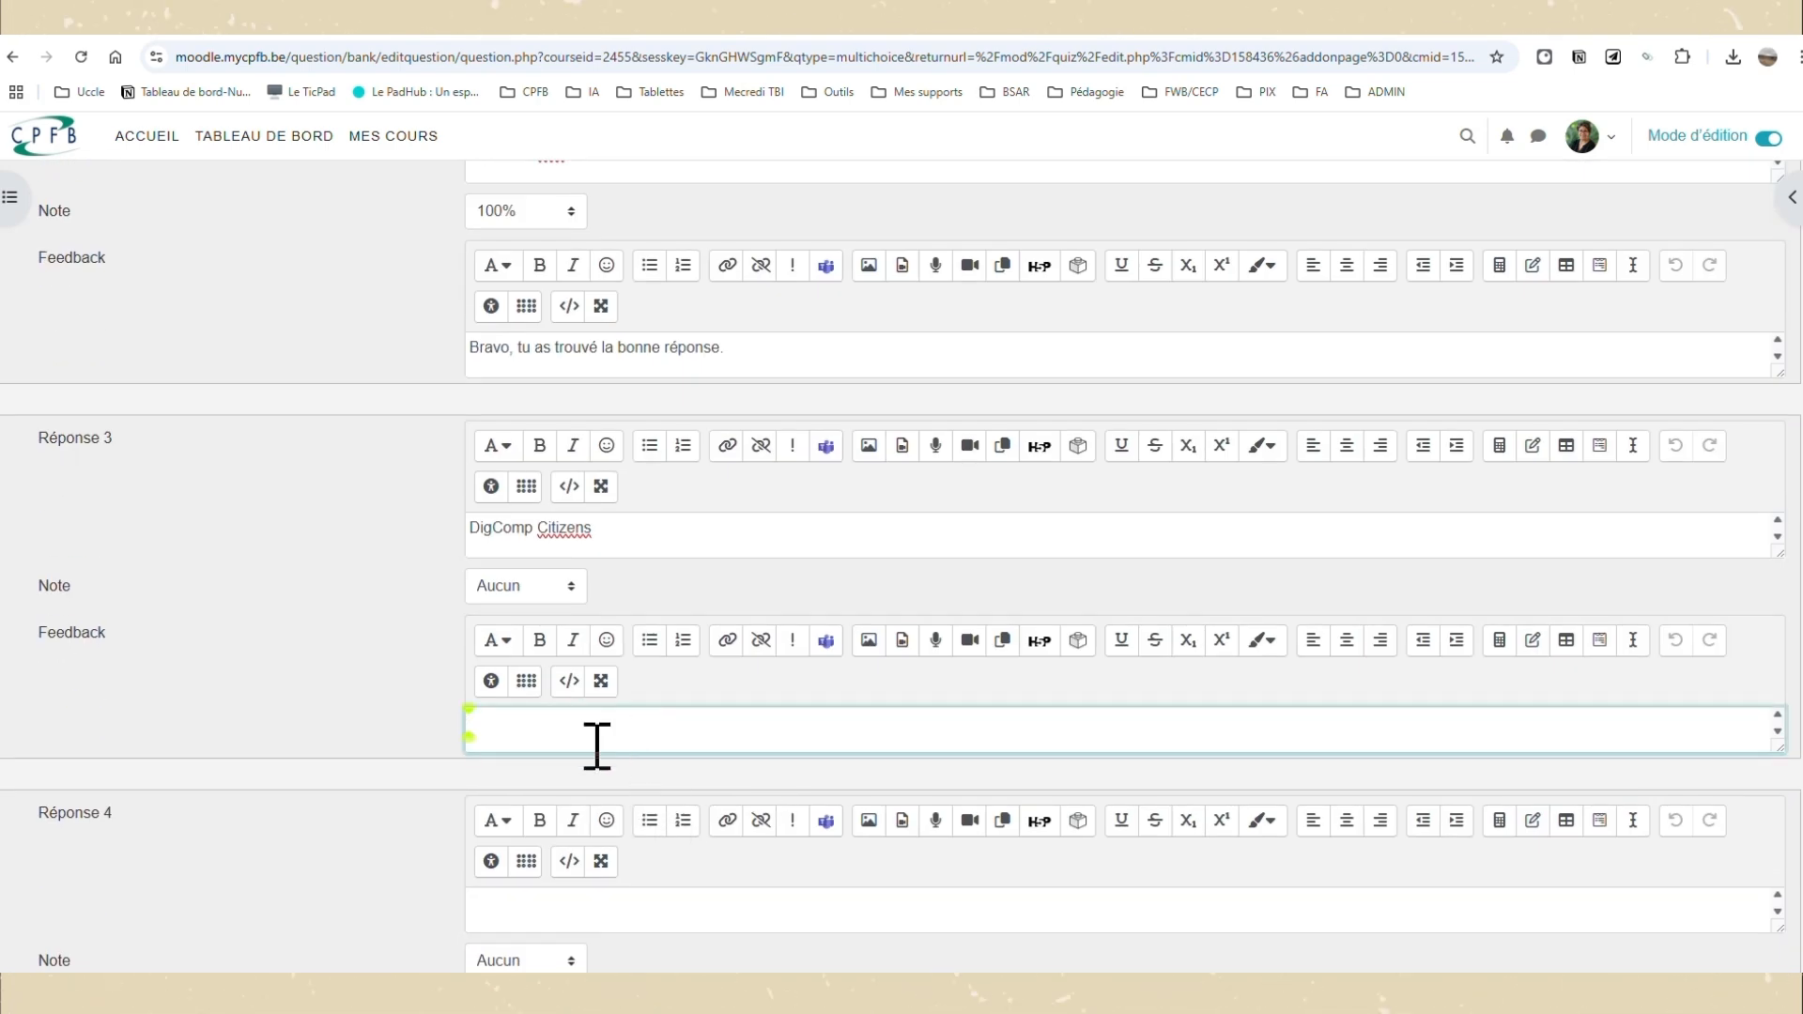
# Save the multiple-choice question's changes while keeping it open for editing.
pyautogui.scroll(-12, 736, 833)
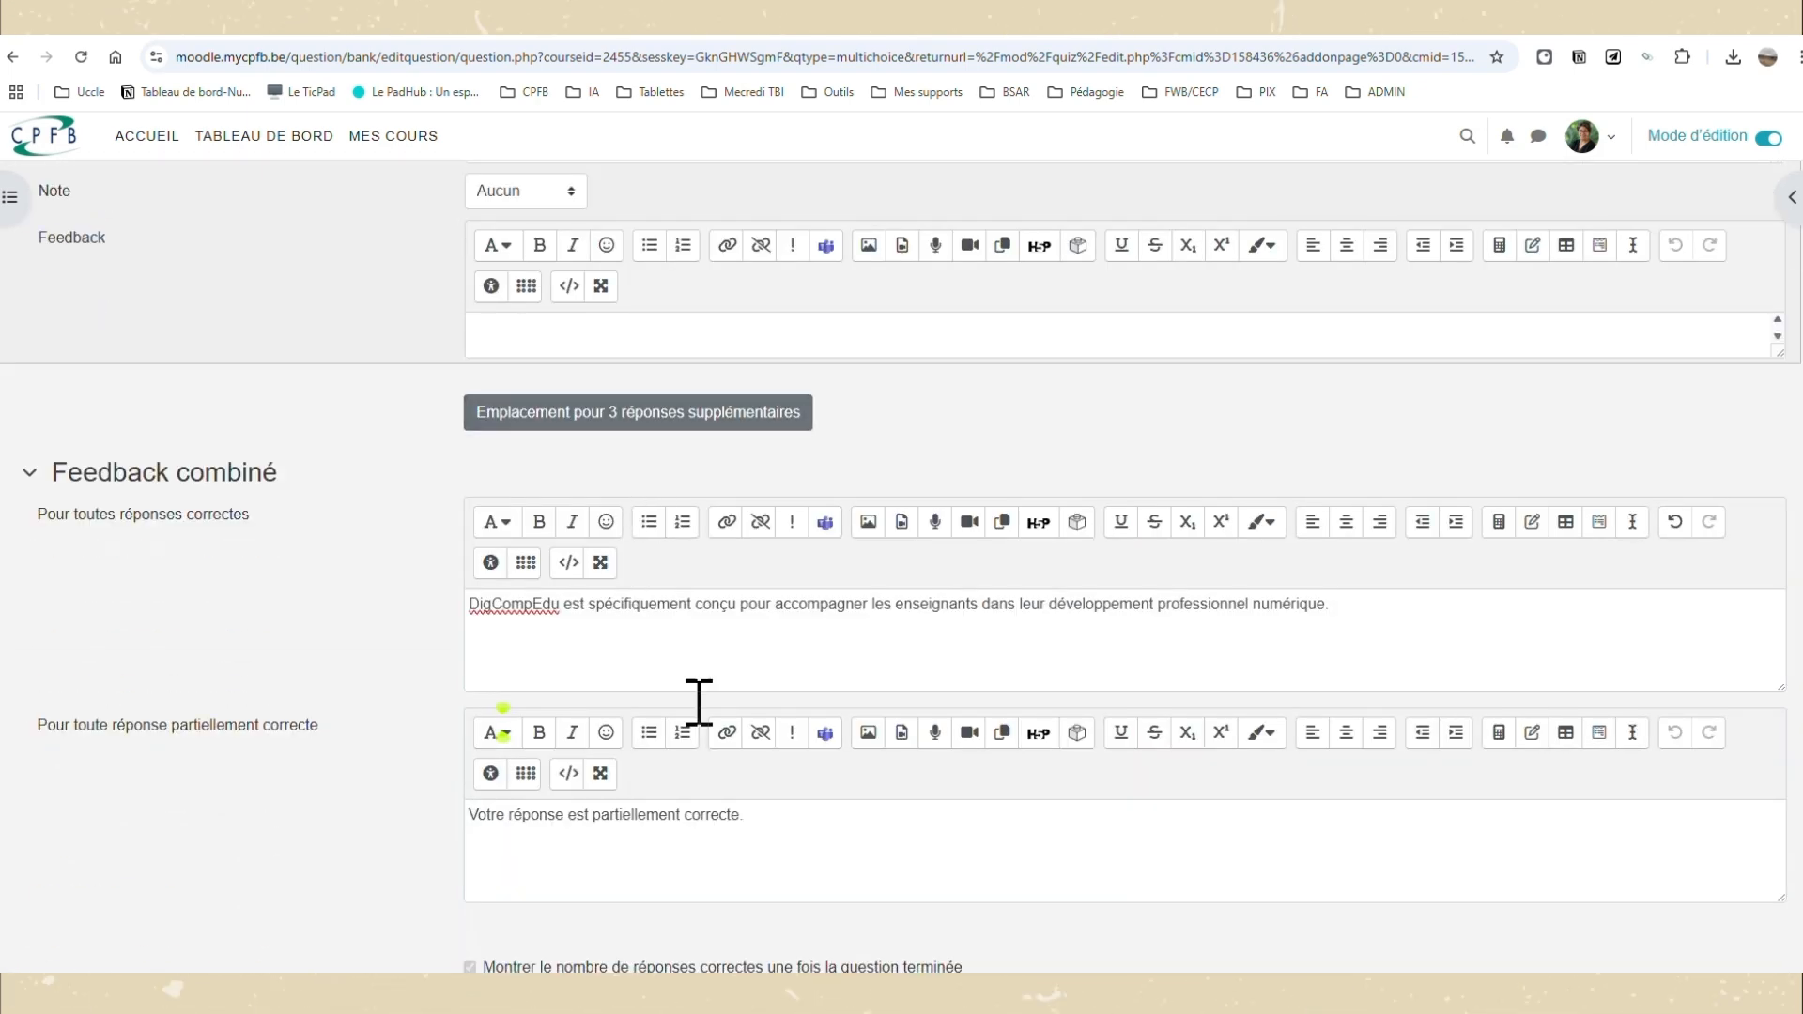
pyautogui.scroll(-6, 799, 824)
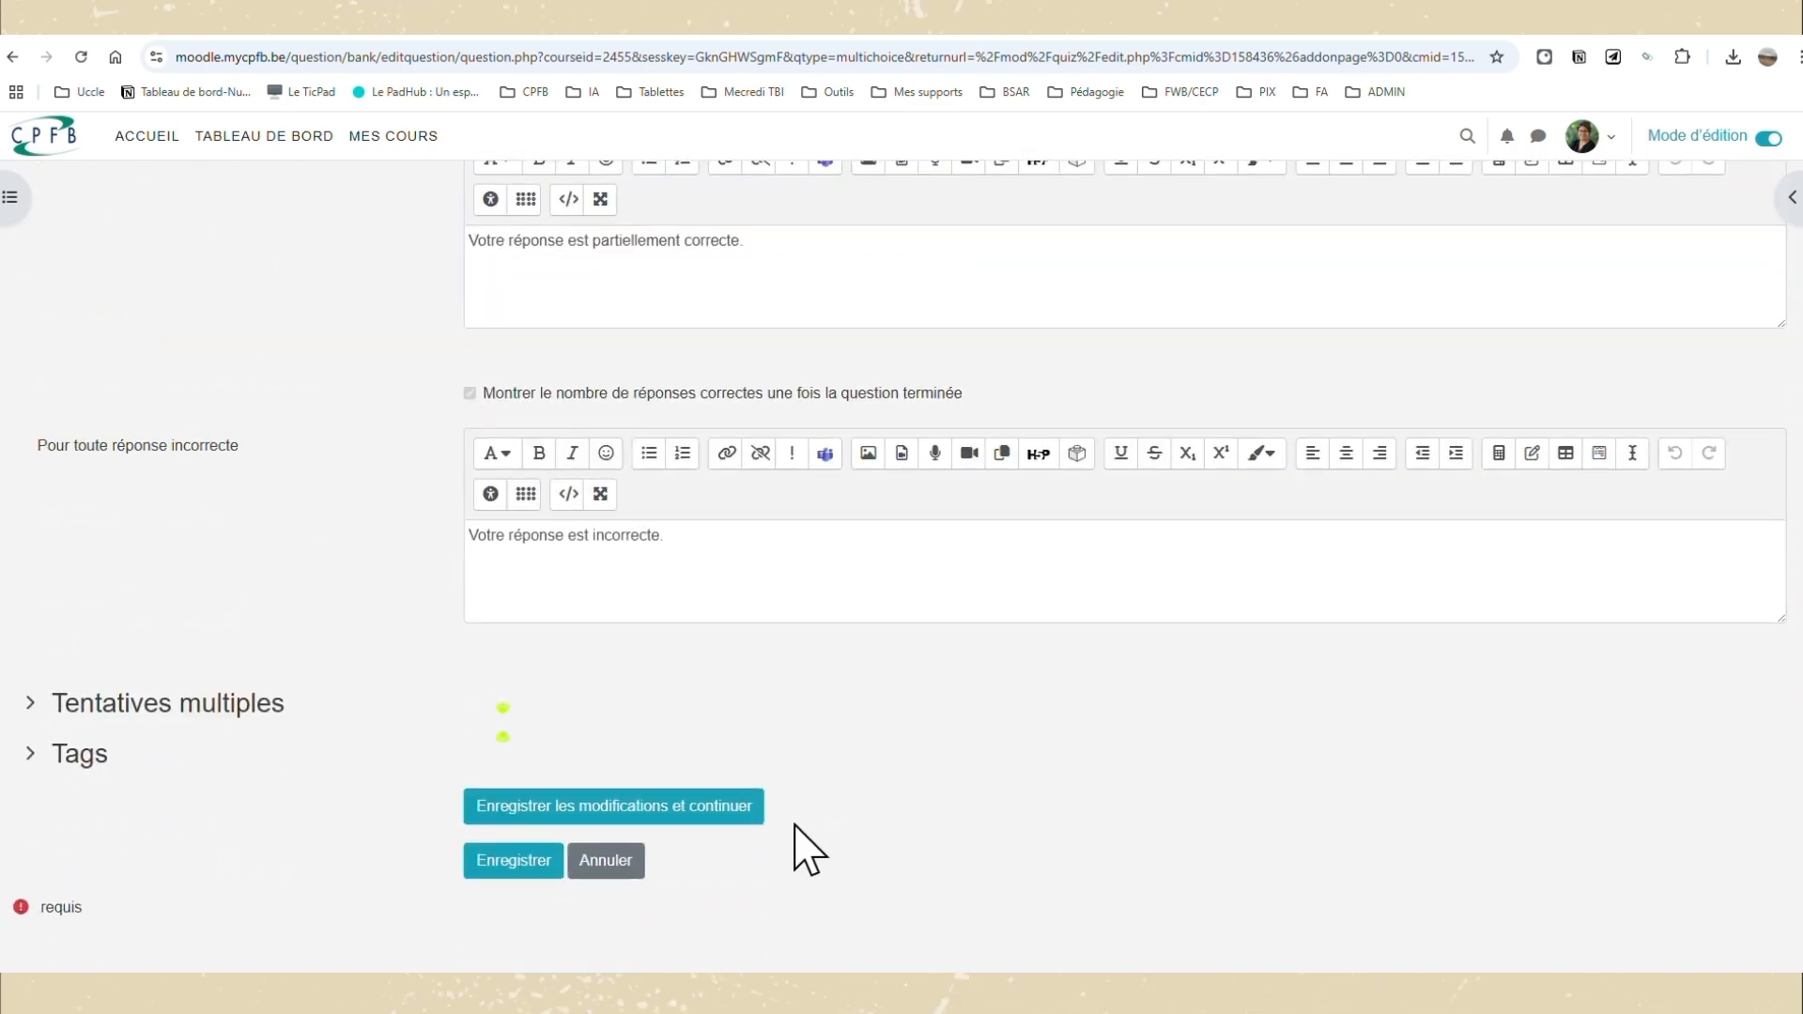
pyautogui.scroll(-2, 808, 850)
pyautogui.click(554, 620)
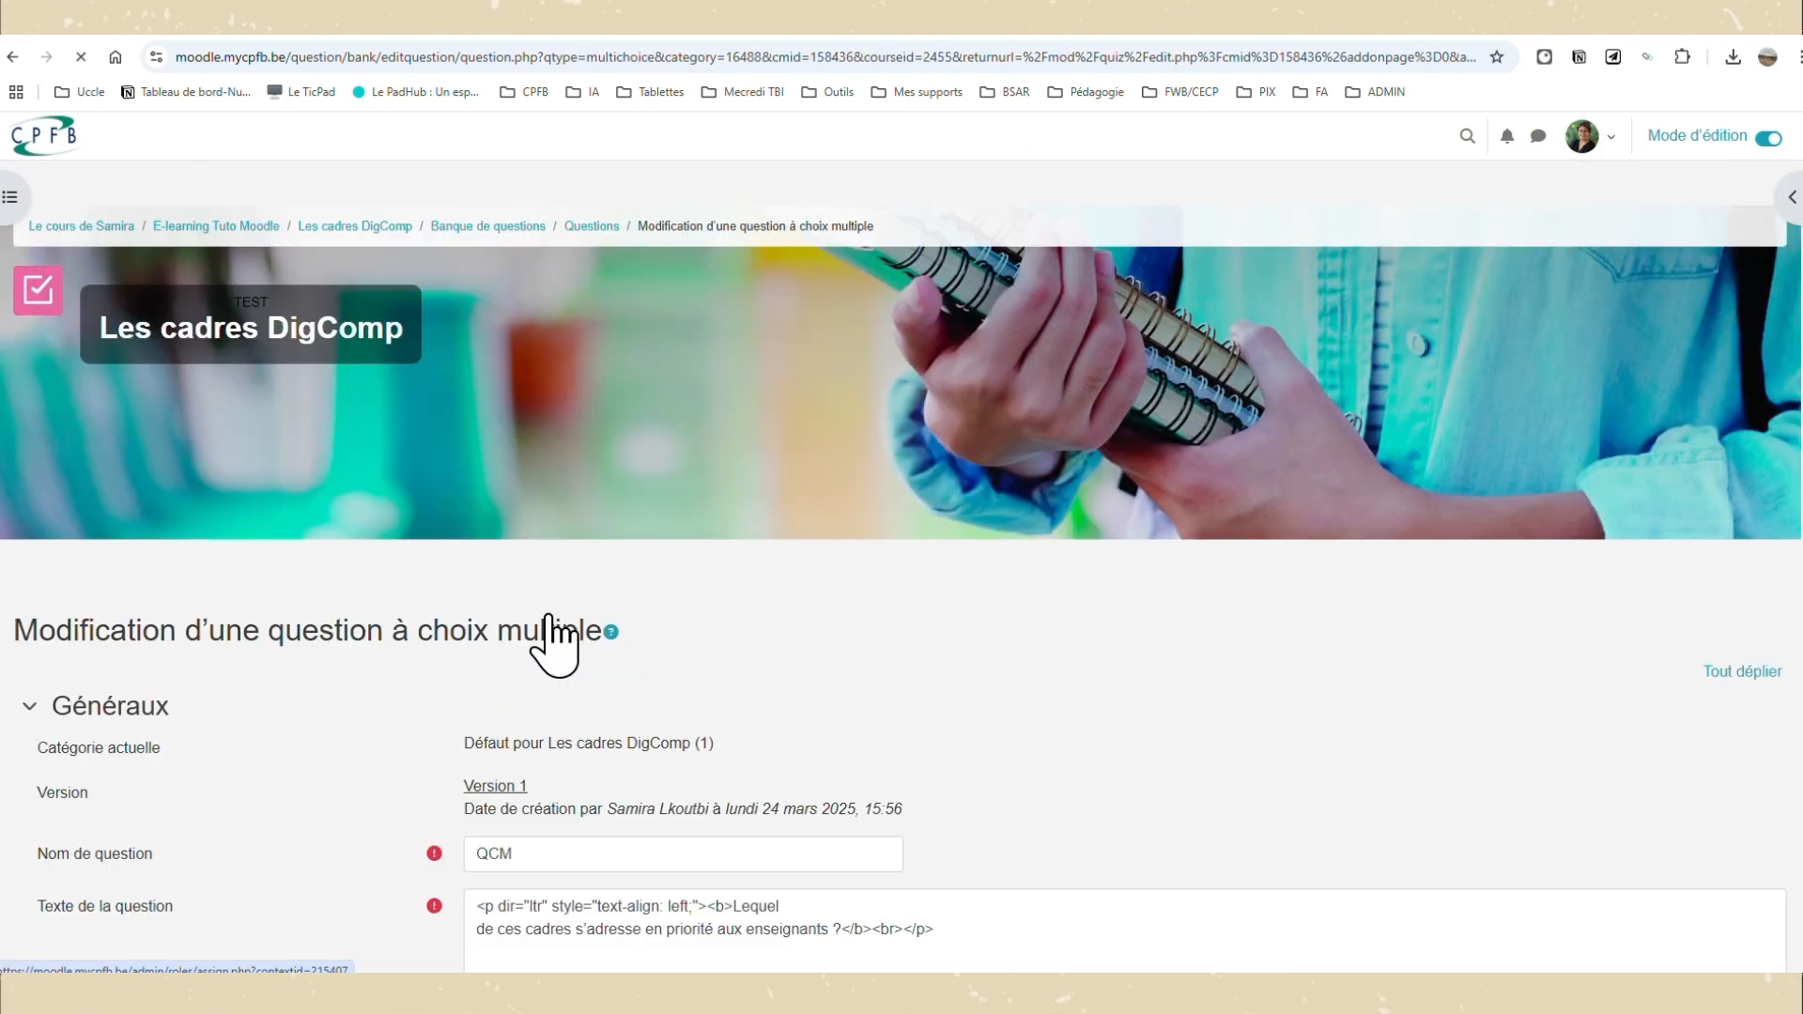
# Open a preview of the saved QCM question.
pyautogui.scroll(-4, 1089, 838)
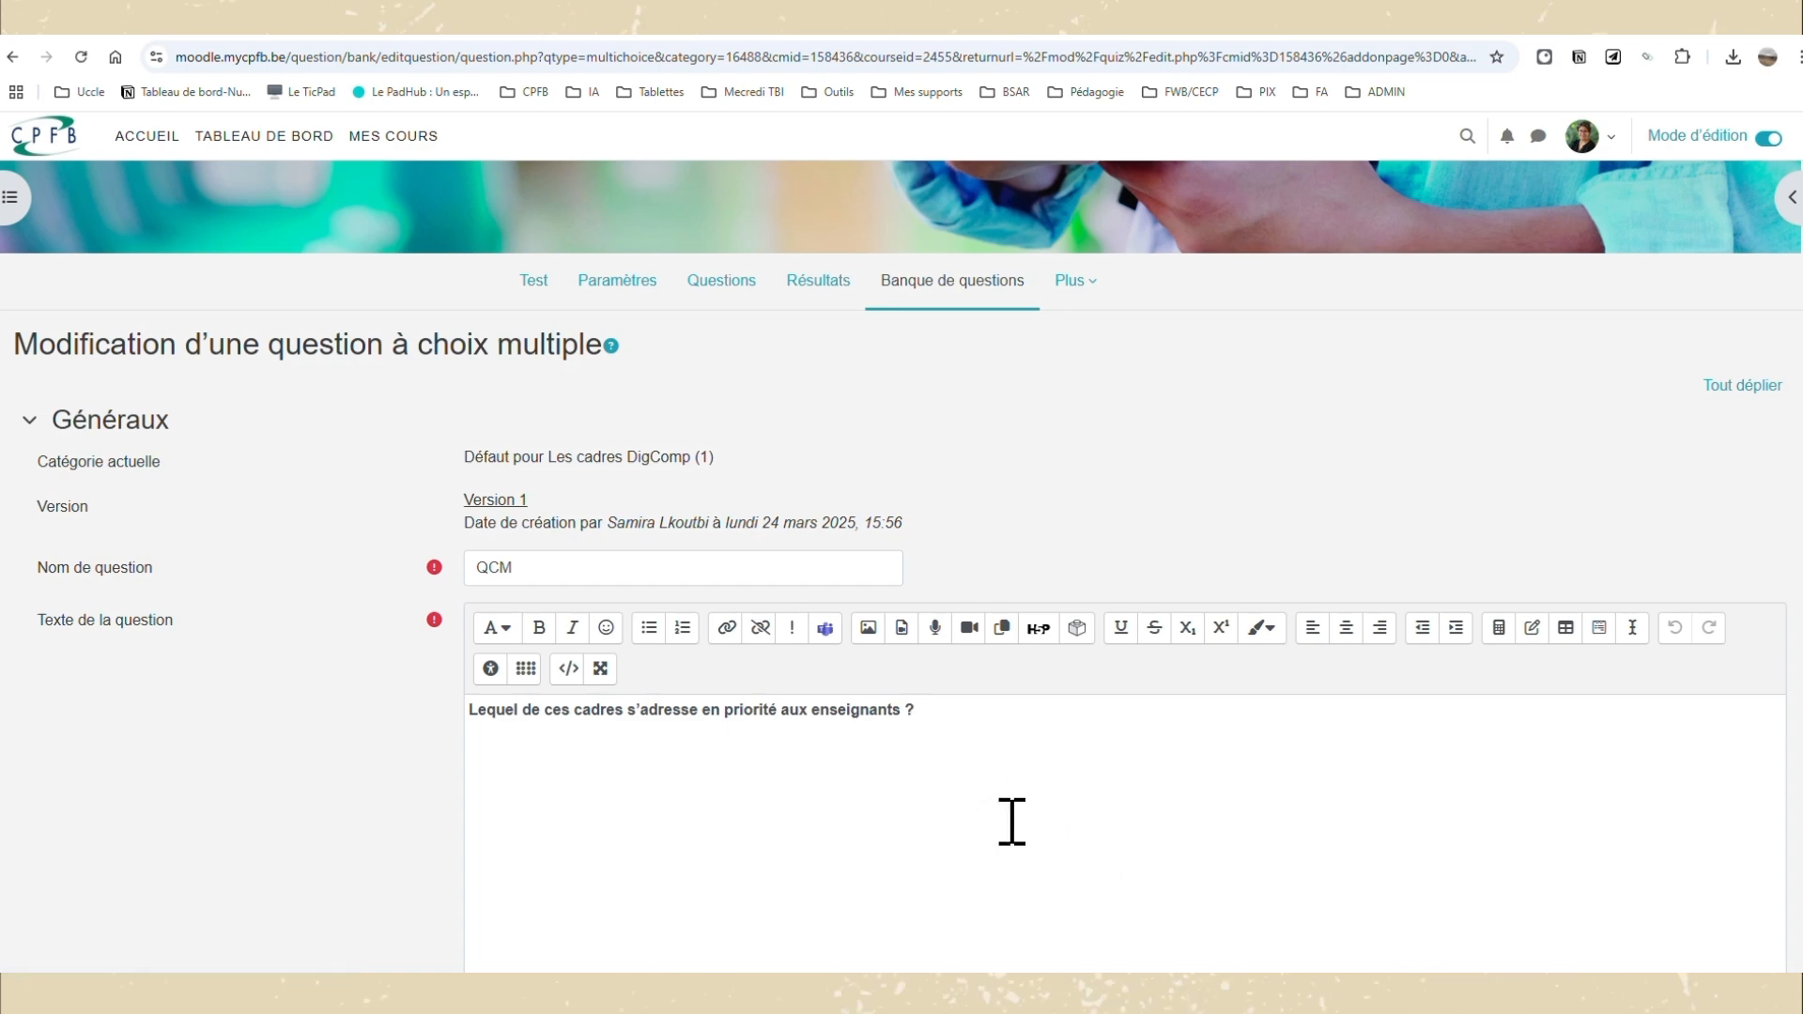
pyautogui.scroll(-3, 1005, 813)
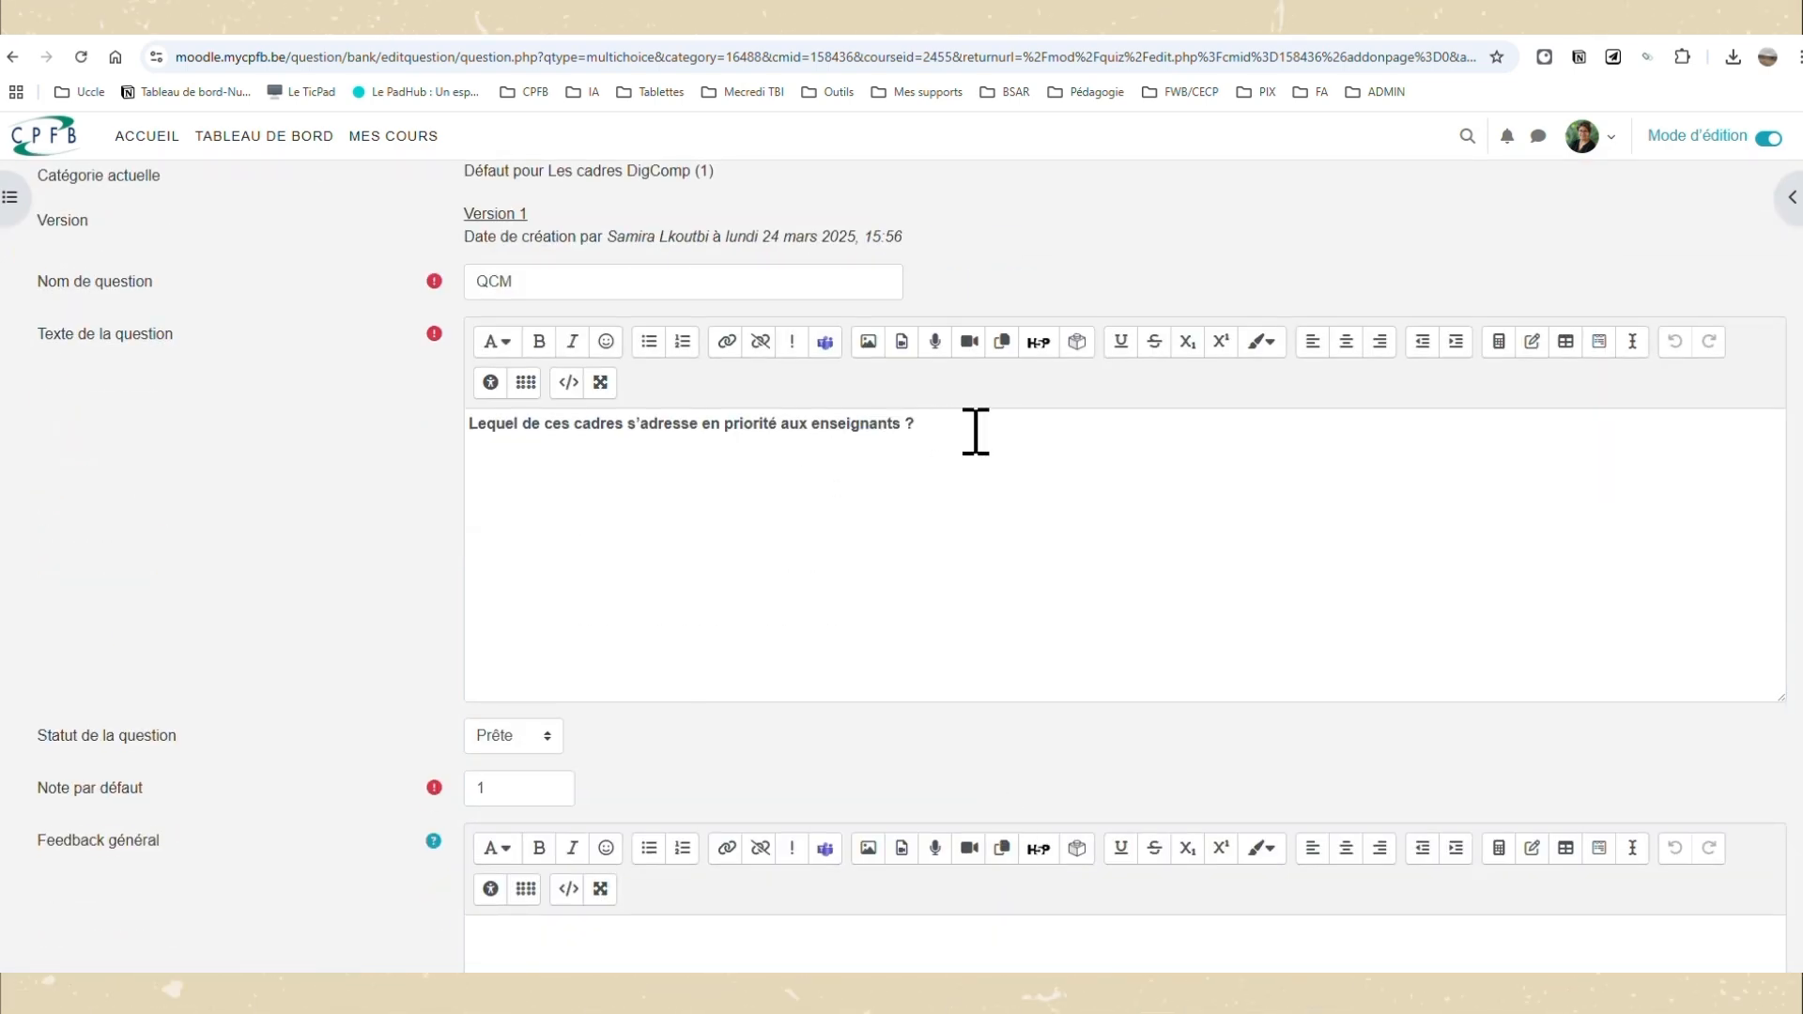
pyautogui.scroll(-17, 1066, 906)
pyautogui.scroll(-6, 1080, 906)
pyautogui.click(814, 559)
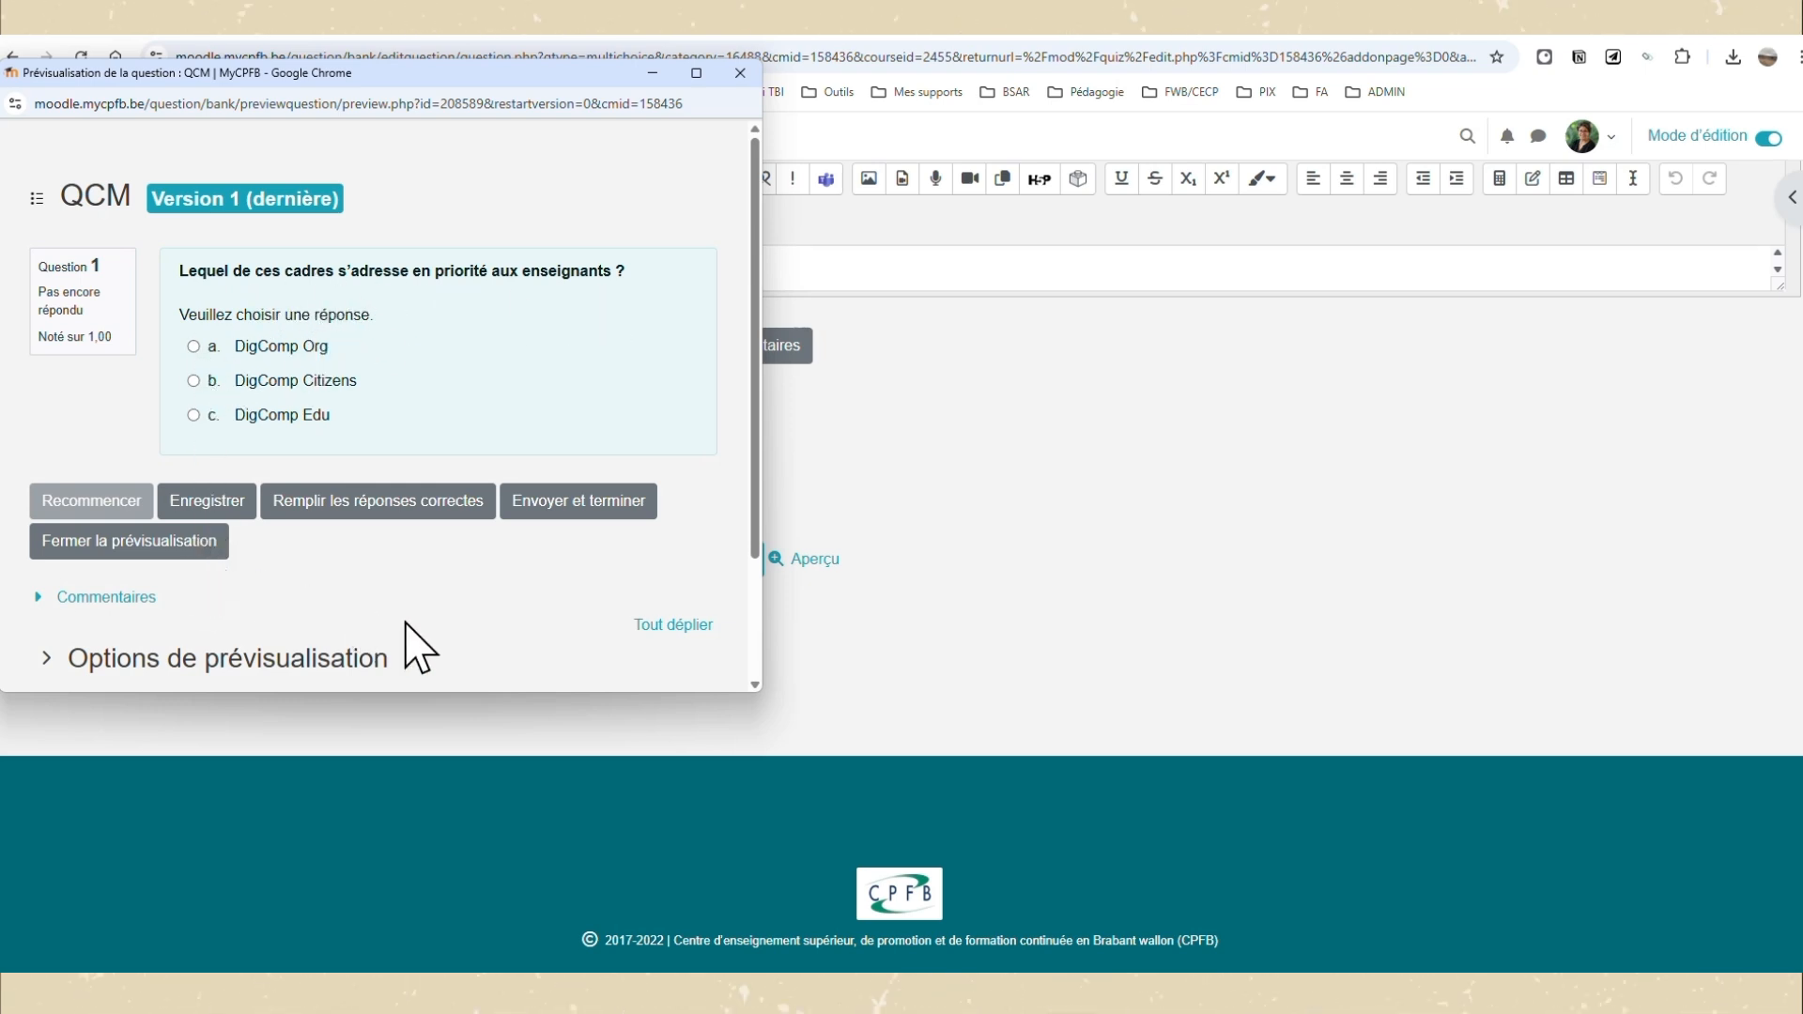
# Submit DigComp Edu as the answer in the preview to check its feedback, and close the preview.
pyautogui.click(194, 415)
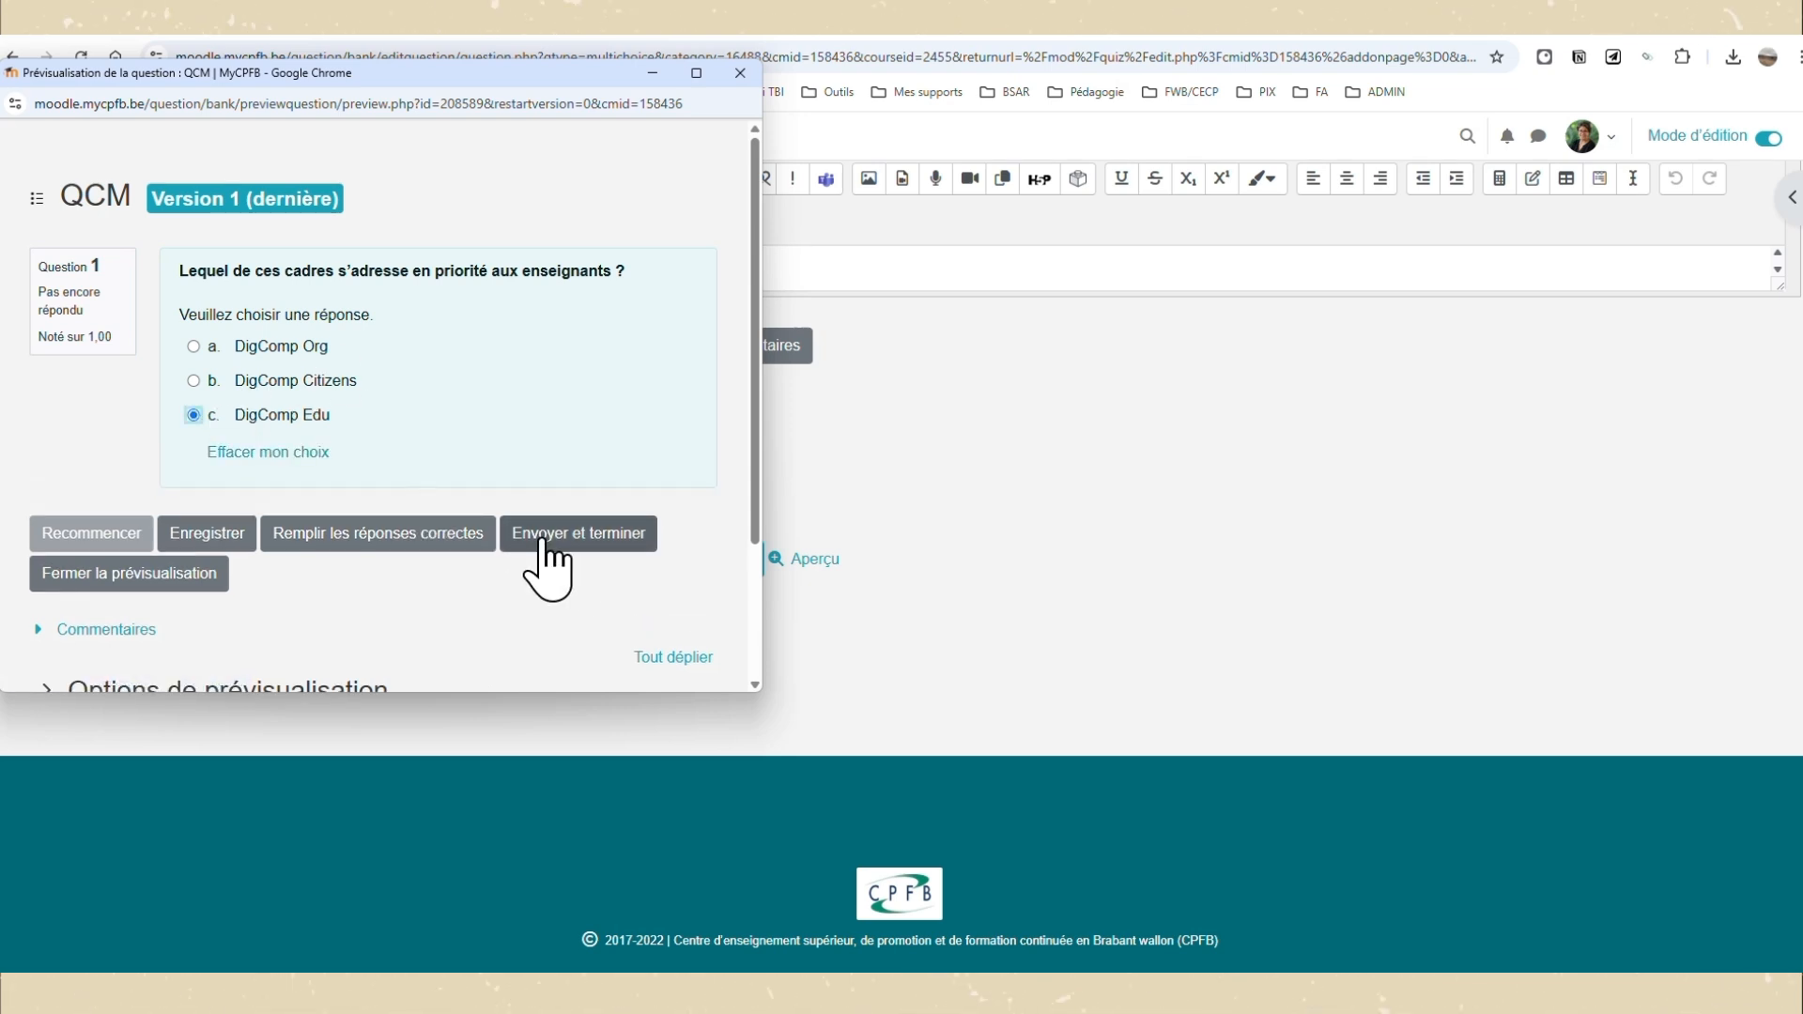
pyautogui.click(578, 535)
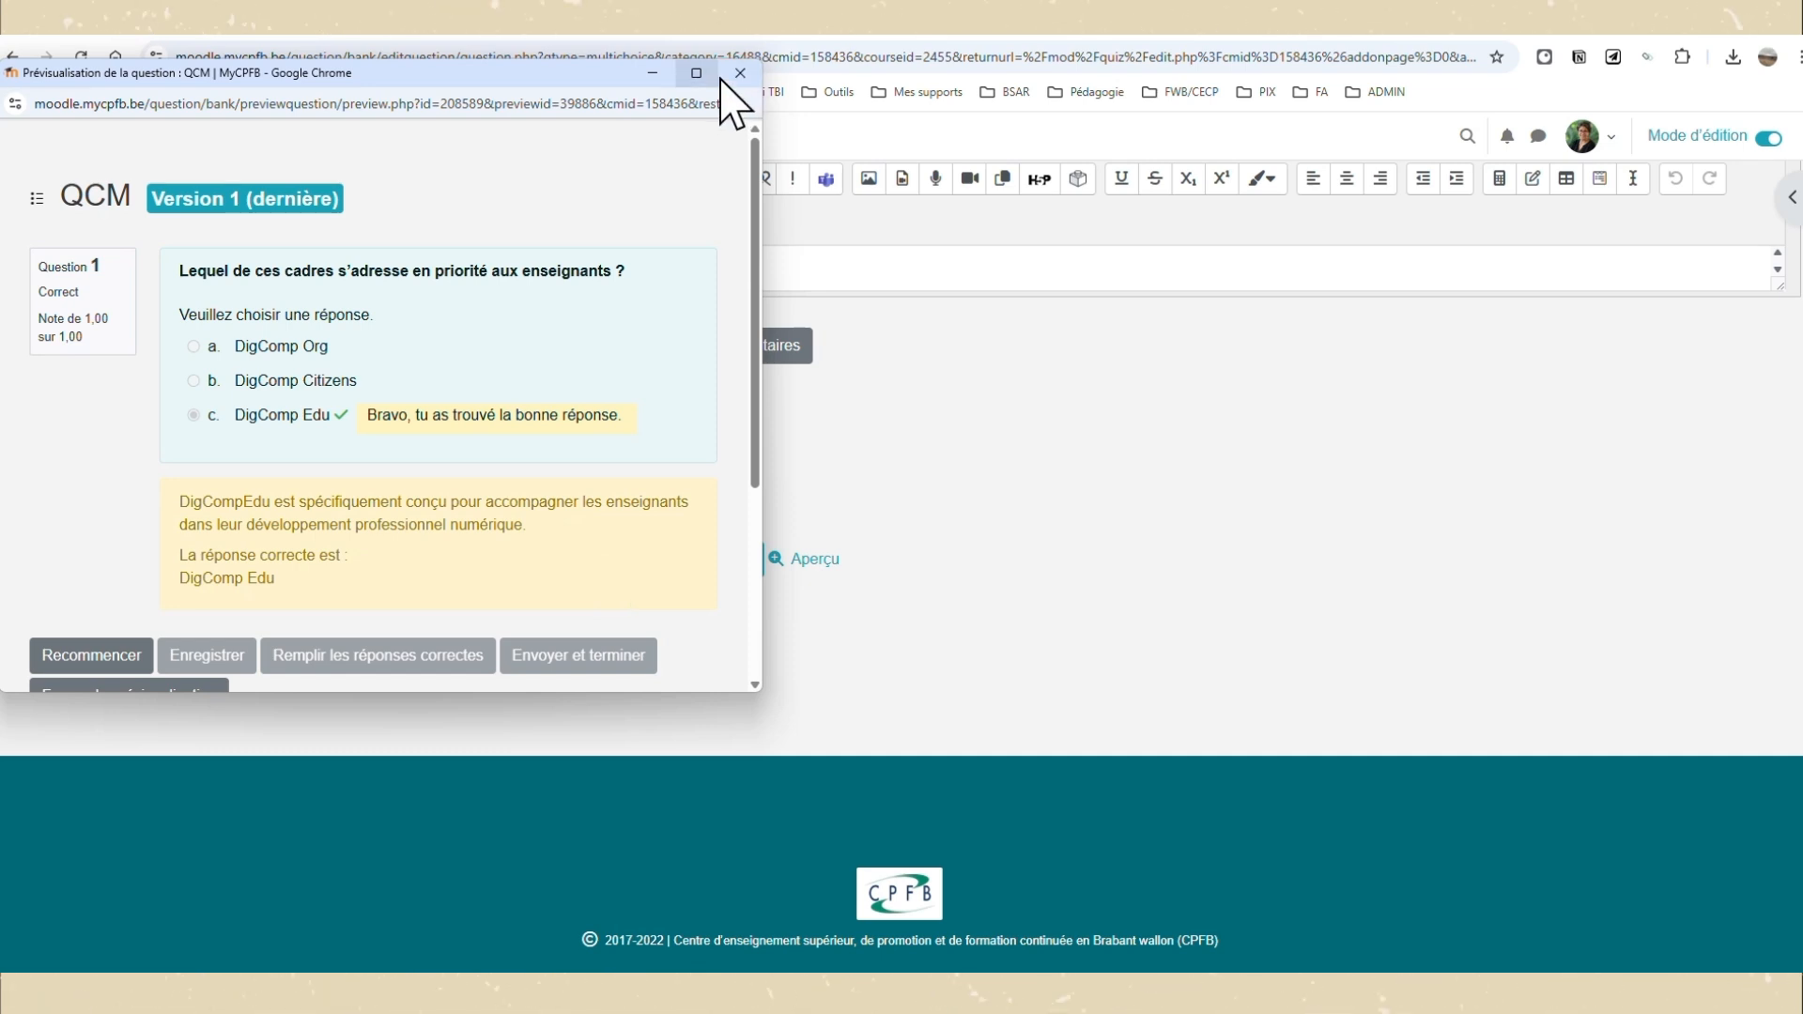
pyautogui.scroll(-2, 447, 636)
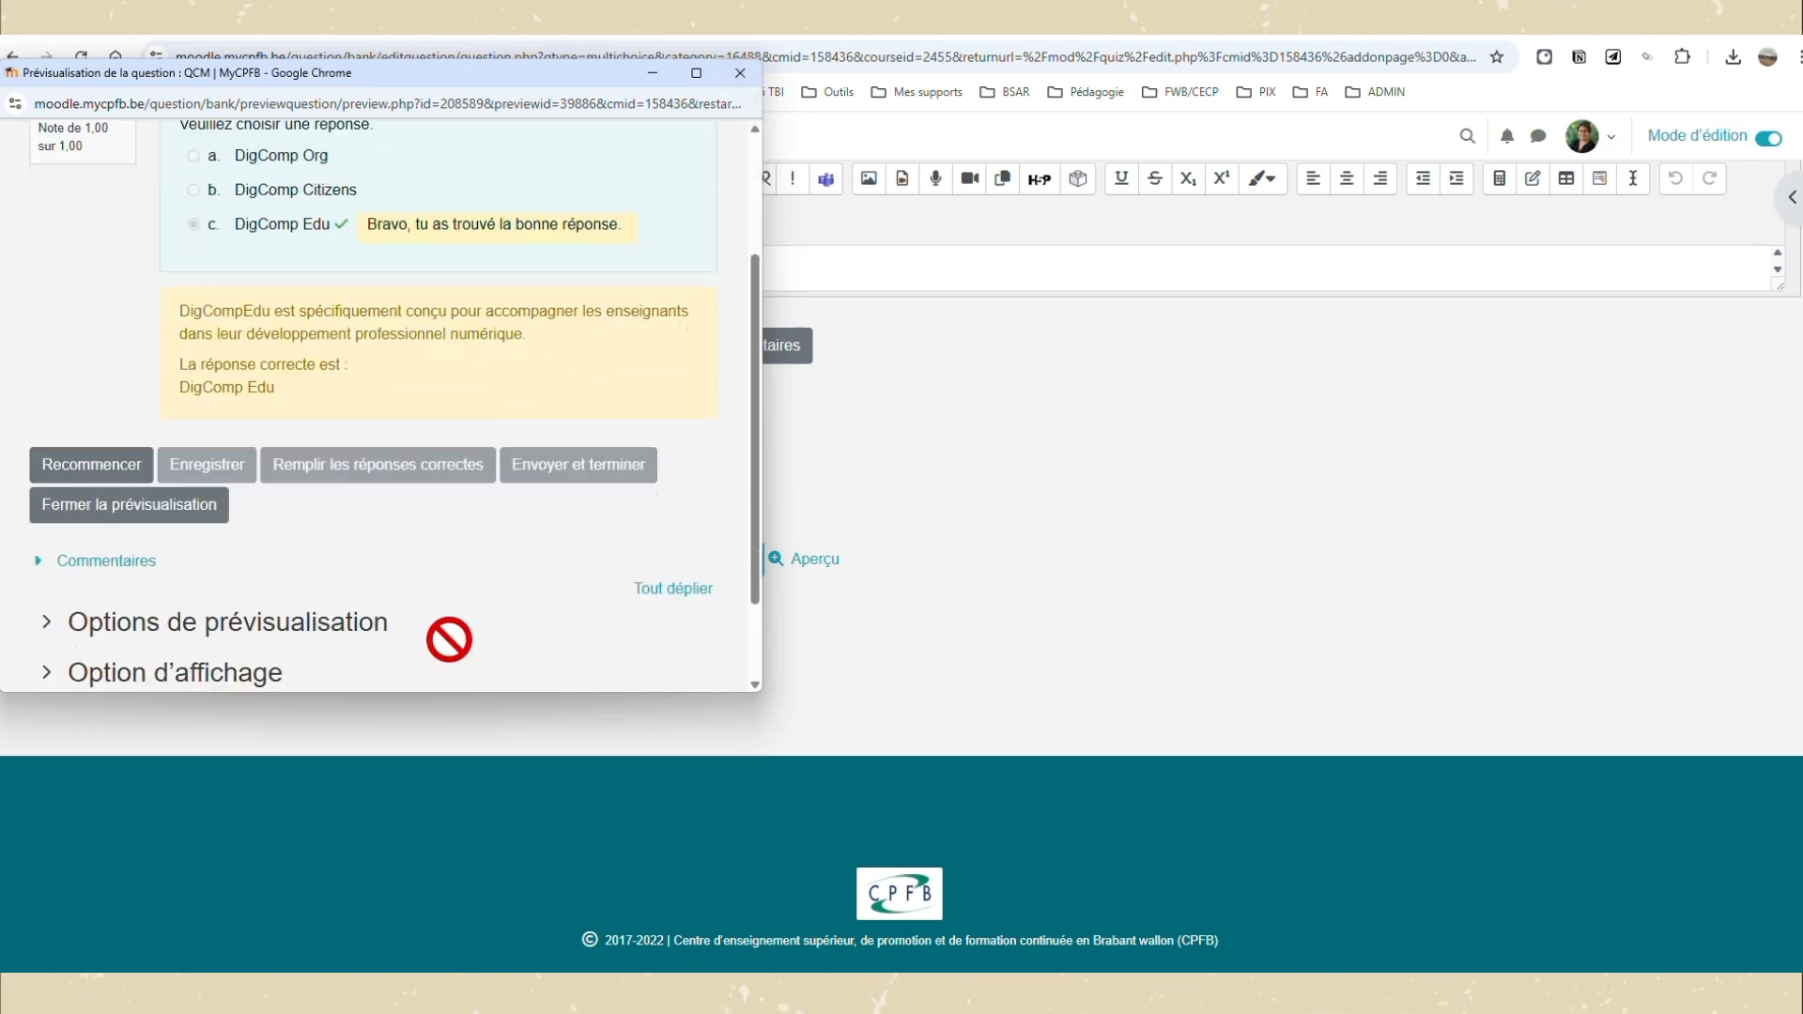
pyautogui.click(137, 507)
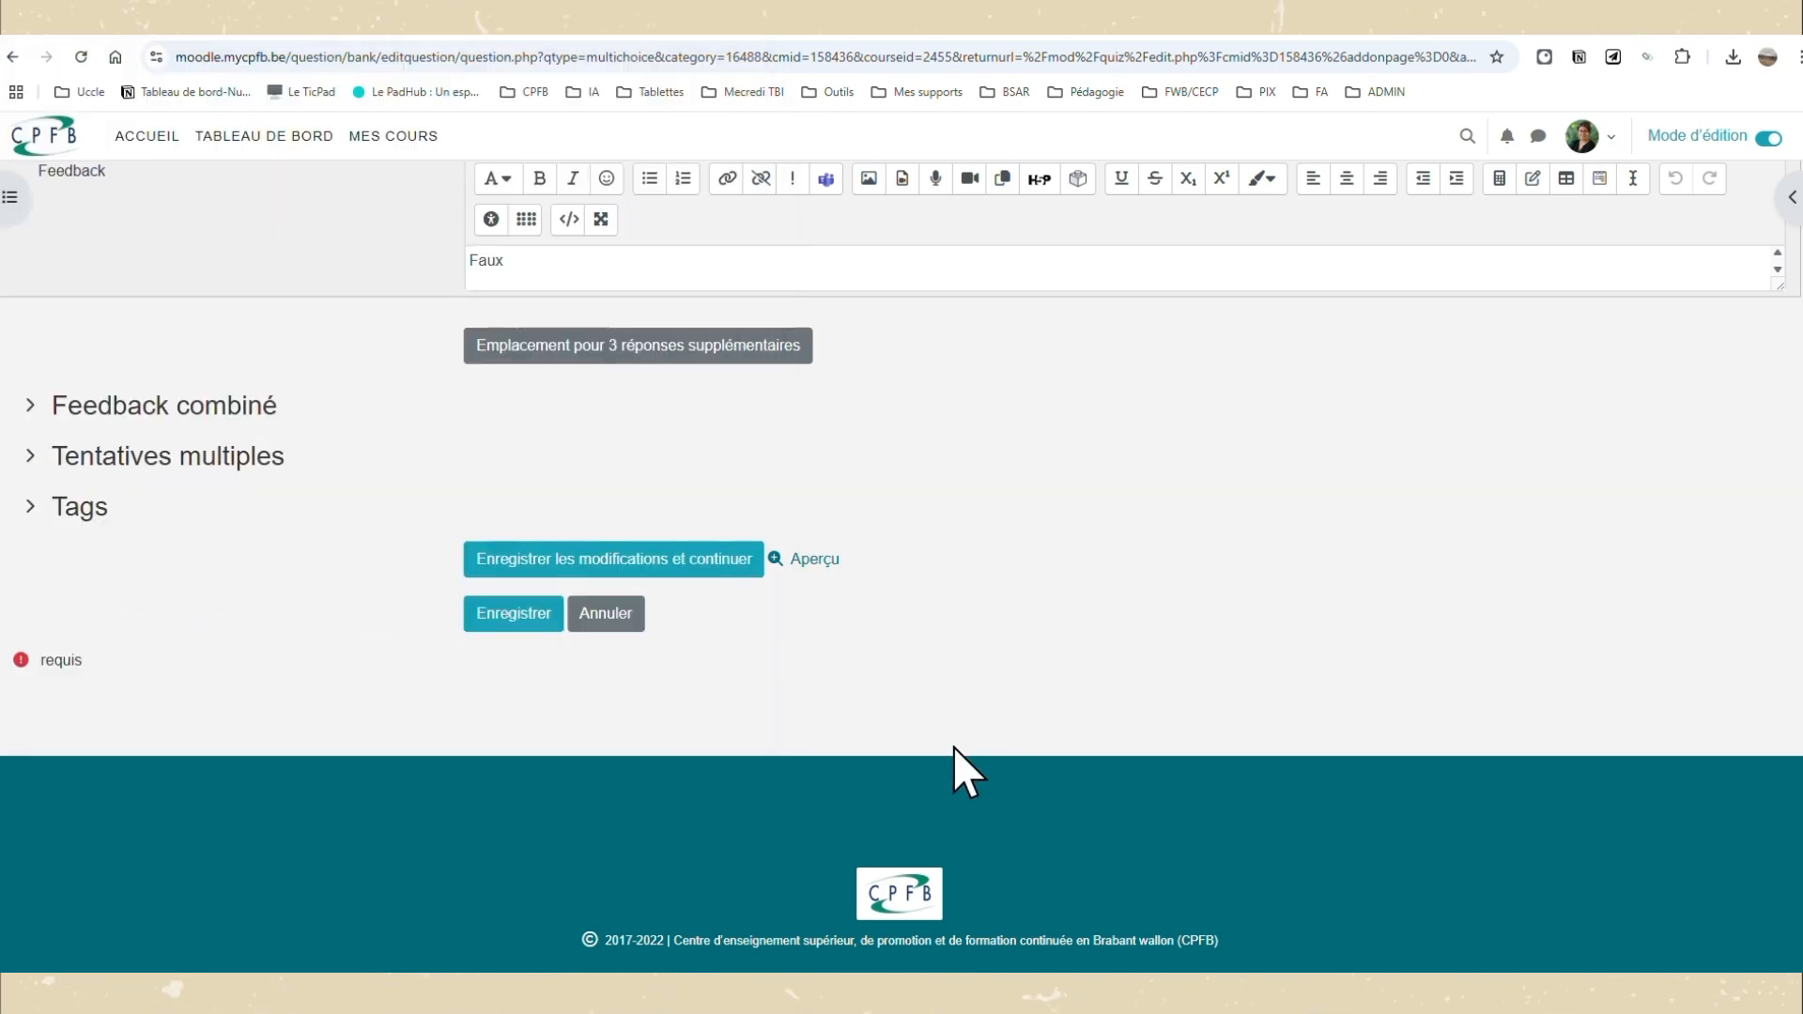
# Save the QCM question and return to the test's question list.
pyautogui.scroll(15, 555, 733)
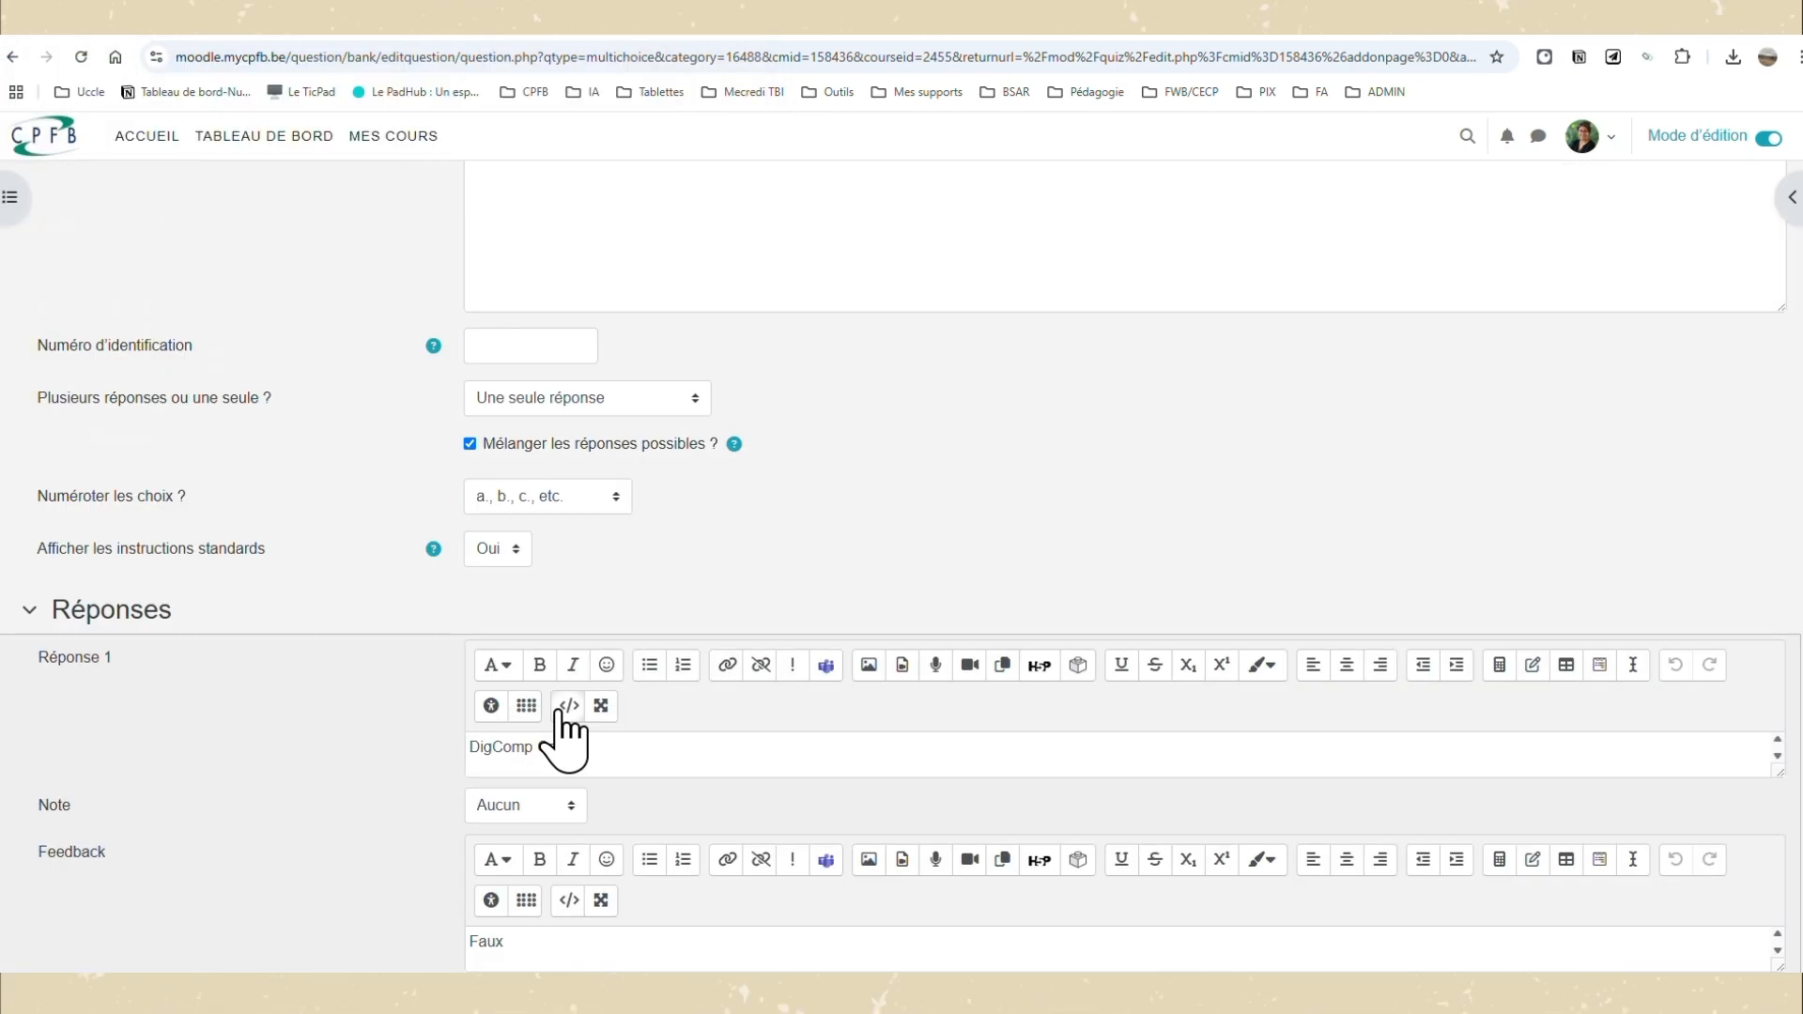
pyautogui.scroll(-7, 559, 715)
pyautogui.click(528, 620)
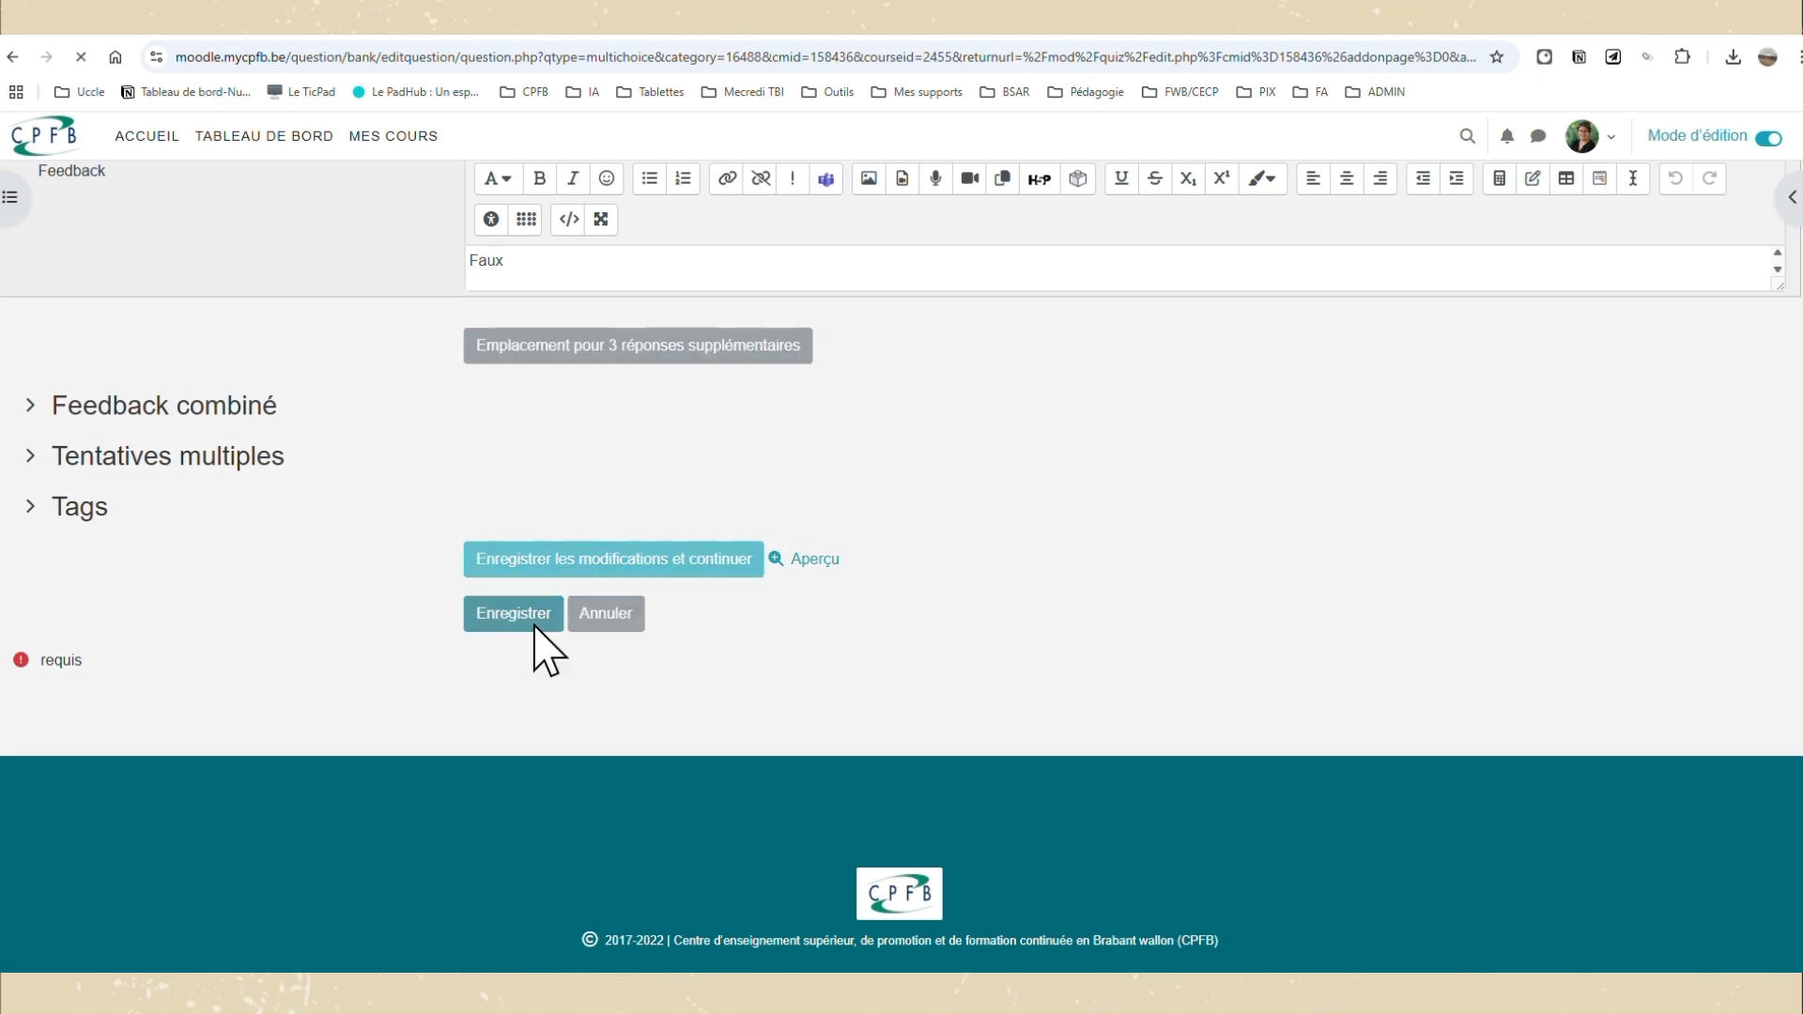
# Start a new Vrai/Faux question in the test, below the QCM question.
pyautogui.scroll(-2, 1150, 828)
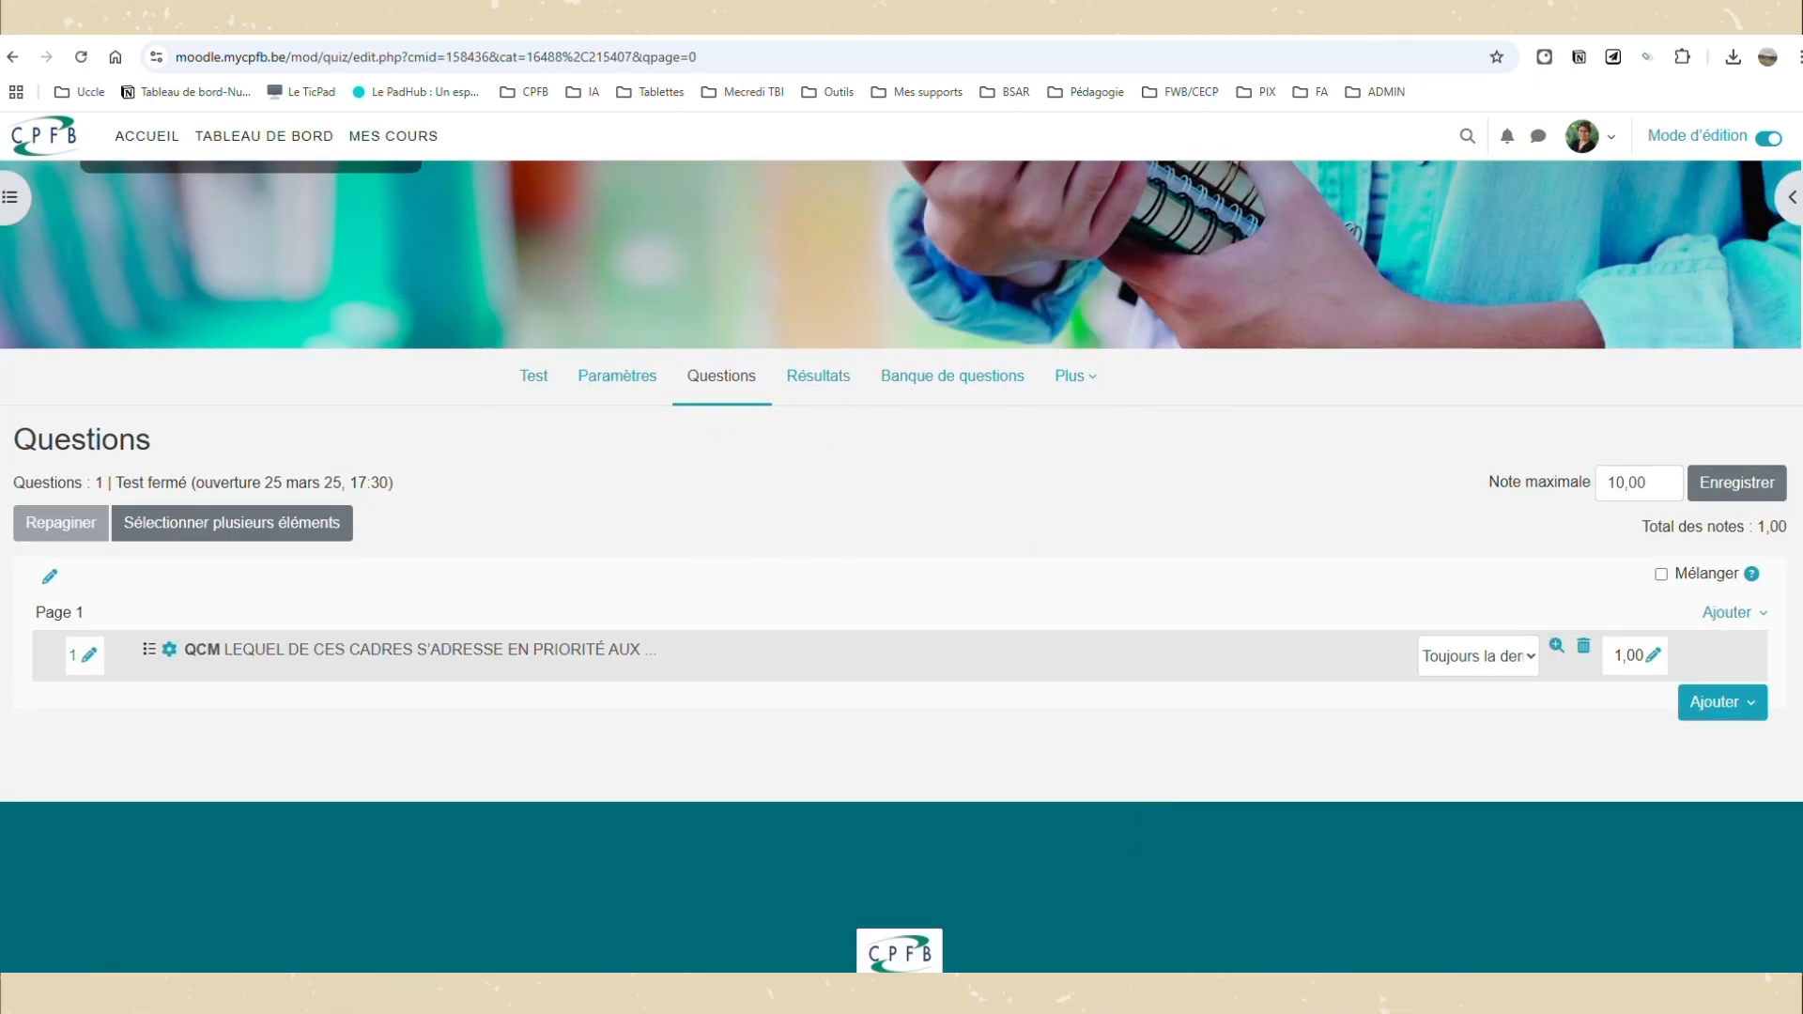
pyautogui.click(1724, 710)
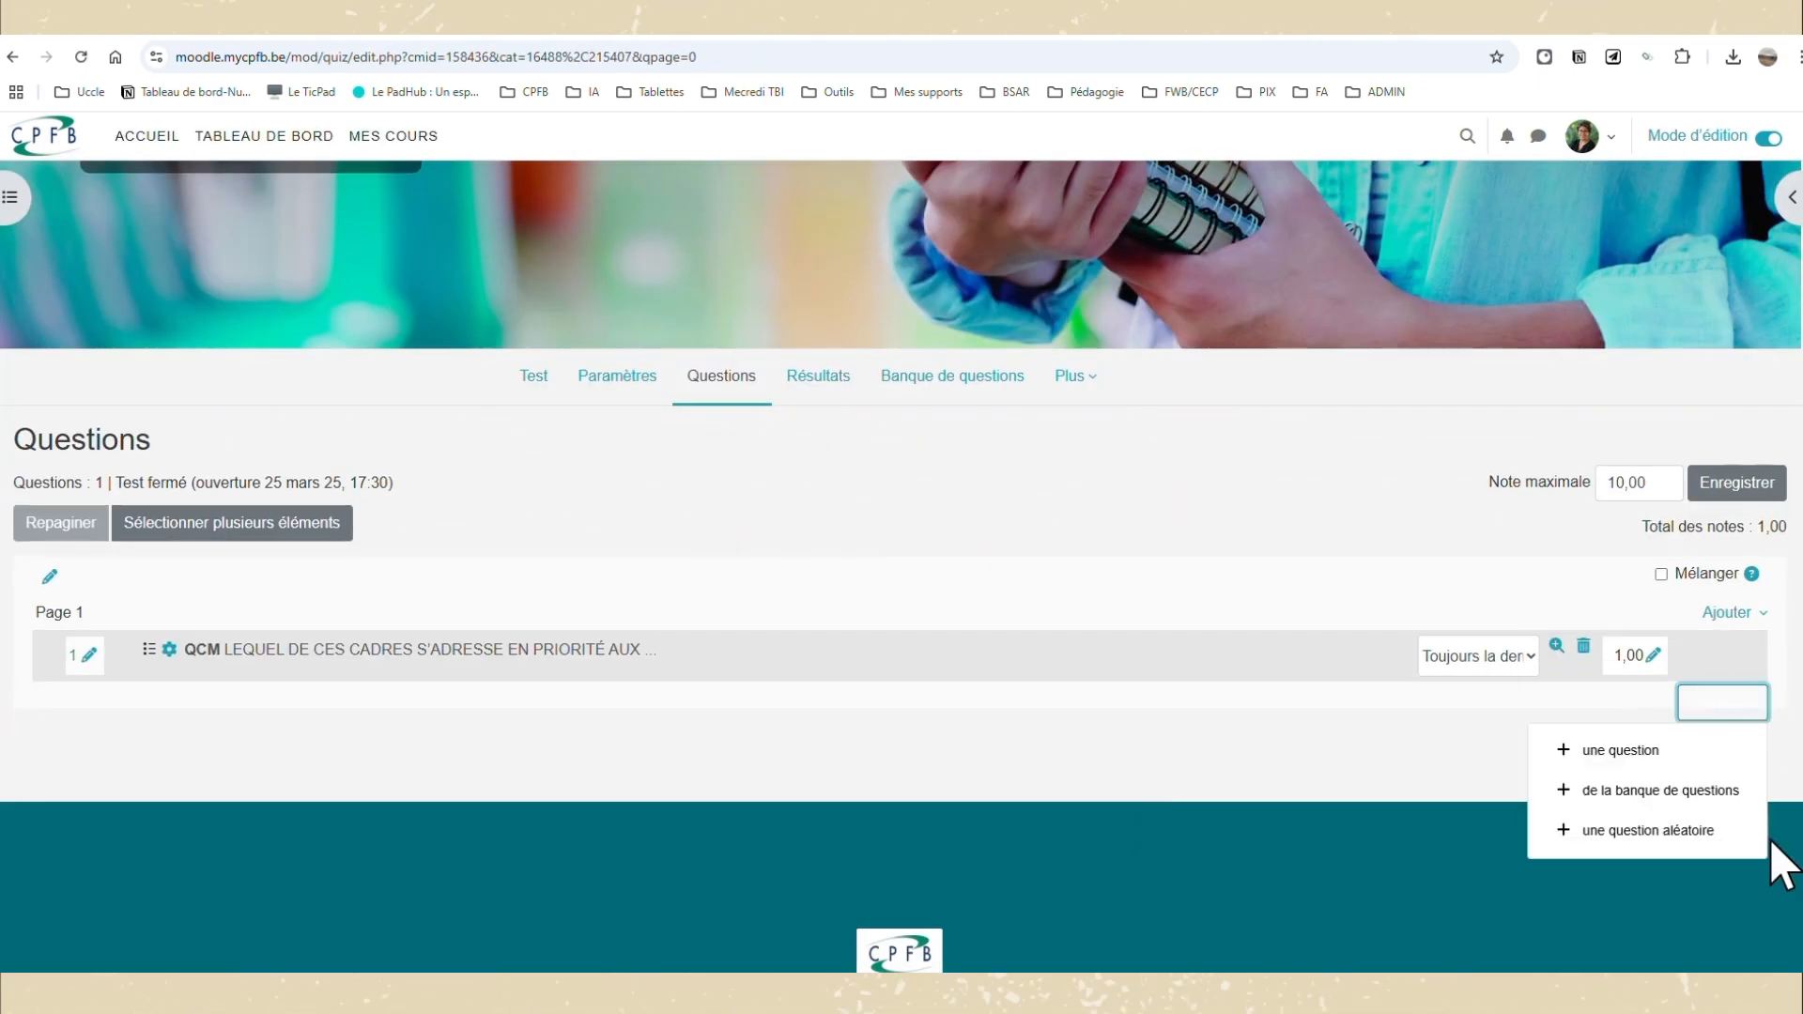
pyautogui.click(1566, 751)
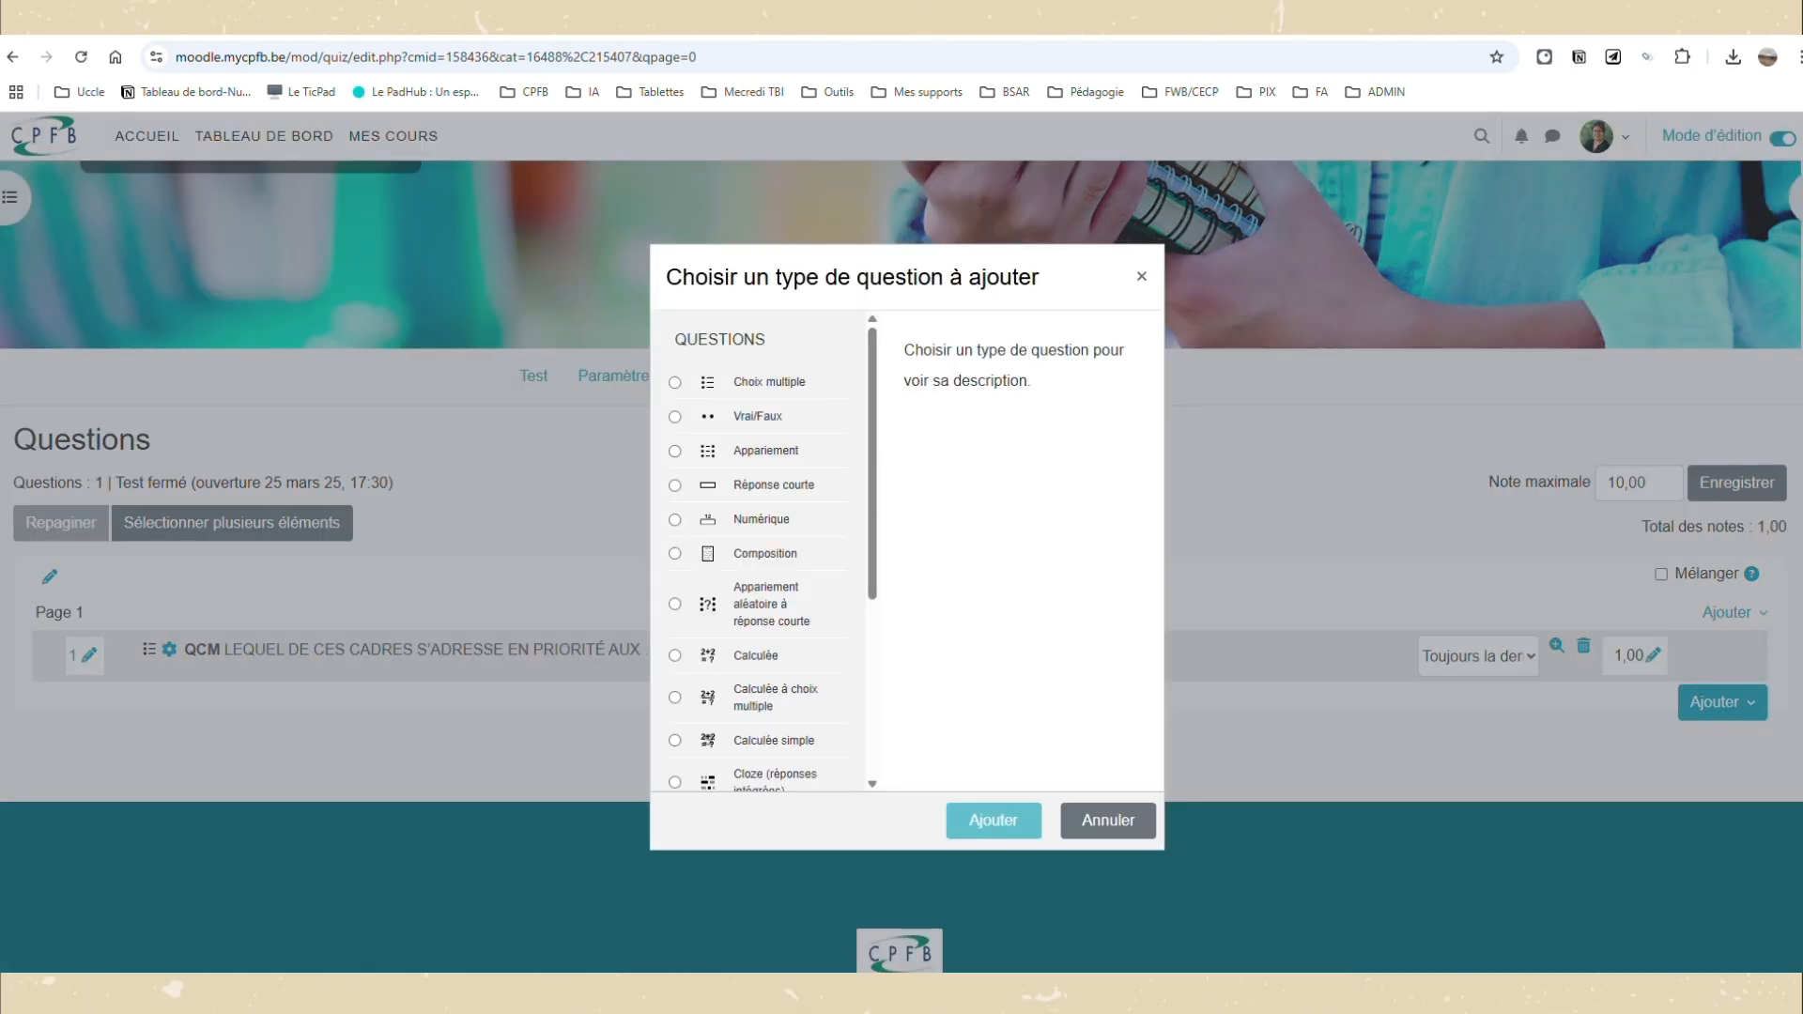
pyautogui.click(676, 416)
pyautogui.click(984, 820)
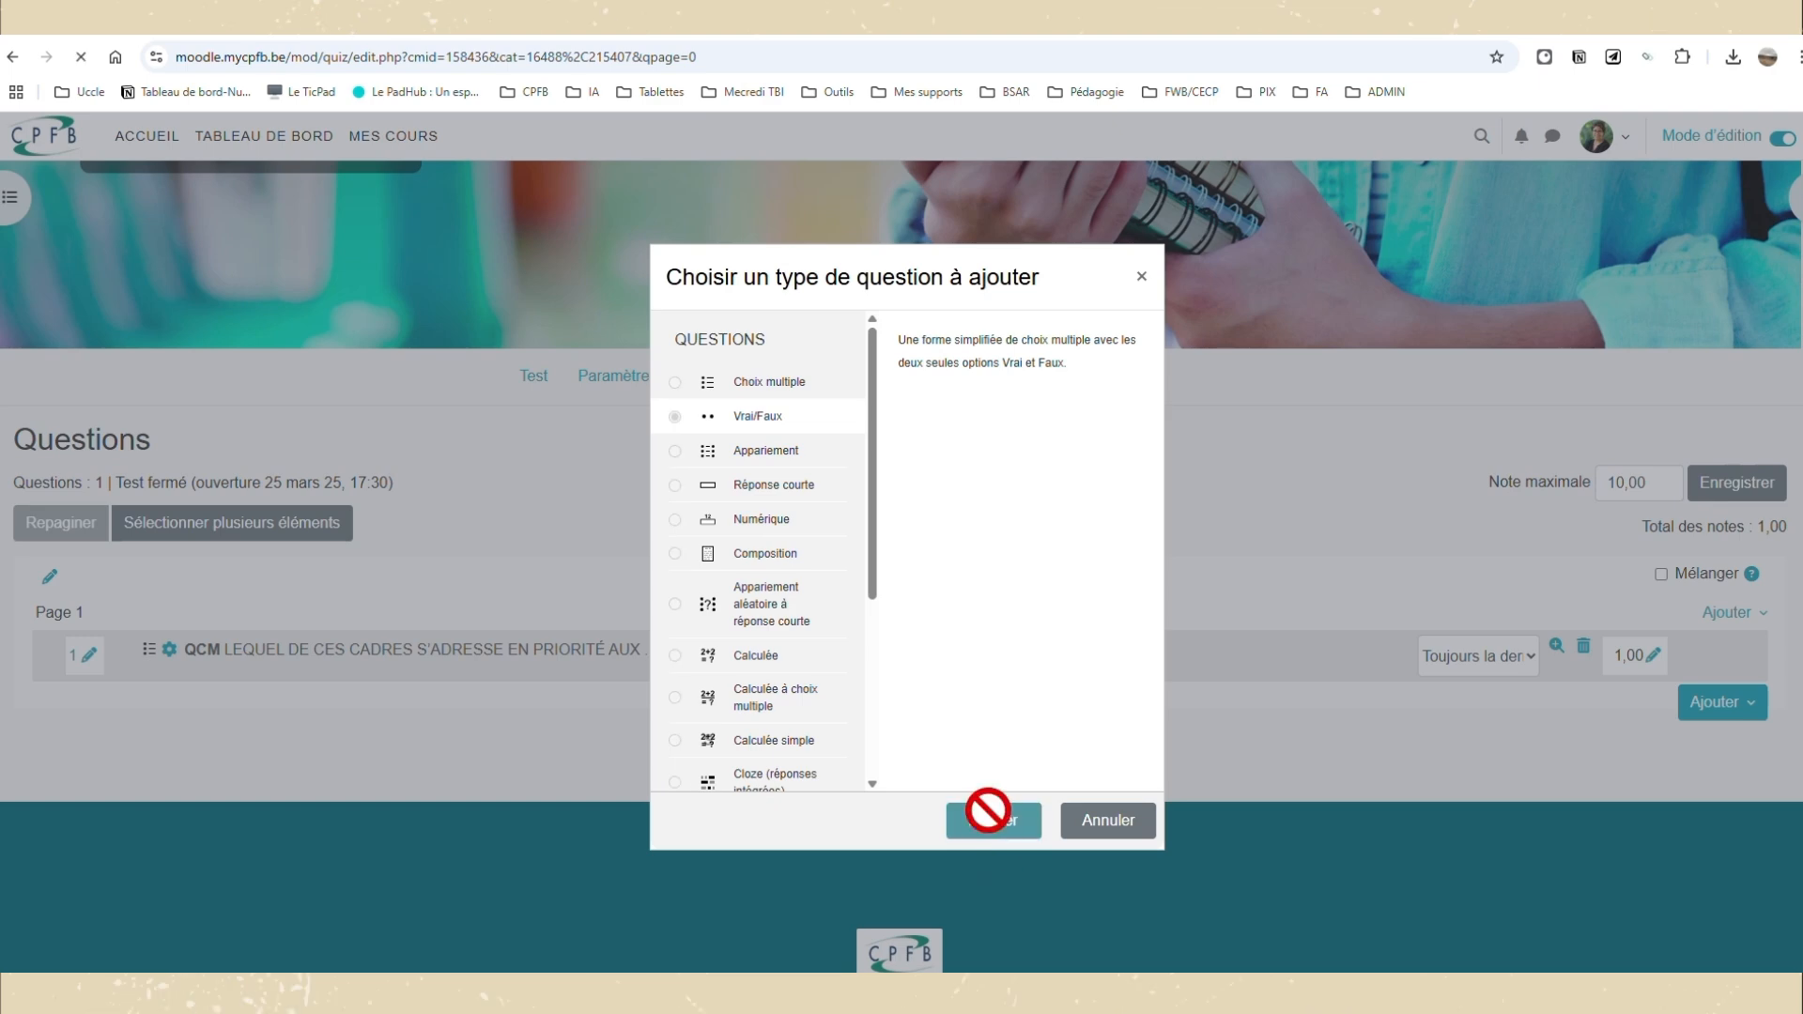
pyautogui.scroll(-2, 704, 779)
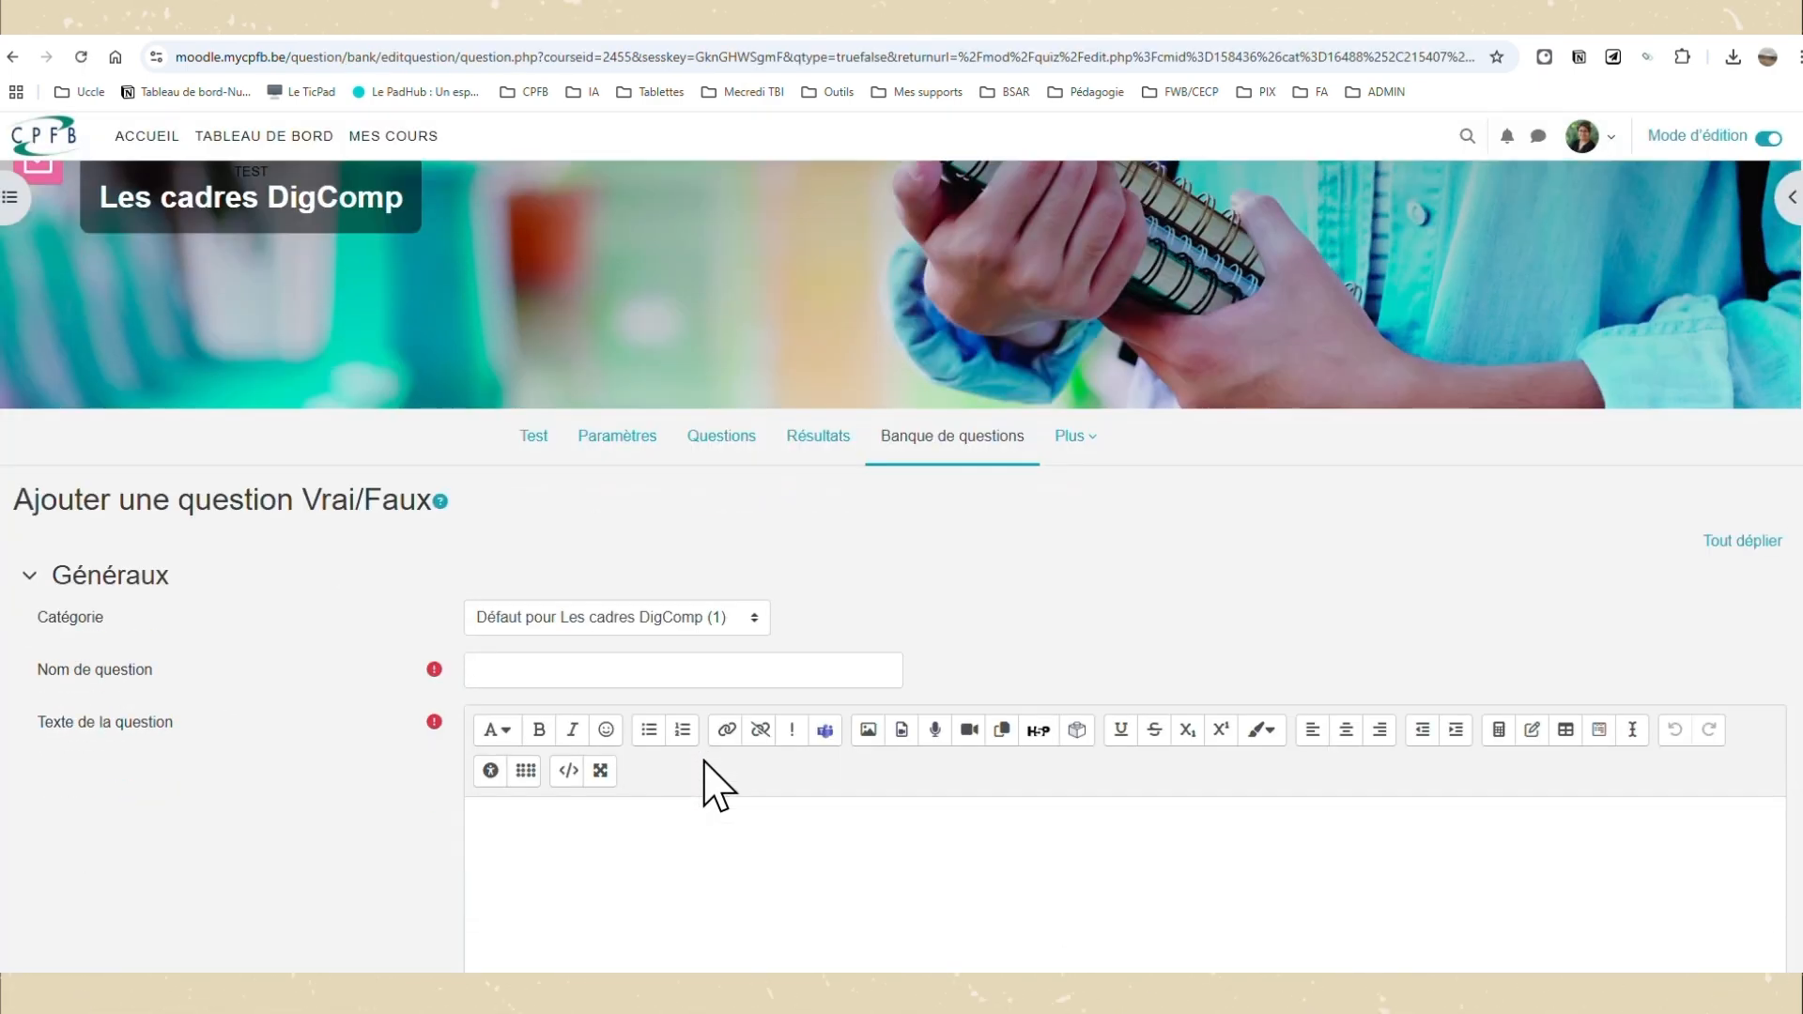
# Name the new Vrai/Faux question "Vrai ou Faux".
pyautogui.click(748, 610)
pyautogui.write('Vrai ou')
pyautogui.click(1500, 793)
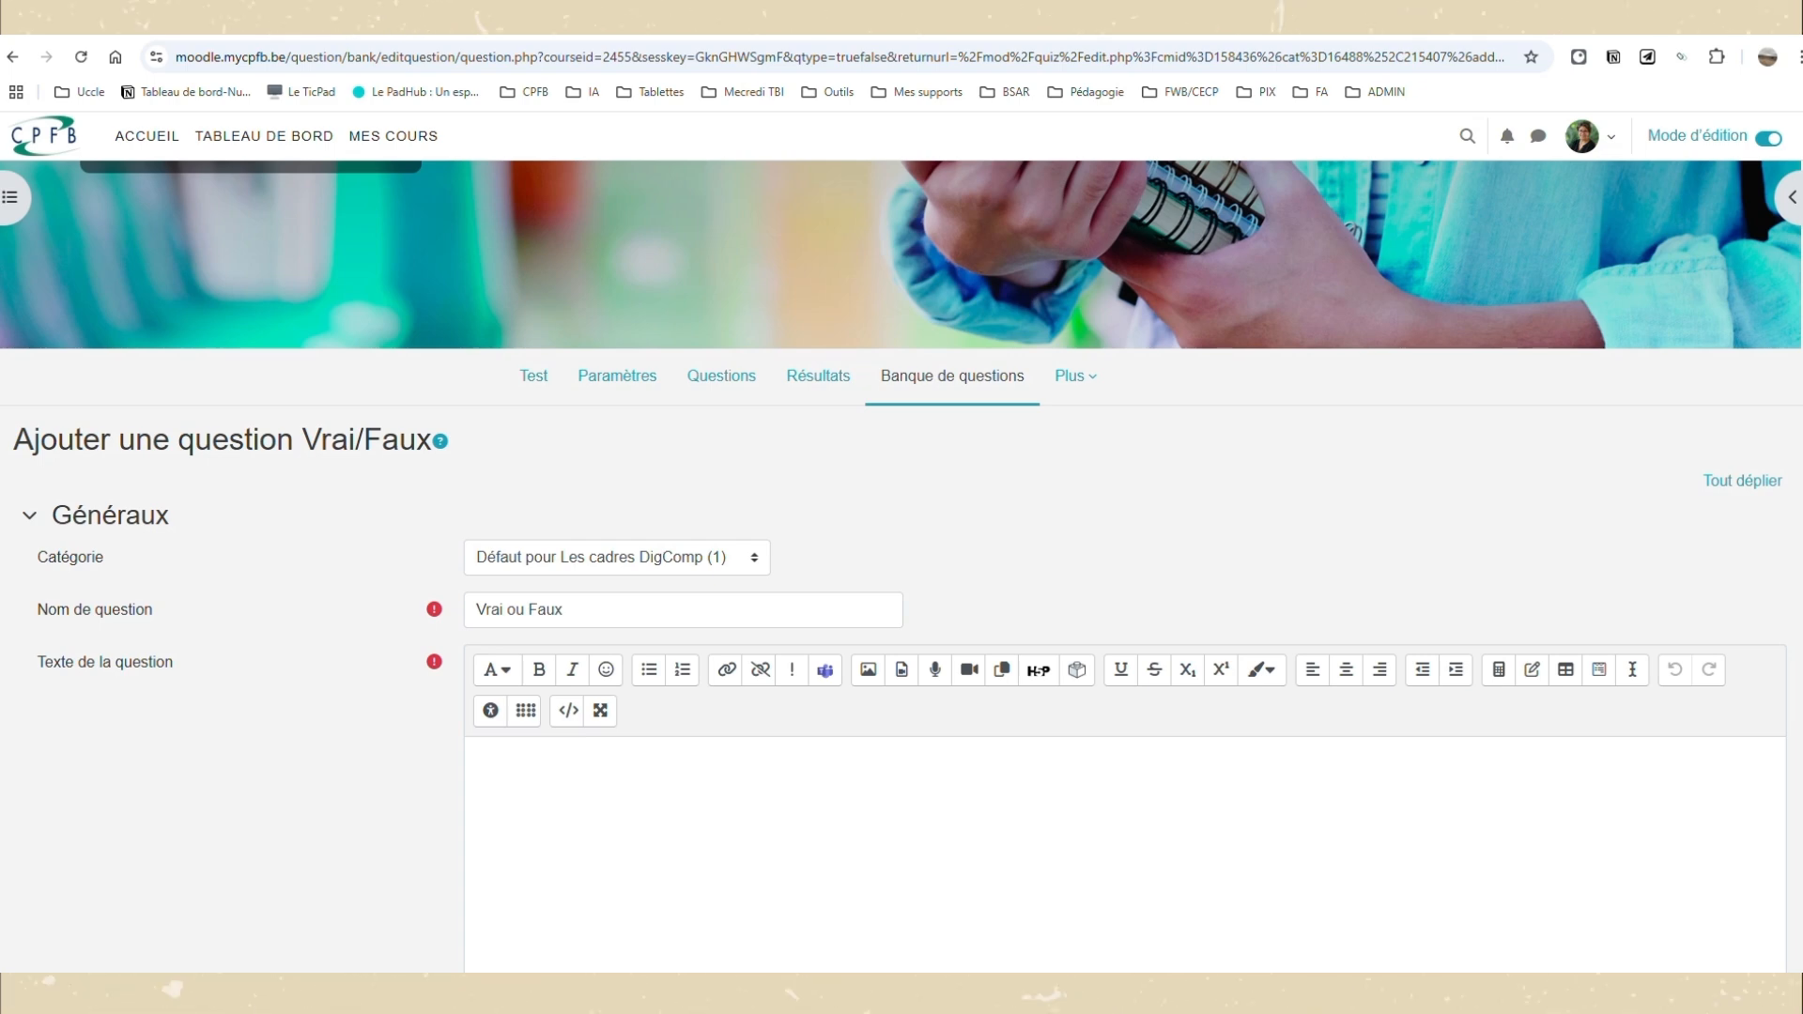
# Enter the question text "Le cadre DigCompCitizens inclut des compétences liées aux droits numériques, à la sécurité en ligne et à la consommation responsable.".
pyautogui.click(667, 765)
pyautogui.write('Le cadre DigCompCitizens inclut des compétences liées aux droits numériques, à la sécurité en ligne et à la consommation responsable.')
pyautogui.click(814, 752)
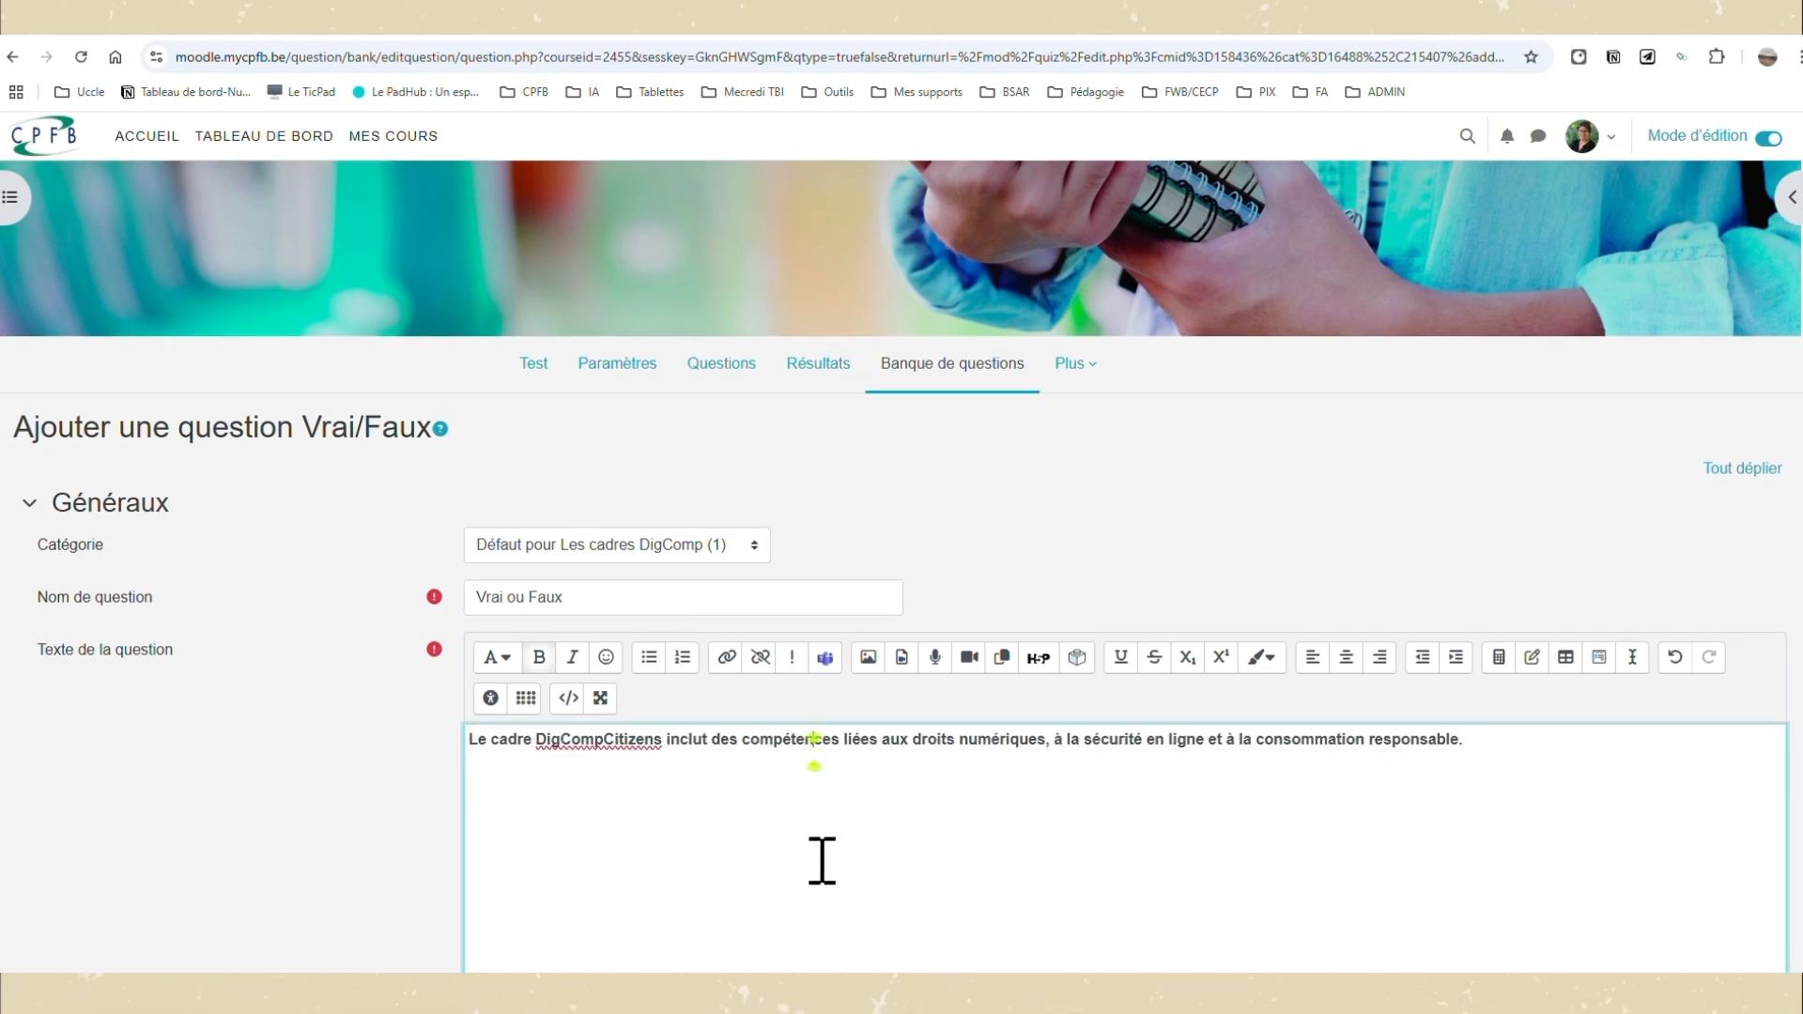
# Set the correct answer of the Vrai/Faux question to Vrai.
pyautogui.scroll(-3, 817, 859)
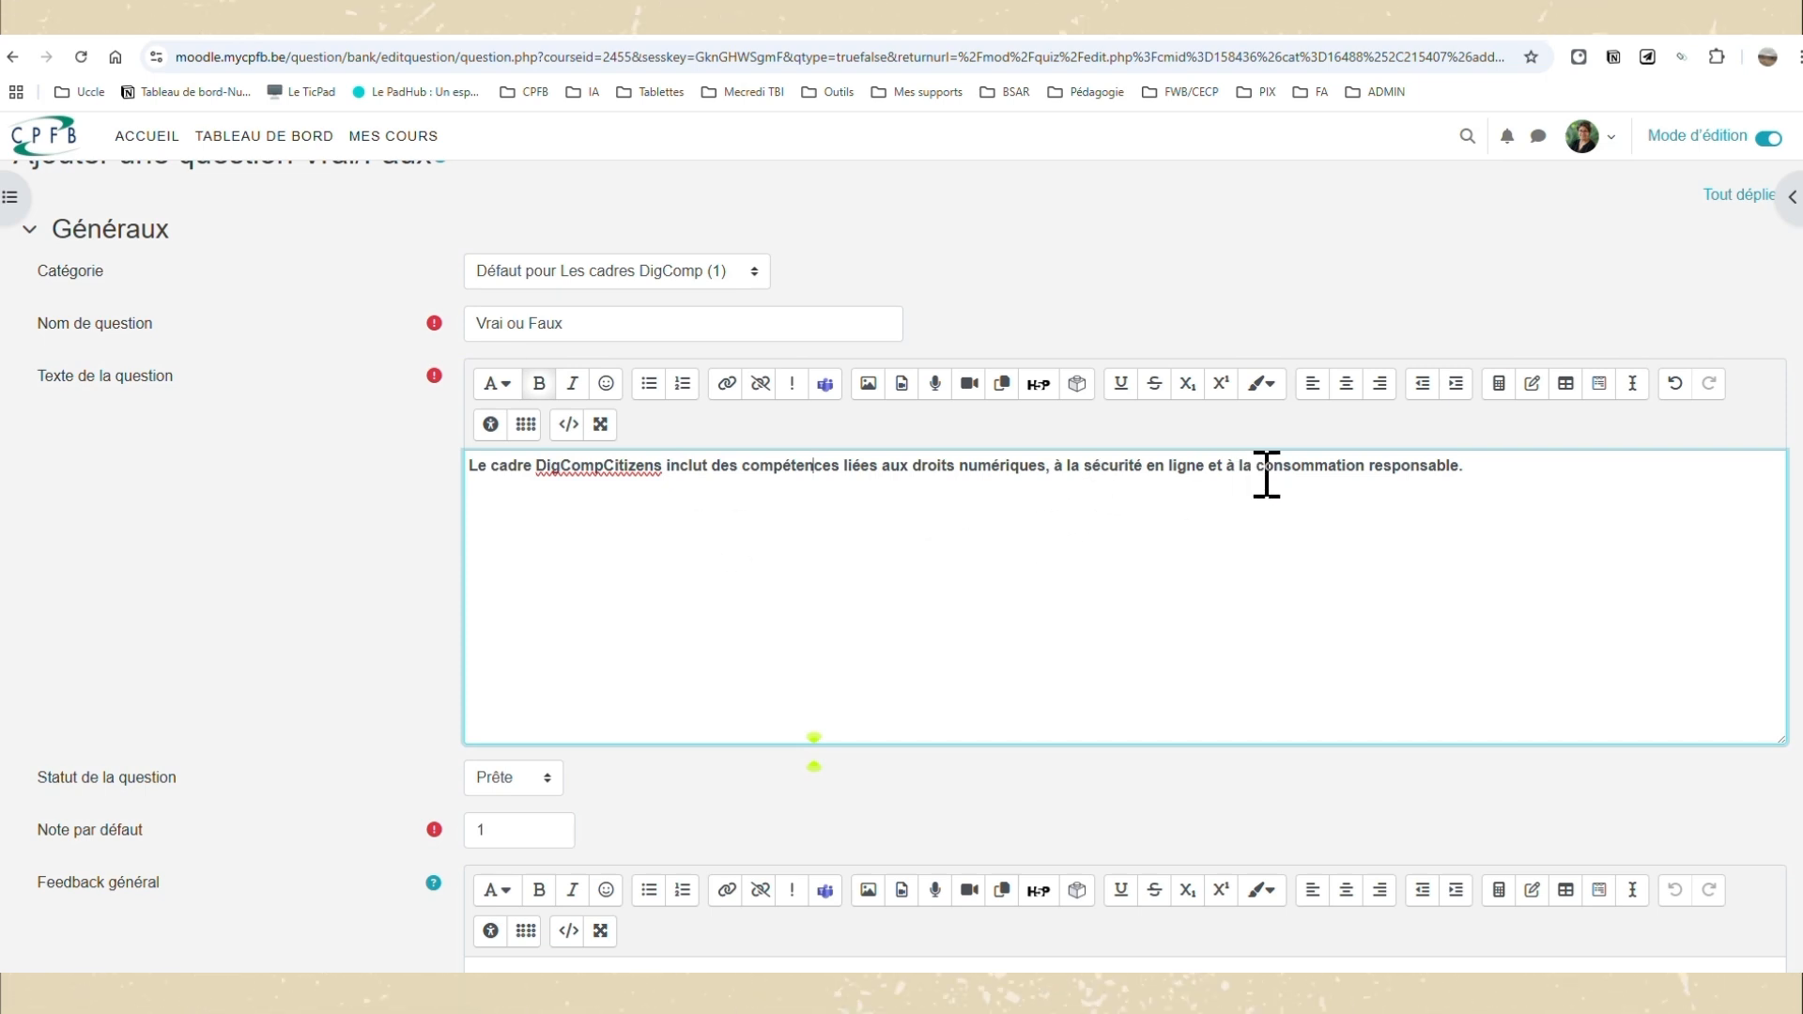
pyautogui.scroll(-4, 1136, 742)
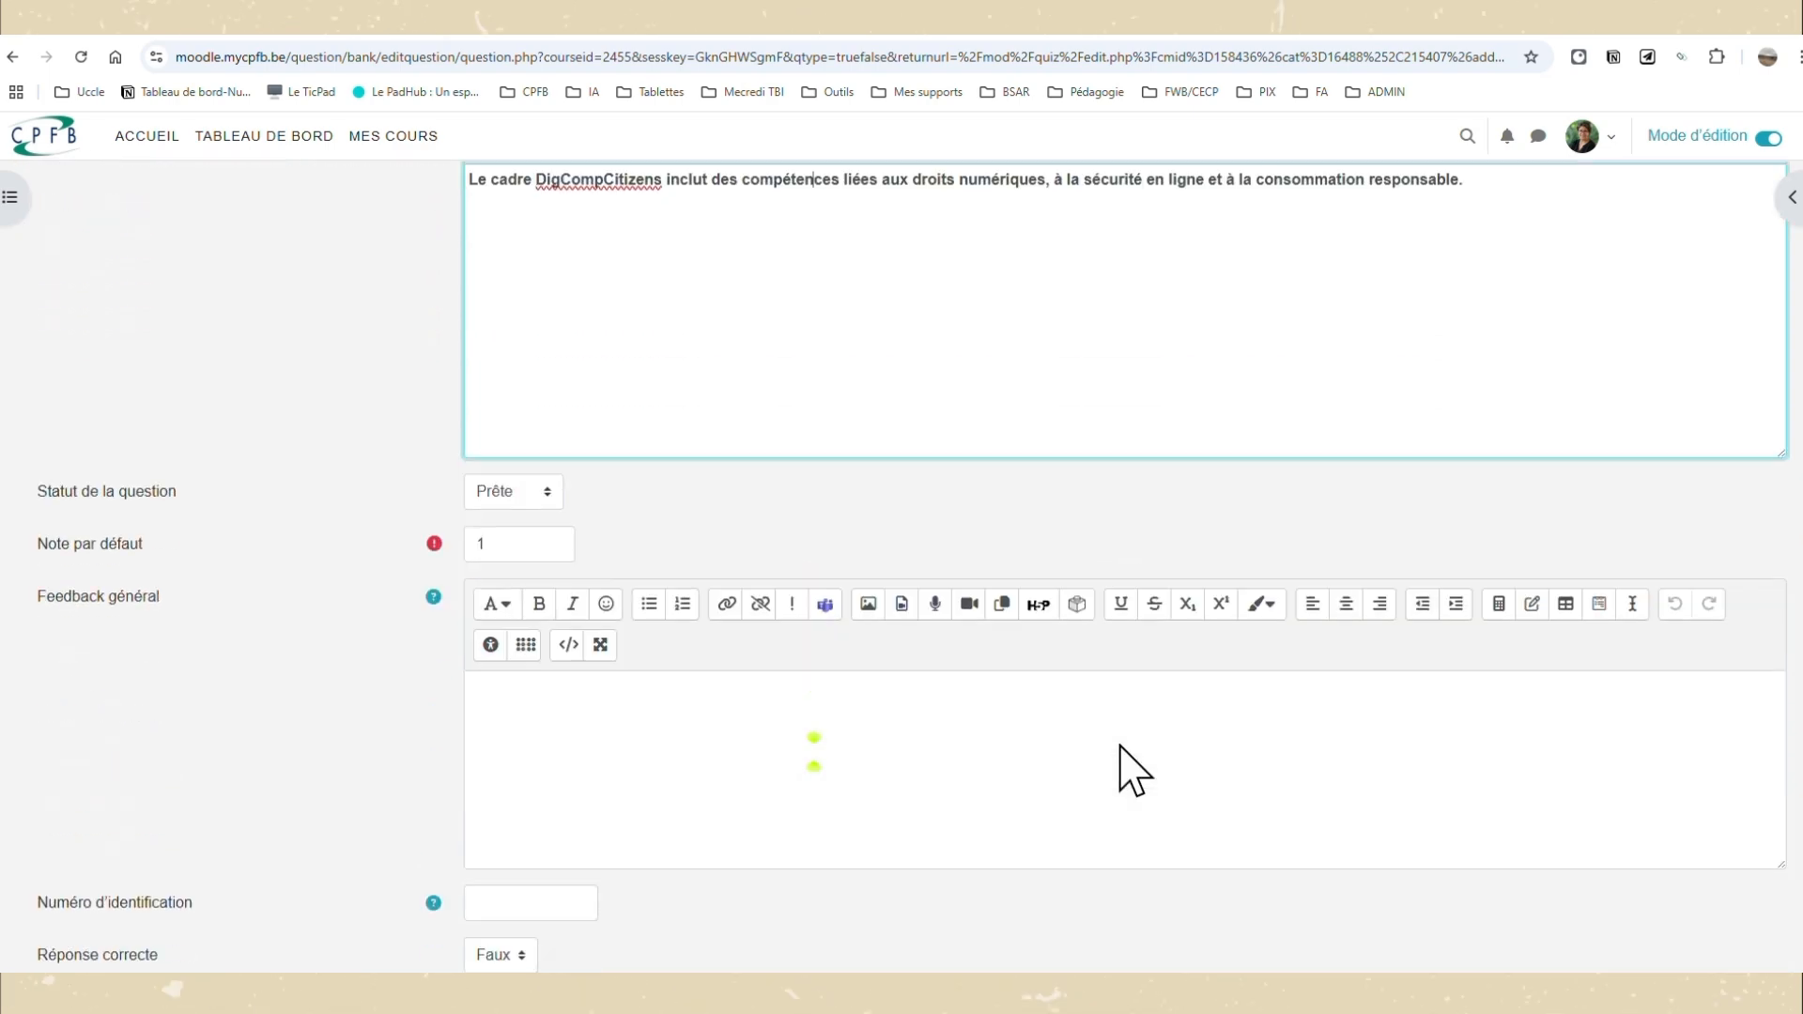
pyautogui.scroll(-1, 1134, 770)
pyautogui.scroll(-2, 1133, 770)
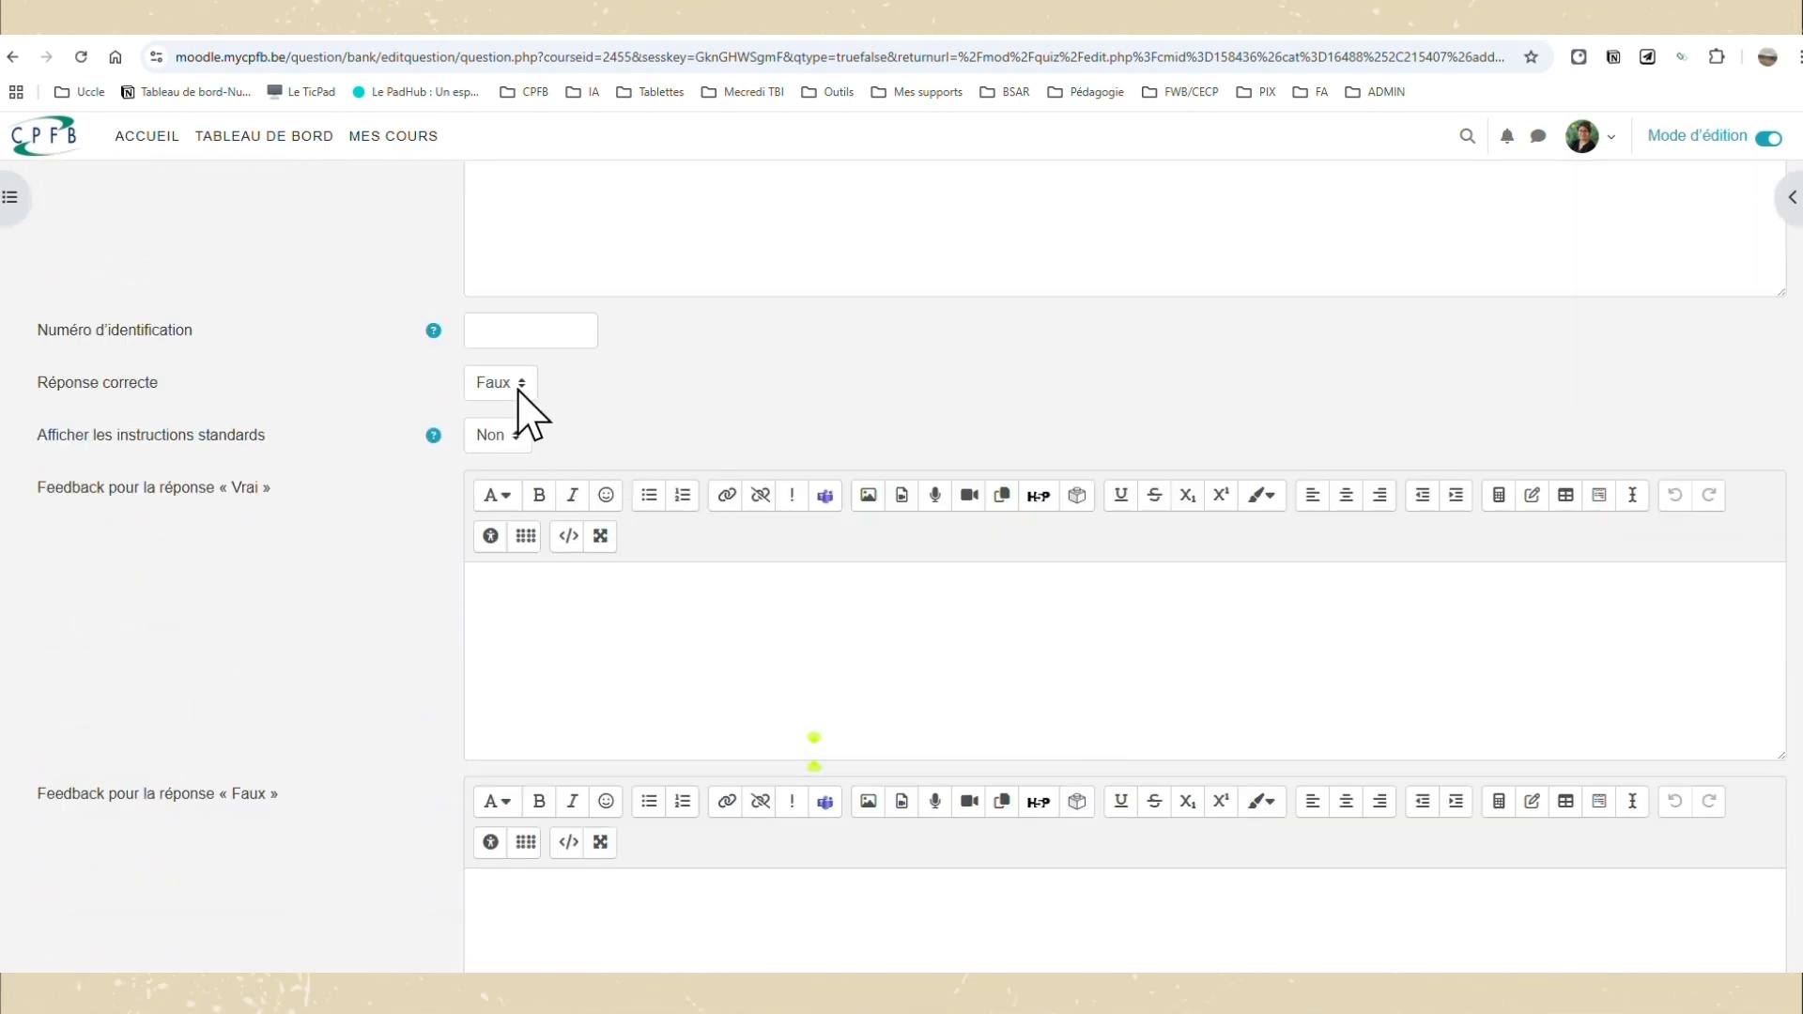
pyautogui.click(519, 391)
pyautogui.click(512, 438)
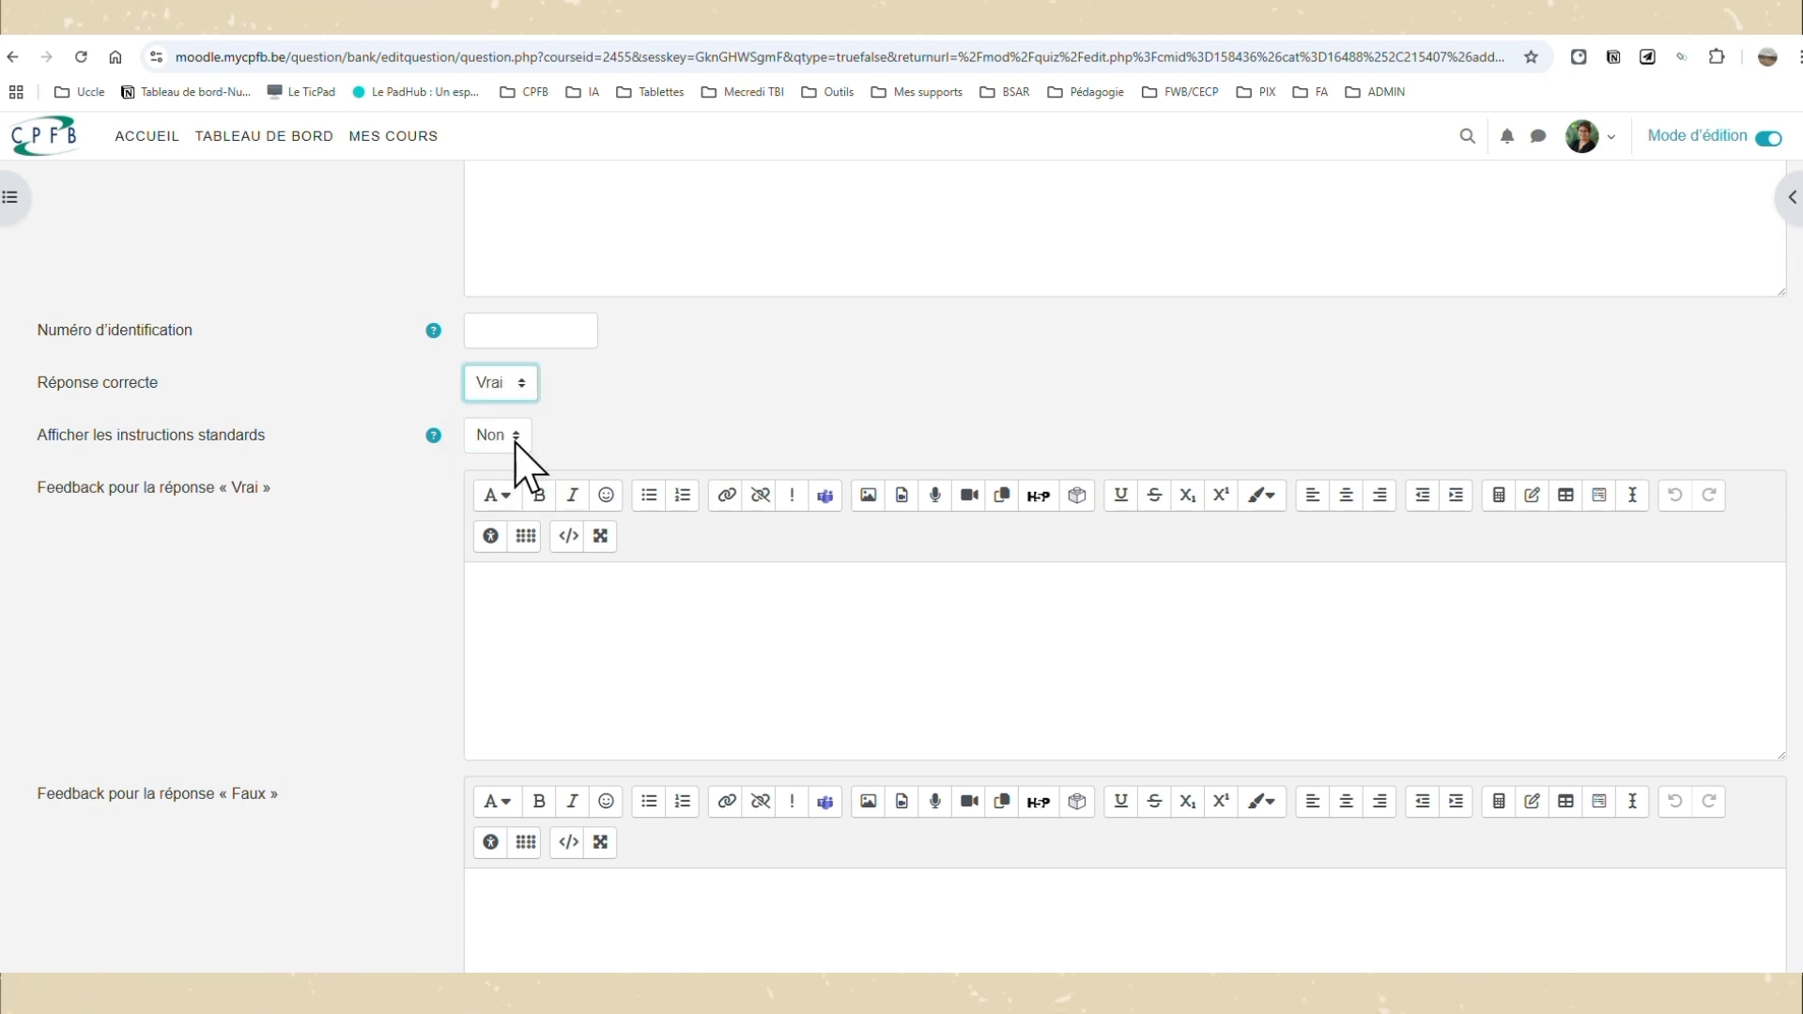
# Enter the Vrai answer feedback "DigCompCitizens va au-delà de la simple consommation : il intègre des notions de citoyenneté numérique, protection des données, éthique, et consommation durable.".
pyautogui.scroll(-1, 802, 760)
pyautogui.scroll(-1, 802, 759)
pyautogui.click(772, 459)
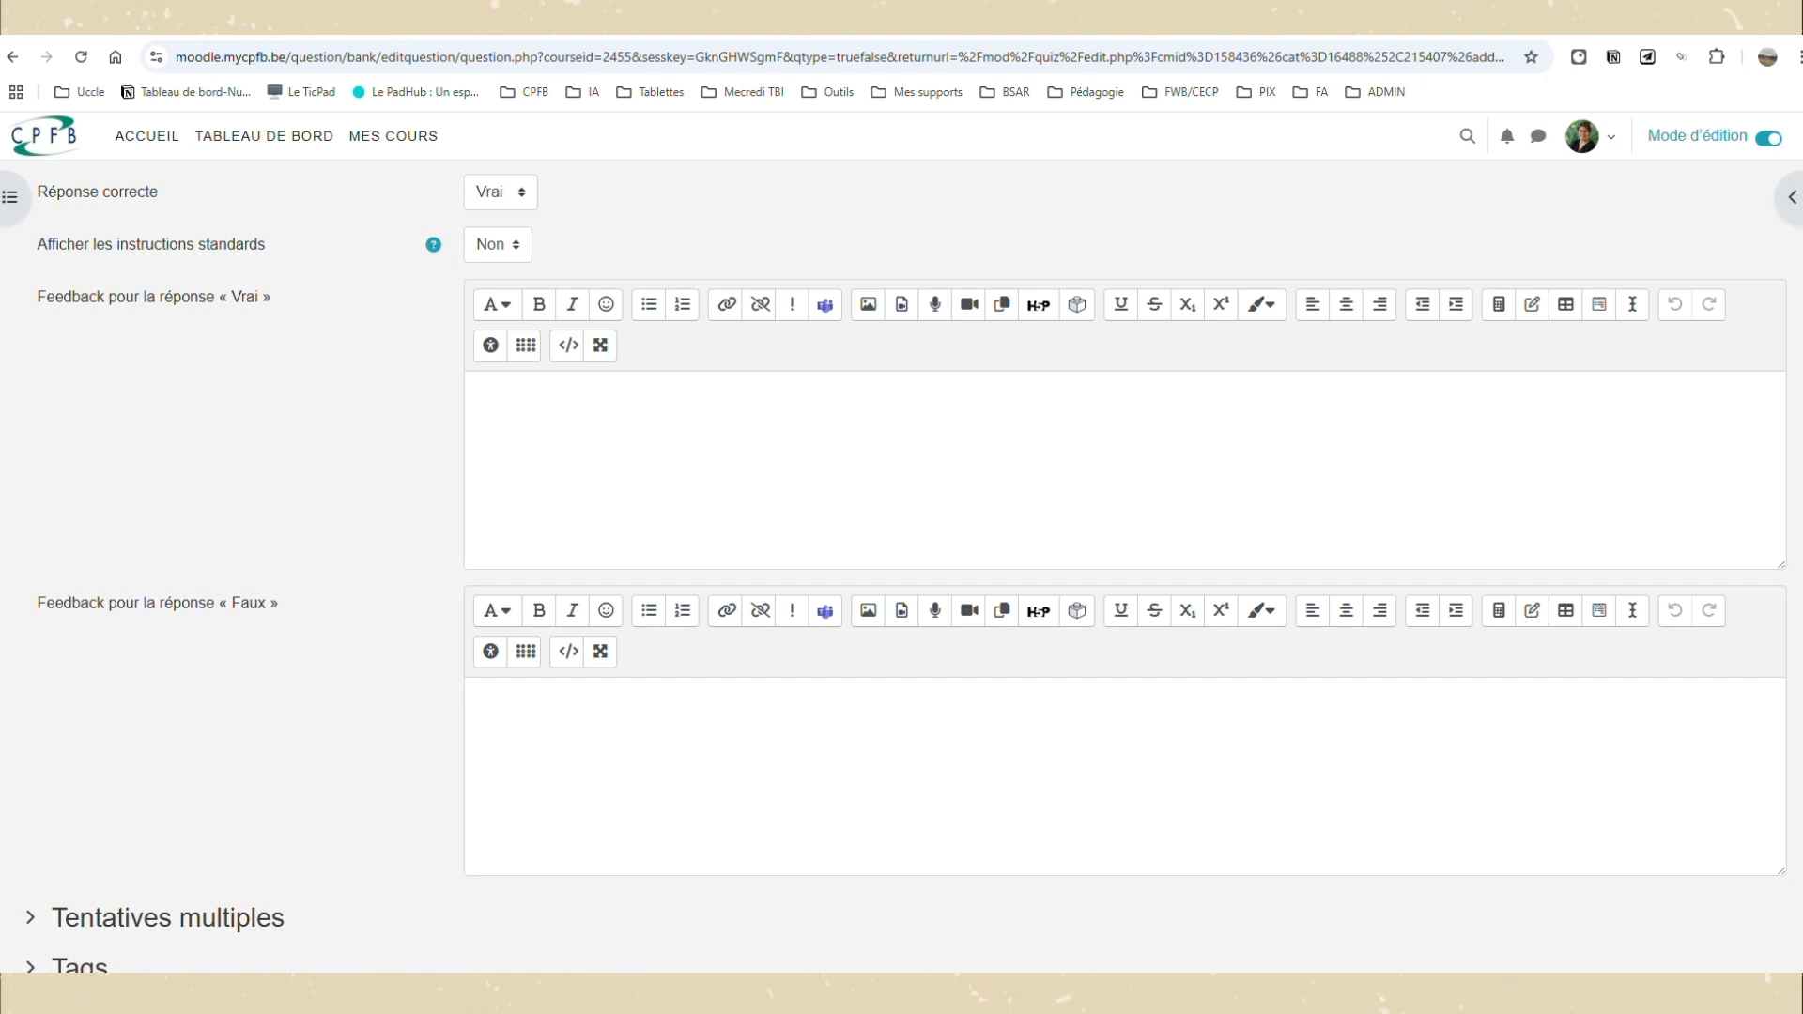
pyautogui.click(711, 438)
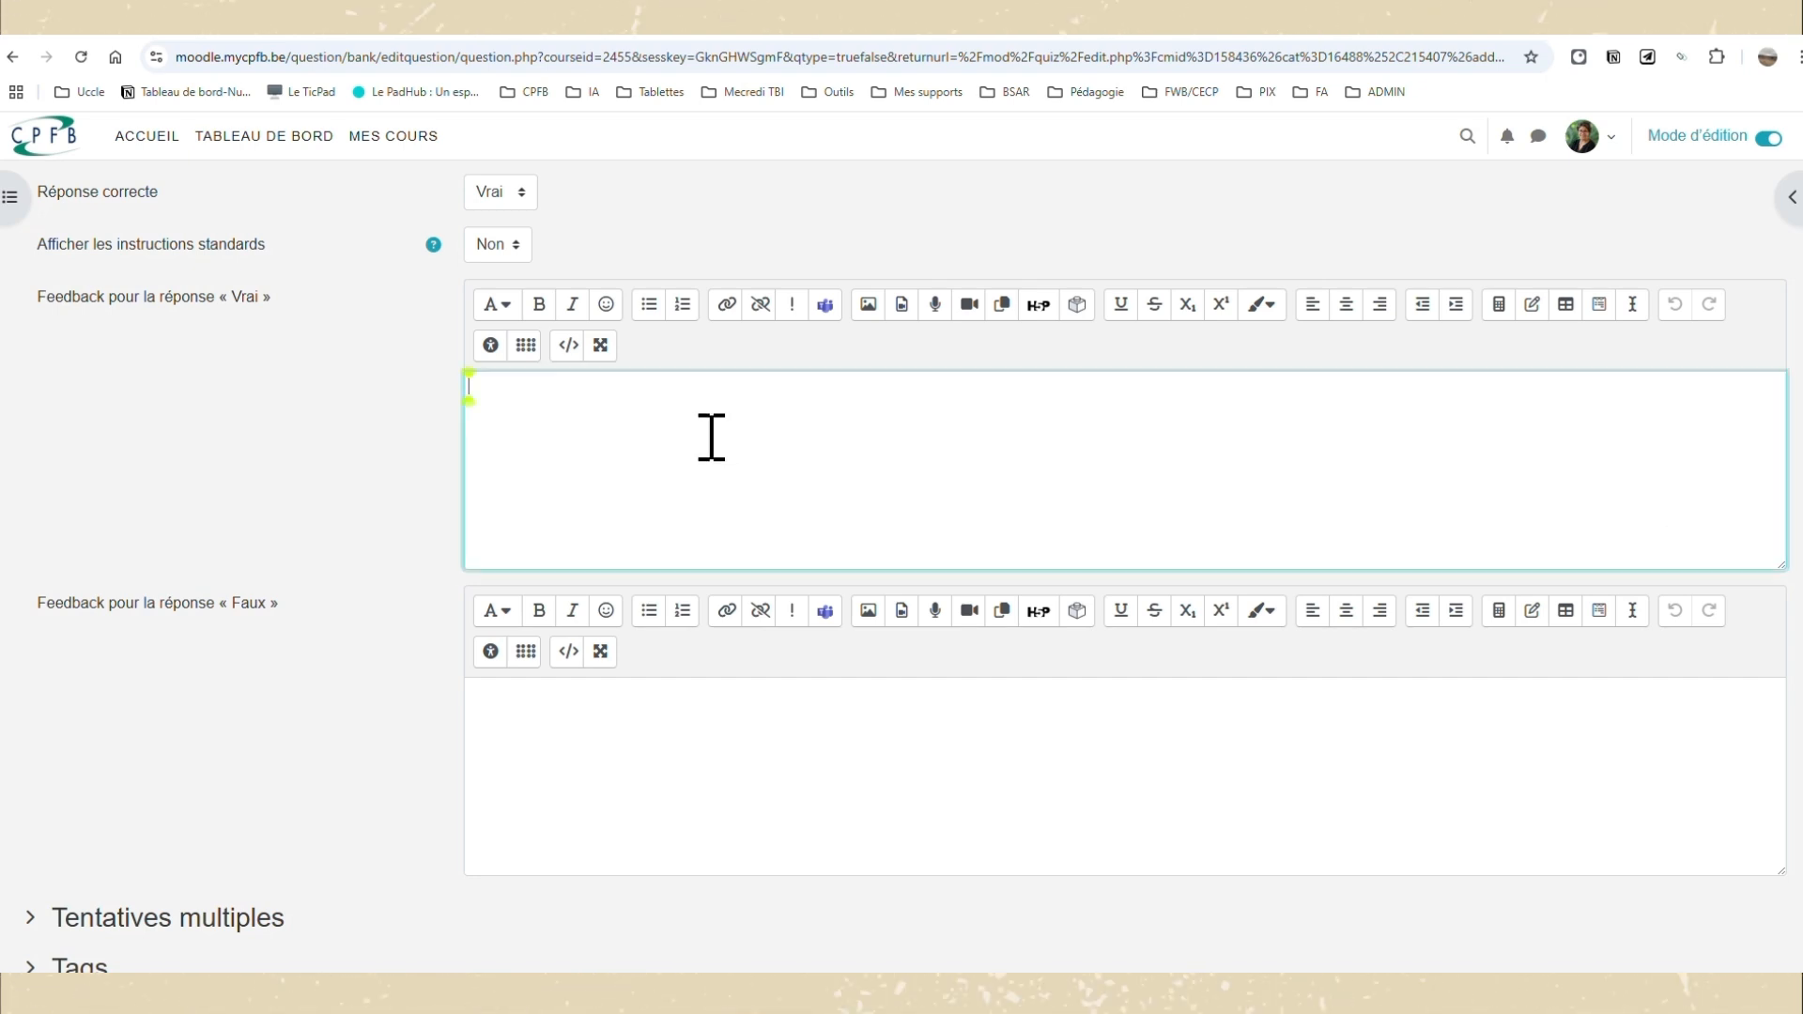
pyautogui.write('DigCompCitizens va au-delà de la simple consommation : il intègre des notions de citoyenneté numérique, protection des données, éthique, et consommation durable.')
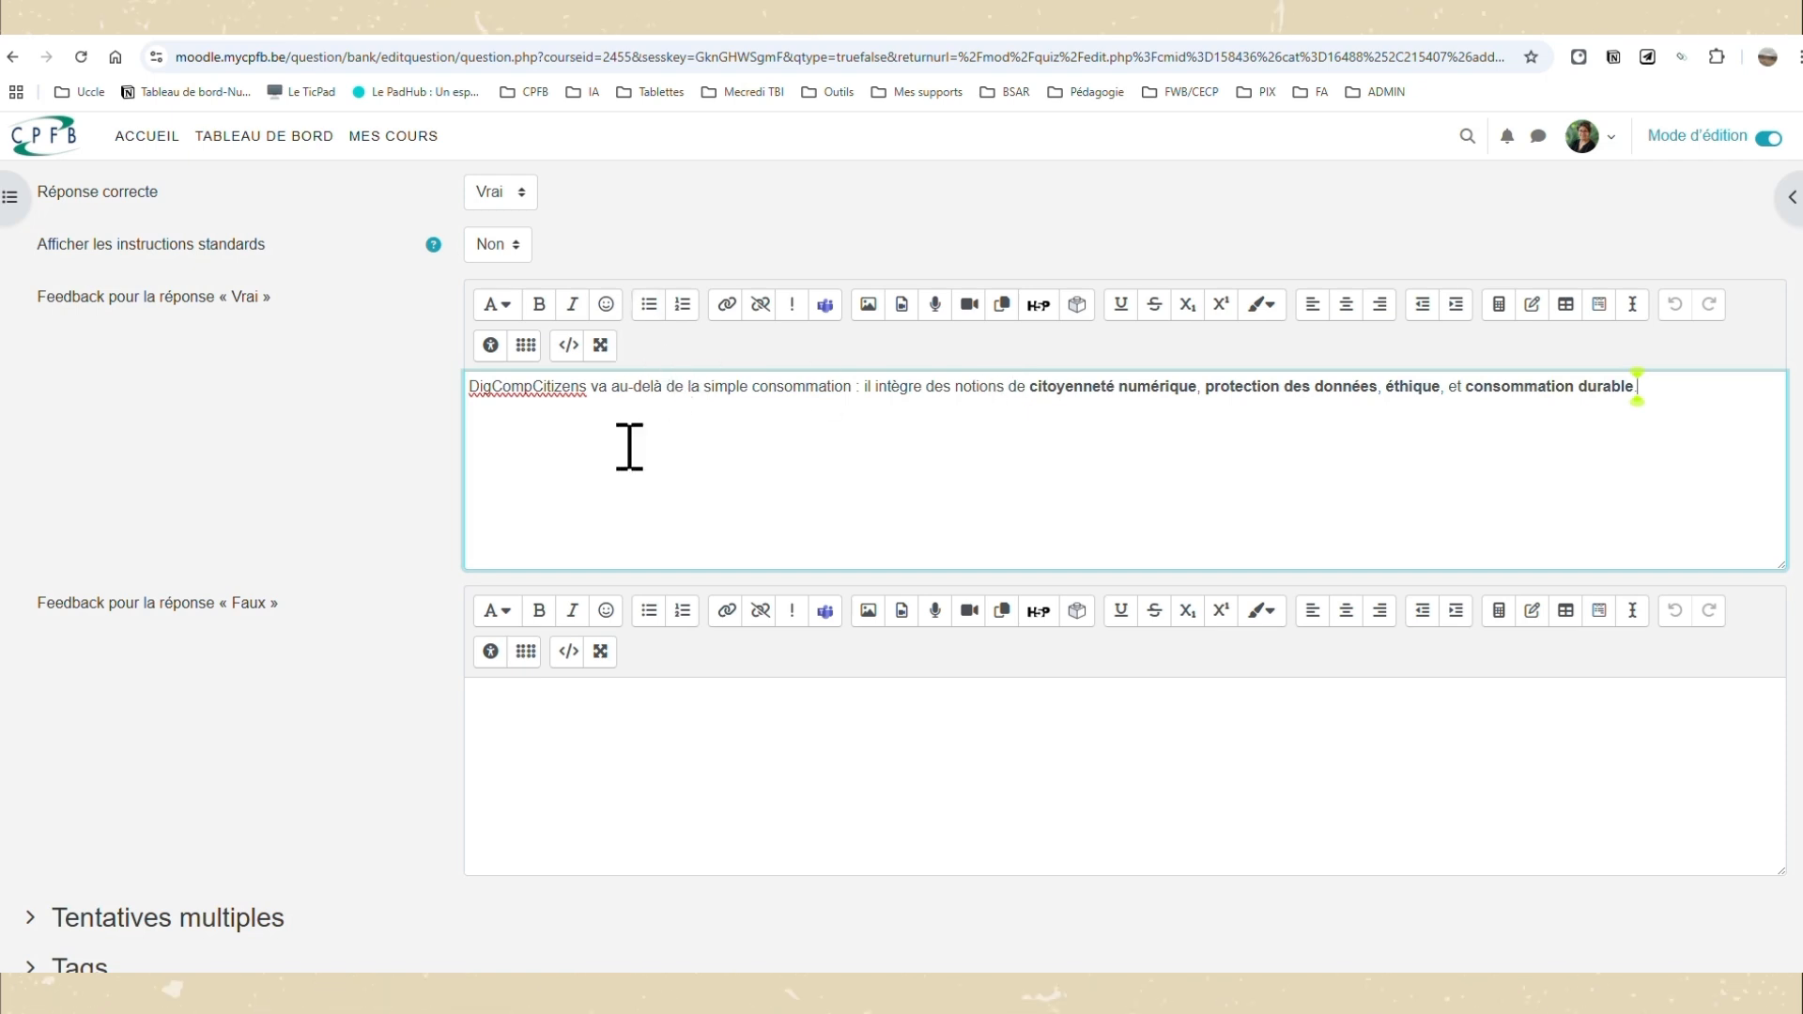
pyautogui.scroll(-1, 655, 404)
pyautogui.scroll(-1, 680, 740)
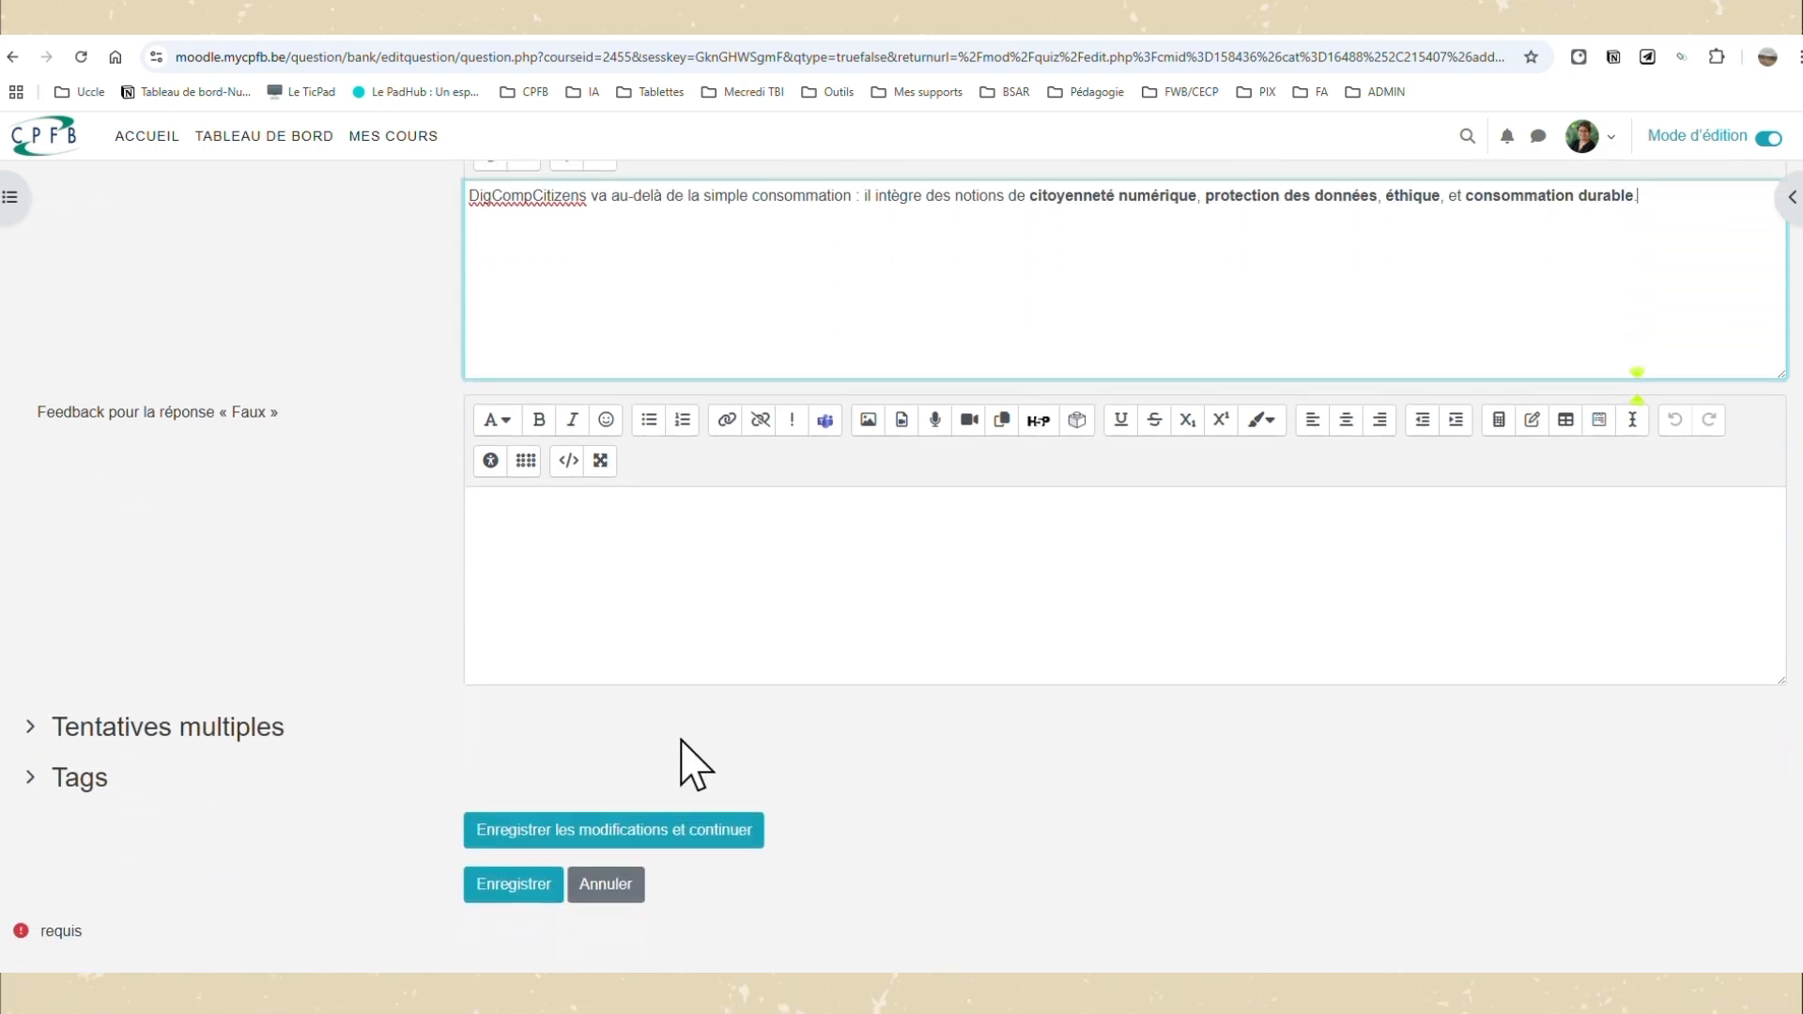
pyautogui.click(605, 591)
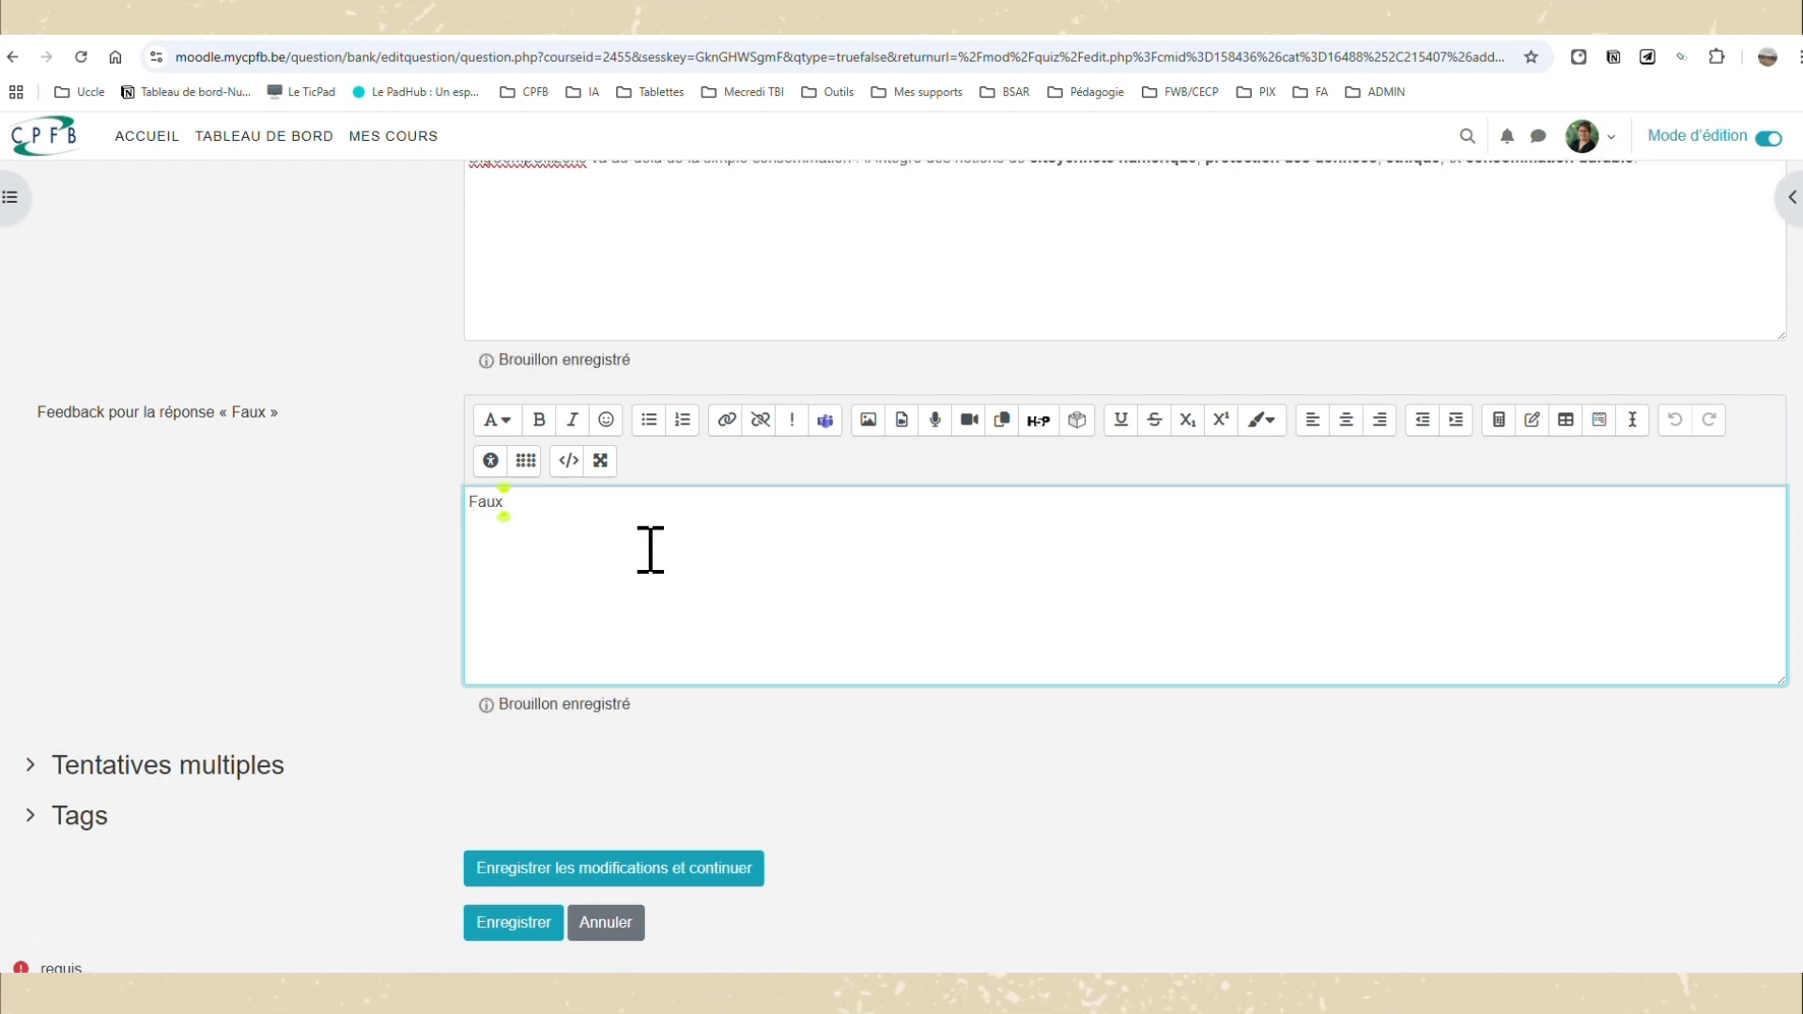
pyautogui.moveTo(529, 519); pyautogui.dragTo(464, 509)
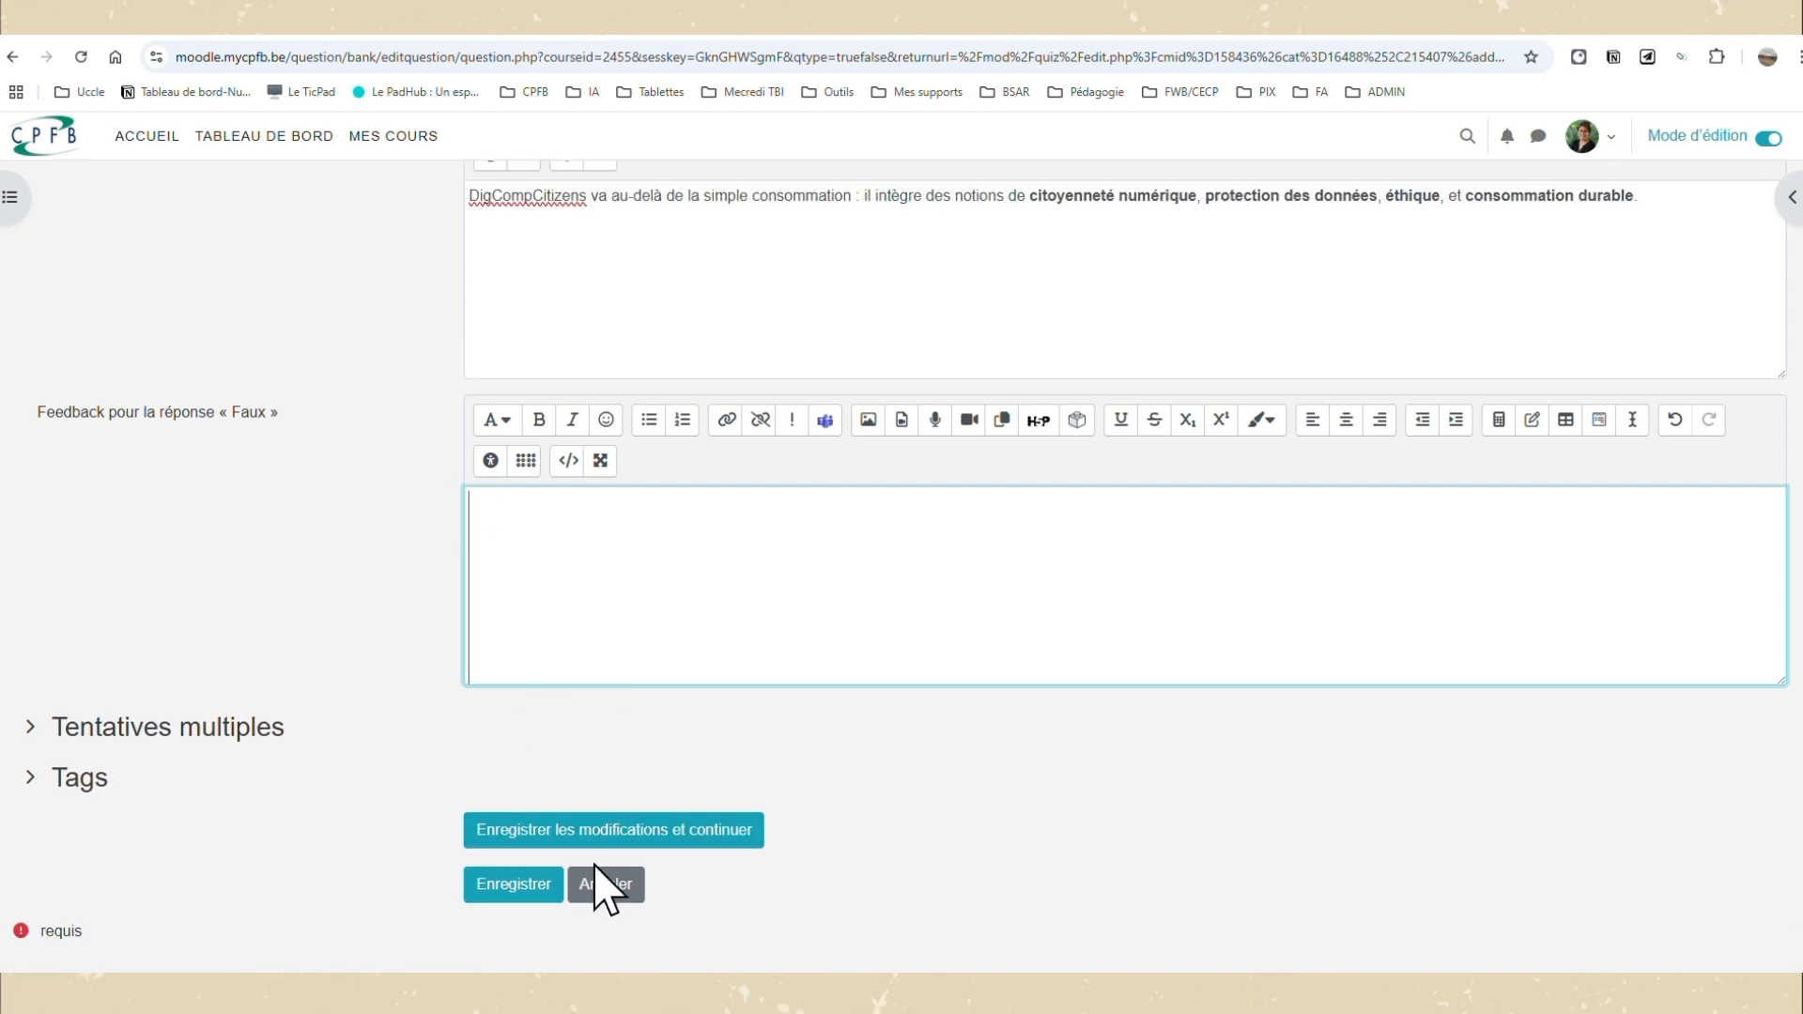
# Save the Vrai/Faux question while staying in its editor, and open a preview of it.
pyautogui.click(646, 831)
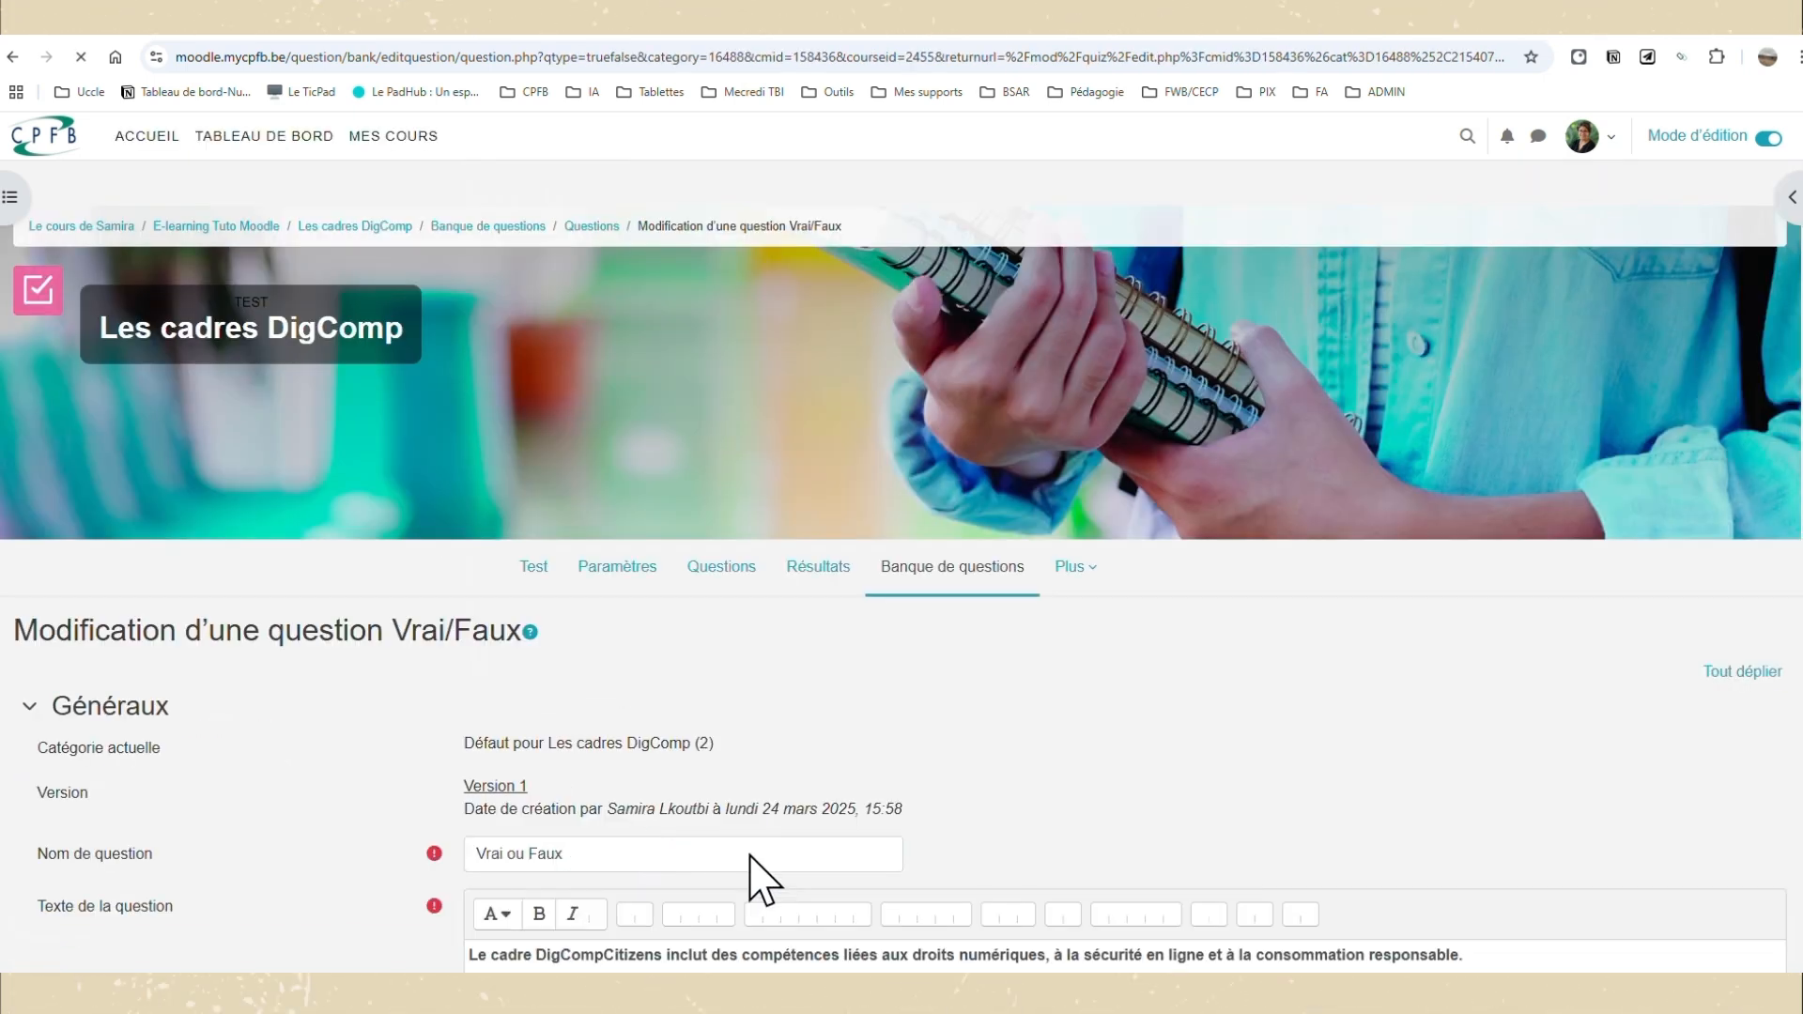
pyautogui.scroll(-8, 742, 859)
pyautogui.scroll(-12, 758, 861)
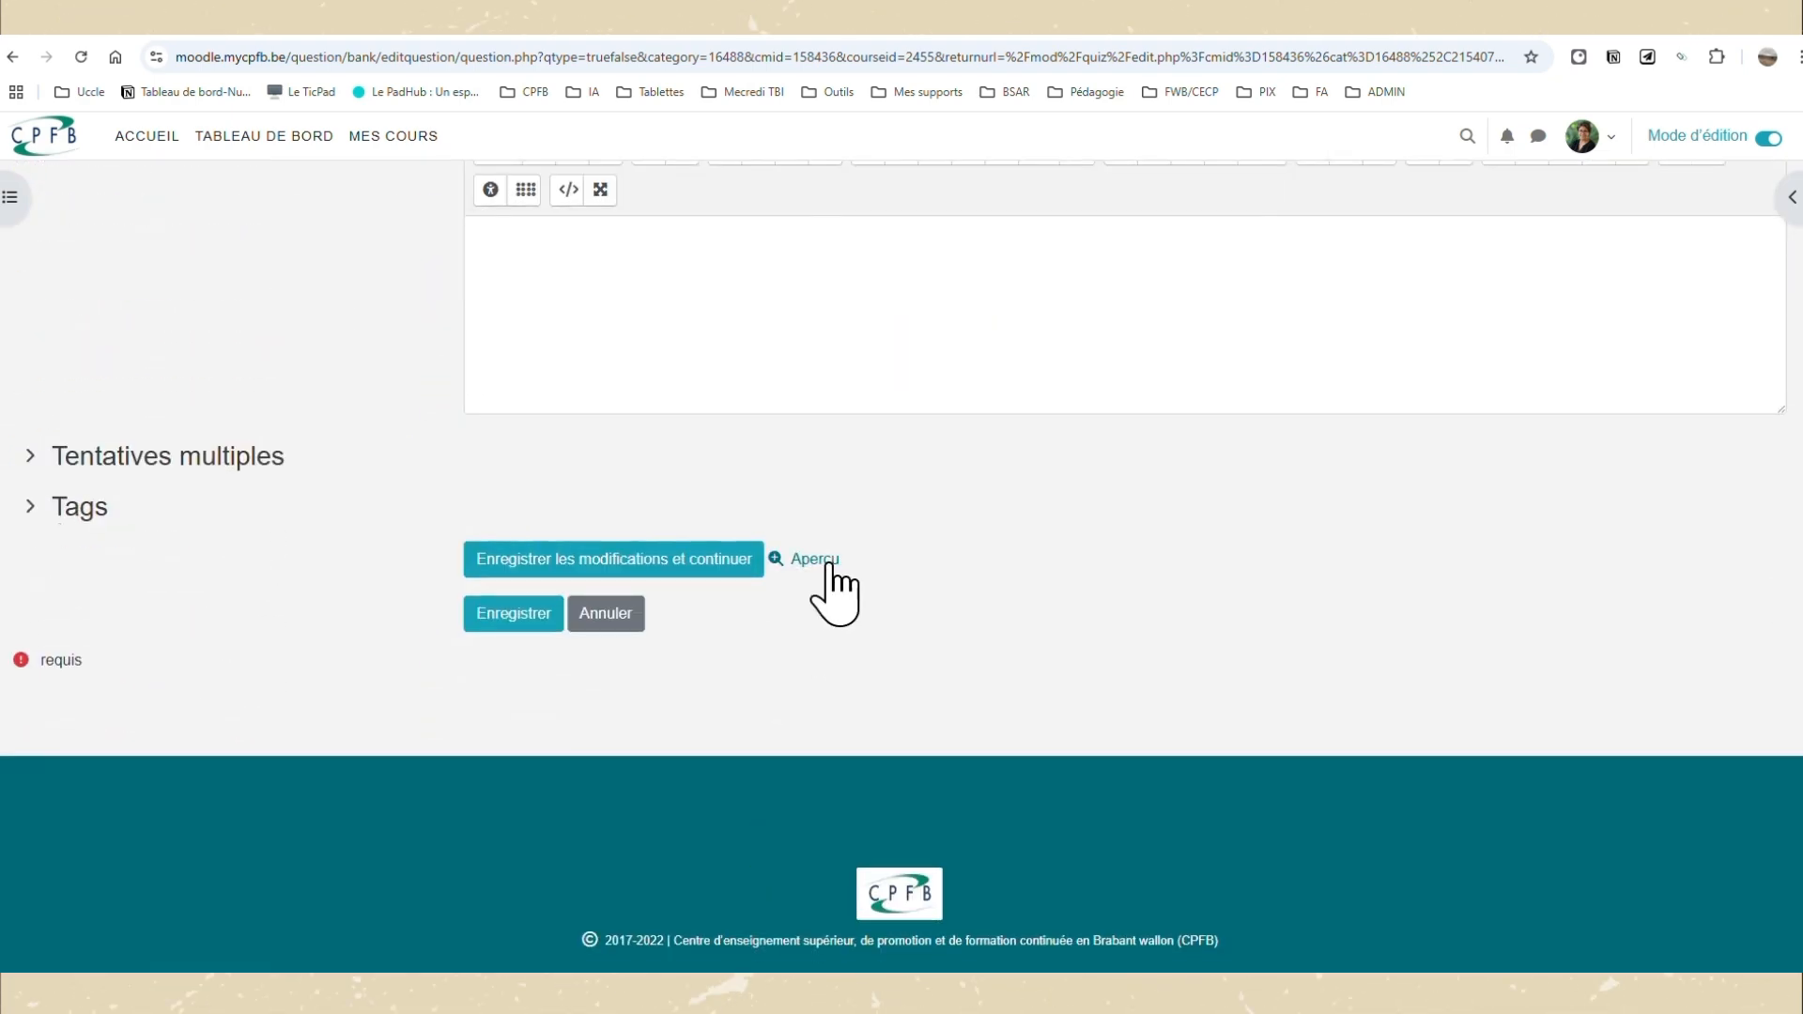
pyautogui.click(813, 560)
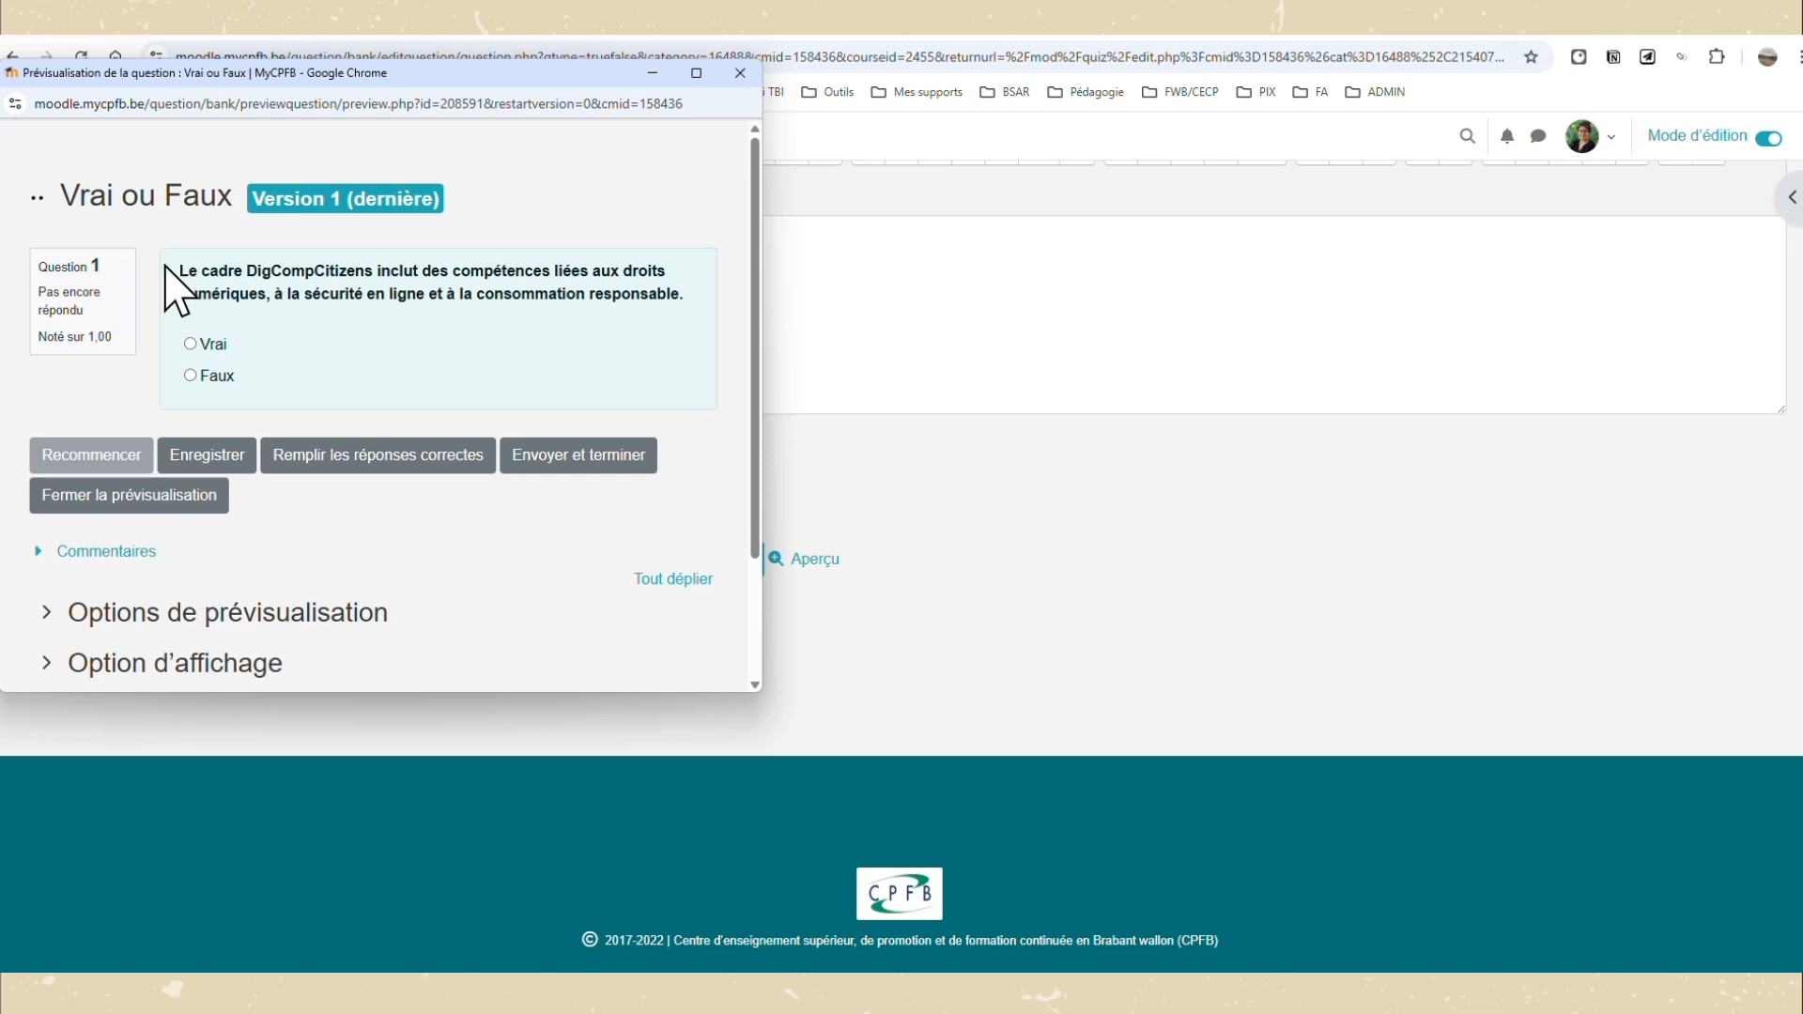
# Submit Faux as the answer in the preview to check the response, and close the preview.
pyautogui.click(216, 376)
pyautogui.click(605, 458)
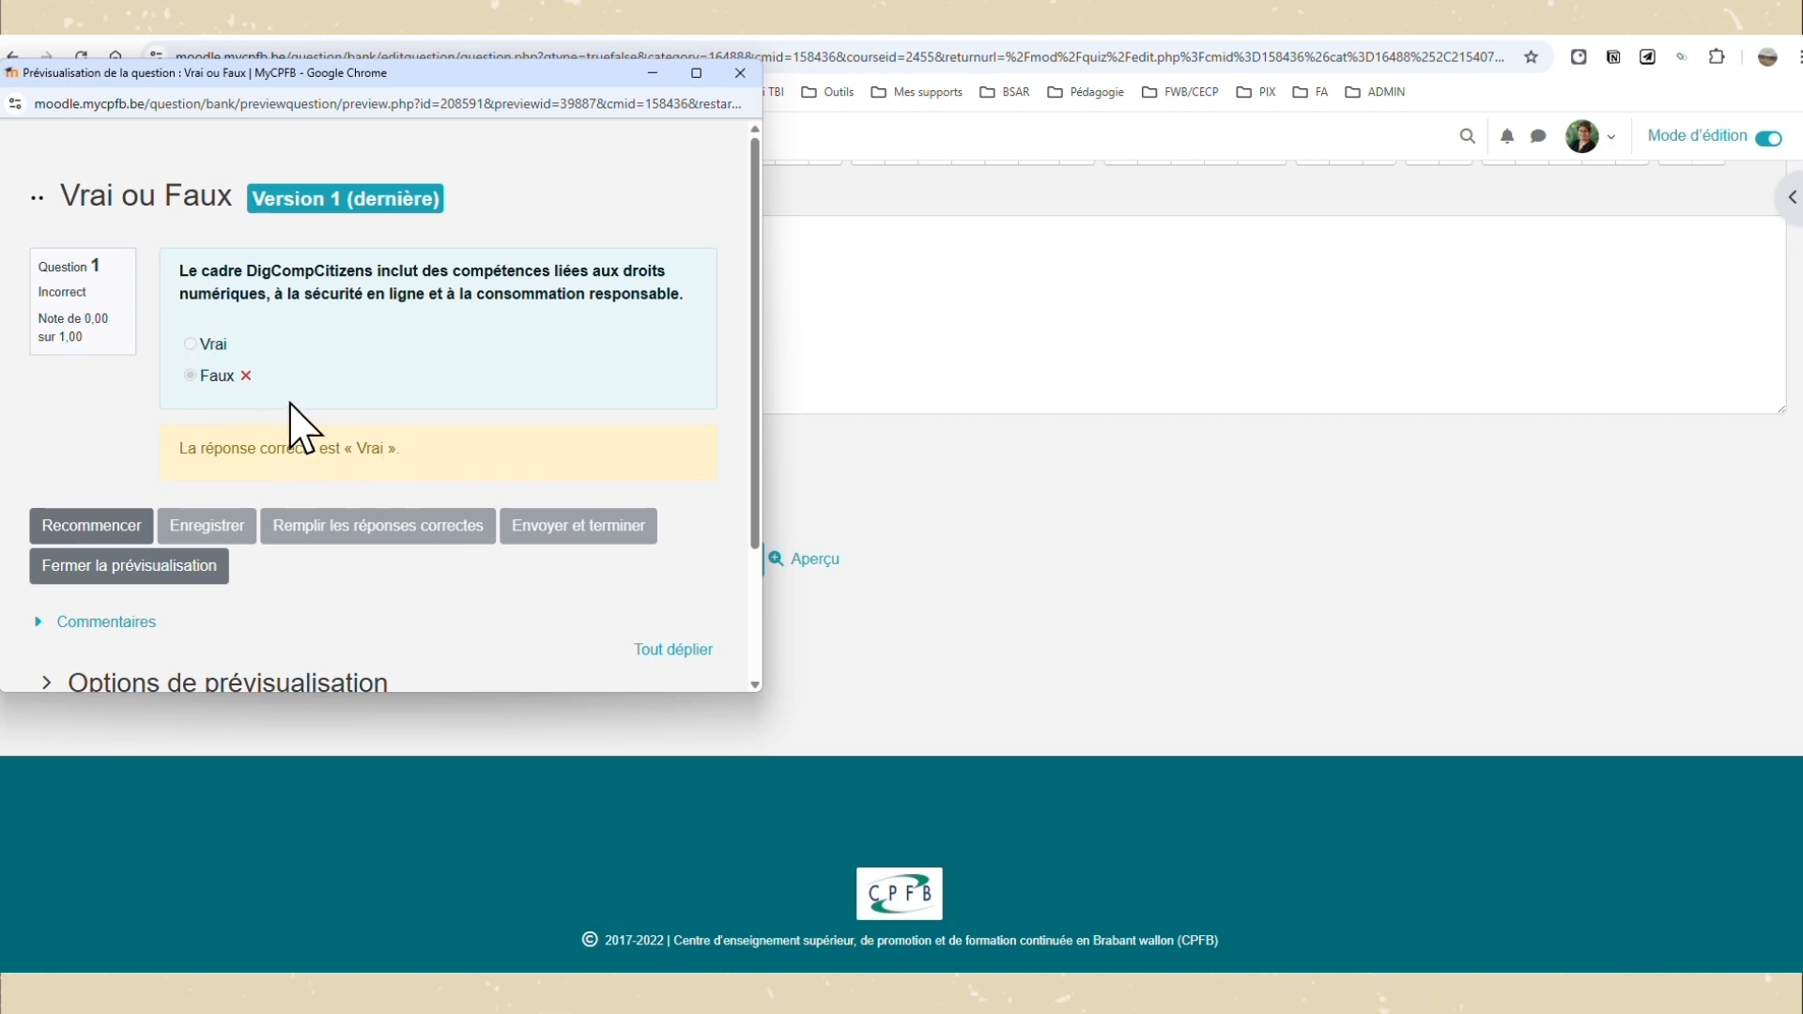
pyautogui.scroll(-2, 123, 617)
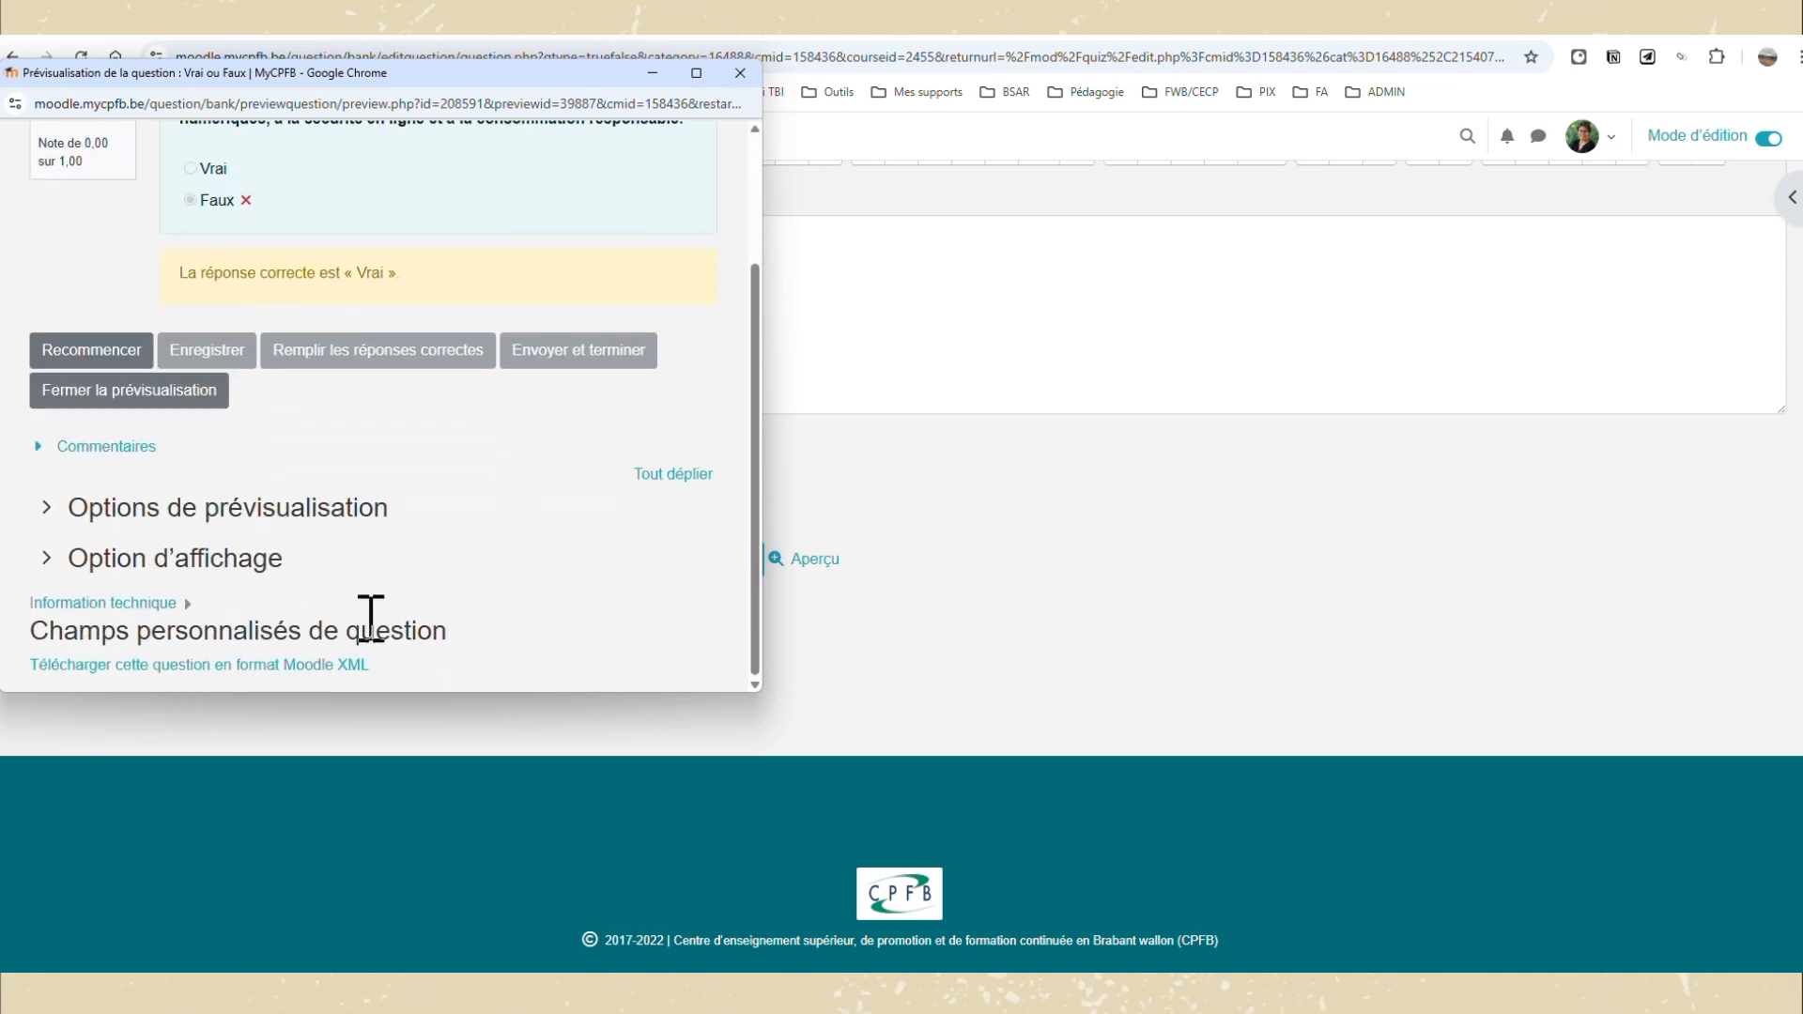
pyautogui.click(132, 393)
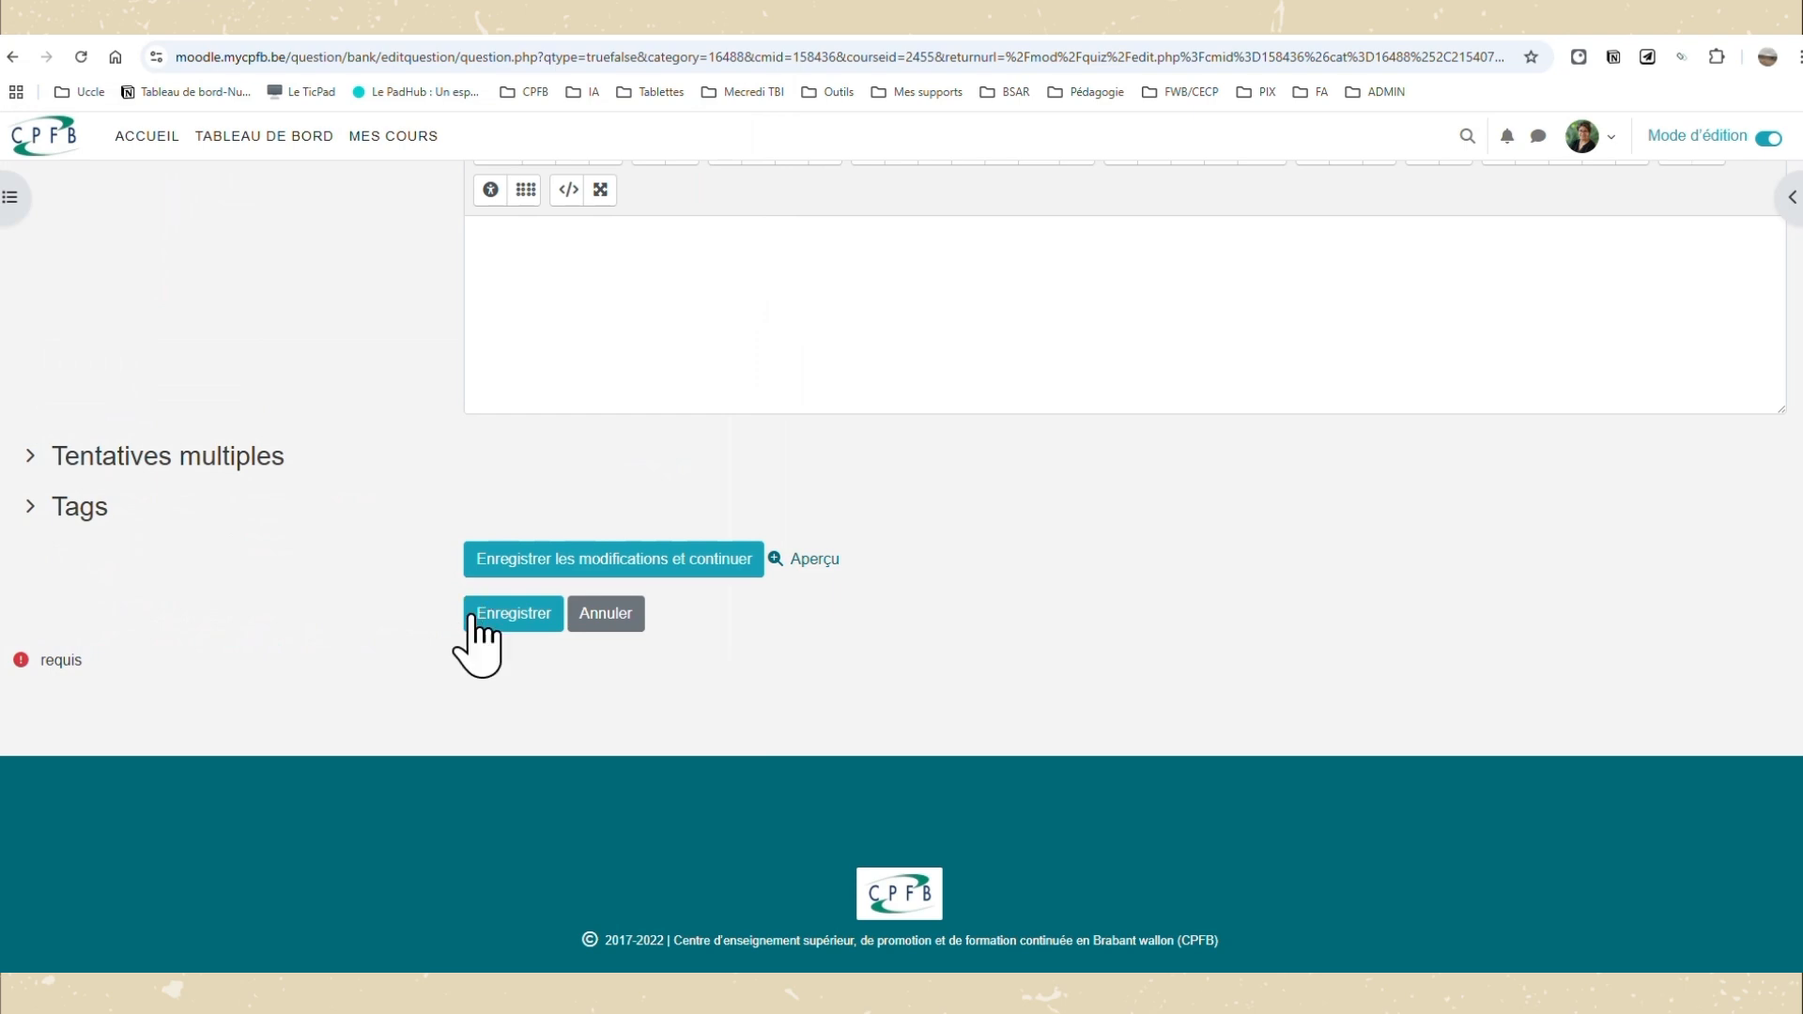
# Save the Vrai/Faux question to return to the test's question list, and save the maximum grade of 10,00.
pyautogui.click(516, 615)
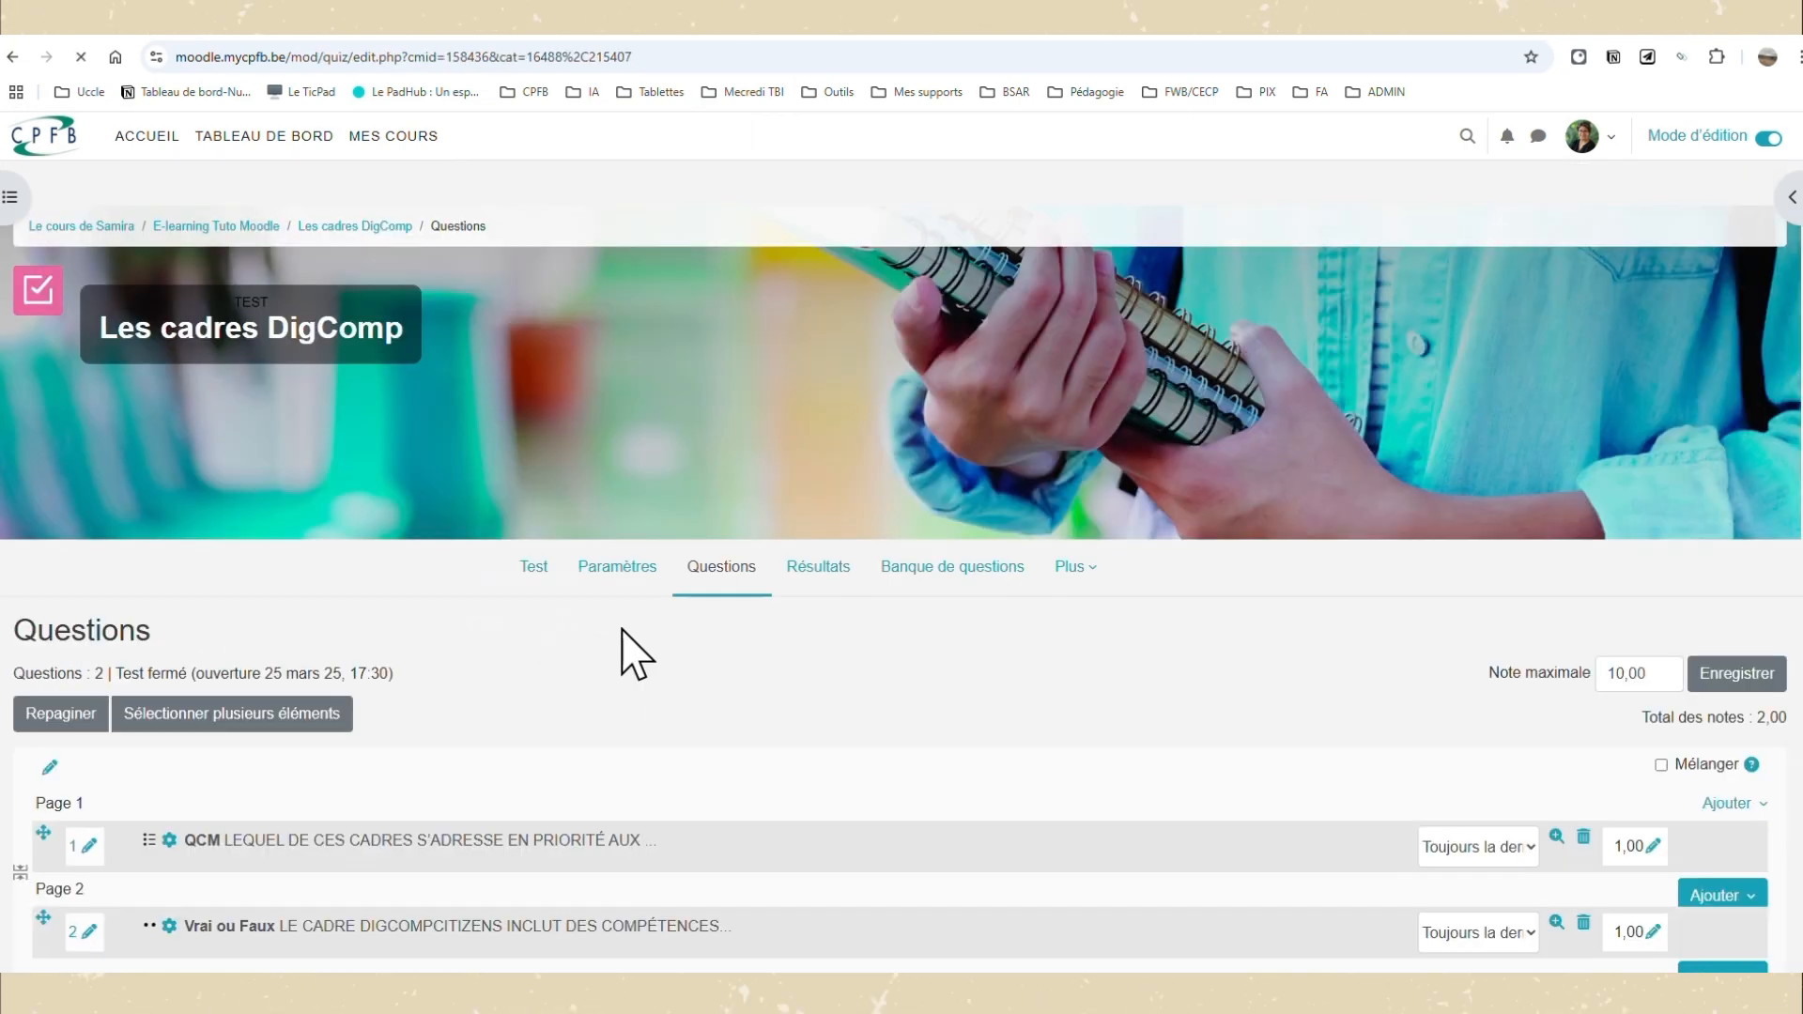
pyautogui.scroll(-3, 1320, 801)
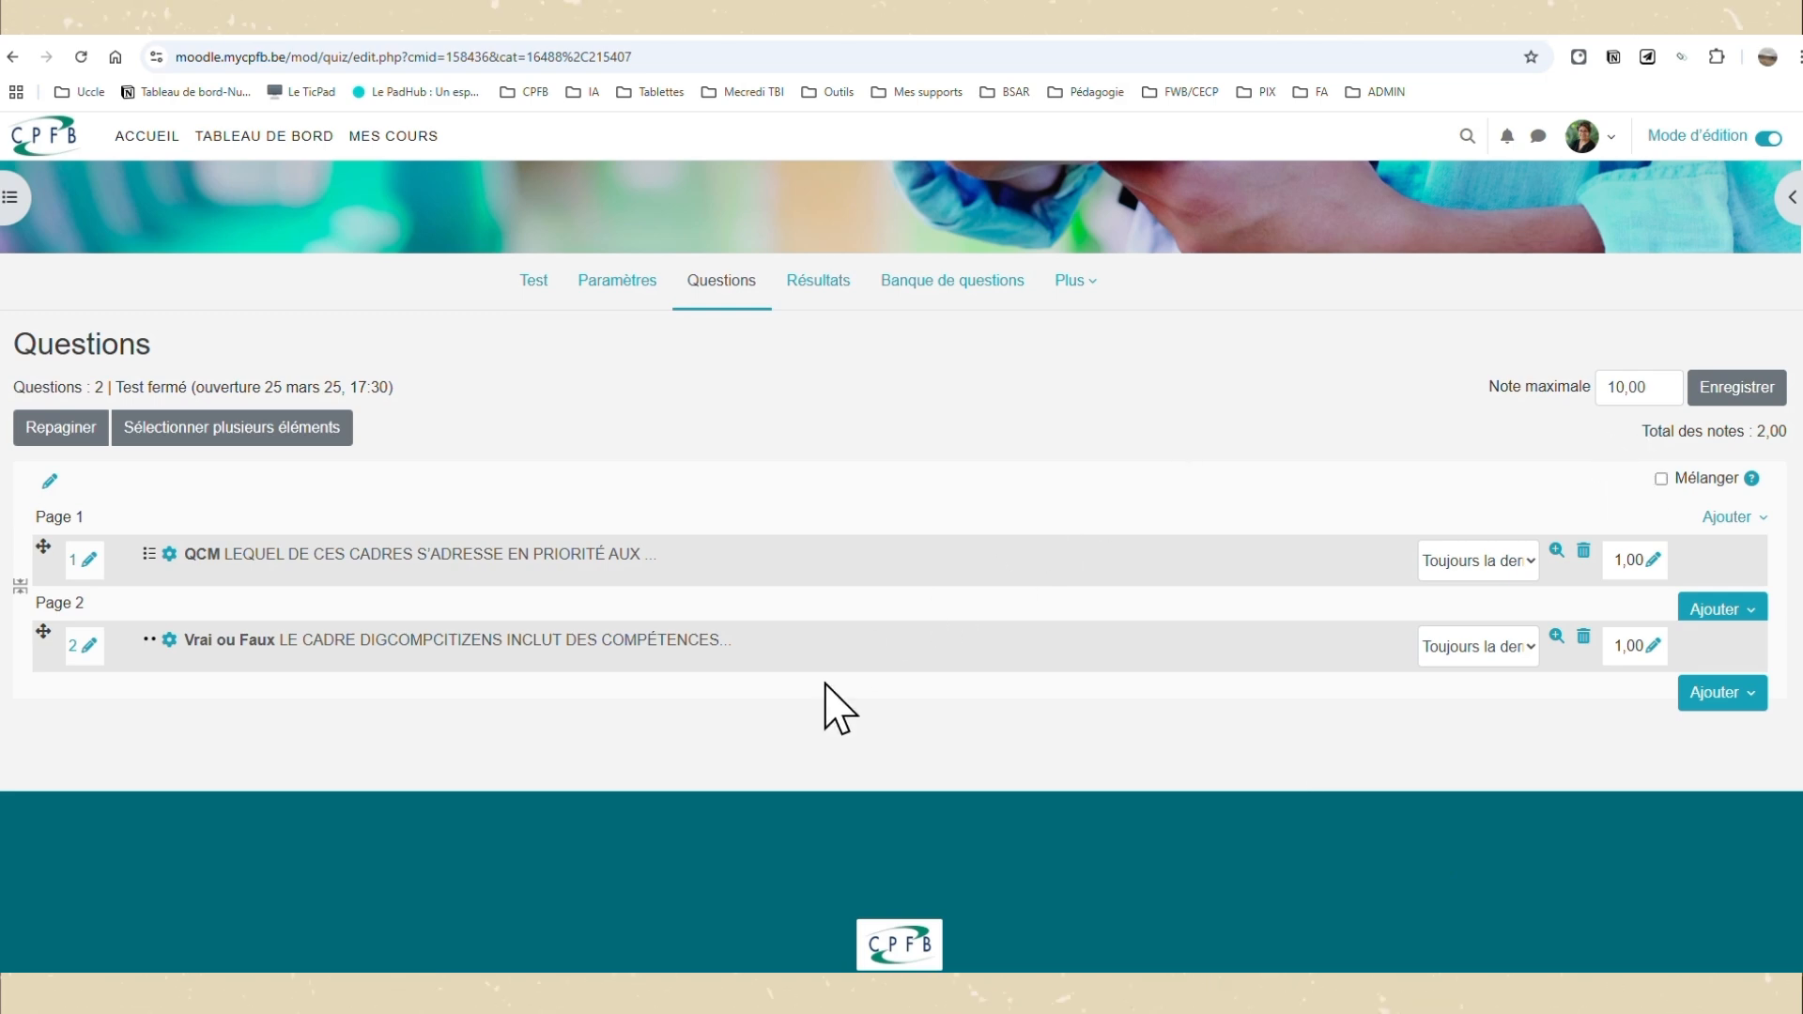
pyautogui.click(1754, 402)
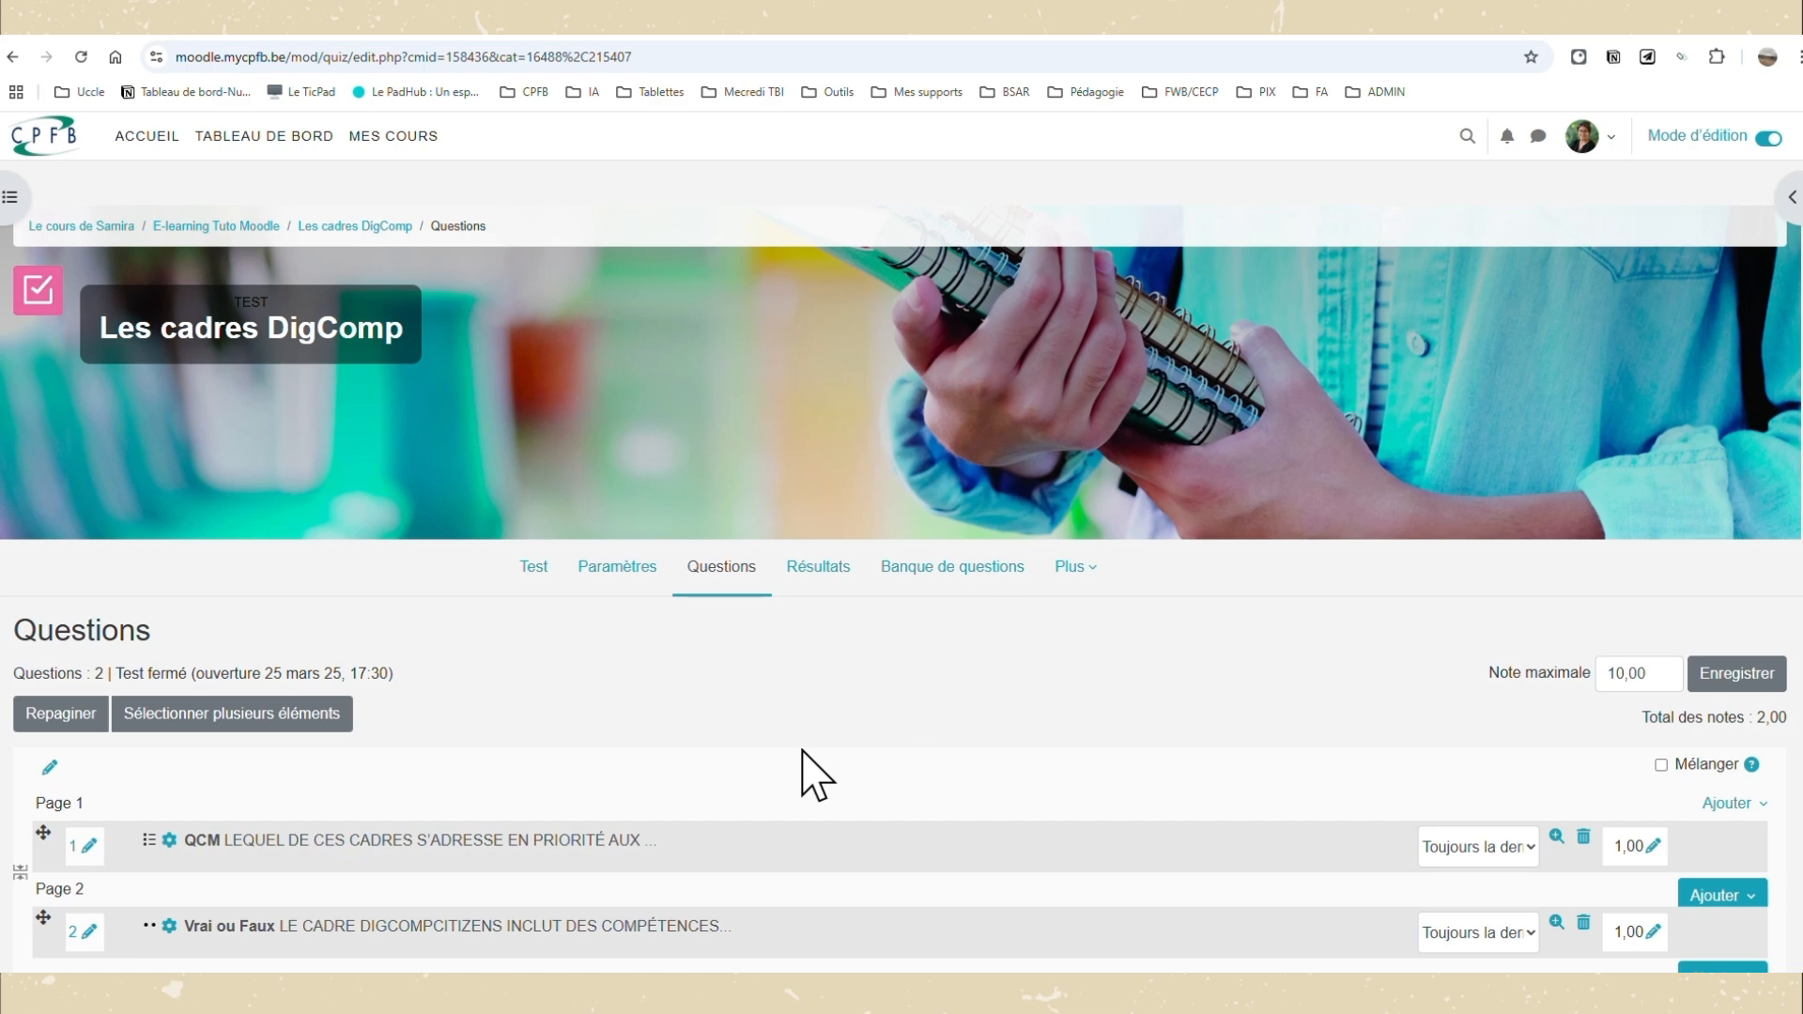
pyautogui.scroll(-1, 779, 780)
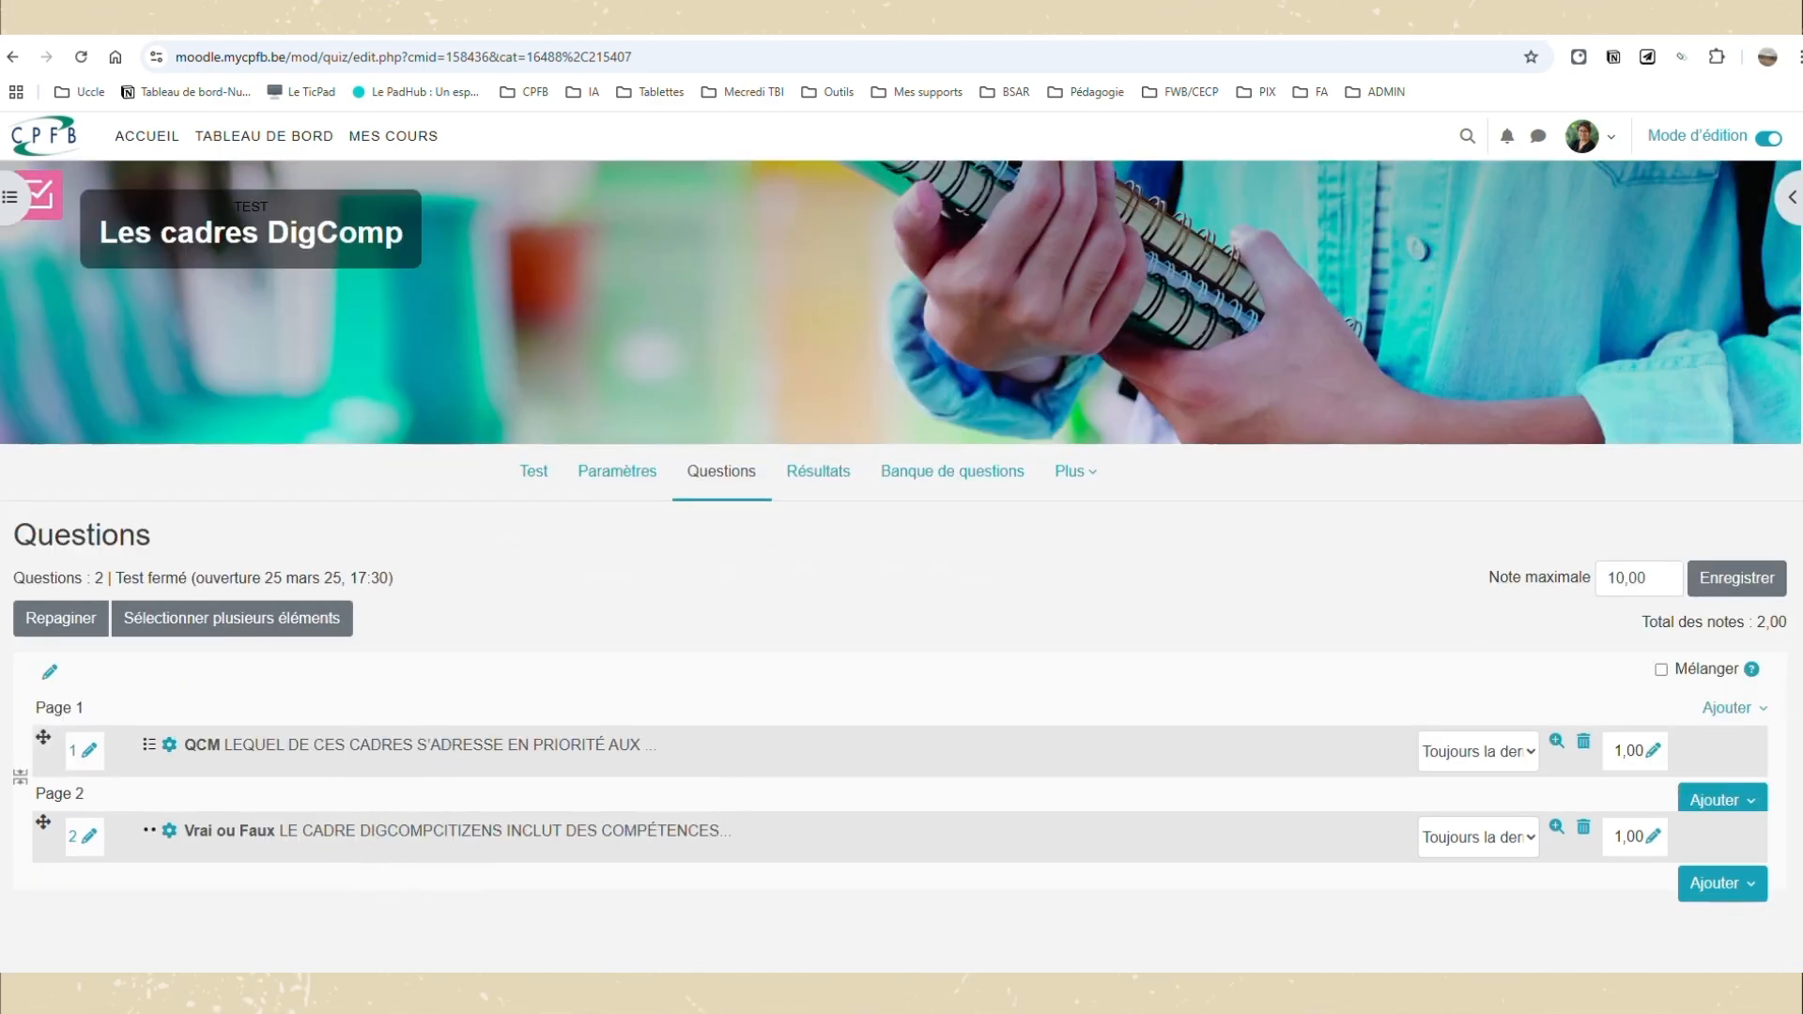
pyautogui.click(1738, 583)
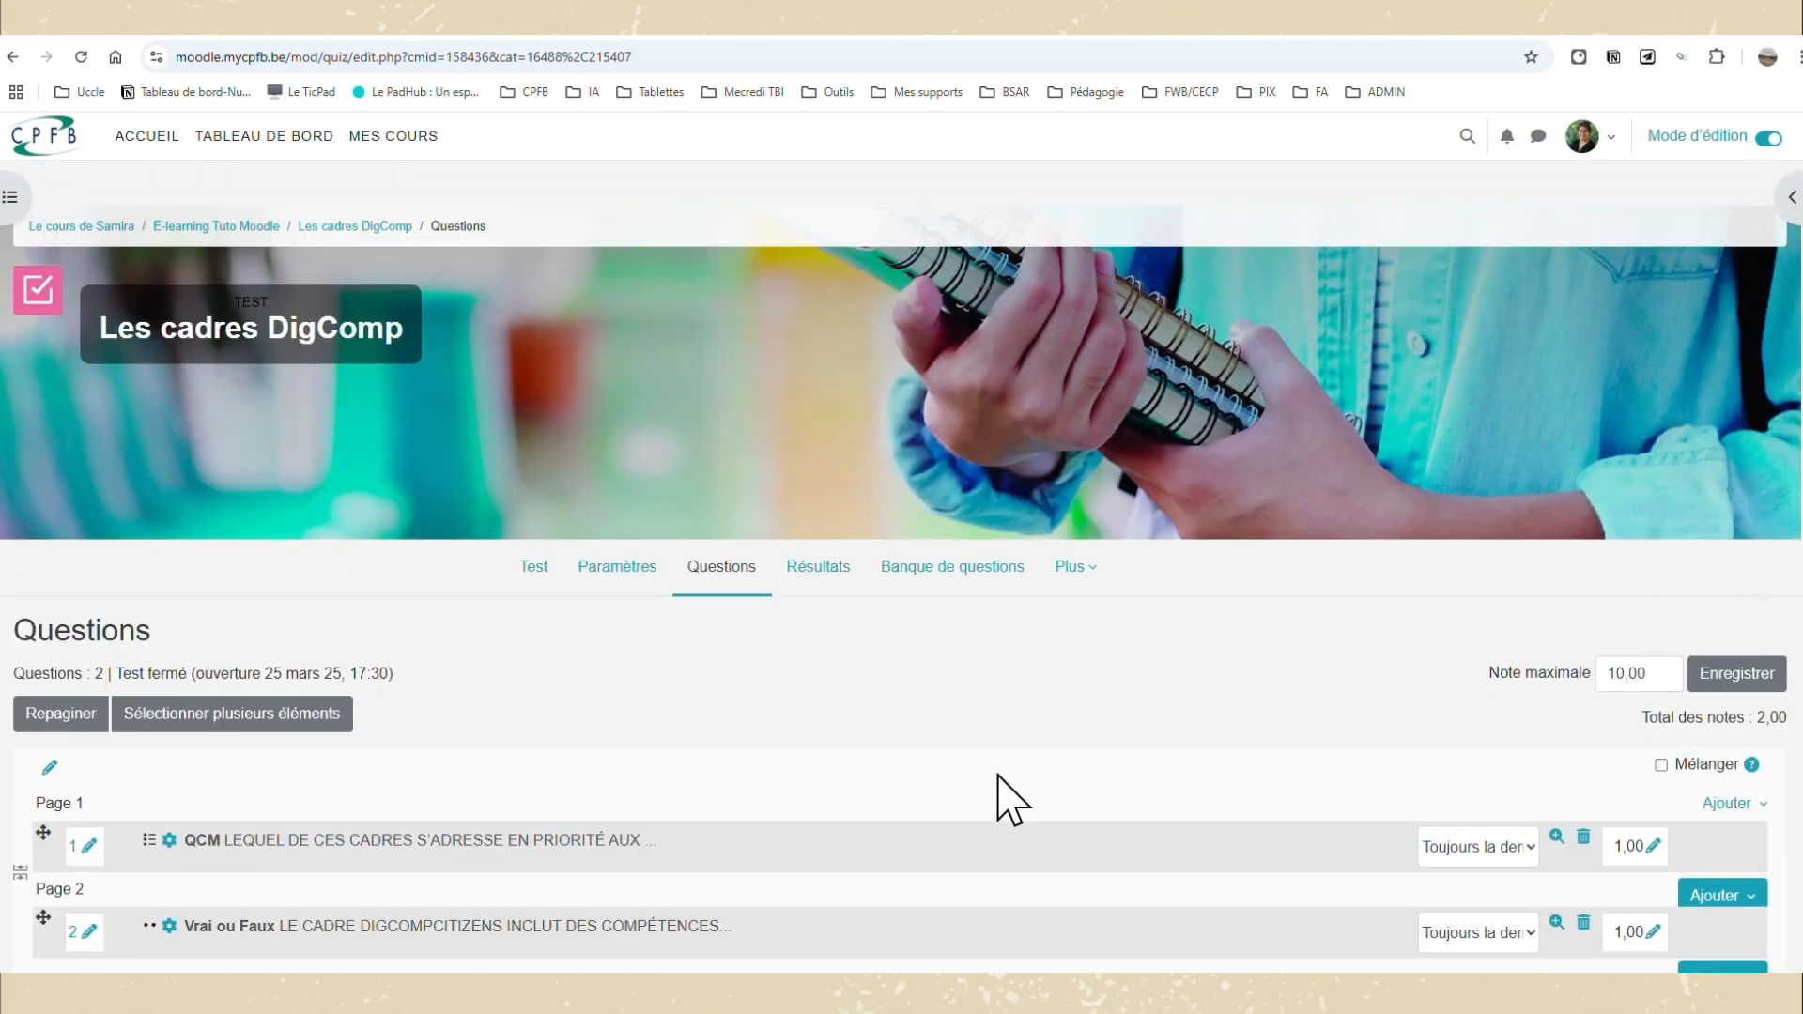
# Open the test's main page and start a preview attempt of the whole test.
pyautogui.scroll(-1, 862, 833)
pyautogui.scroll(-2, 828, 751)
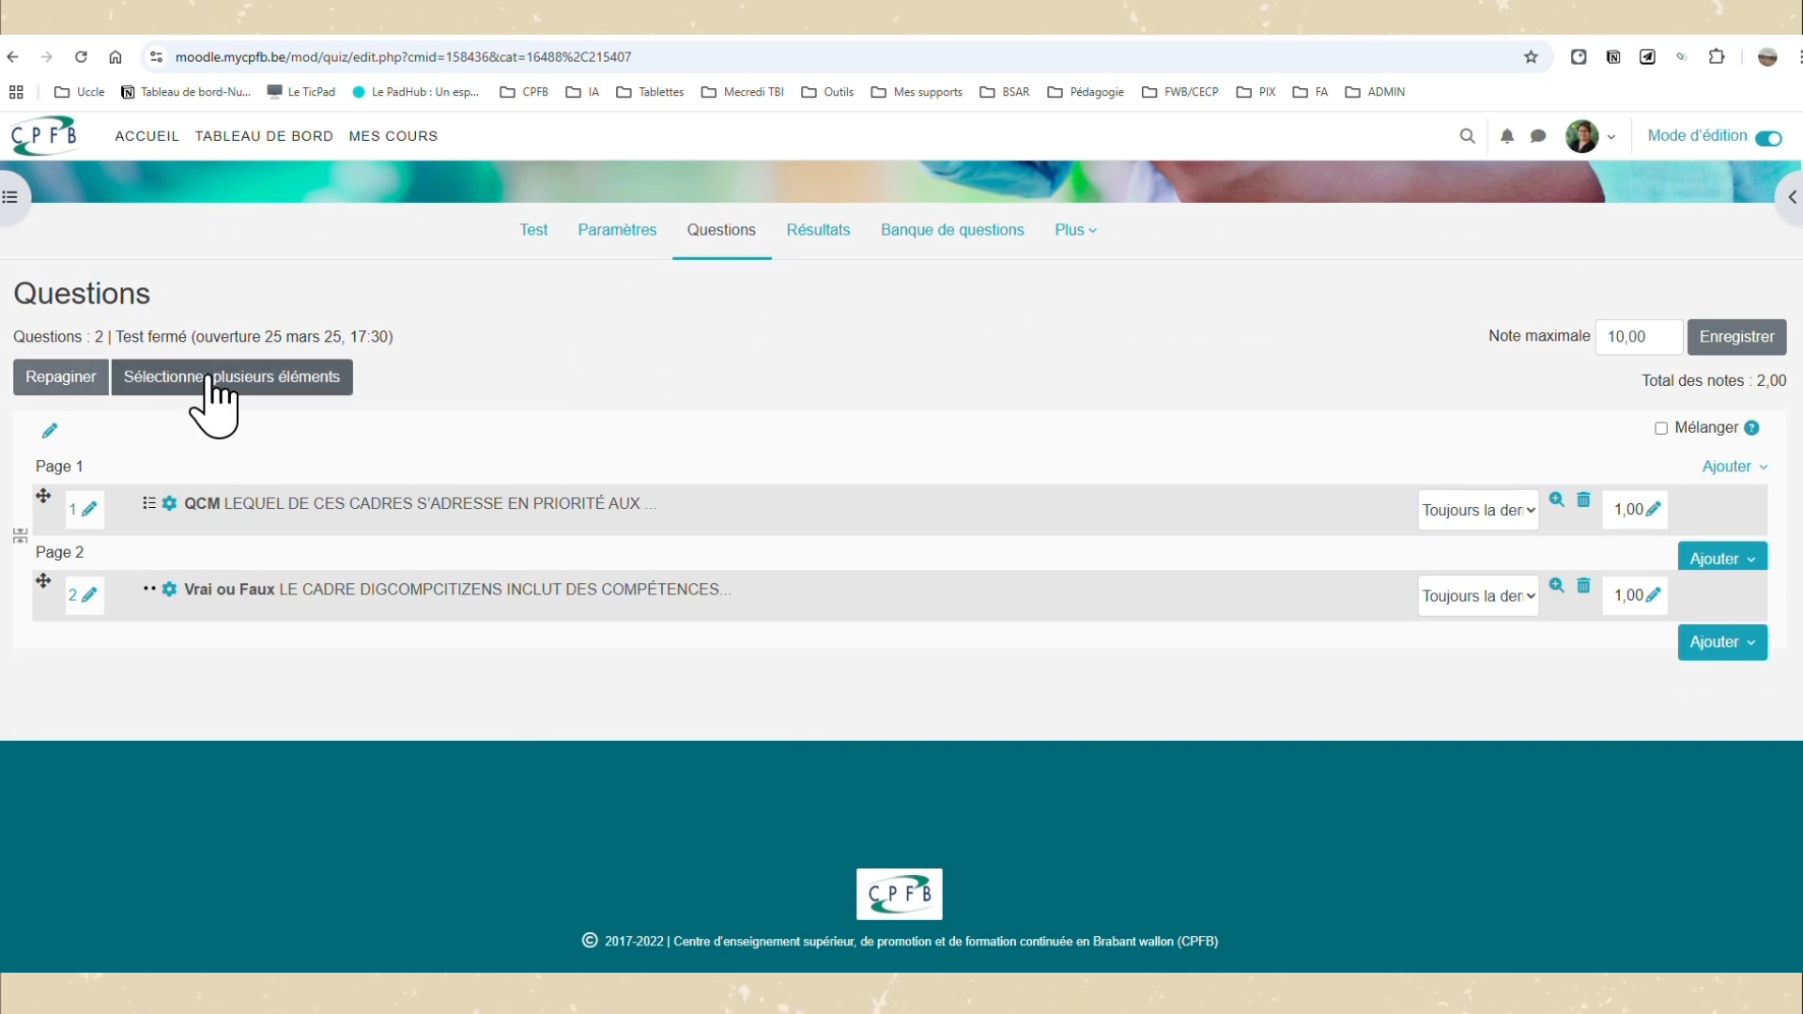
pyautogui.scroll(2, 1392, 638)
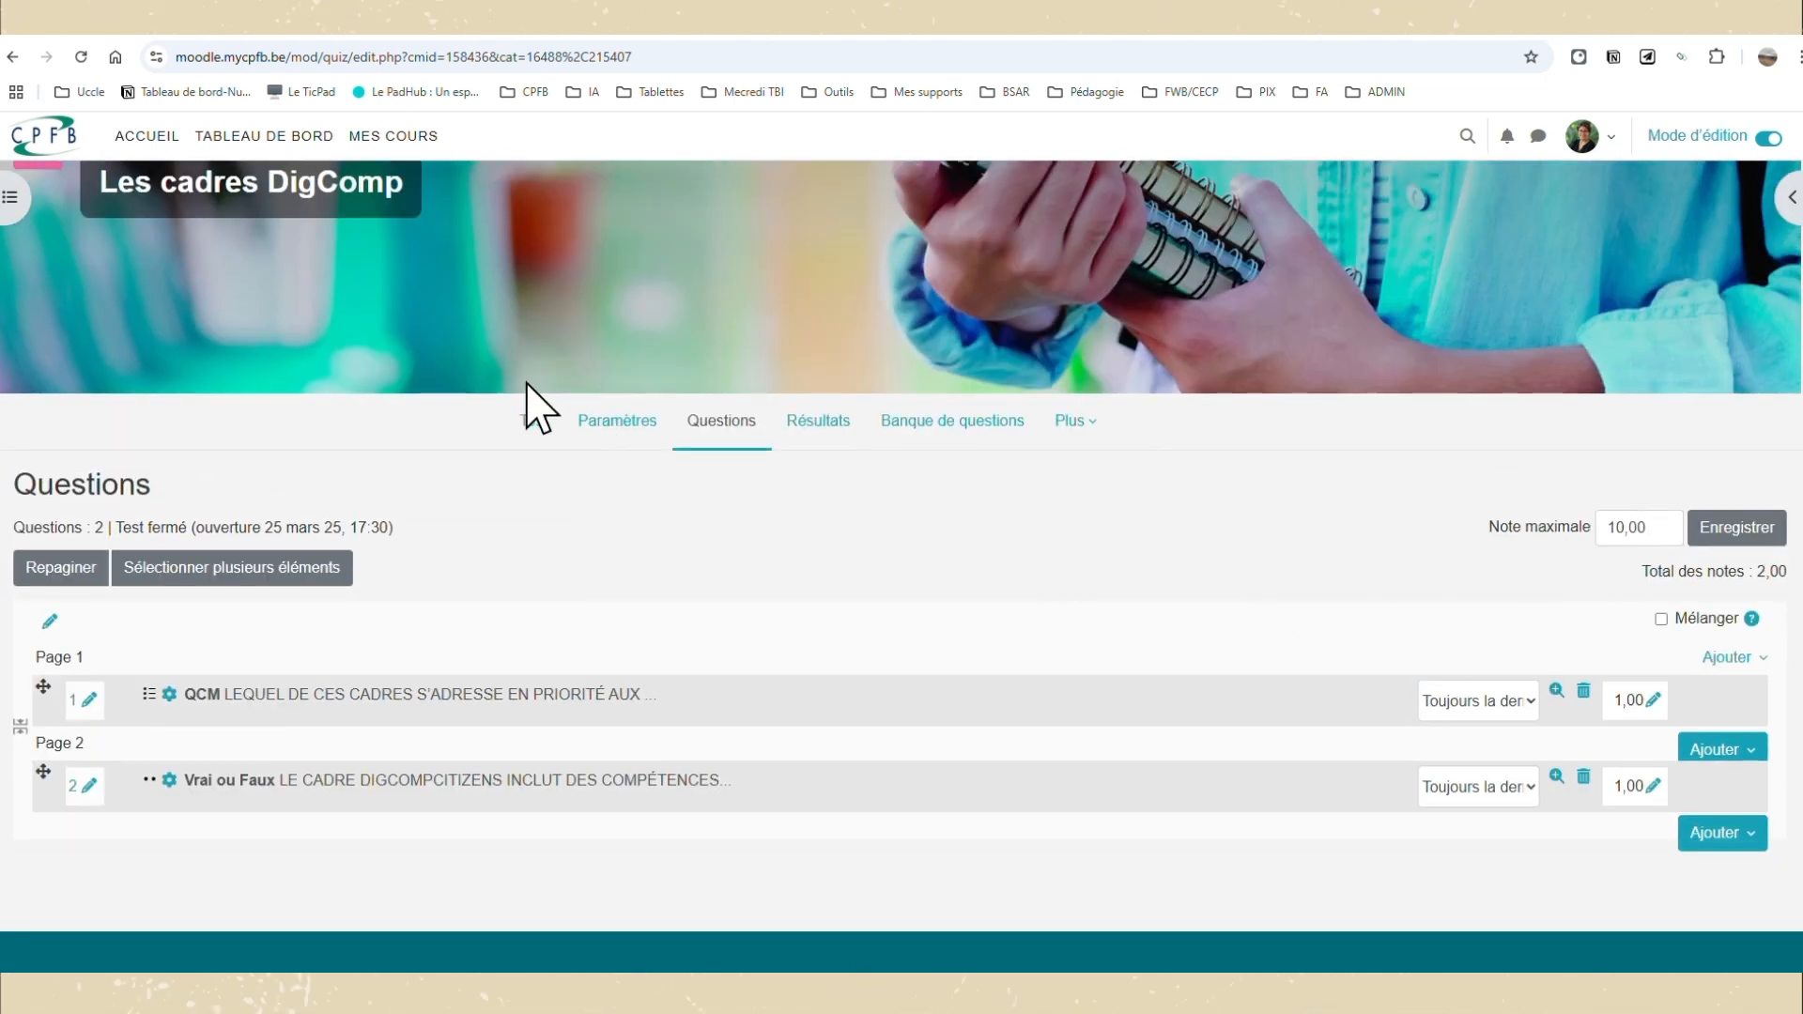
pyautogui.click(537, 422)
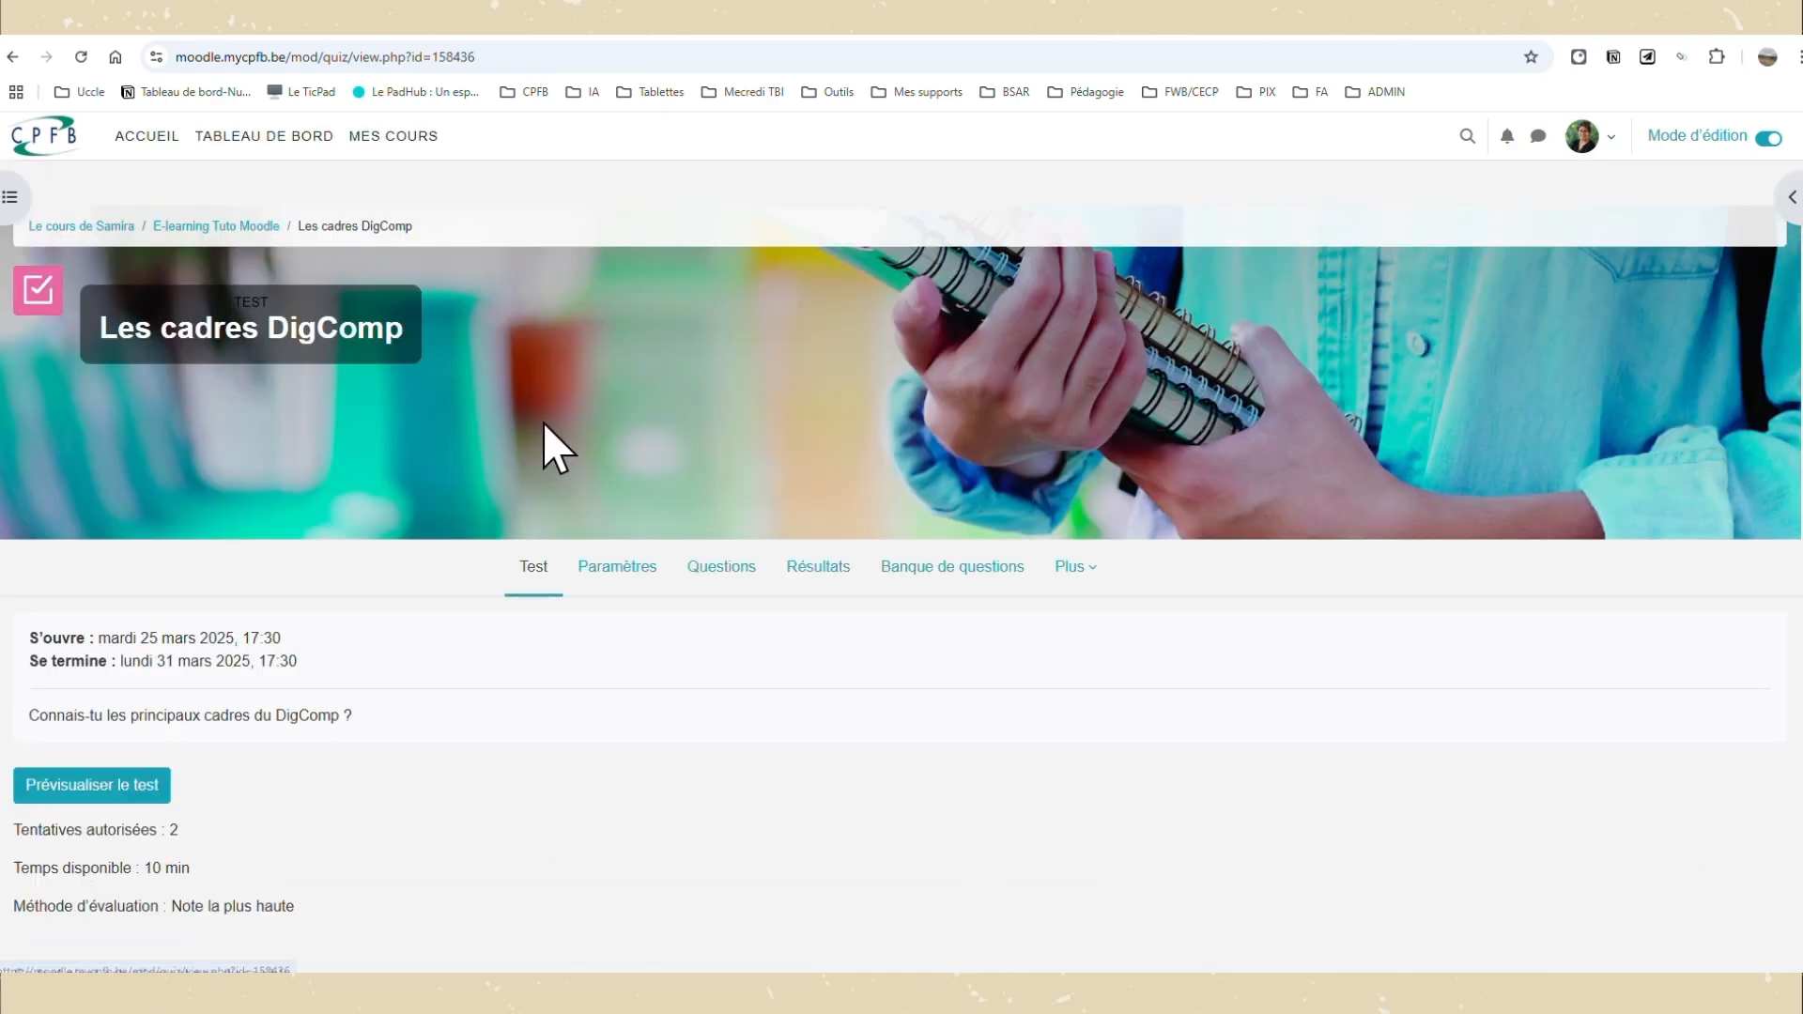
pyautogui.scroll(-3, 519, 696)
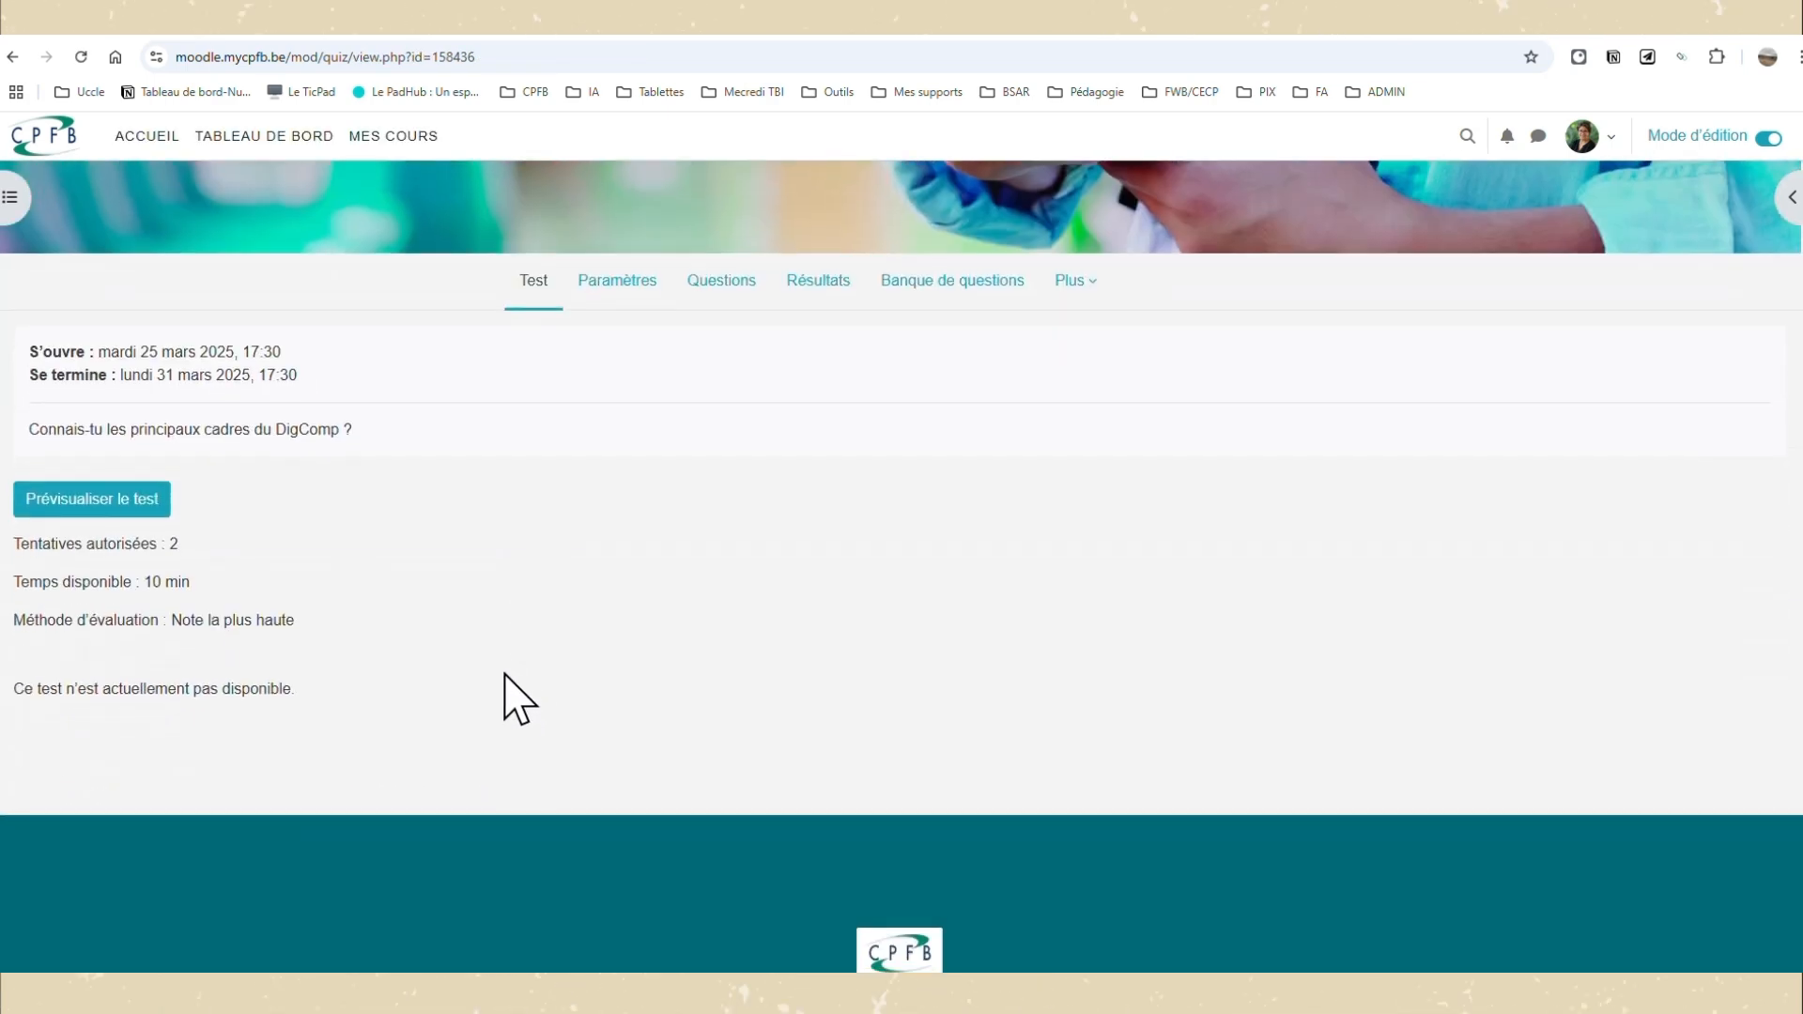
pyautogui.click(129, 503)
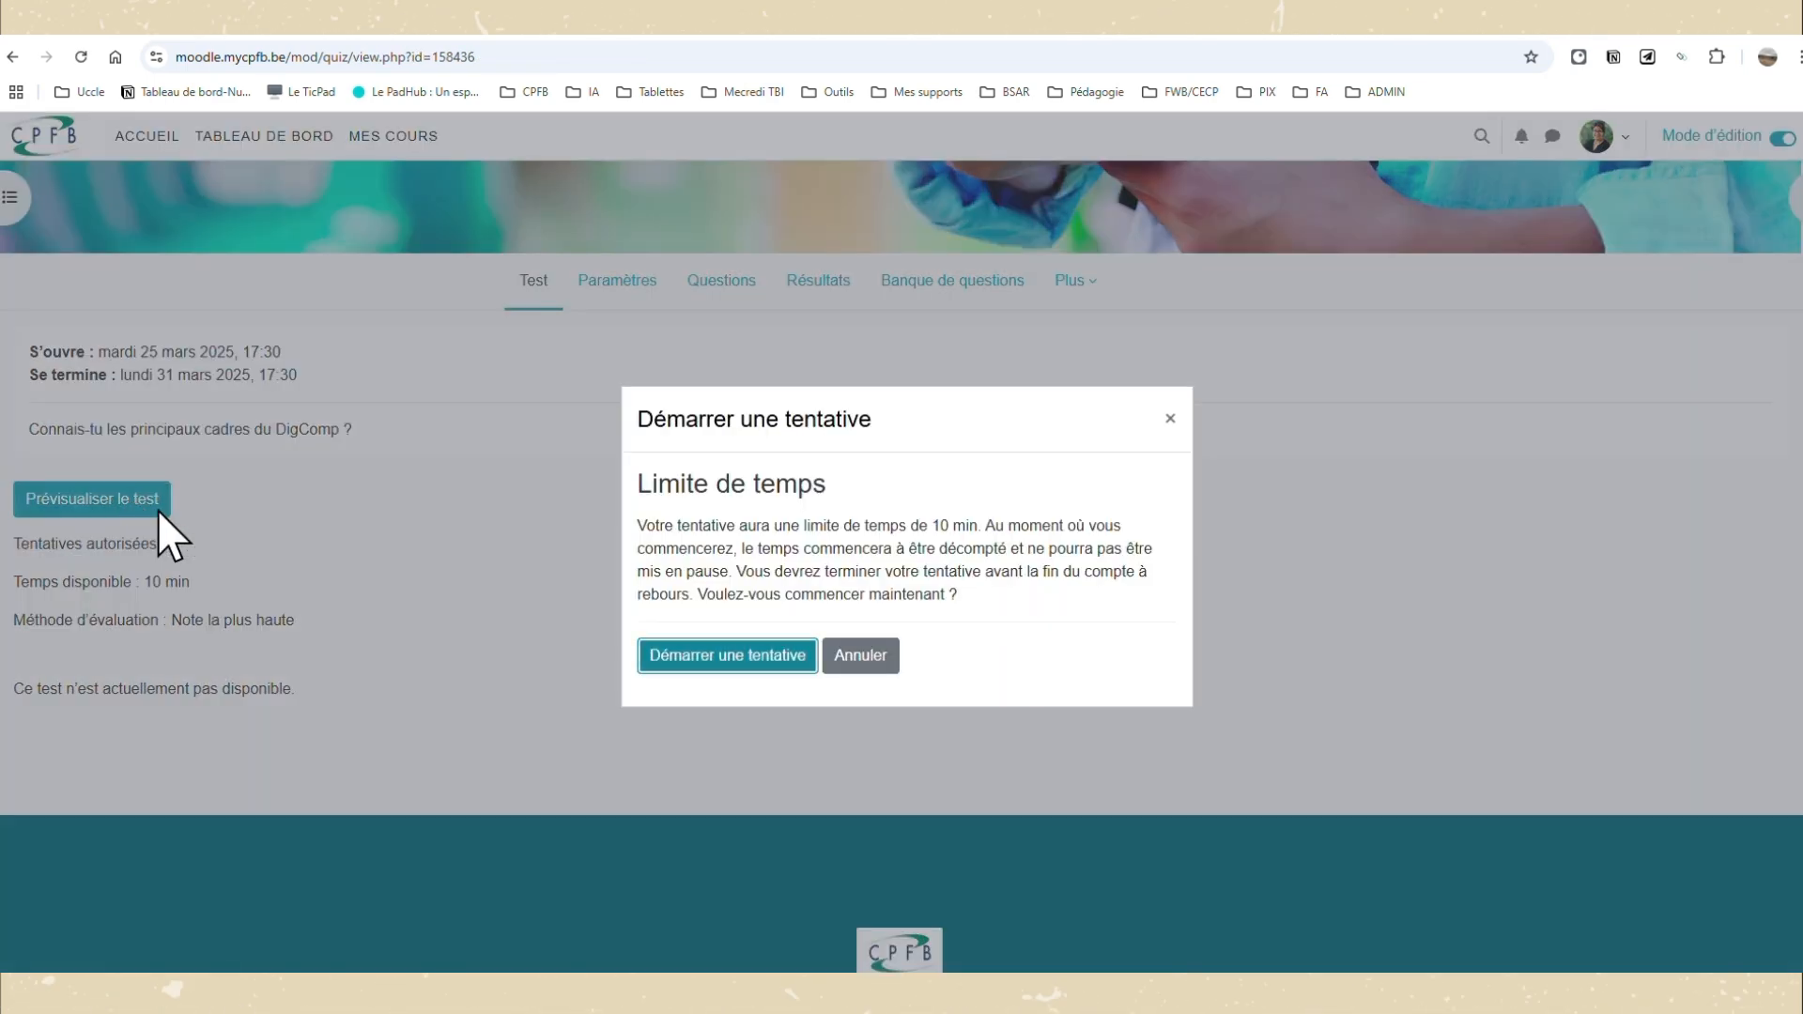
pyautogui.click(789, 657)
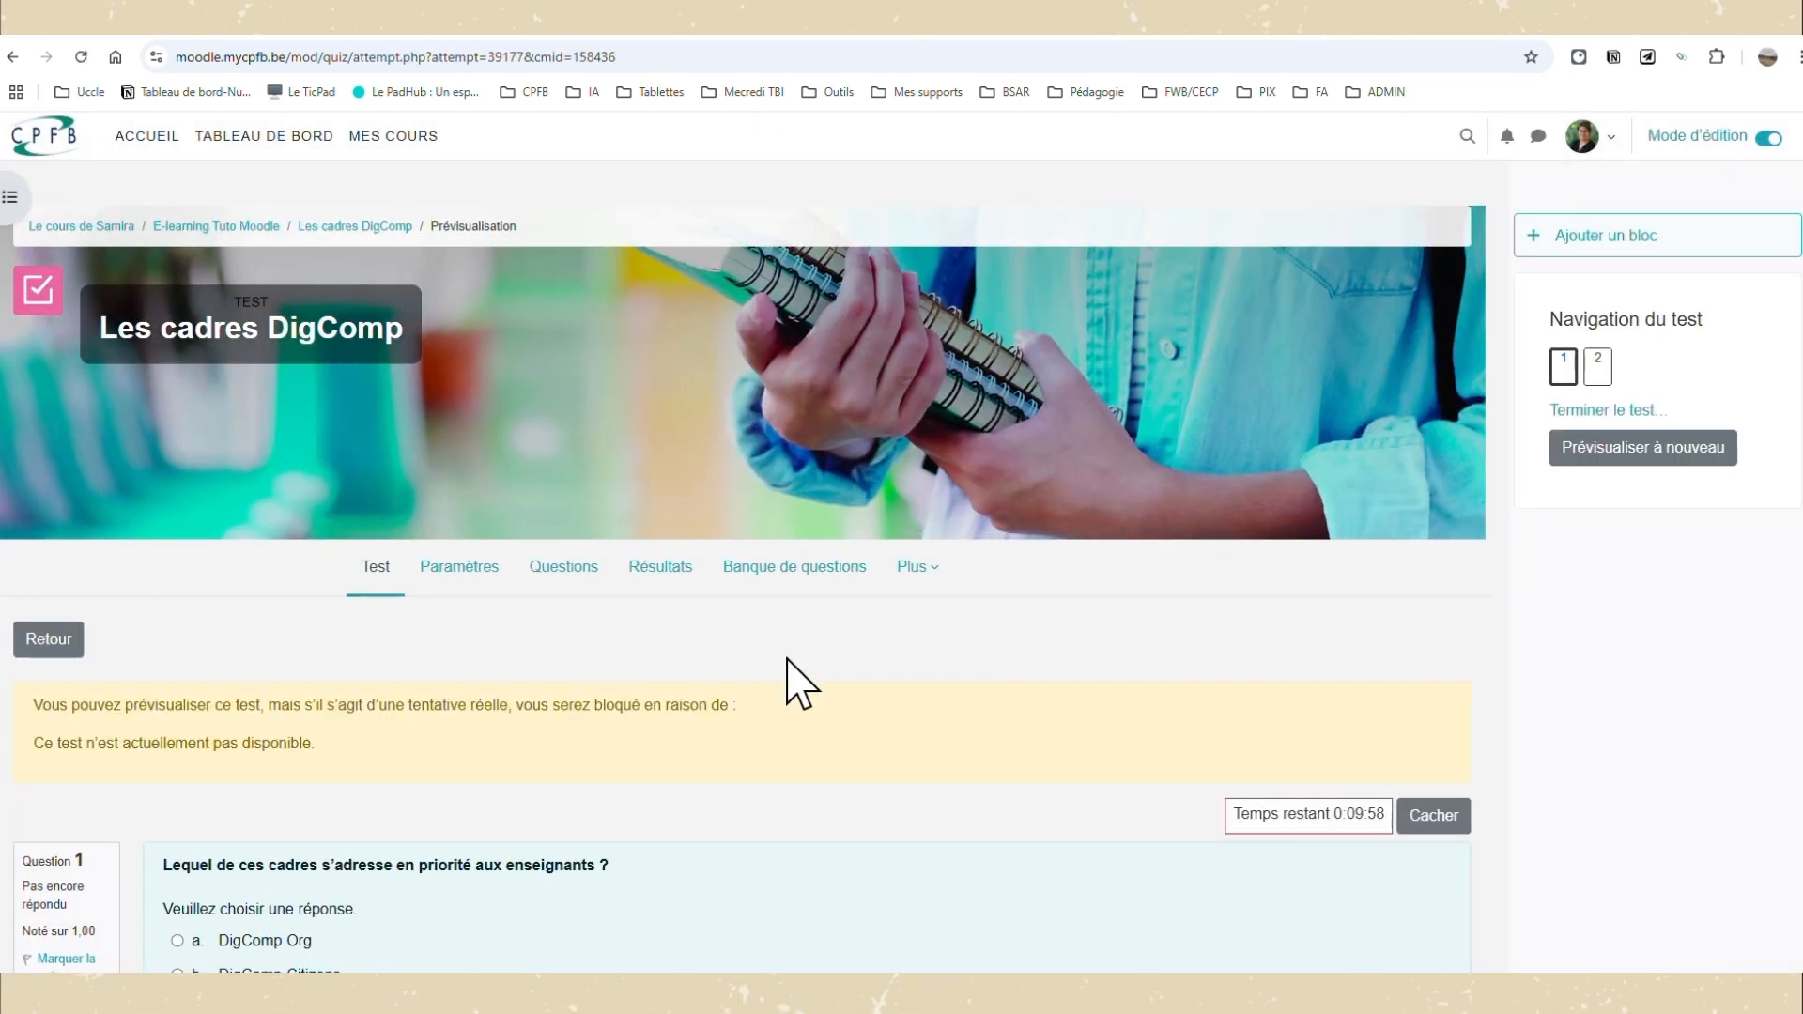
# Answer question 1 of the preview attempt with DigComp Citizens and go on to question 2.
pyautogui.scroll(-3, 797, 714)
pyautogui.scroll(-2, 803, 723)
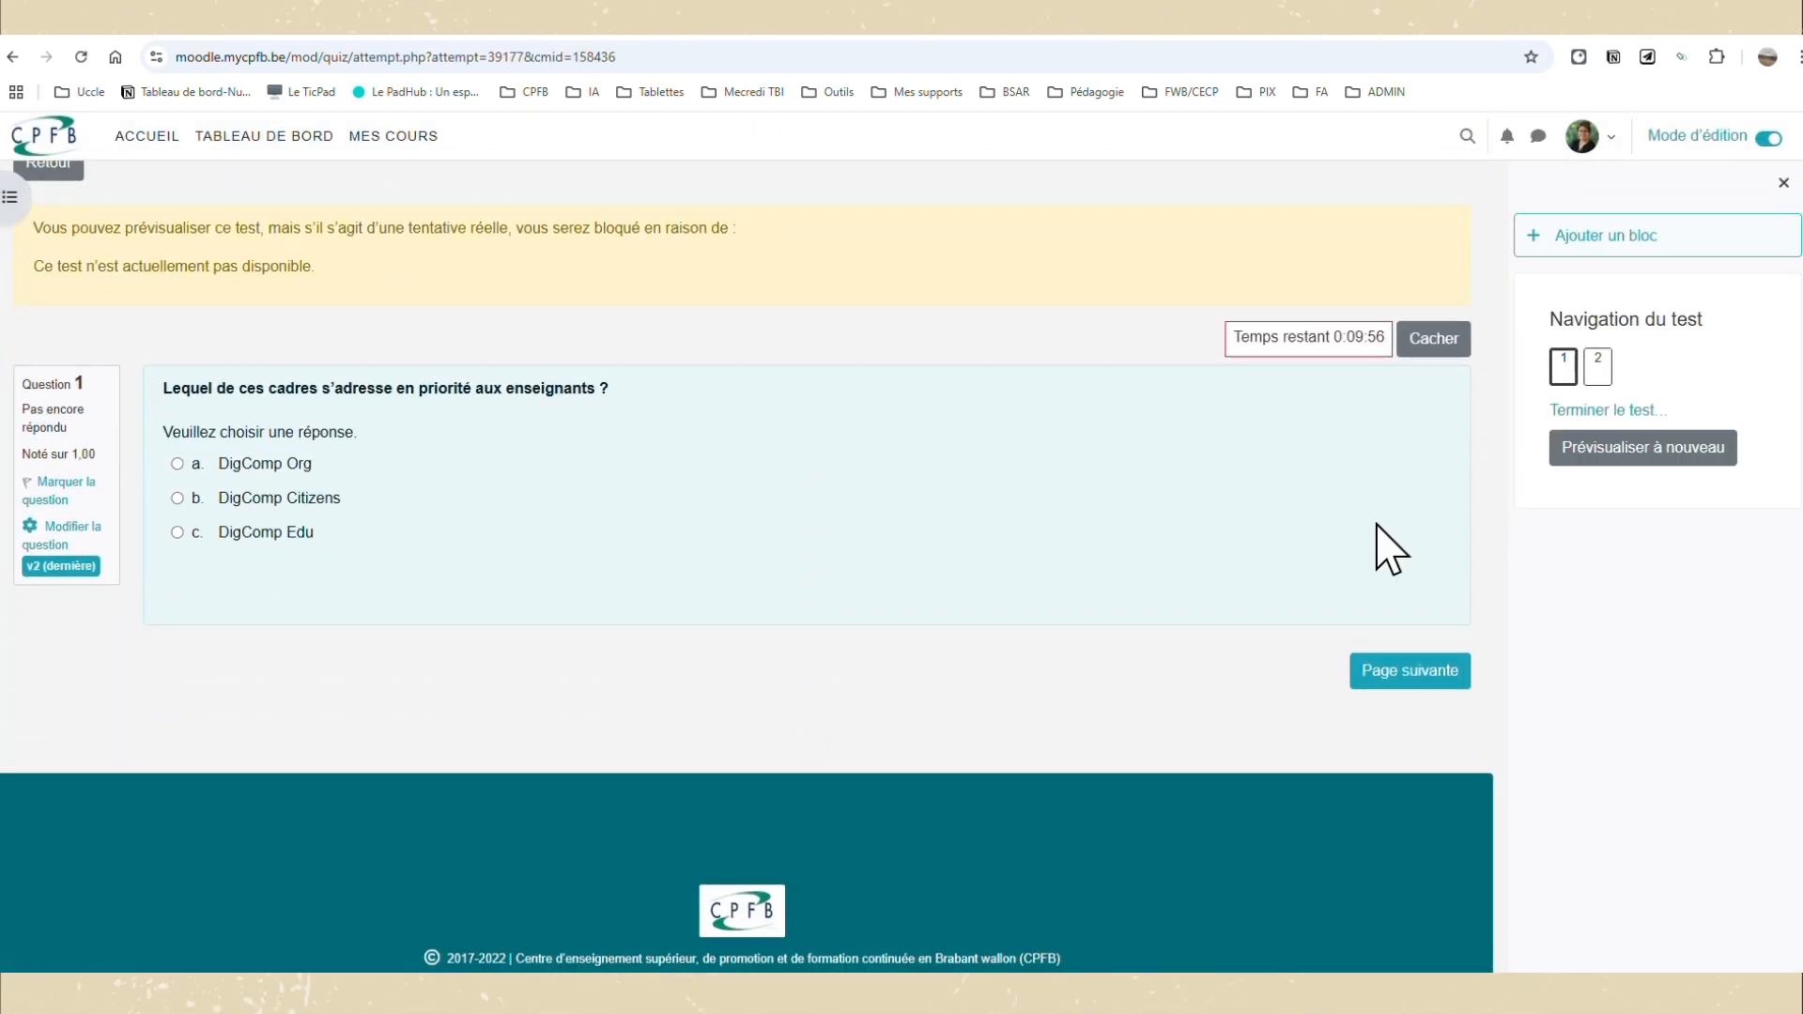
pyautogui.click(176, 498)
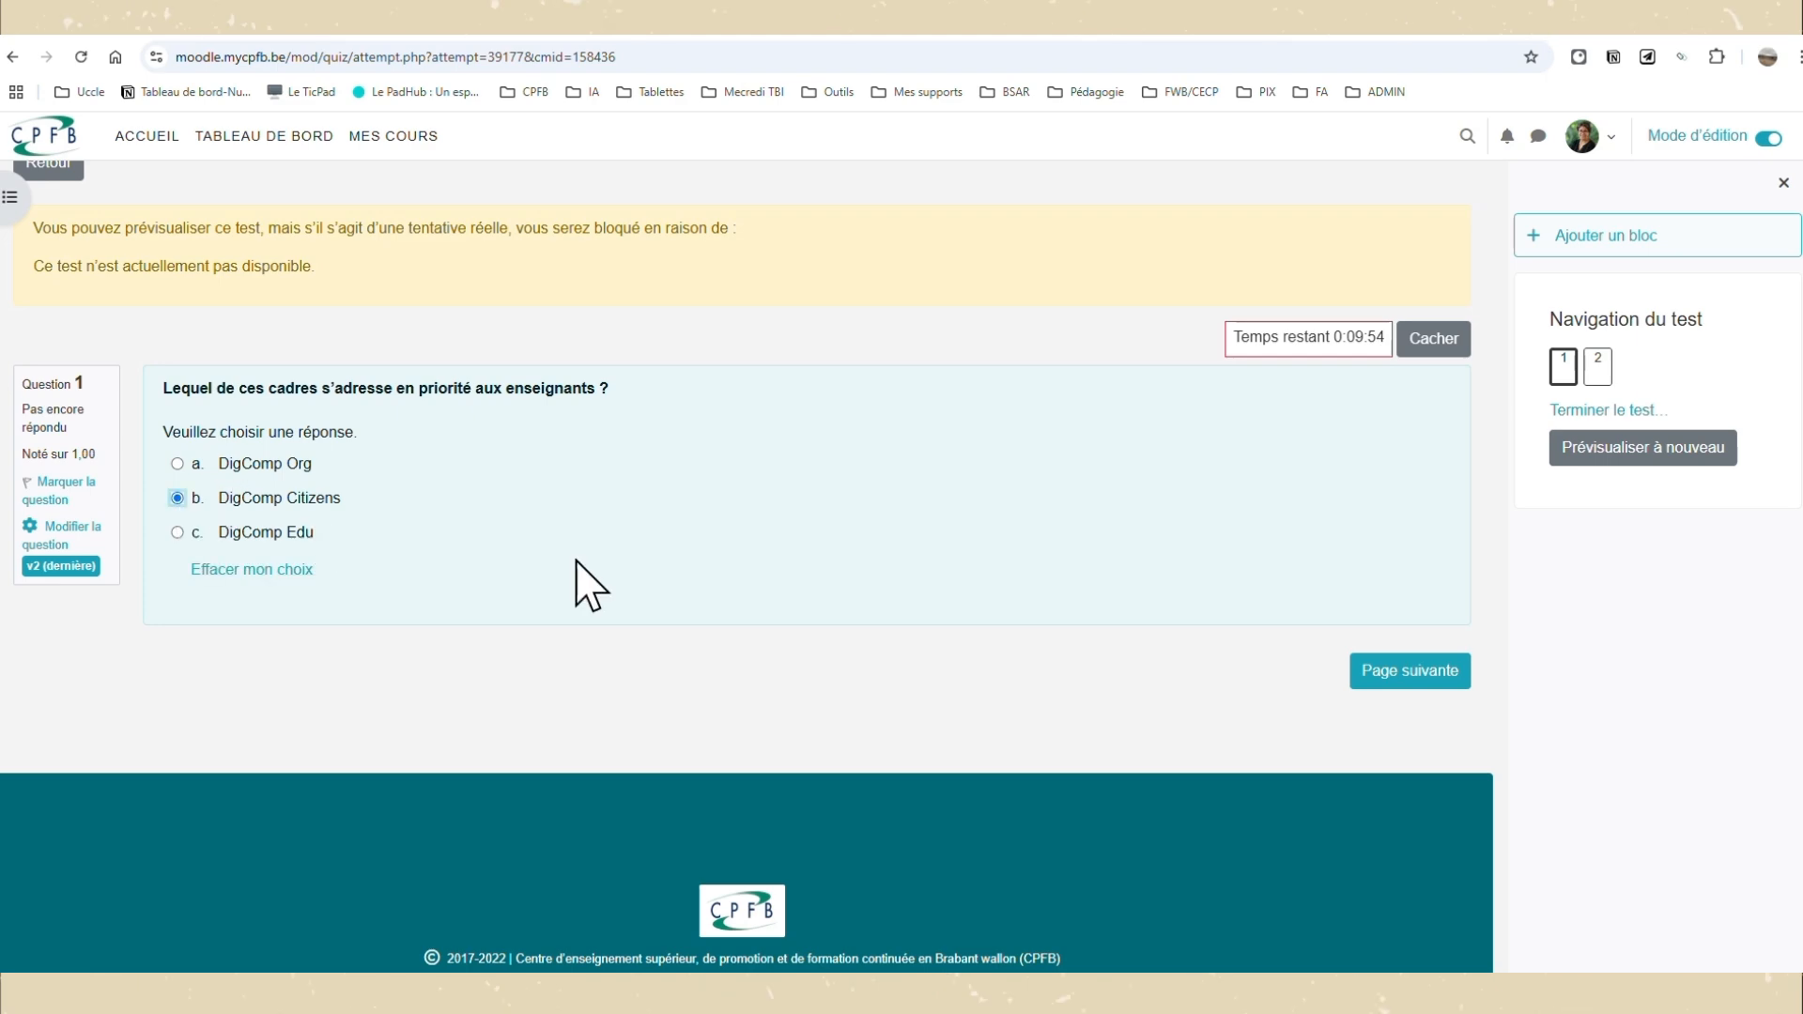
pyautogui.click(1434, 675)
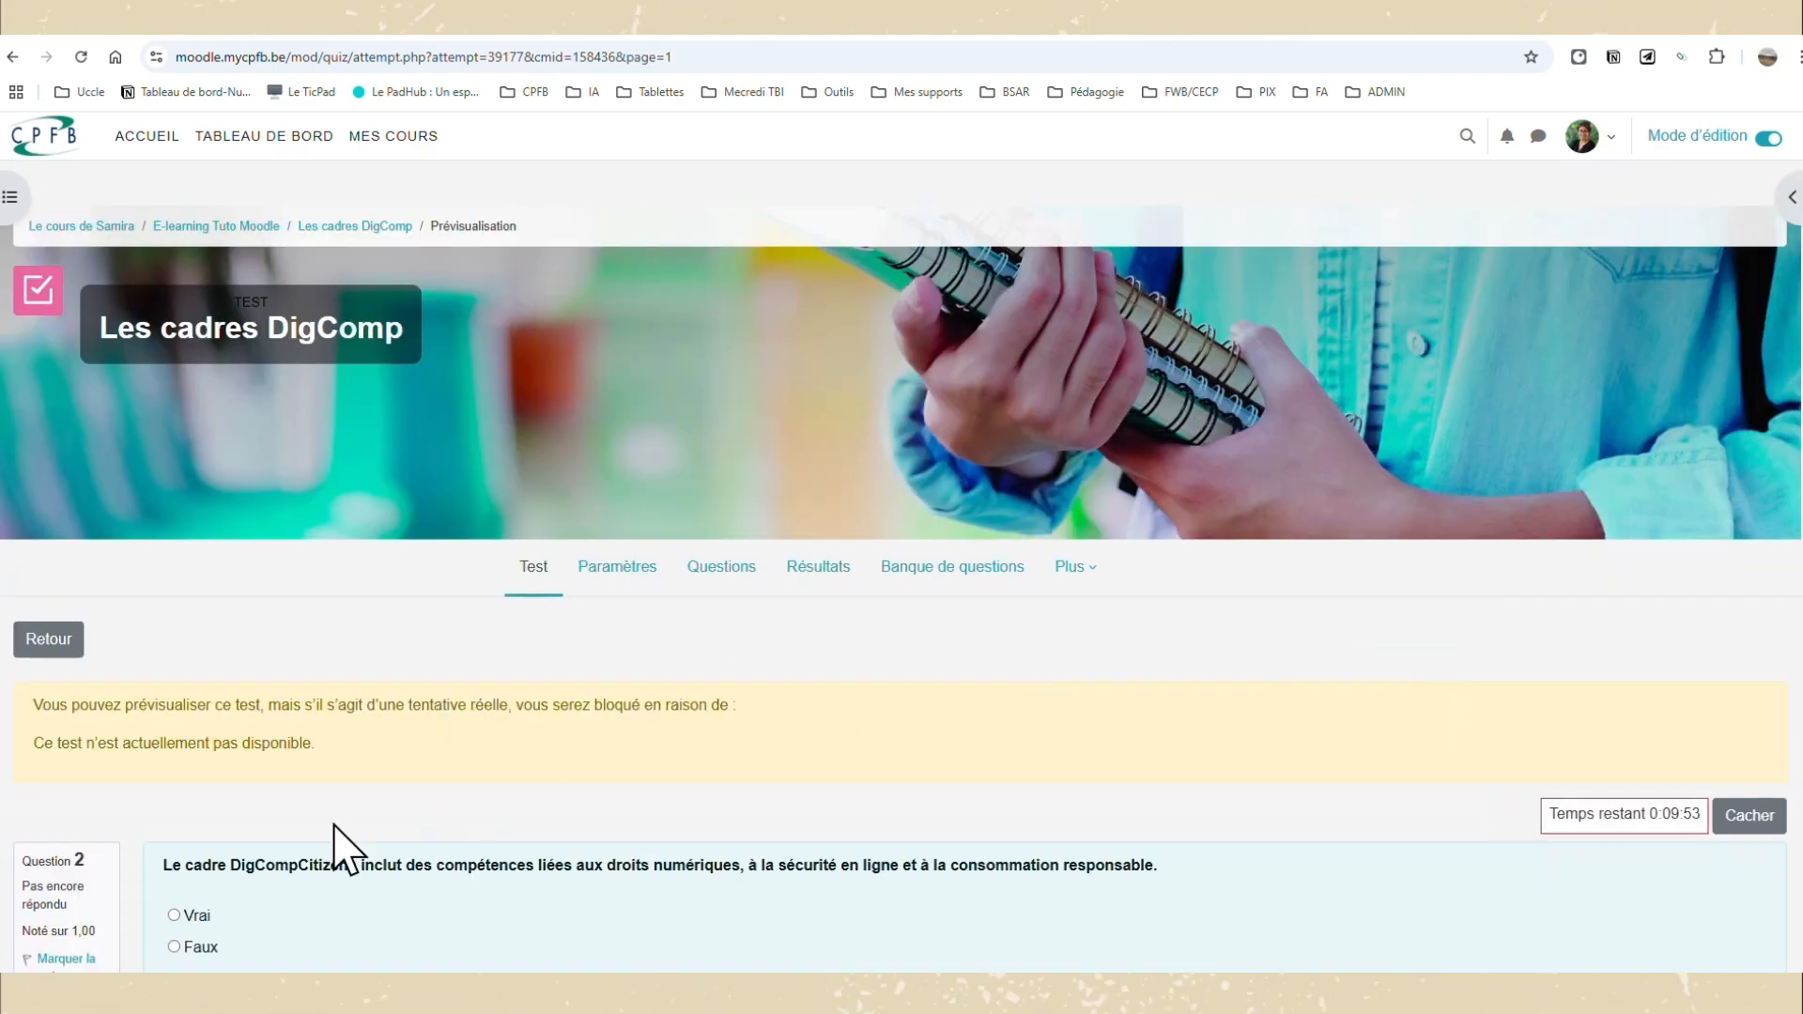
# Answer question 2 with Faux and finish the questions to reach the attempt summary.
pyautogui.scroll(-3, 441, 833)
pyautogui.click(174, 660)
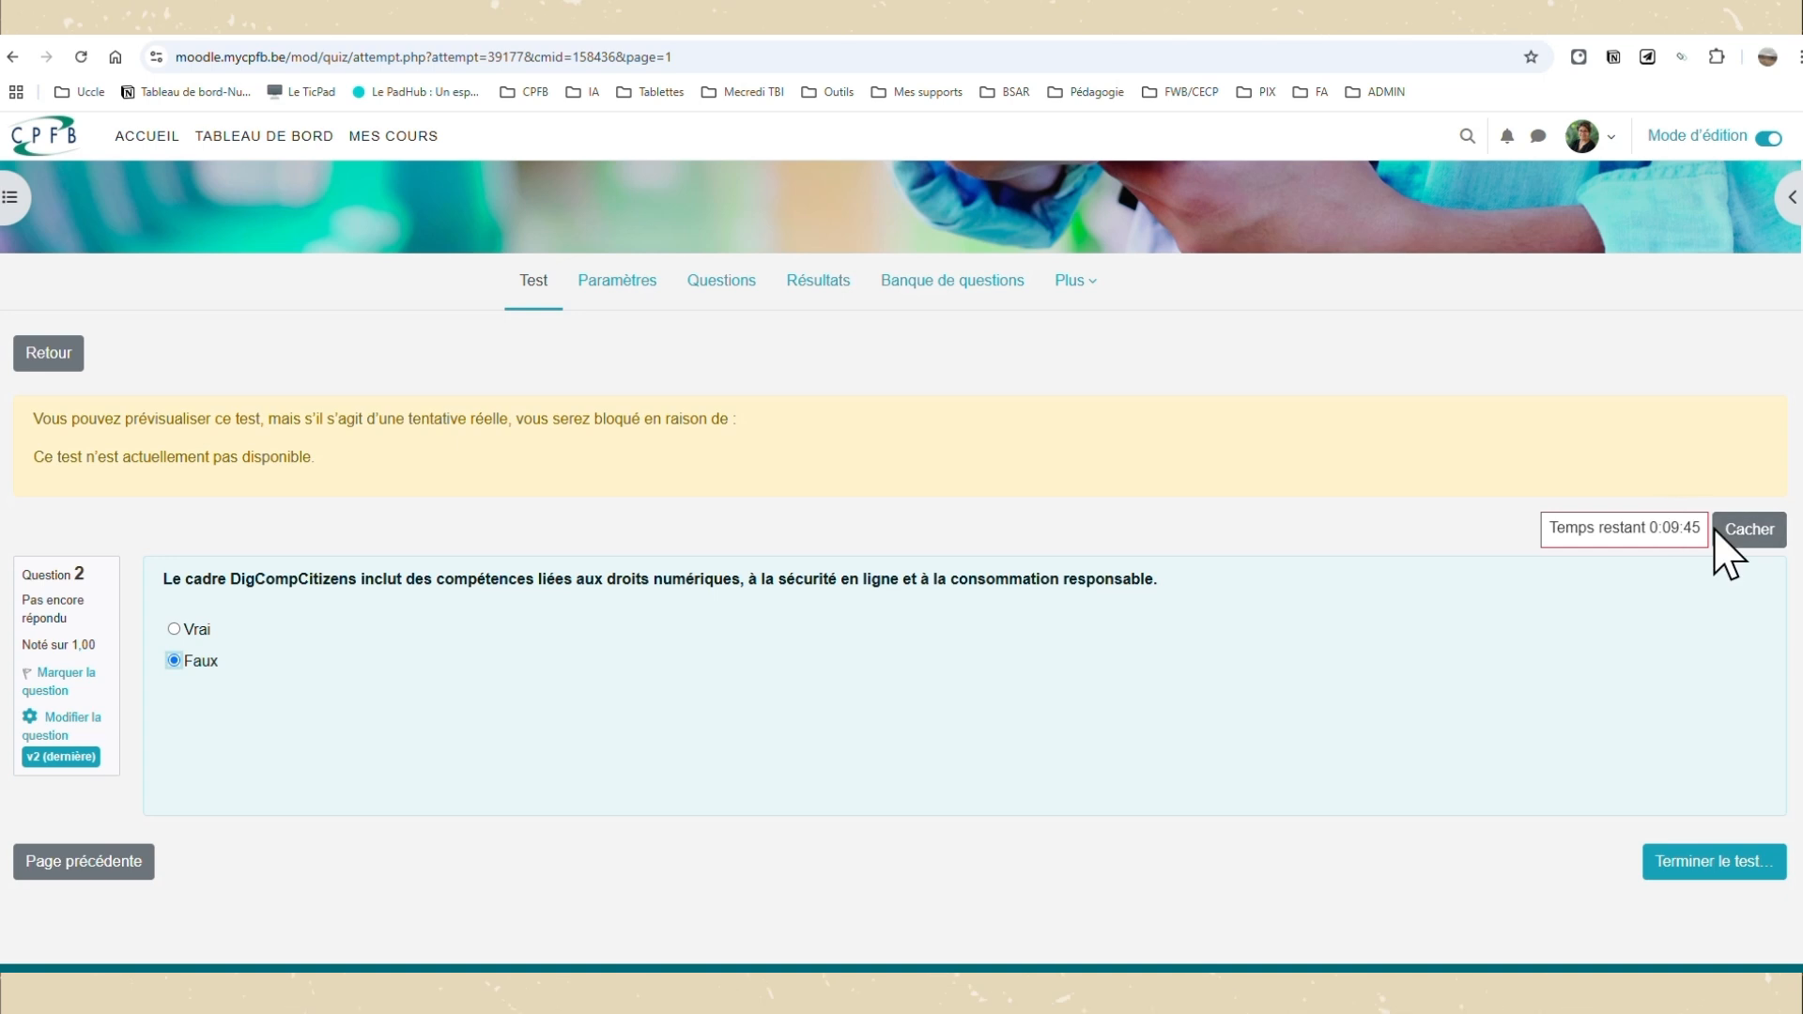
pyautogui.click(1728, 866)
pyautogui.scroll(-2, 1284, 785)
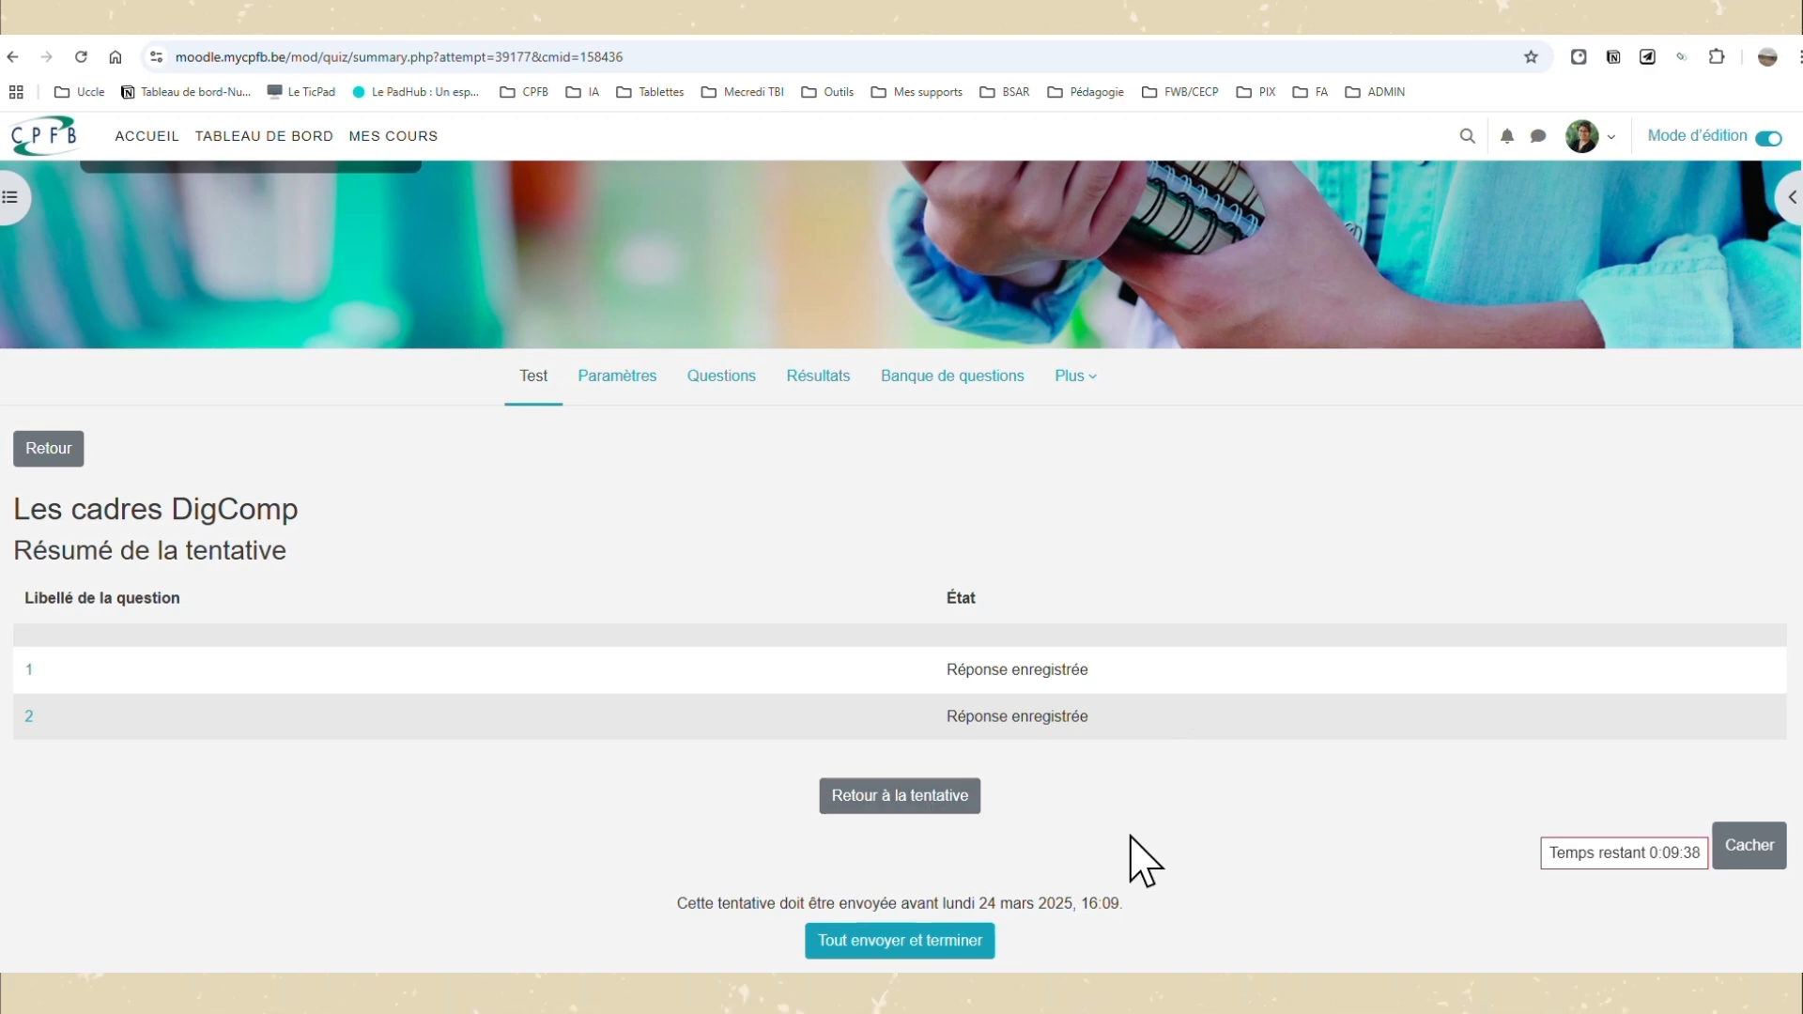
pyautogui.scroll(-1, 1080, 859)
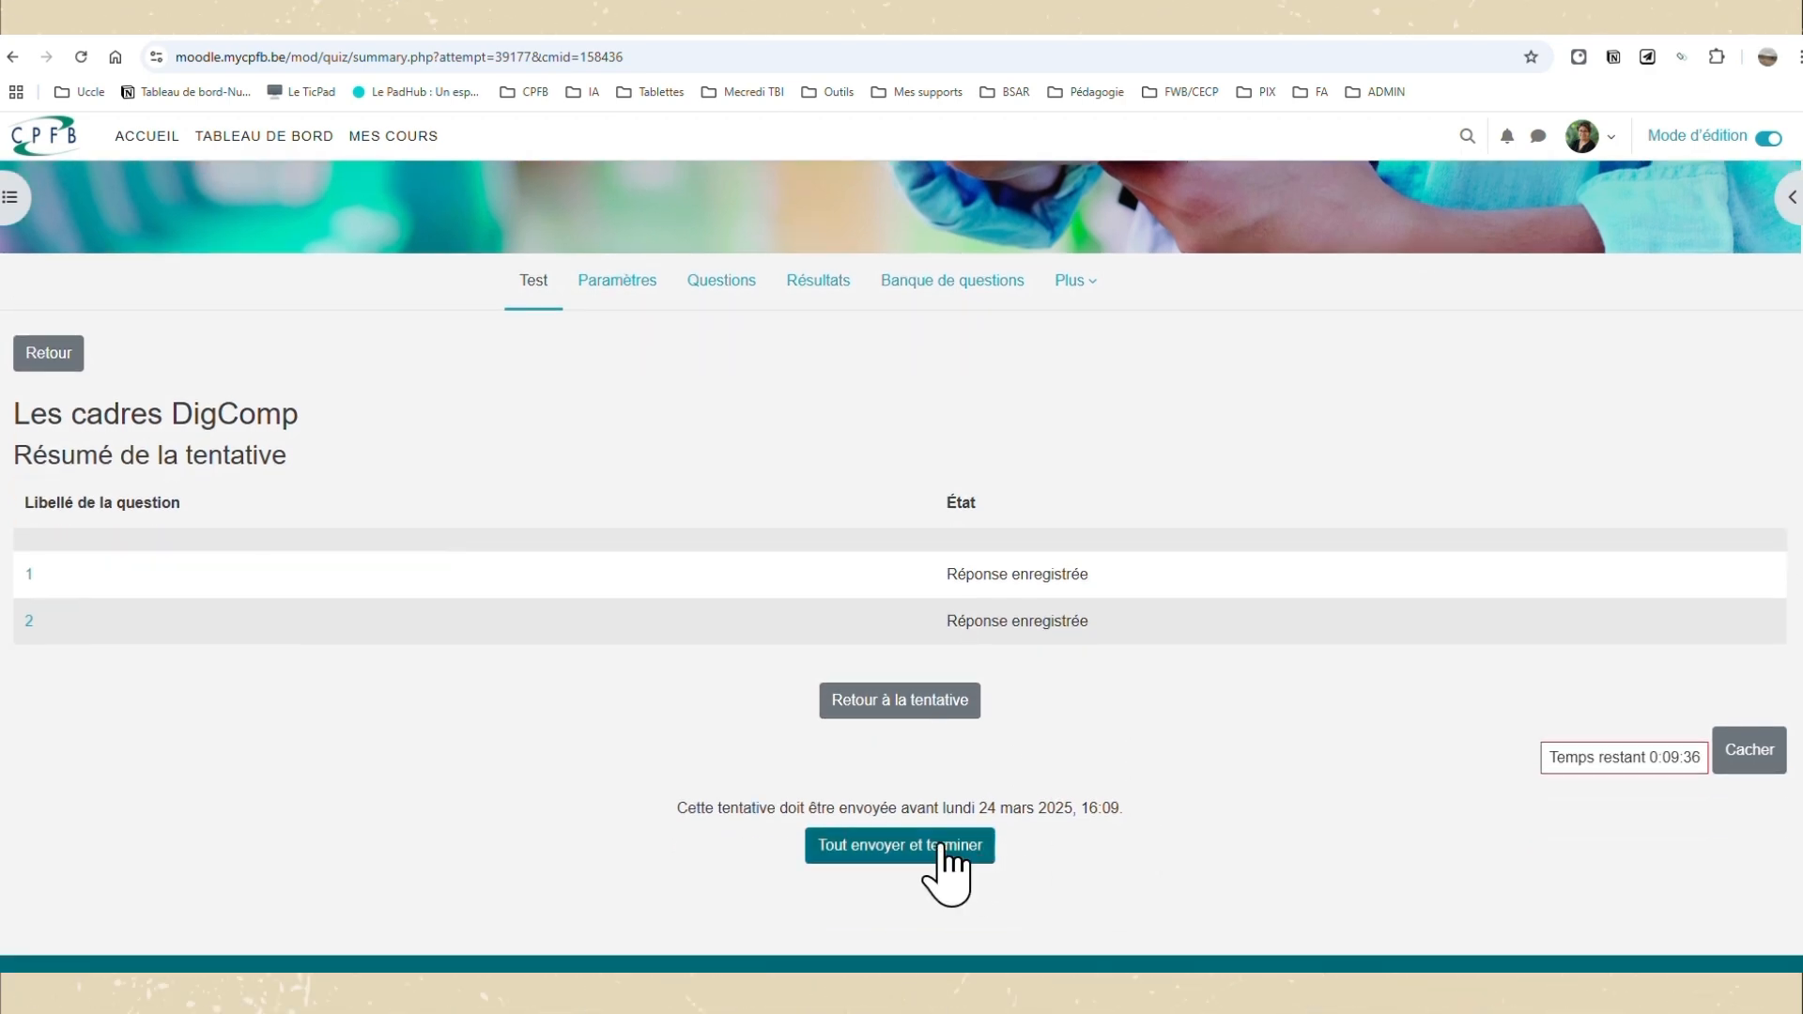